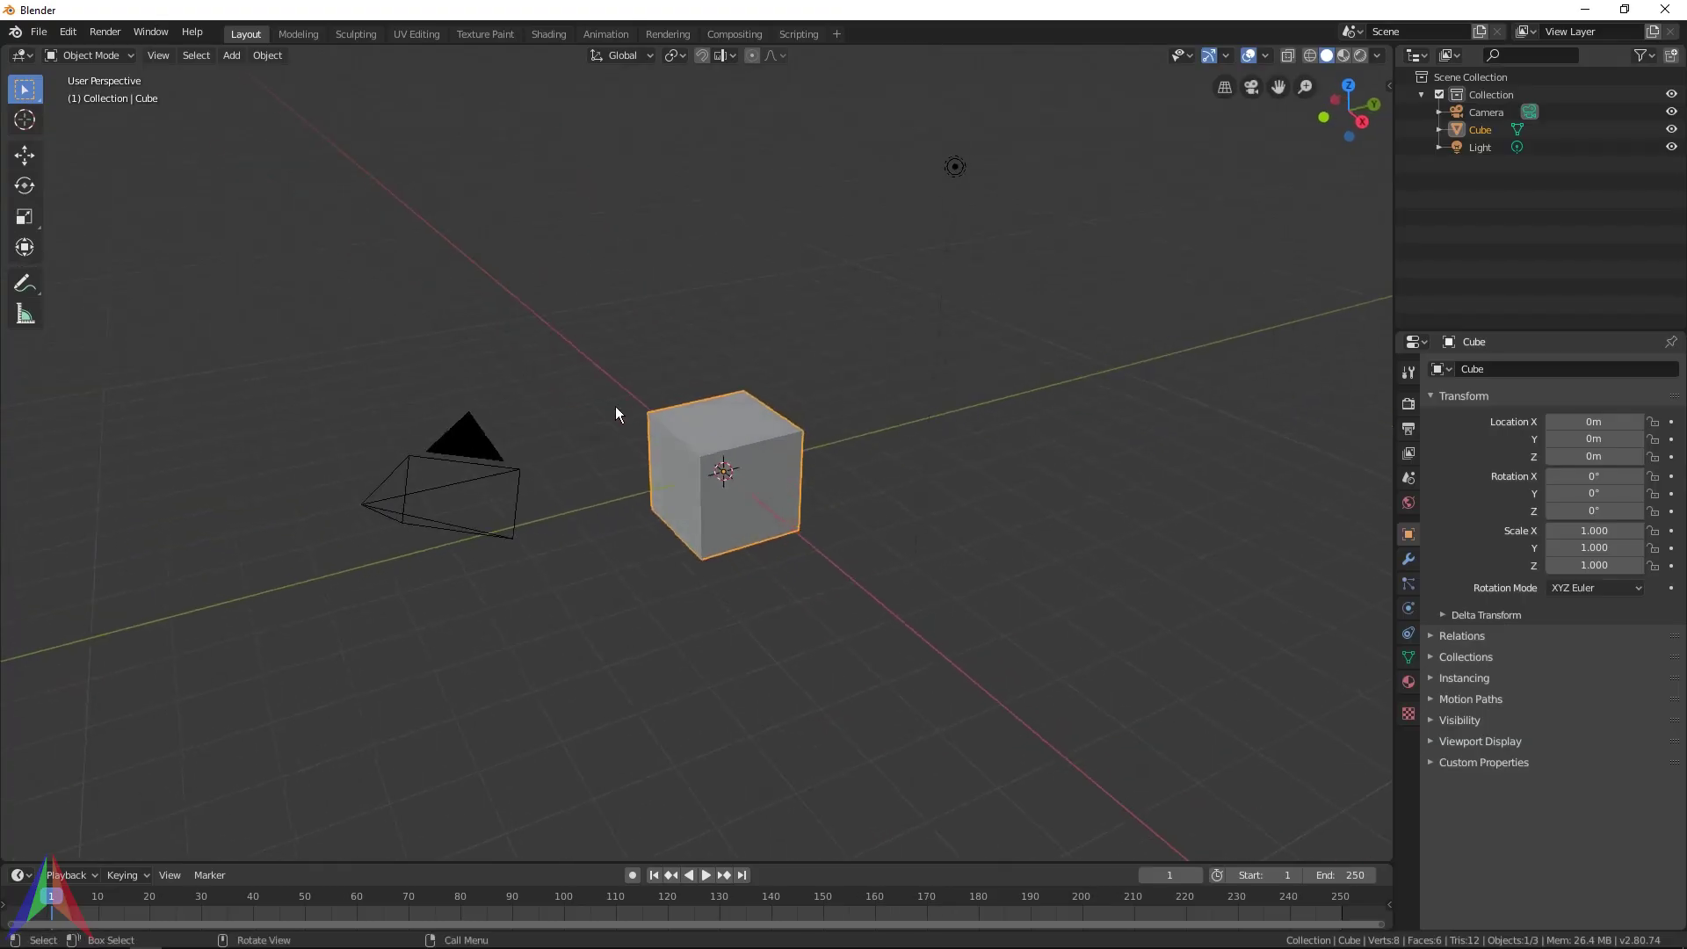
Delete the camera and the light from the scene
{"action": "middle_click_drag", "start_coordinate": [615, 409], "coordinate": [564, 455]}
{"action": "left_click", "coordinate": [226, 479]}
{"action": "left_click", "coordinate": [869, 236], "text": "shift"}
{"action": "key", "text": "x"}
Zoom in on the remaining default cube and select it
{"action": "scroll", "coordinate": [712, 465], "scroll_direction": "up", "scroll_amount": 5}
{"action": "middle_click_drag", "start_coordinate": [816, 576], "coordinate": [801, 440]}
{"action": "left_click", "coordinate": [780, 441]}
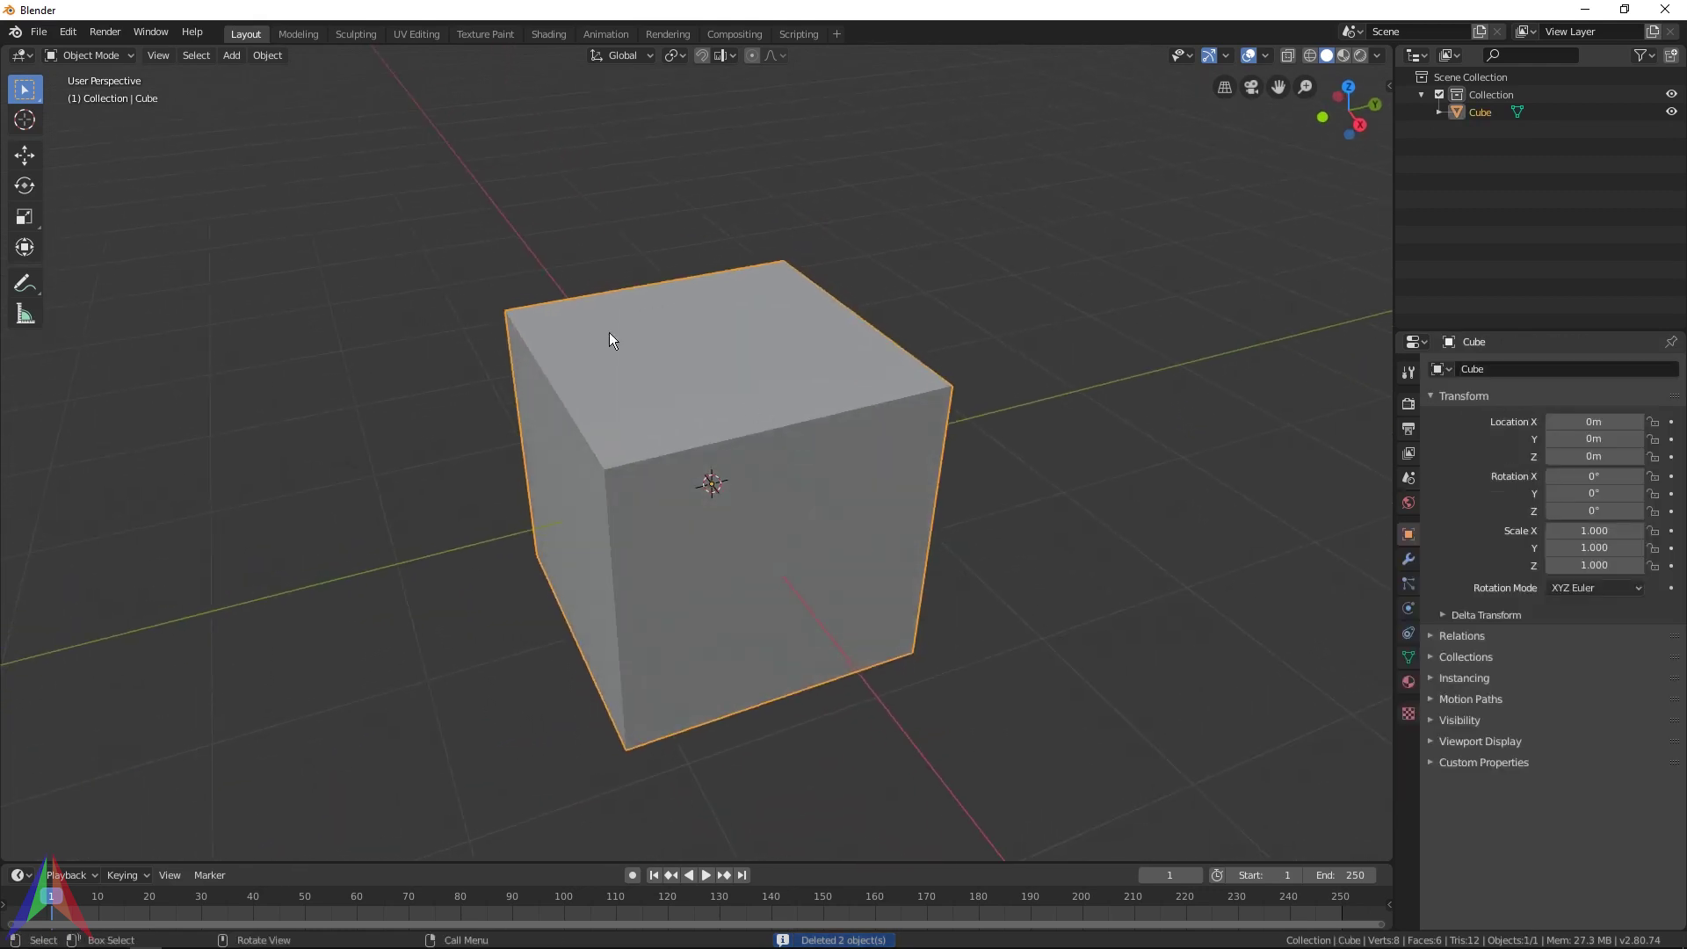
{"action": "left_click", "coordinate": [82, 56]}
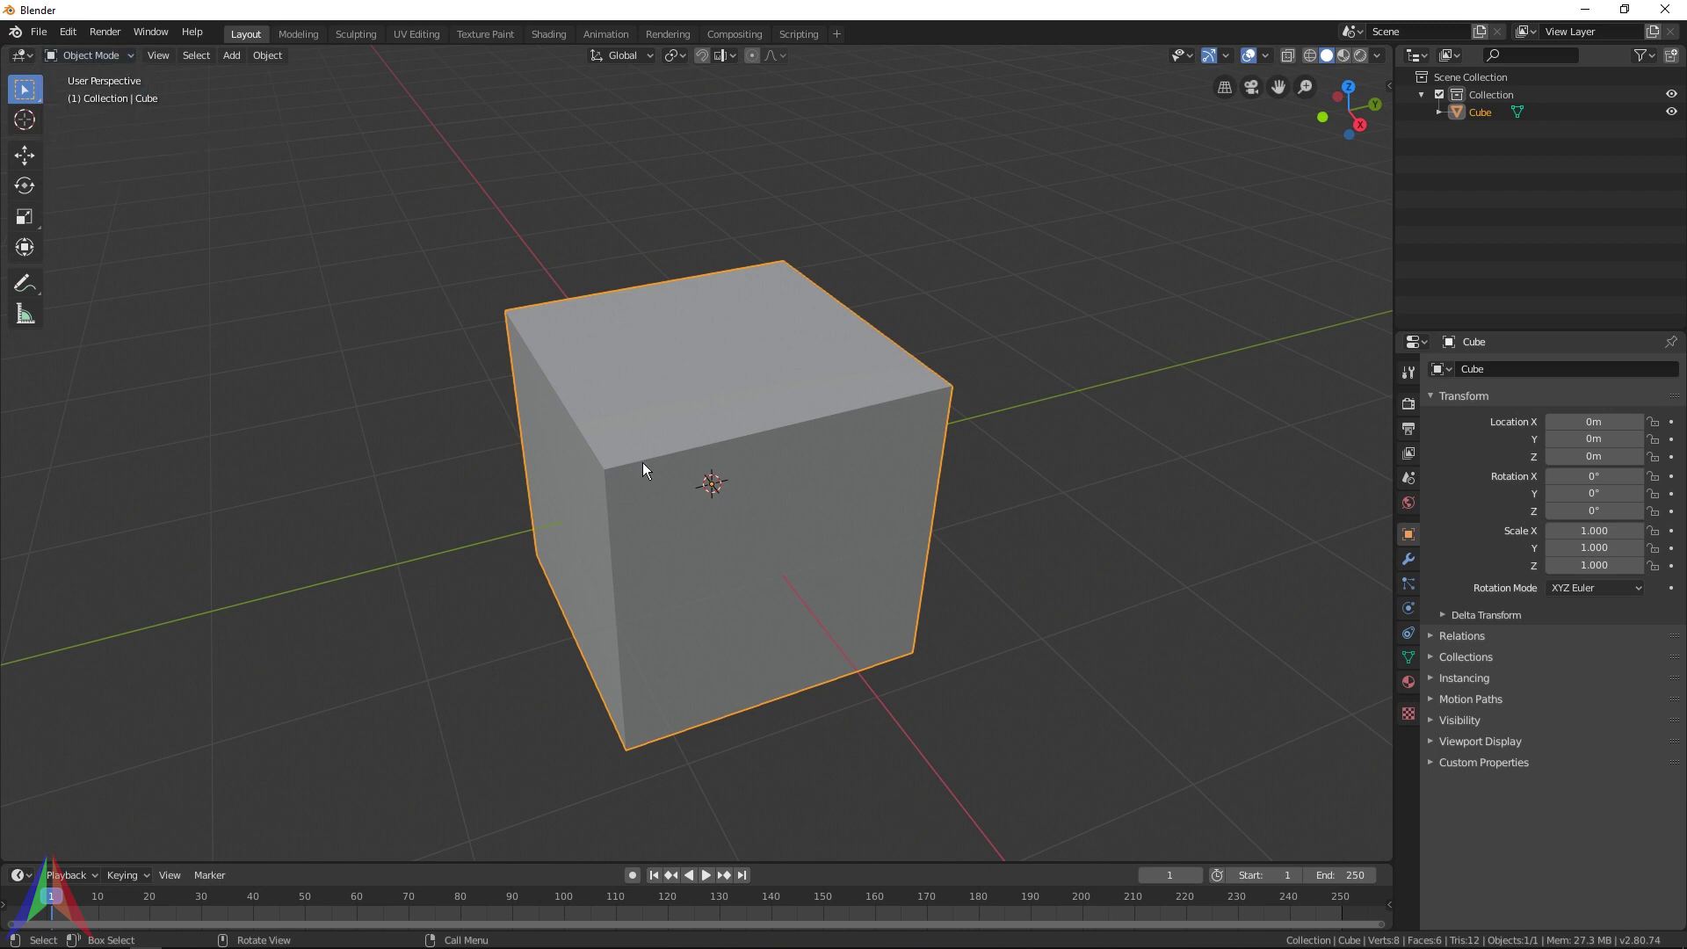
Switch the cube into Edit Mode and orbit to inspect its 8 vertices, 12 edges and 6 faces
{"action": "key", "text": "Tab"}
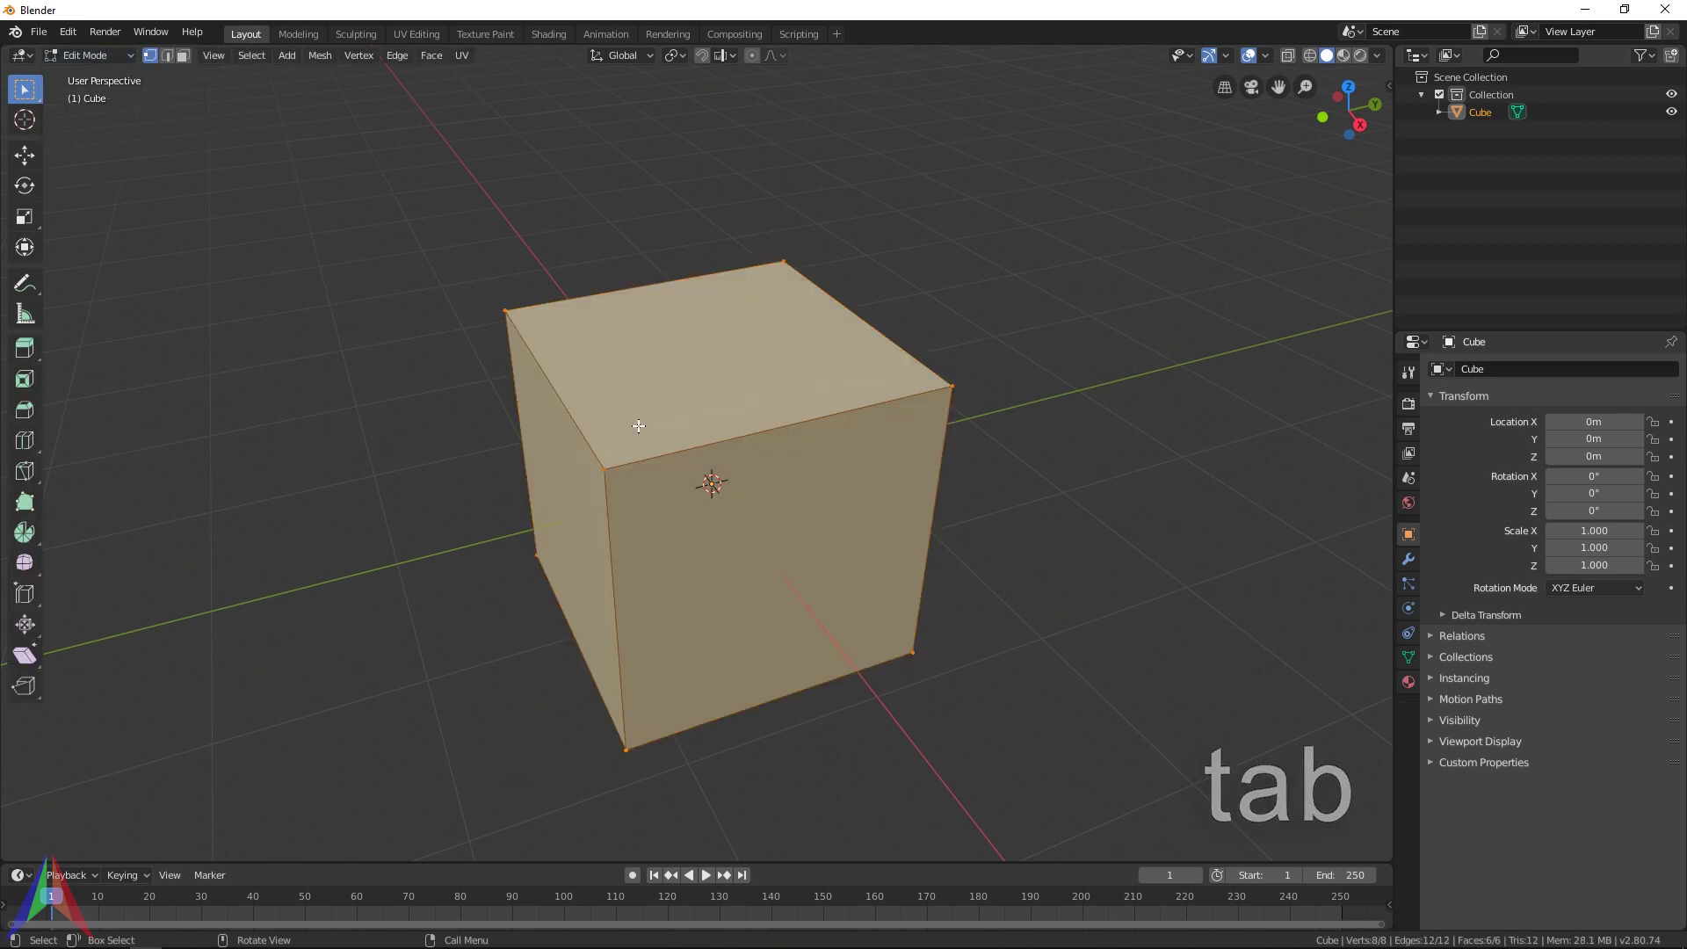
{"action": "middle_click_drag", "start_coordinate": [638, 426], "coordinate": [627, 381]}
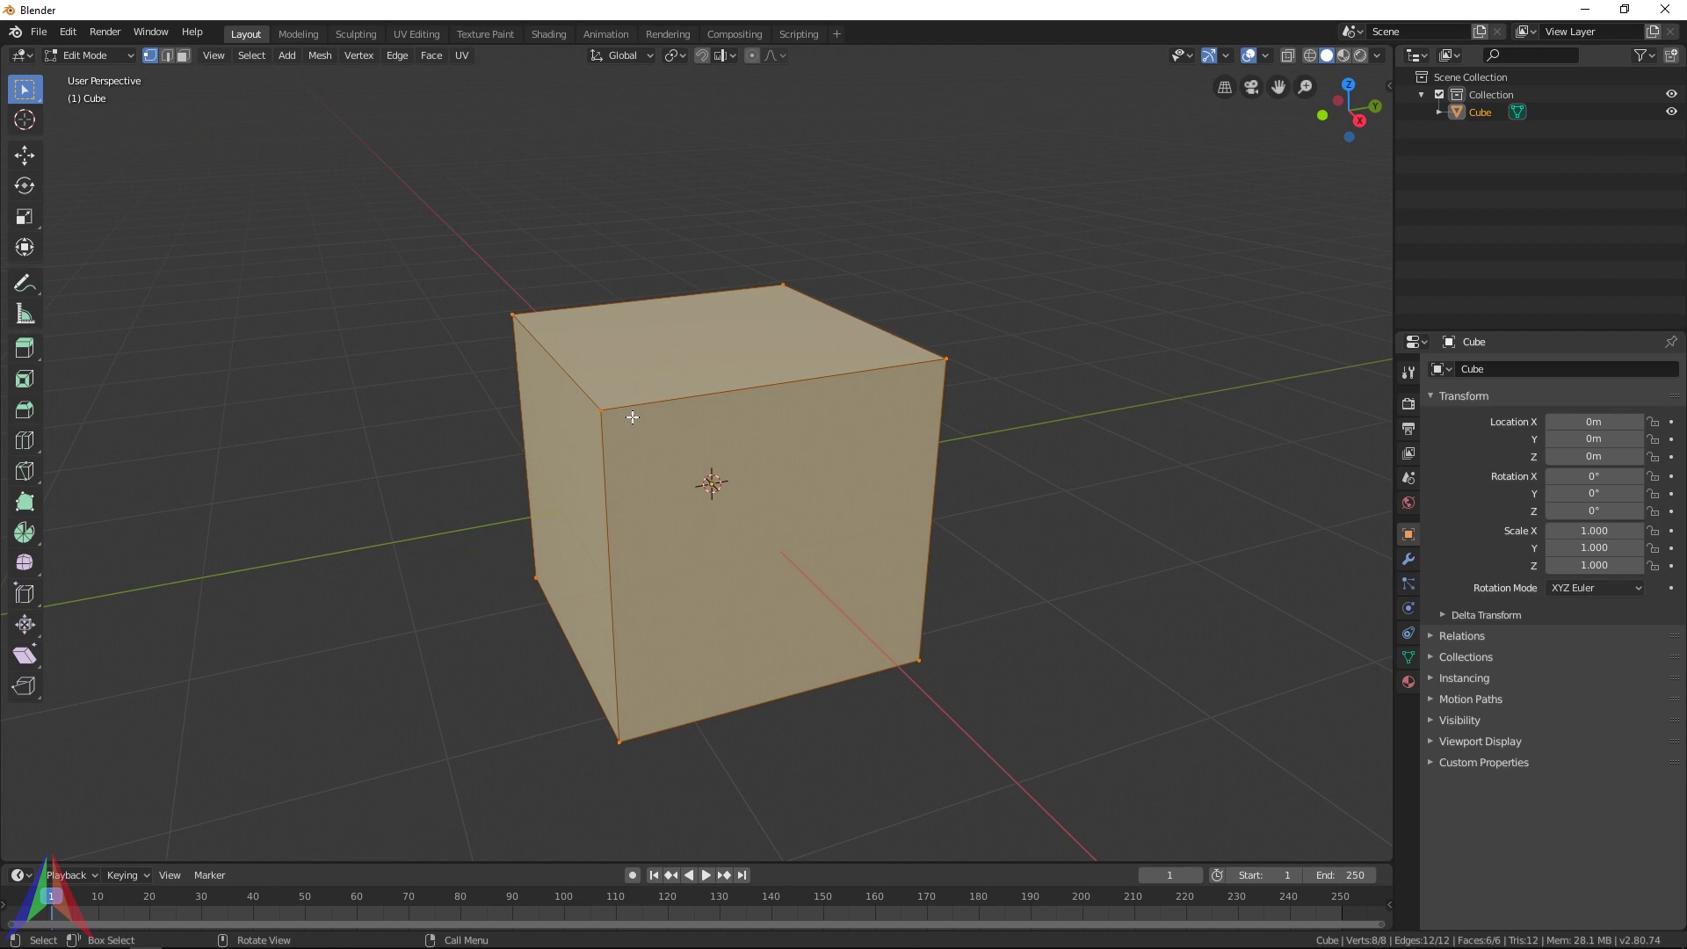
{"action": "key", "text": "Tab"}
{"action": "key", "text": "Tab"}
{"action": "middle_click_drag", "start_coordinate": [712, 404], "coordinate": [742, 438]}
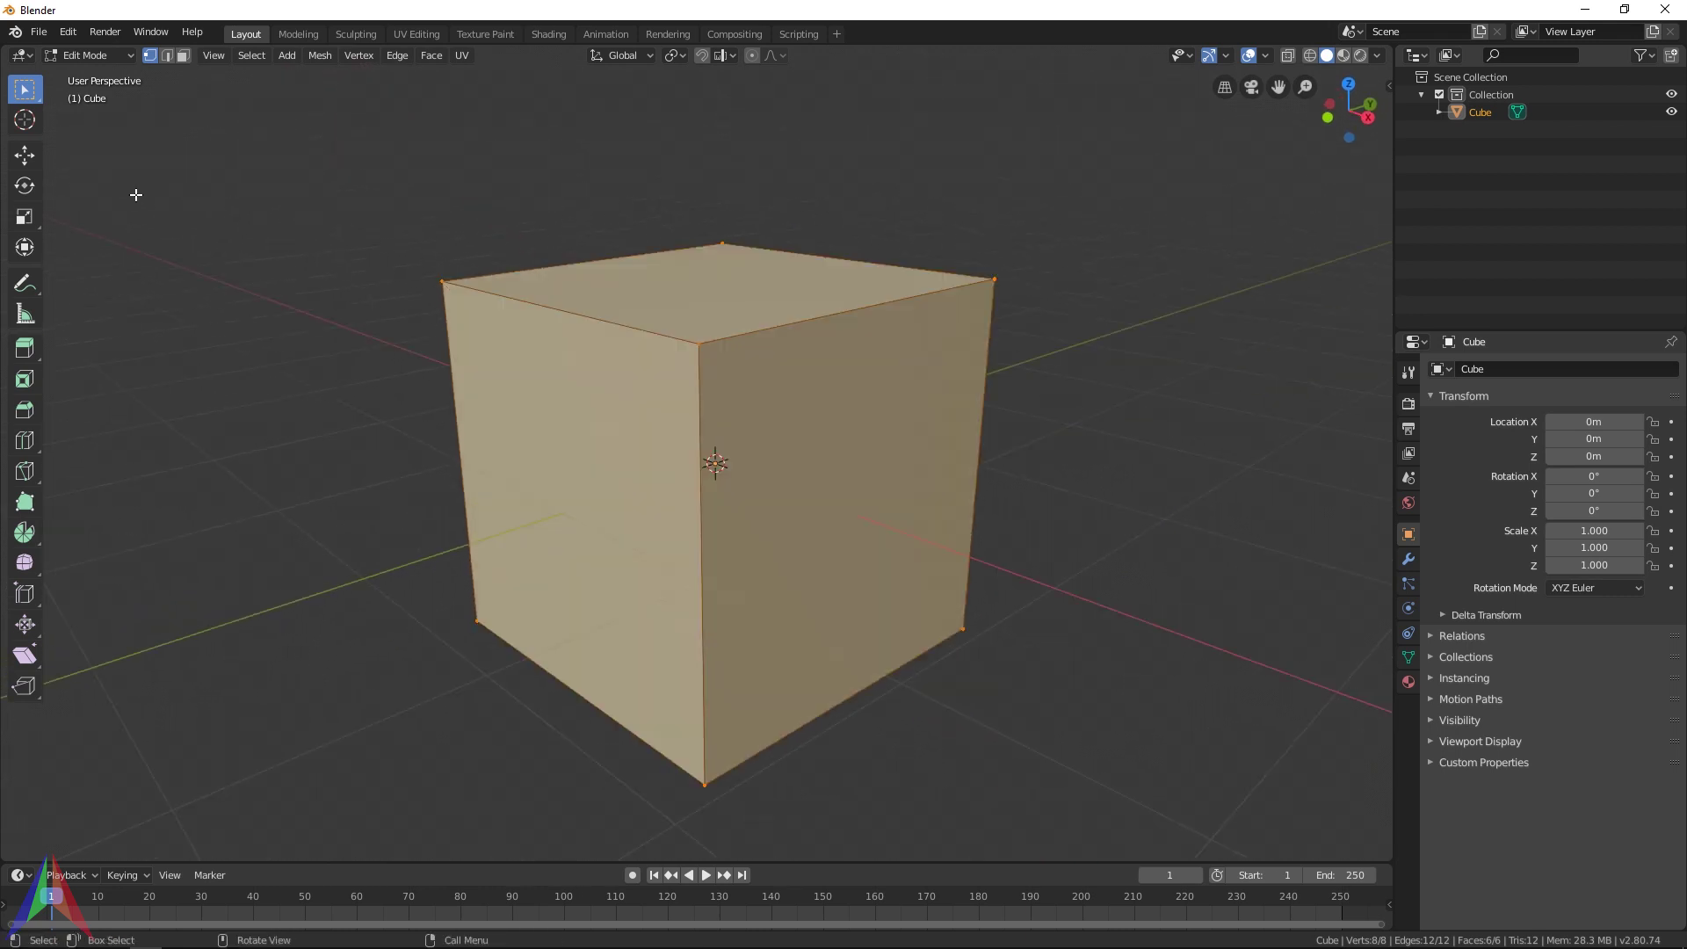
{"action": "scroll", "coordinate": [173, 252], "scroll_direction": "down", "scroll_amount": 3}
{"action": "scroll", "coordinate": [614, 392], "scroll_direction": "up", "scroll_amount": 3}
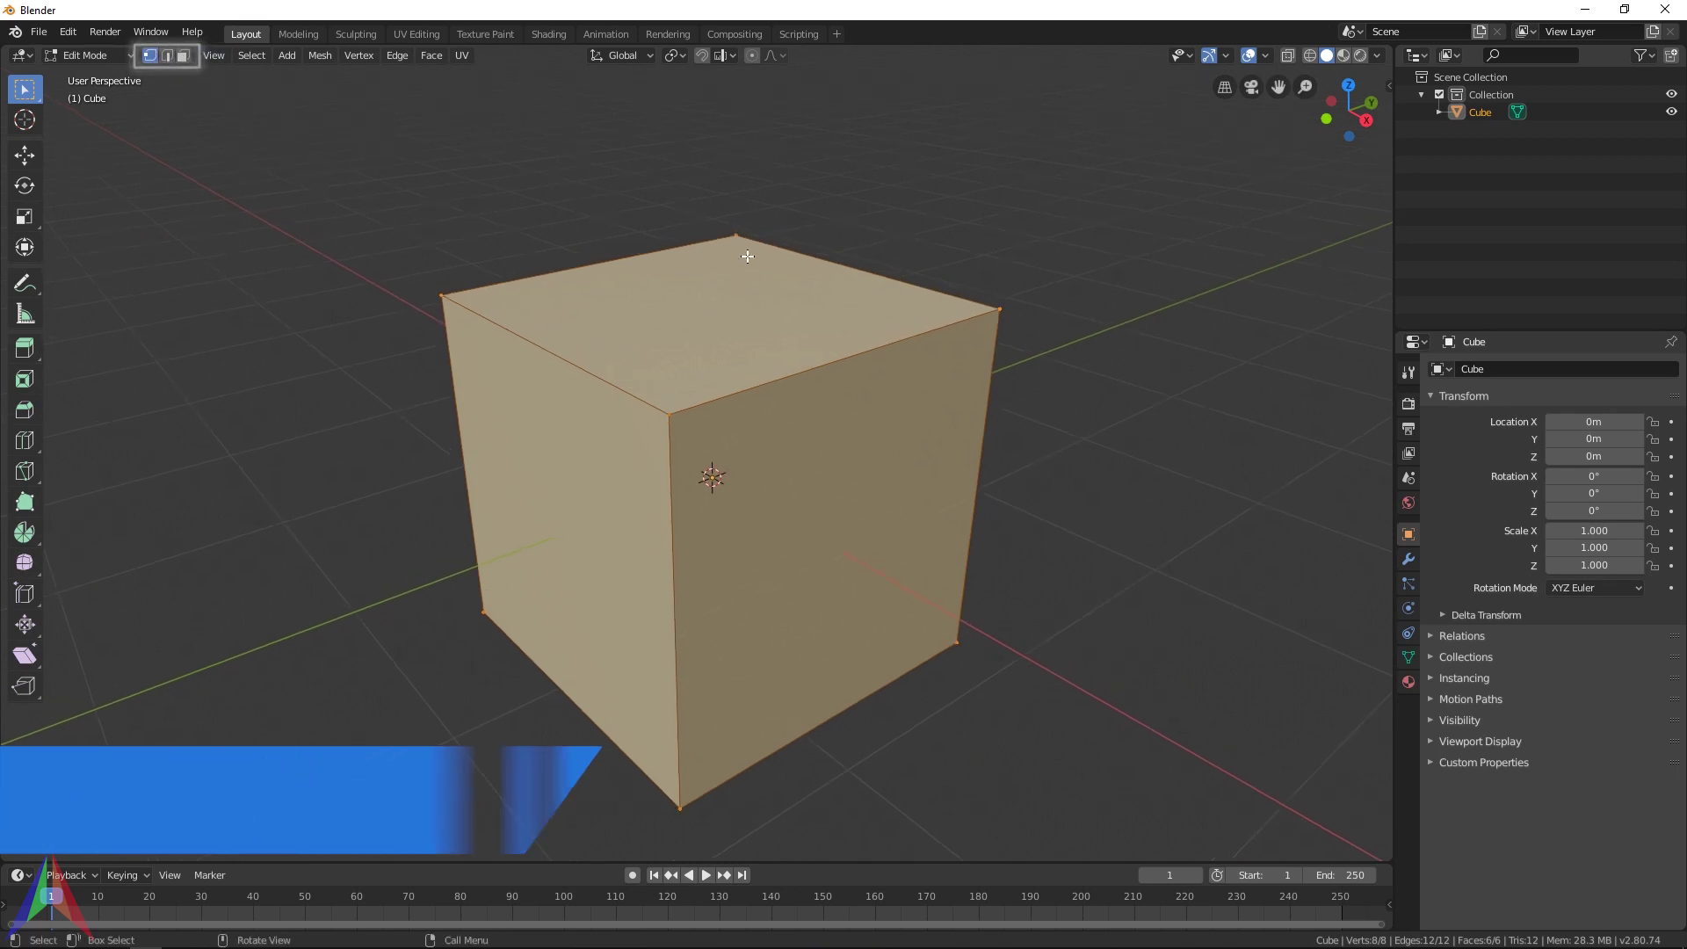
{"action": "scroll", "coordinate": [303, 130], "scroll_direction": "up", "scroll_amount": 1}
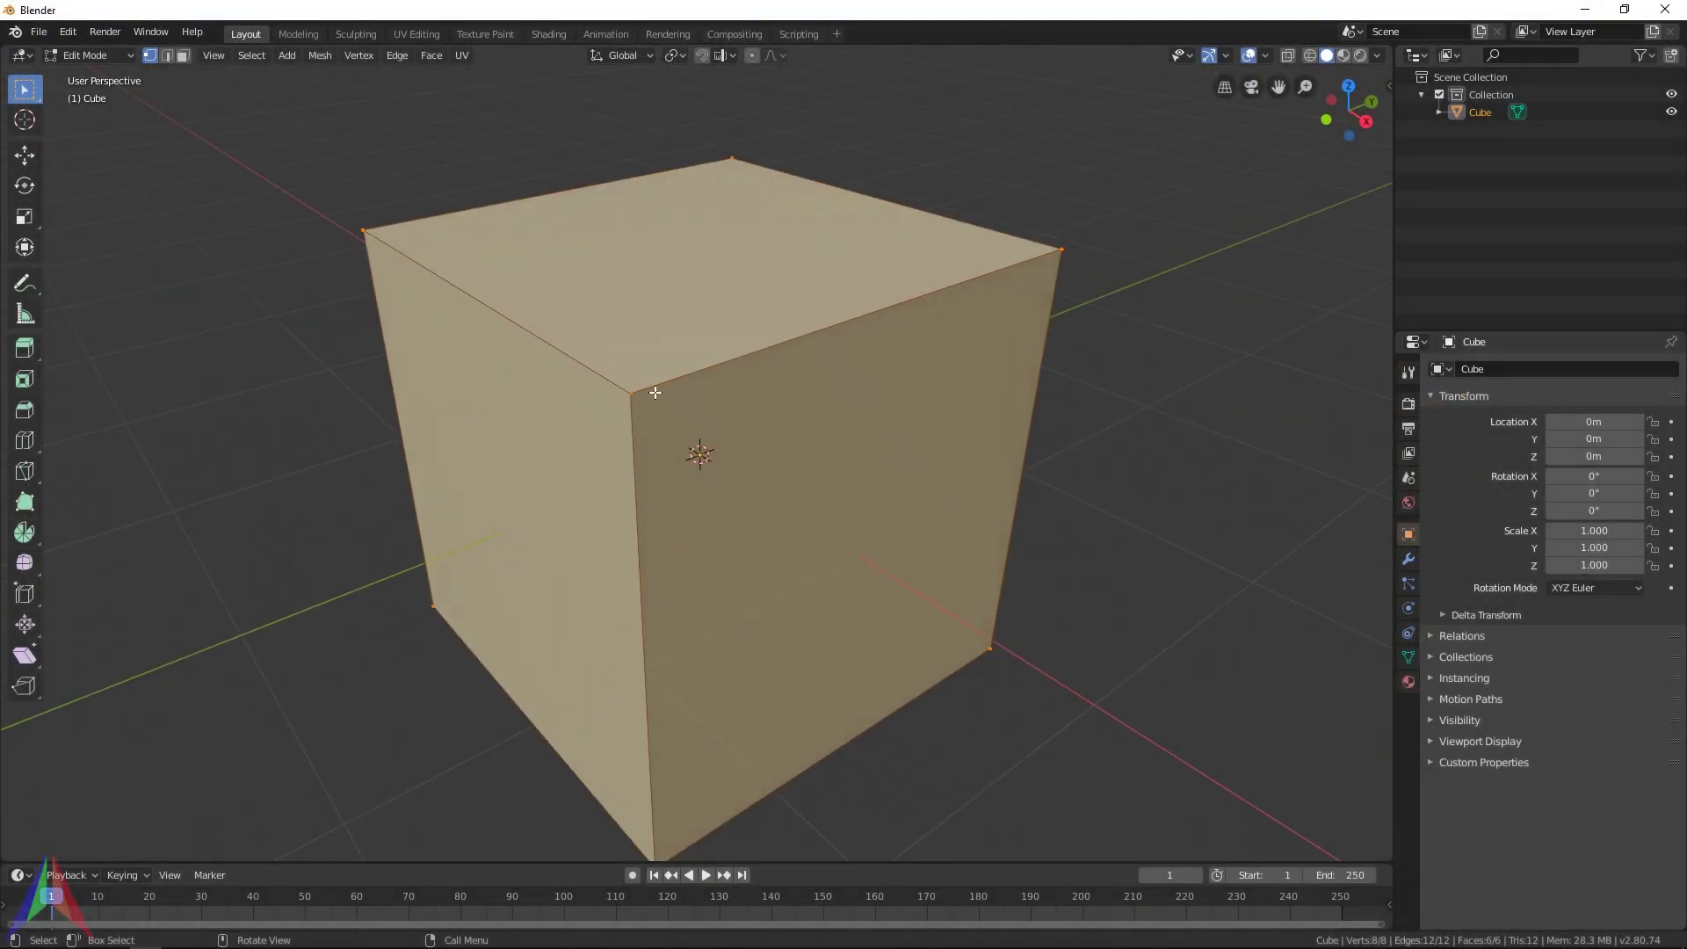
Select two corner vertices of the cube in vertex select mode
{"action": "left_click", "coordinate": [363, 223]}
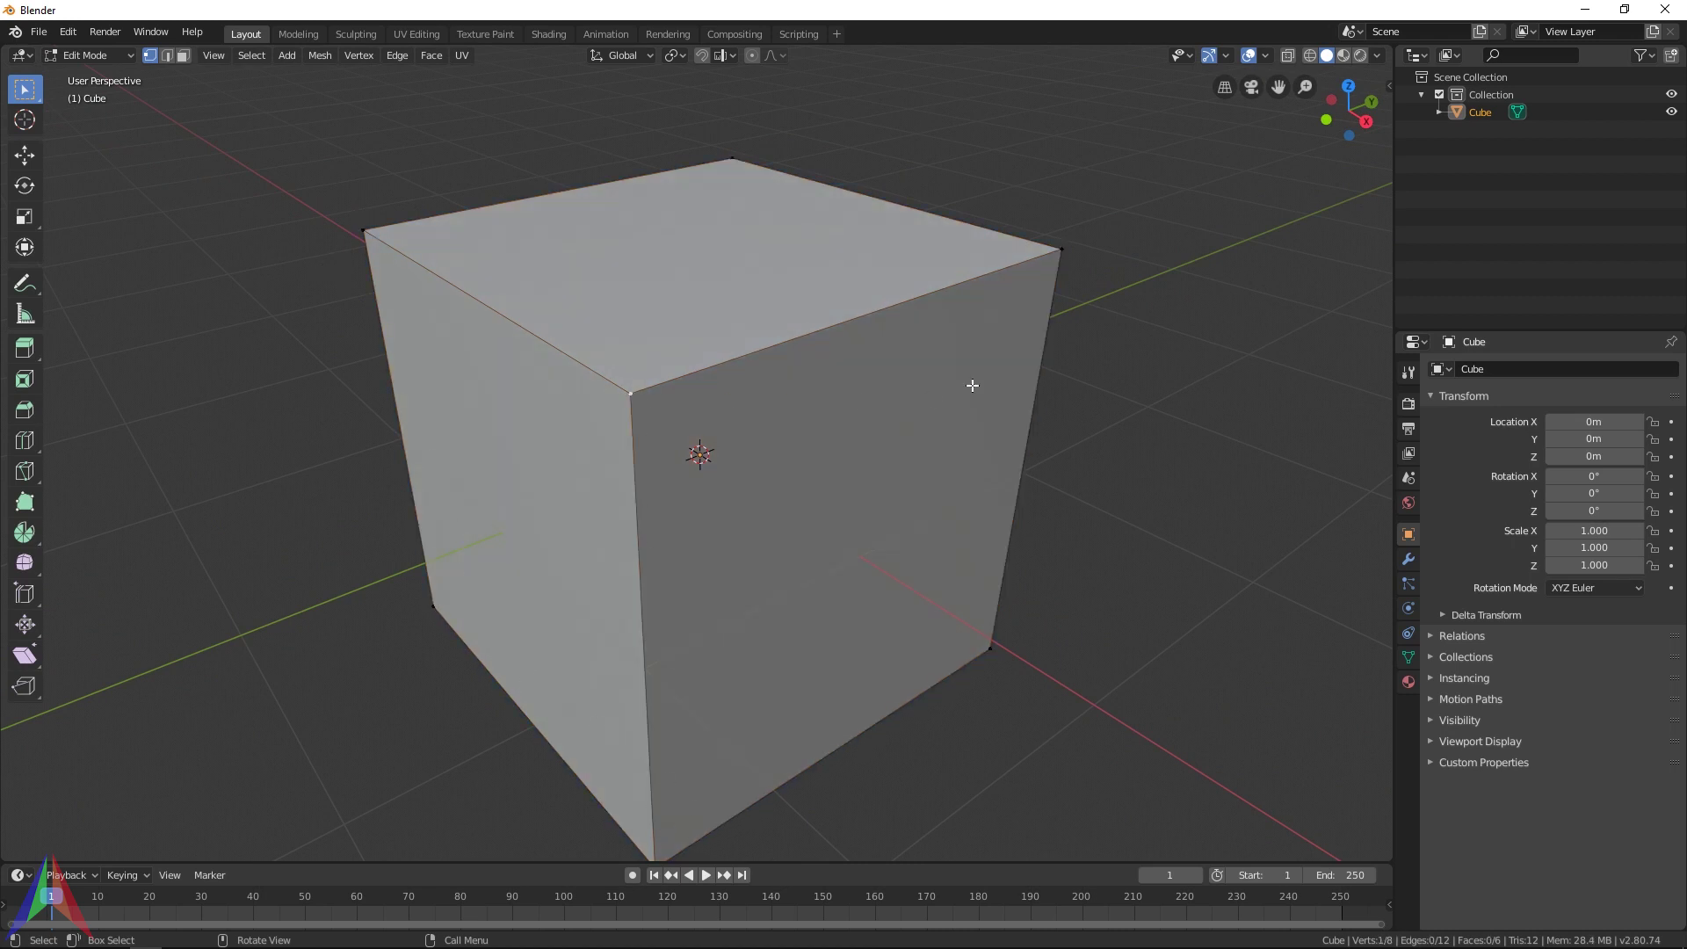
{"action": "middle_click_drag", "start_coordinate": [1048, 264], "coordinate": [794, 416]}
{"action": "left_click", "coordinate": [568, 180], "text": "shift"}
{"action": "middle_click_drag", "start_coordinate": [650, 212], "coordinate": [482, 246], "text": "shift"}
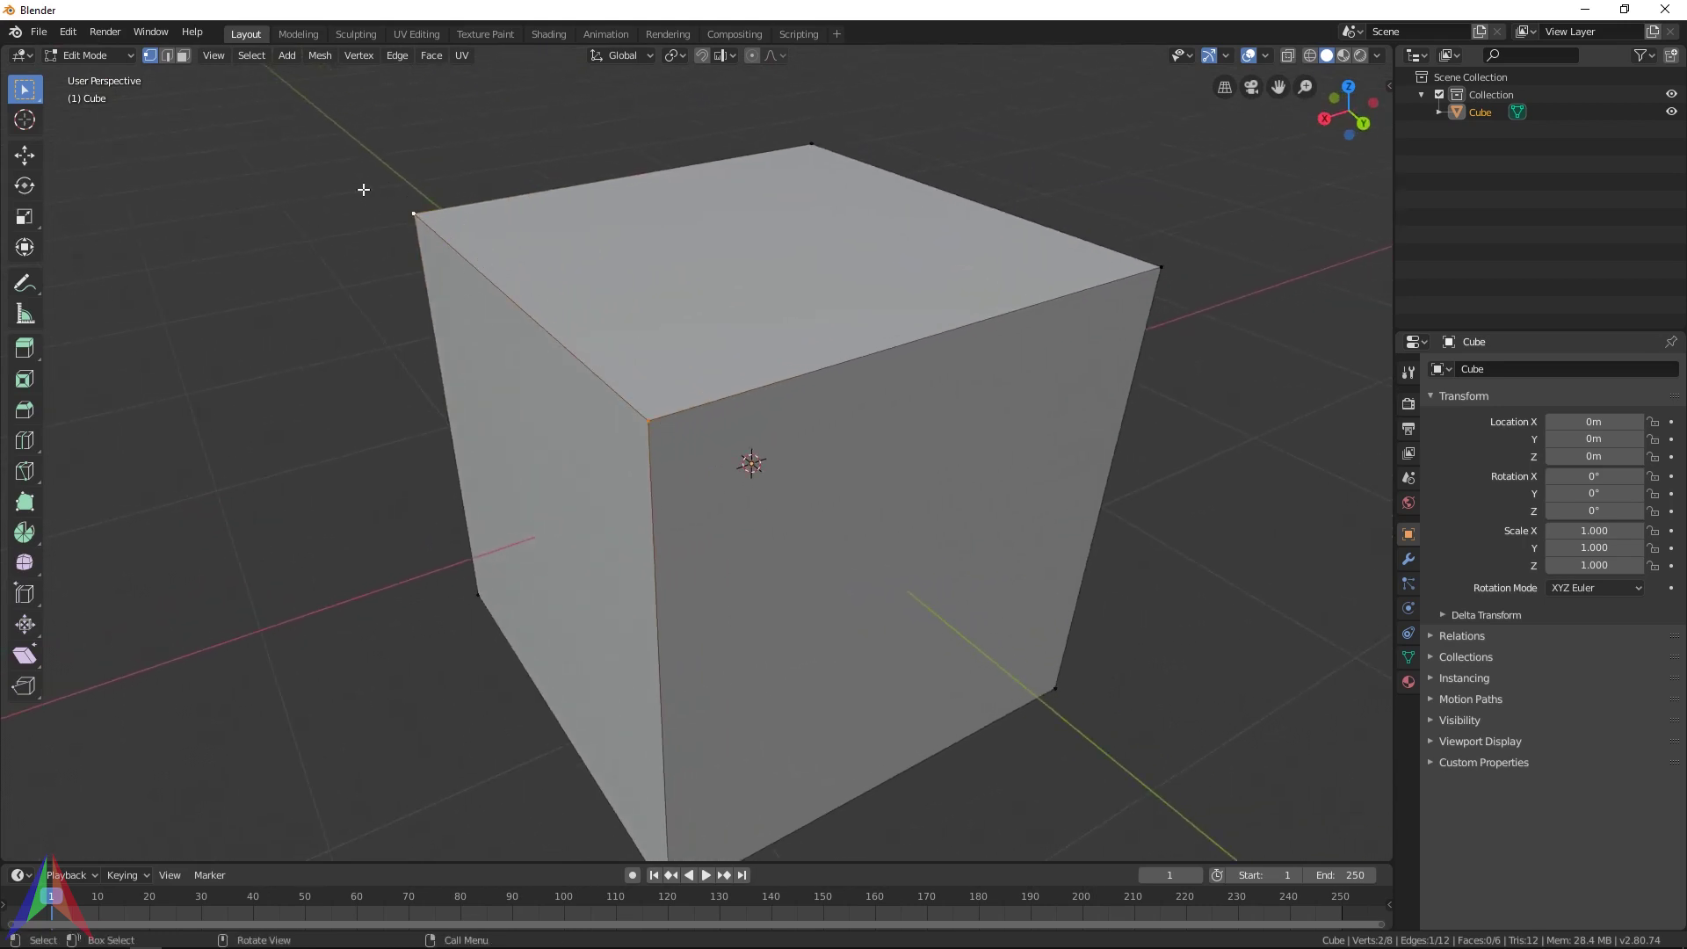
Switch through edge to face select mode and pick a single face, ending on the right side face
{"action": "left_click", "coordinate": [169, 58]}
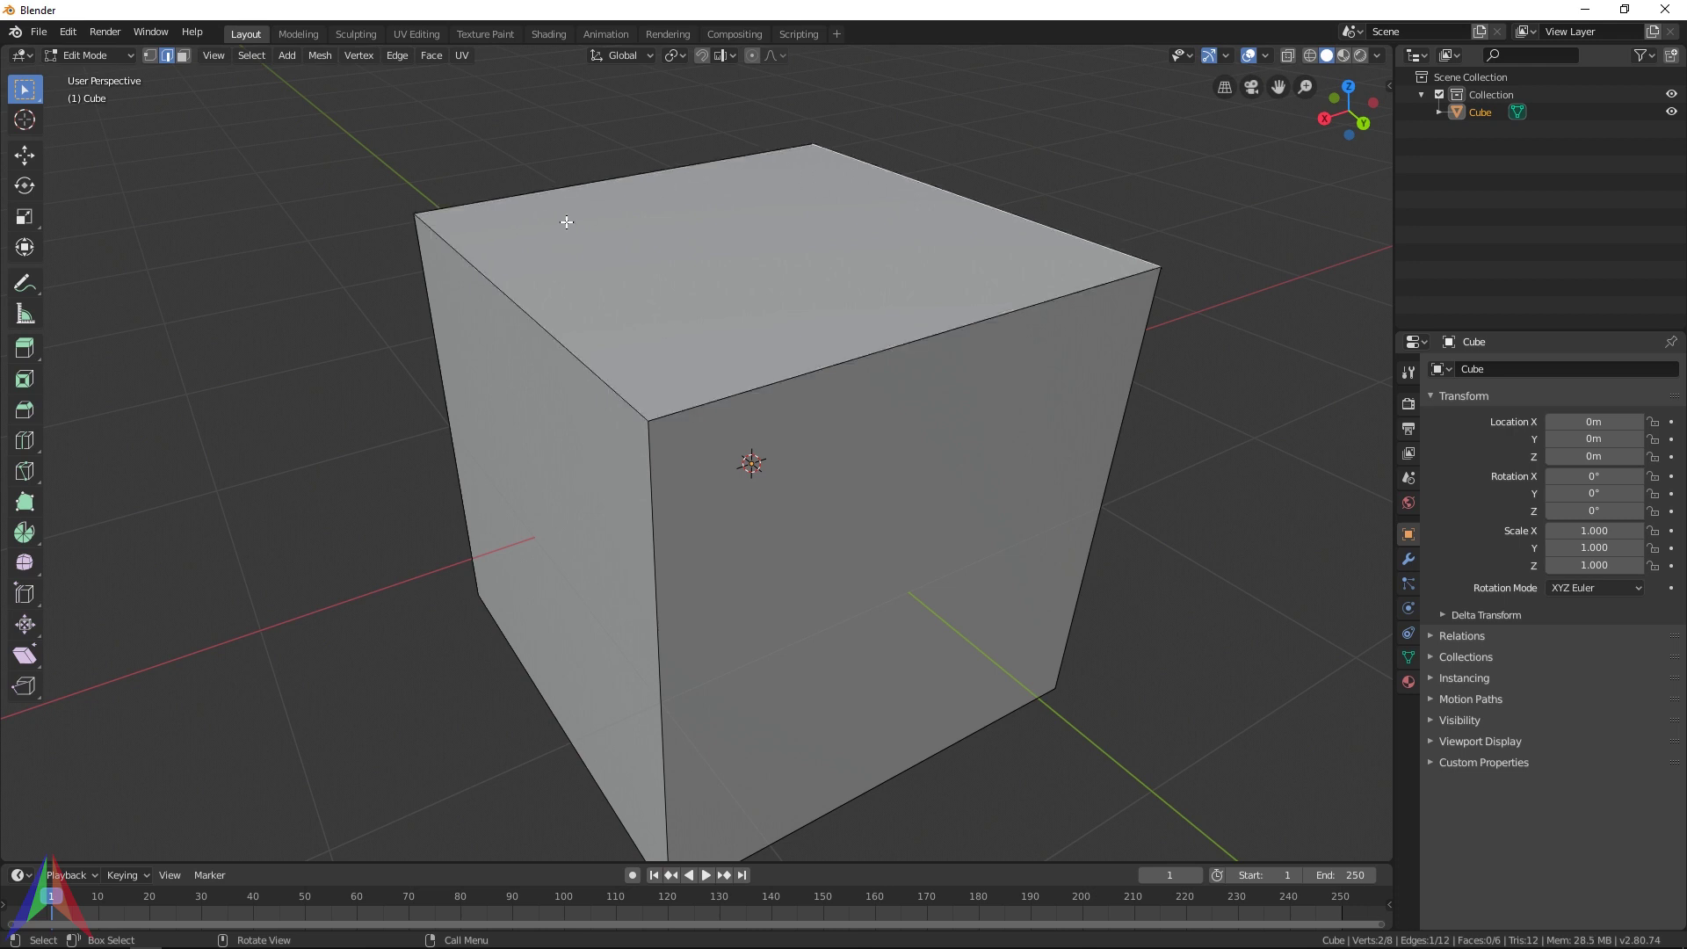
{"action": "left_click", "coordinate": [182, 56]}
{"action": "left_click", "coordinate": [675, 223]}
{"action": "middle_click_drag", "start_coordinate": [677, 225], "coordinate": [589, 158]}
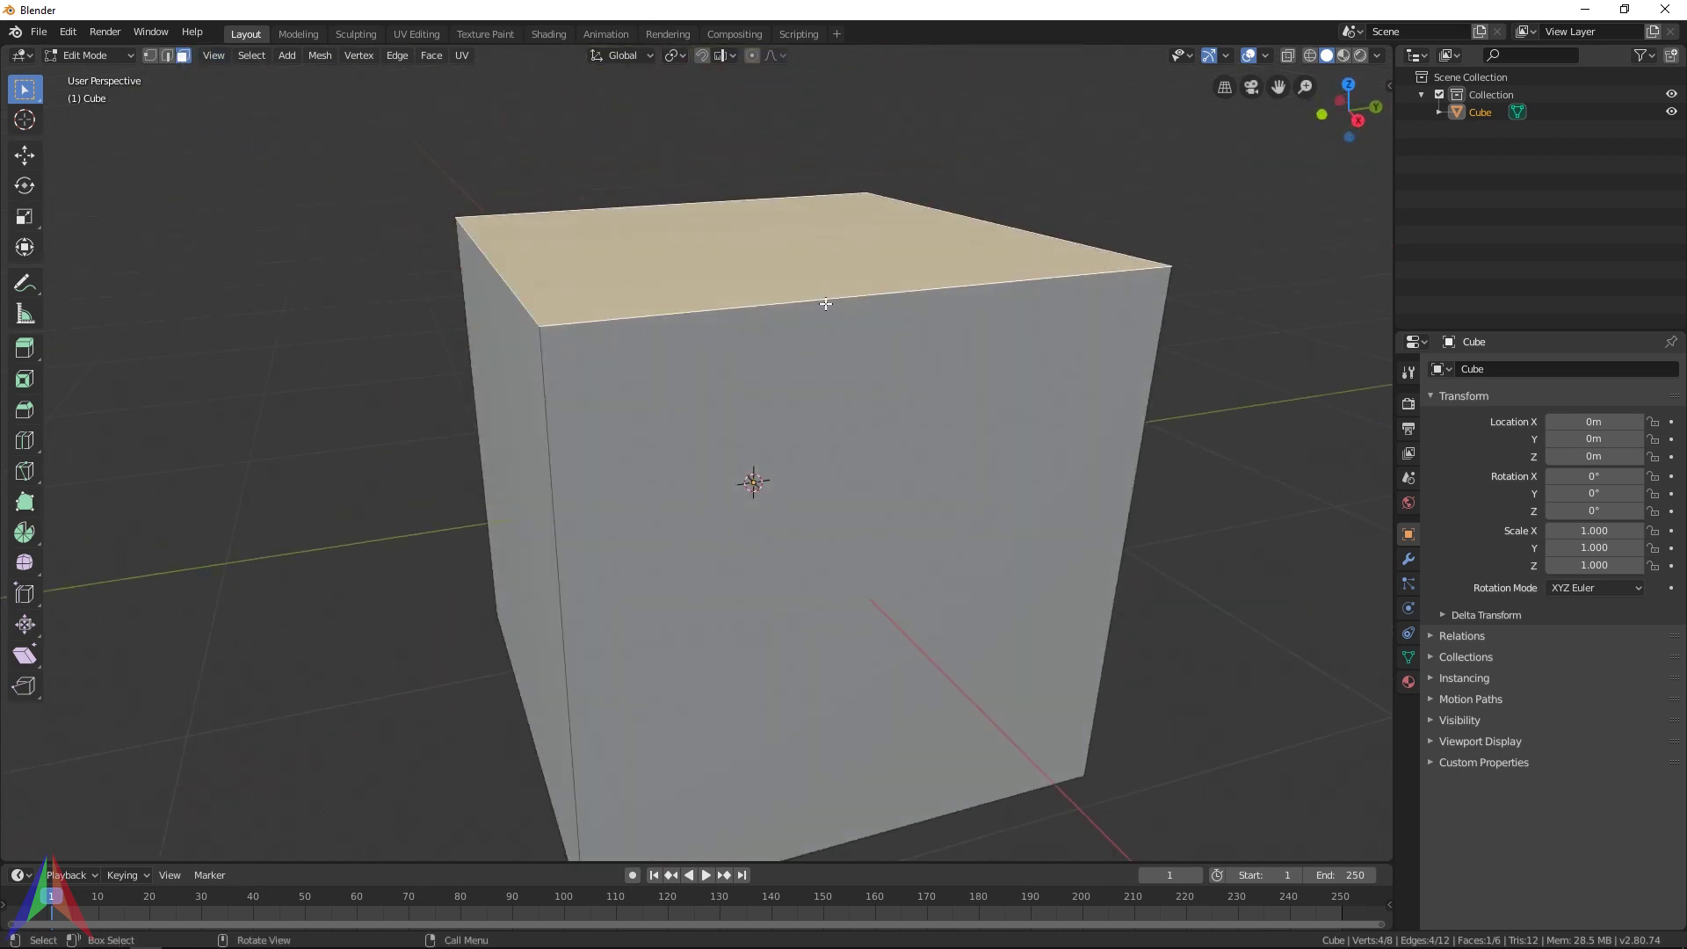
{"action": "middle_click_drag", "start_coordinate": [826, 304], "coordinate": [872, 408]}
{"action": "left_click", "coordinate": [746, 460]}
{"action": "left_click", "coordinate": [872, 436]}
{"action": "middle_click_drag", "start_coordinate": [694, 392], "coordinate": [752, 331]}
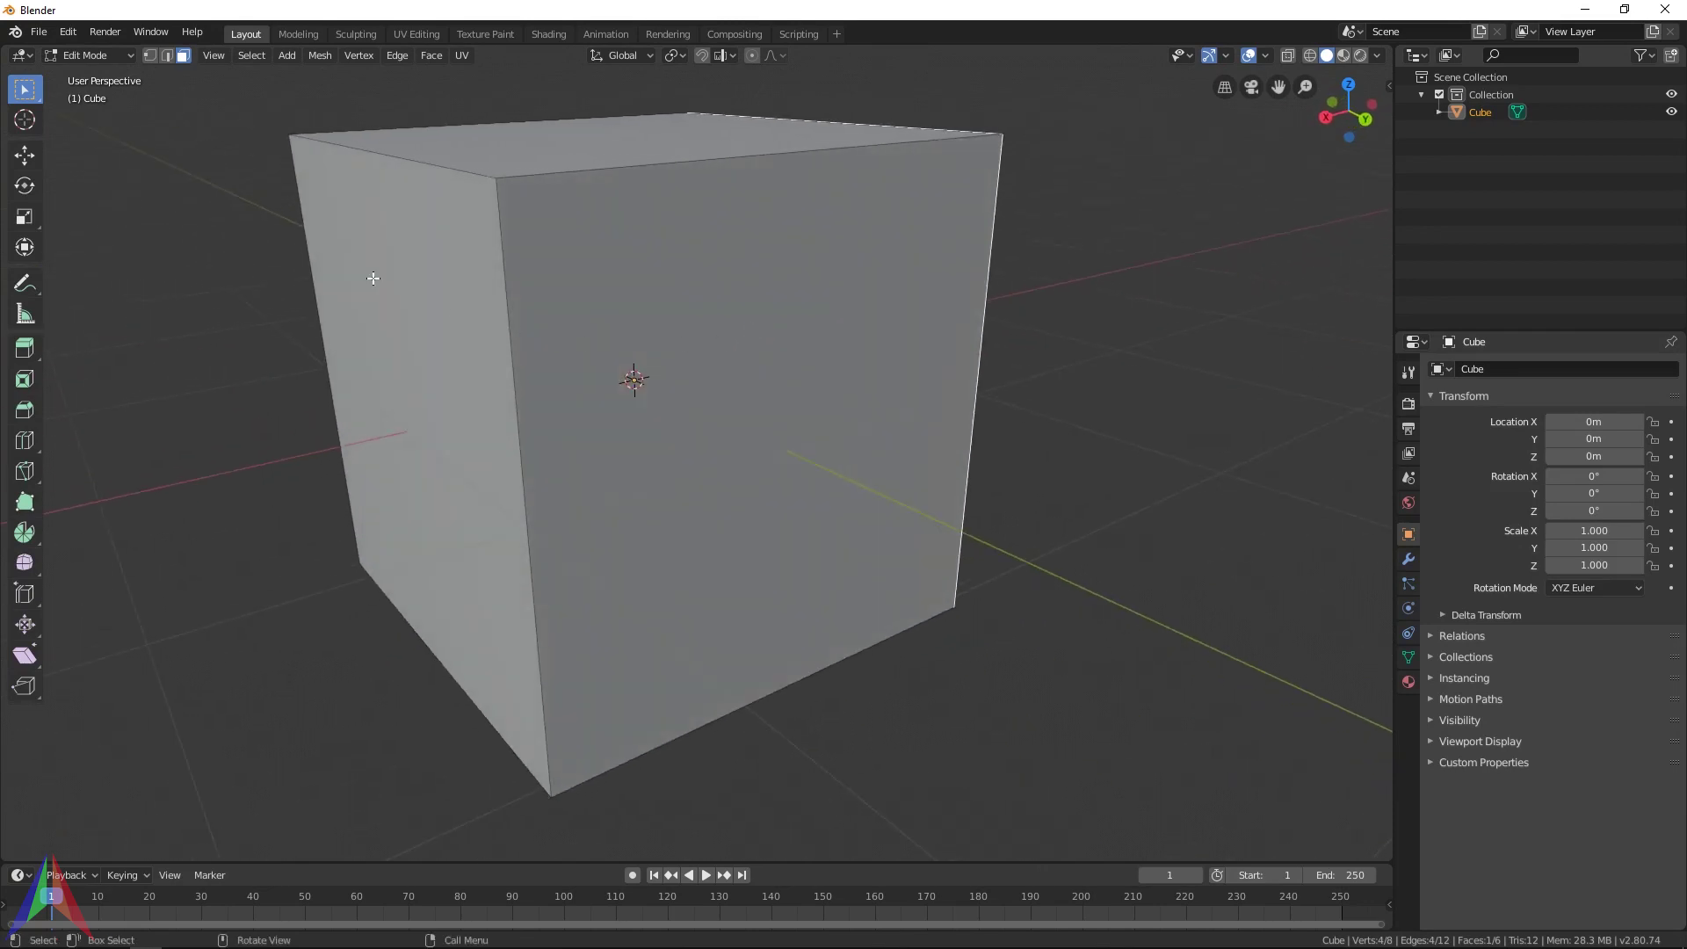
{"action": "left_click", "coordinate": [765, 430]}
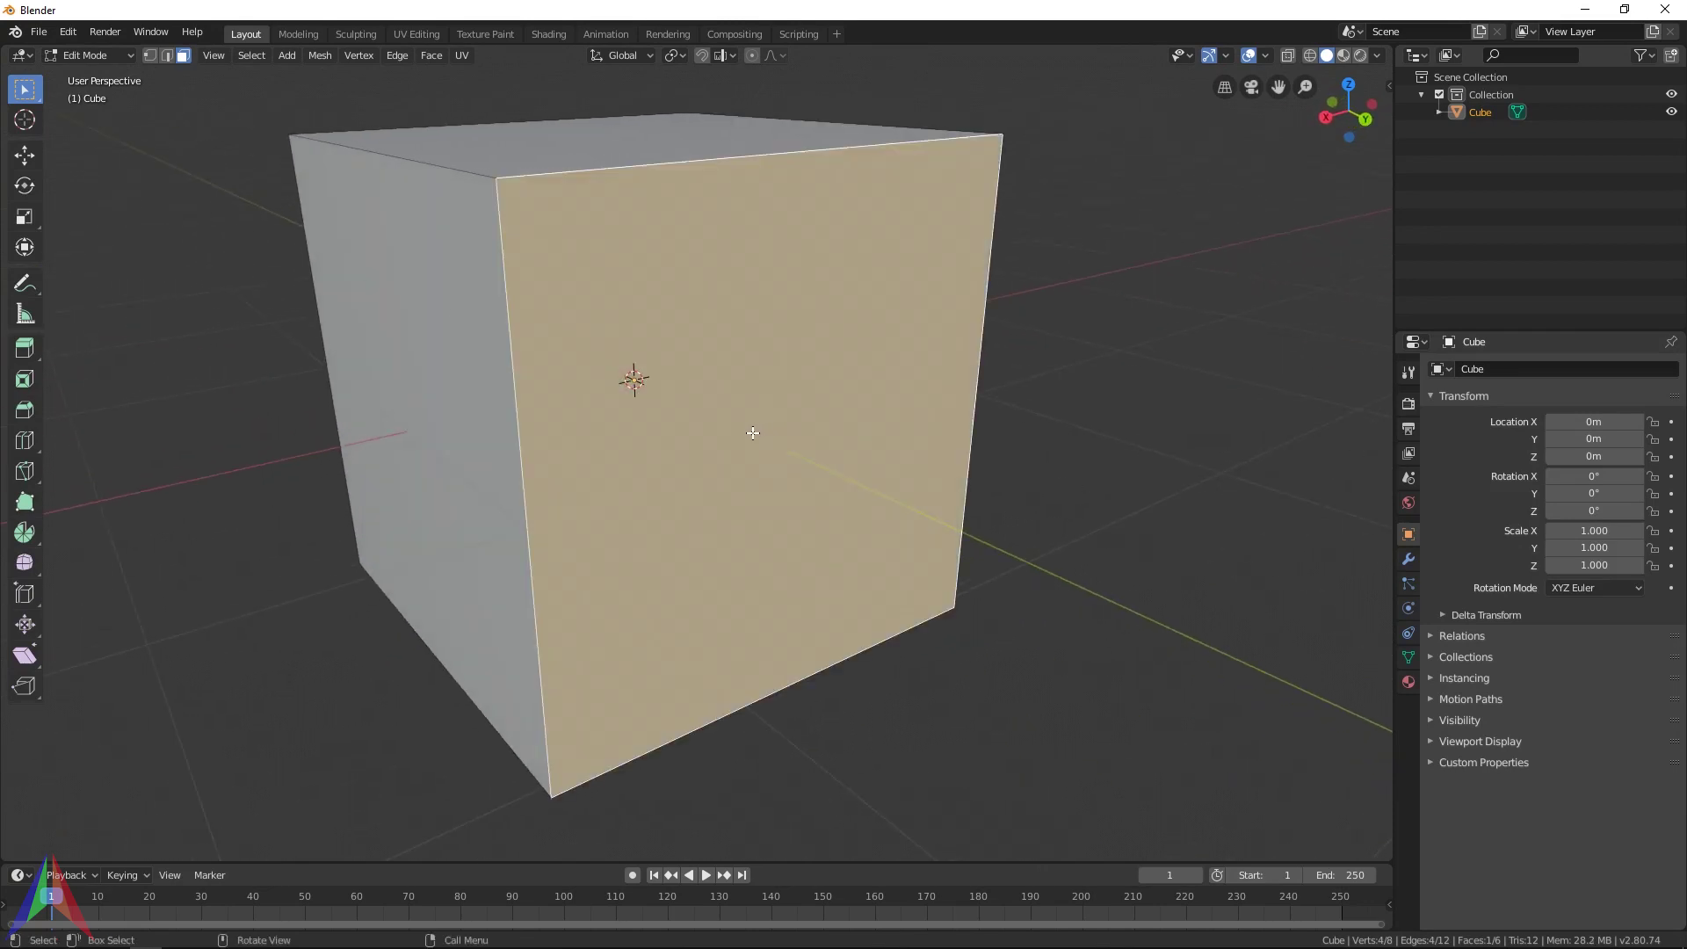
{"action": "middle_click_drag", "start_coordinate": [621, 392], "coordinate": [851, 305]}
{"action": "scroll", "coordinate": [822, 392], "scroll_direction": "down", "scroll_amount": 2}
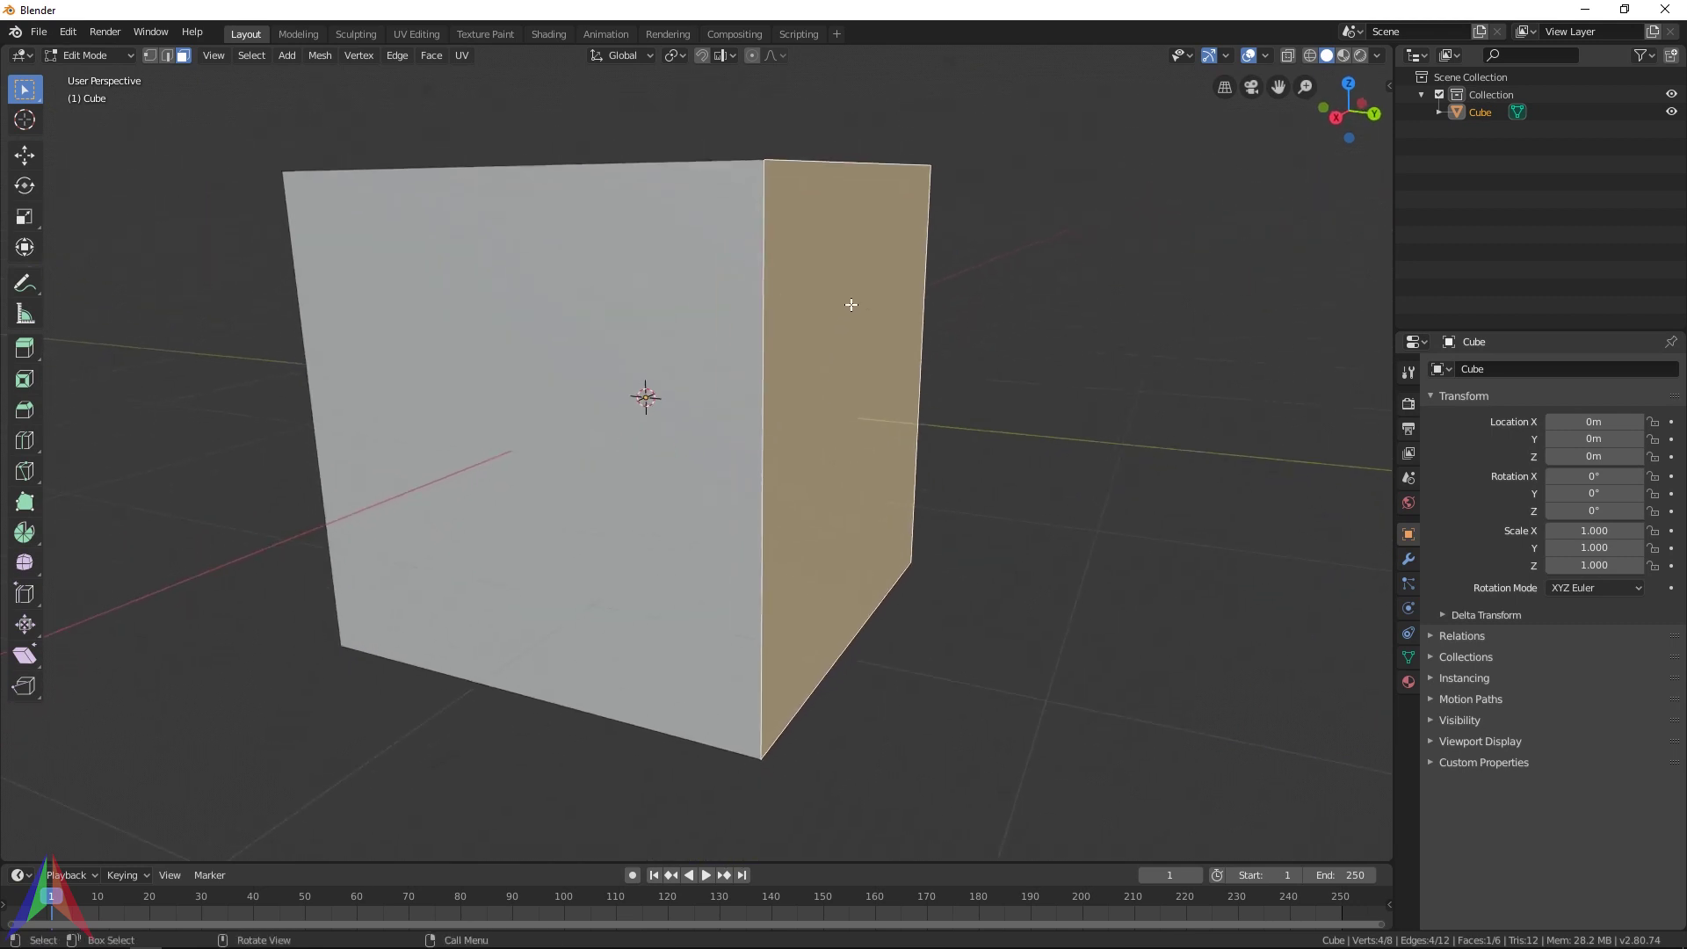
{"action": "key", "text": "g"}
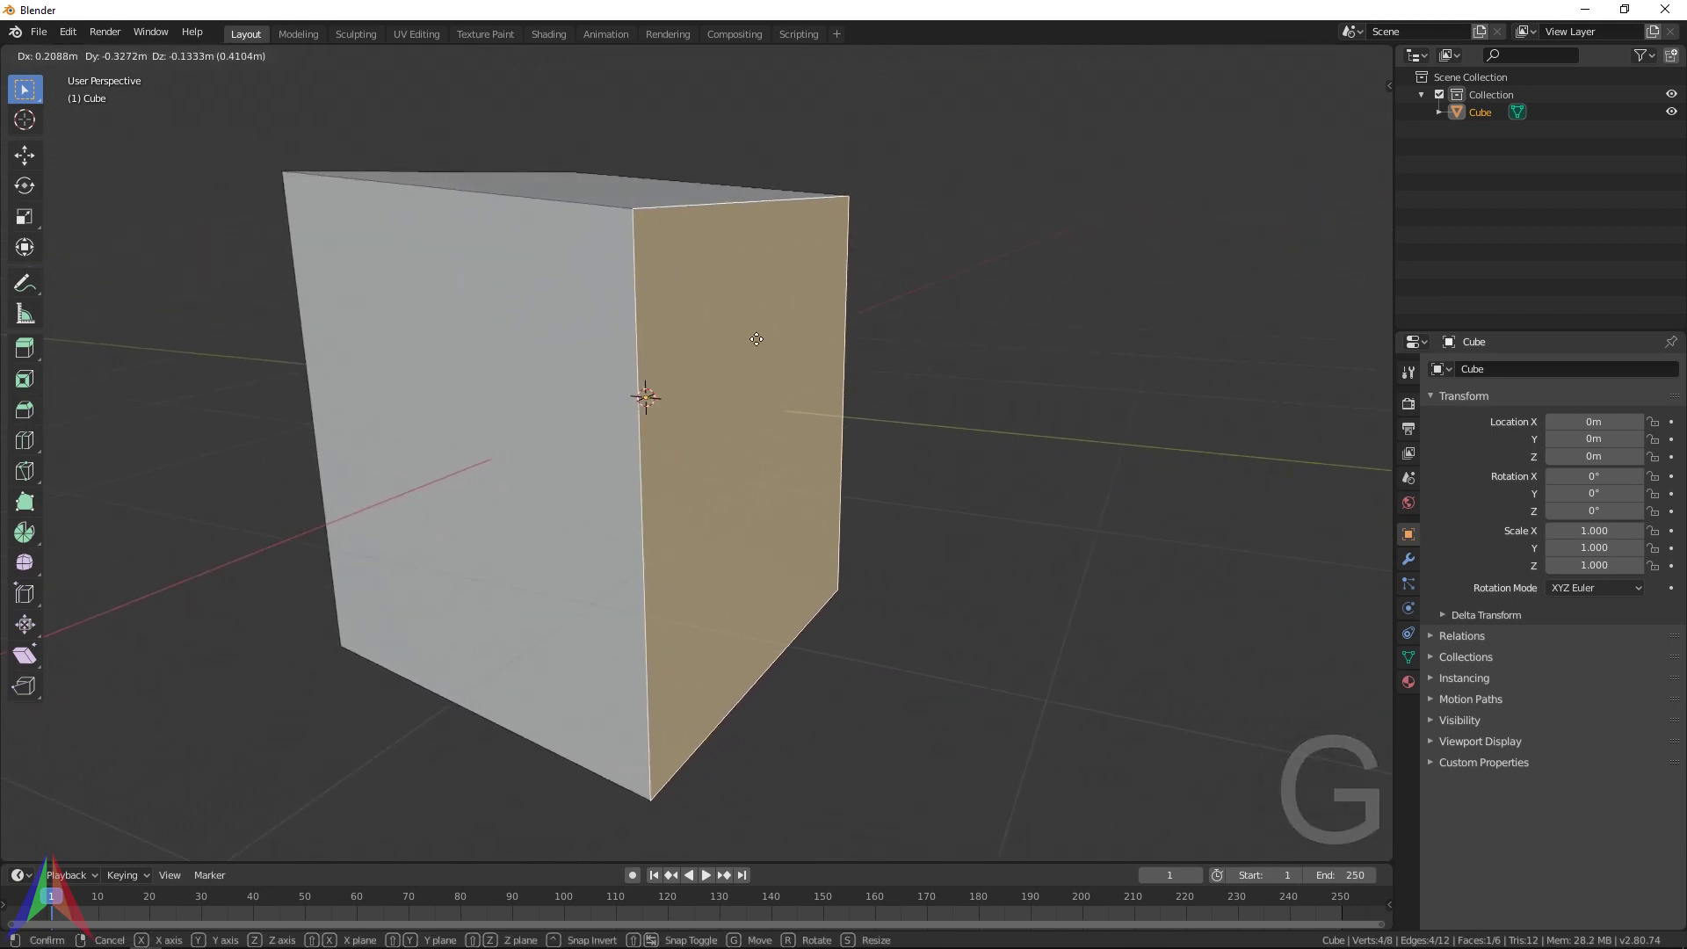
{"action": "key", "text": "z"}
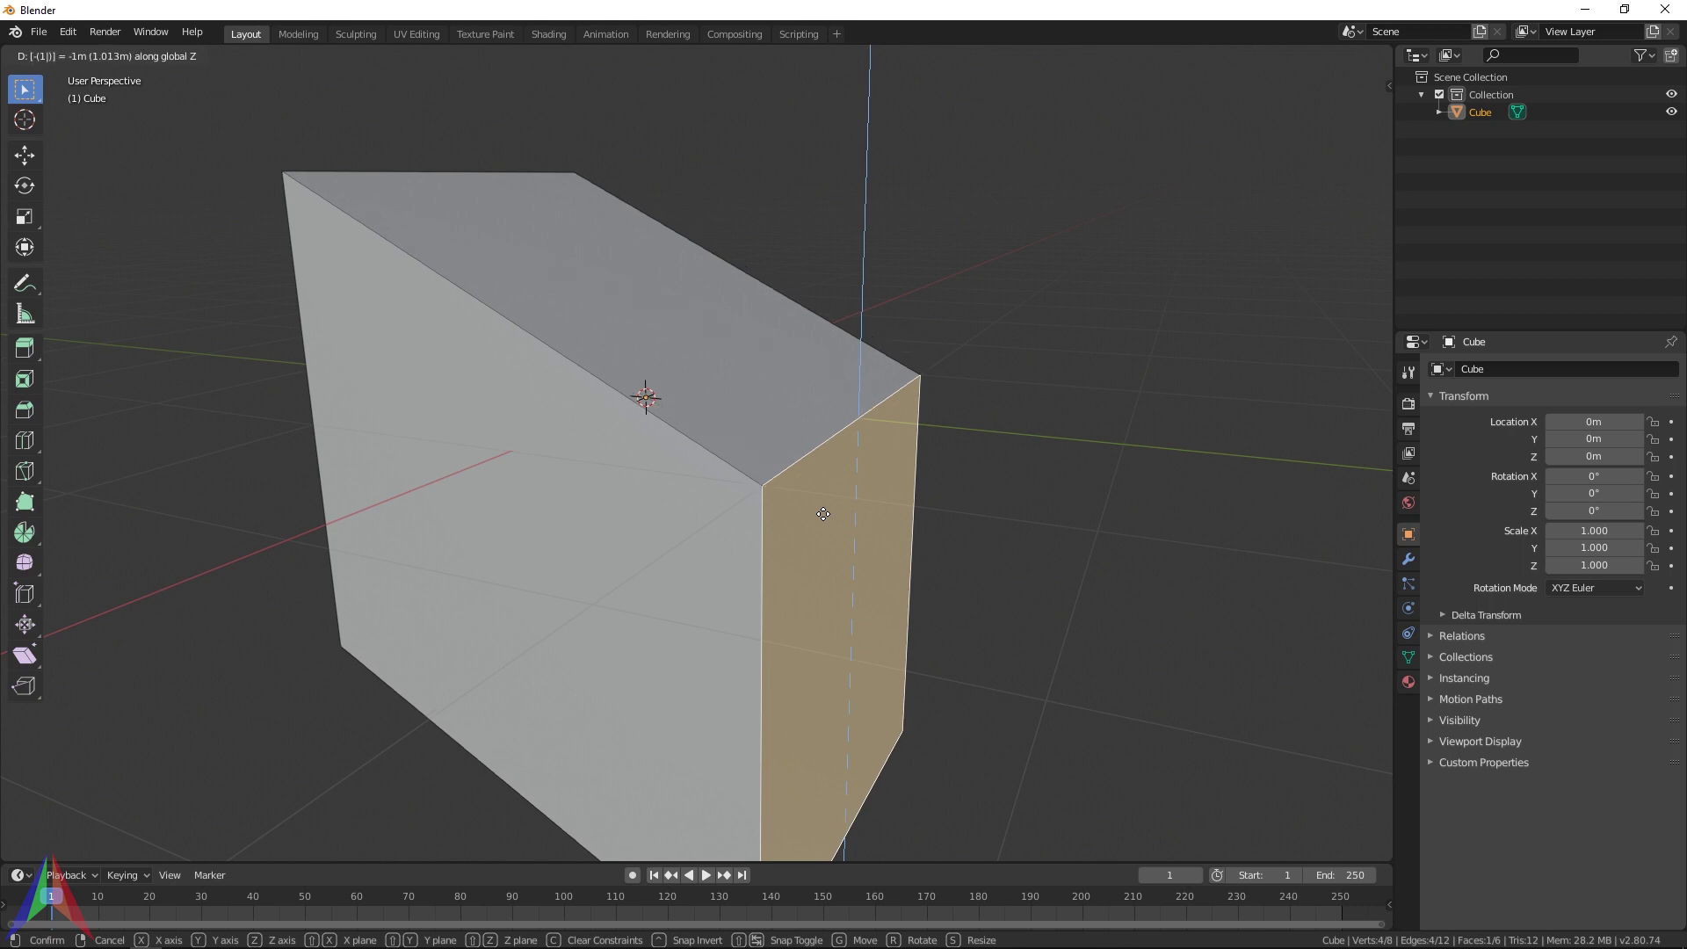
{"action": "left_click", "coordinate": [823, 514]}
{"action": "scroll", "coordinate": [843, 505], "scroll_direction": "down", "scroll_amount": 3}
{"action": "middle_click_drag", "start_coordinate": [843, 498], "coordinate": [889, 490]}
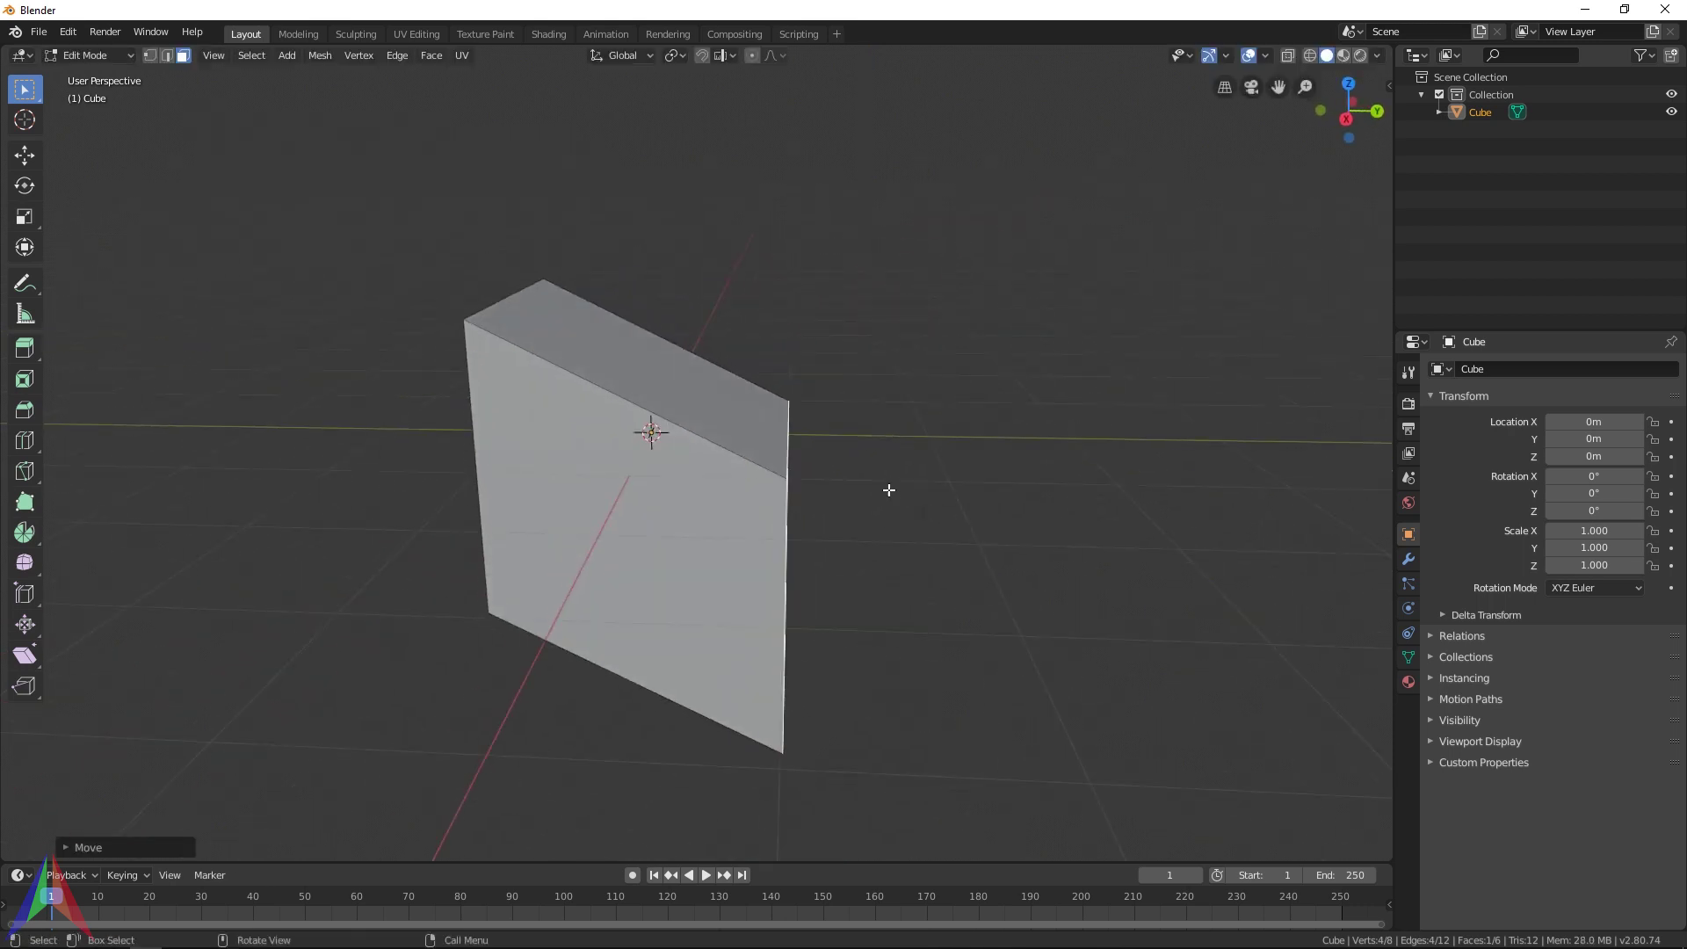
{"action": "key", "text": "Tab"}
{"action": "middle_click_drag", "start_coordinate": [719, 487], "coordinate": [1095, 557]}
{"action": "middle_click_drag", "start_coordinate": [803, 503], "coordinate": [745, 471]}
{"action": "key", "text": "Tab"}
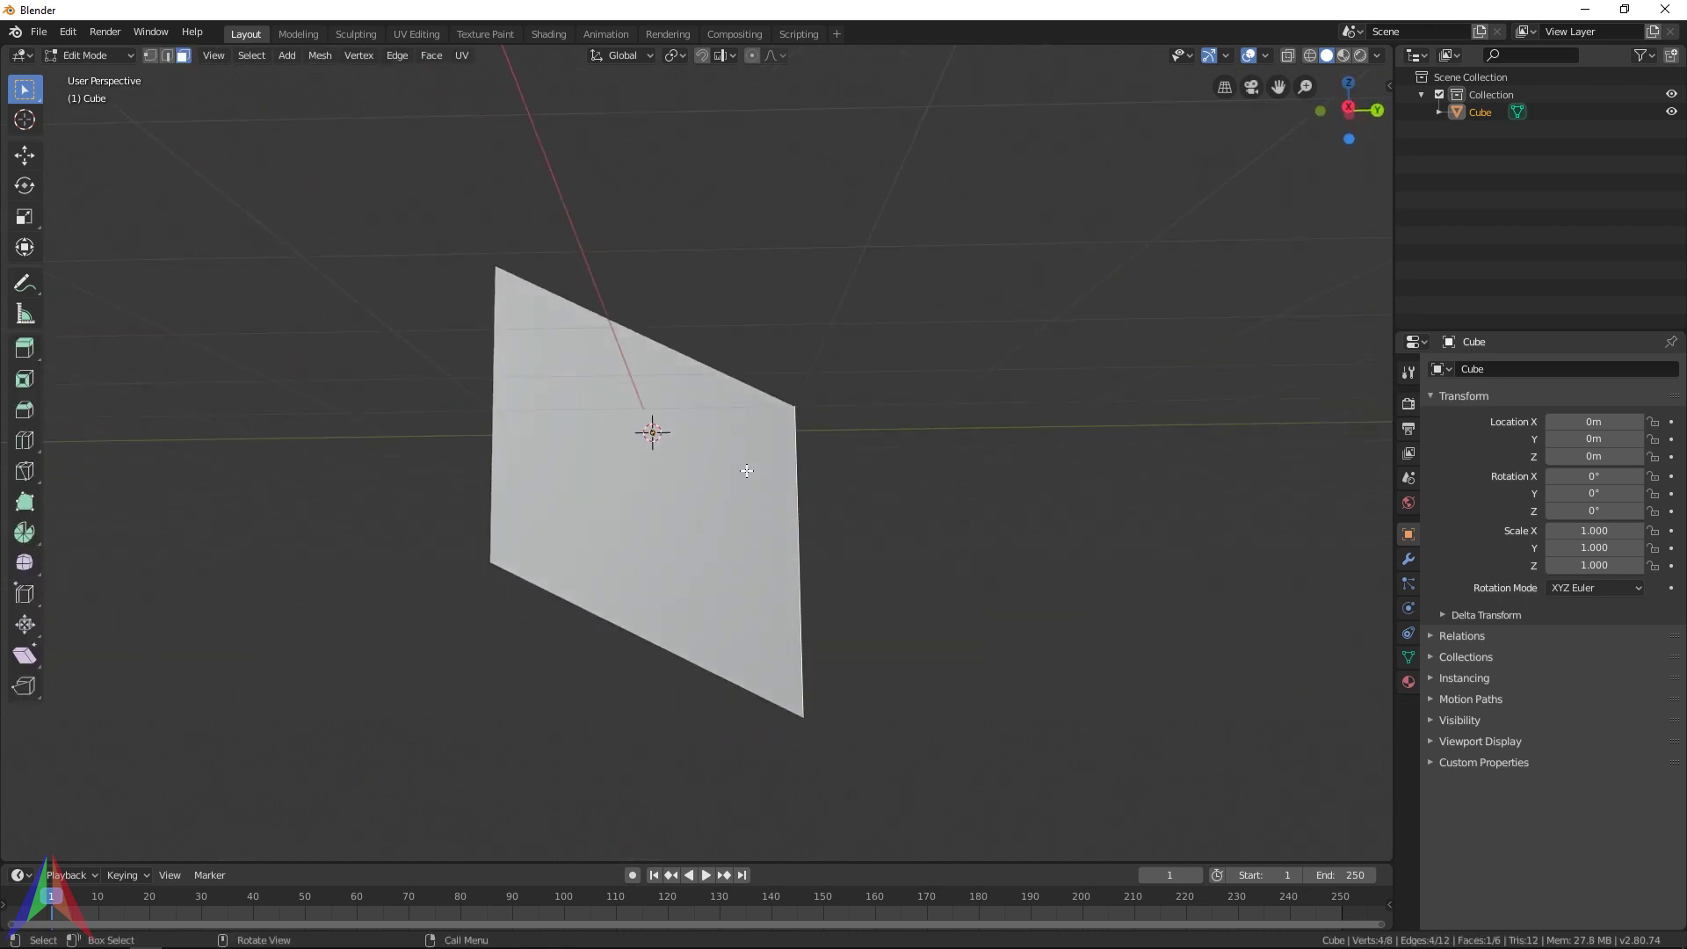
{"action": "key", "text": "g"}
{"action": "type", "text": "z"}
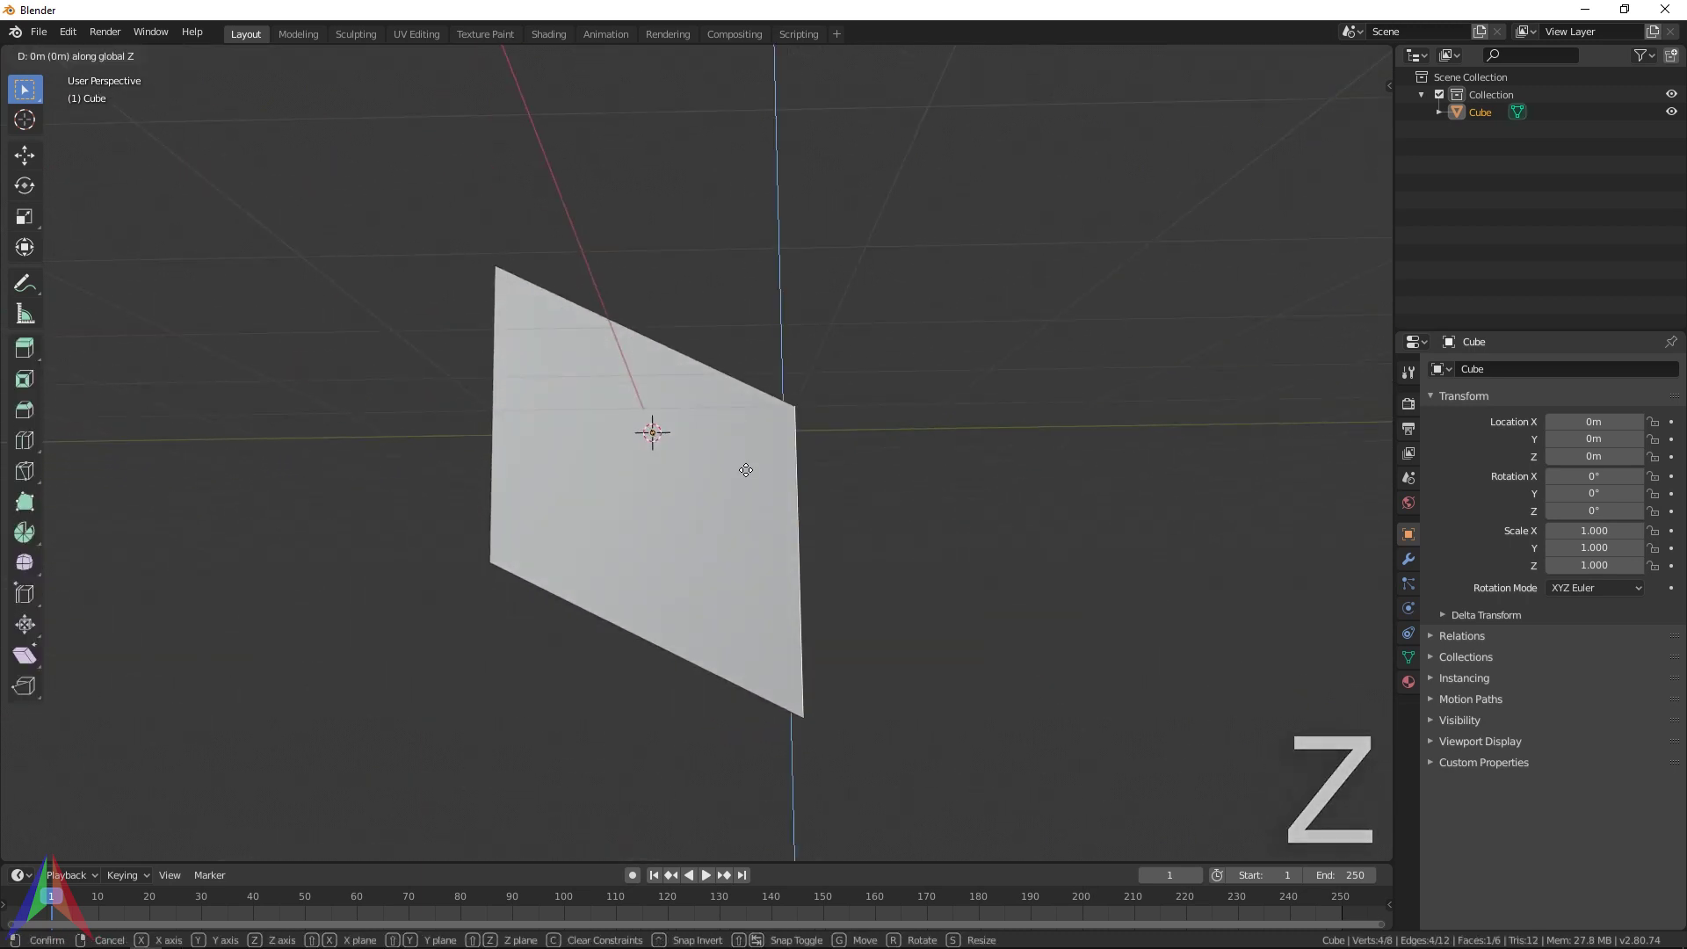
{"action": "type", "text": "1"}
{"action": "key", "text": "Return"}
{"action": "middle_click_drag", "start_coordinate": [746, 470], "coordinate": [679, 562]}
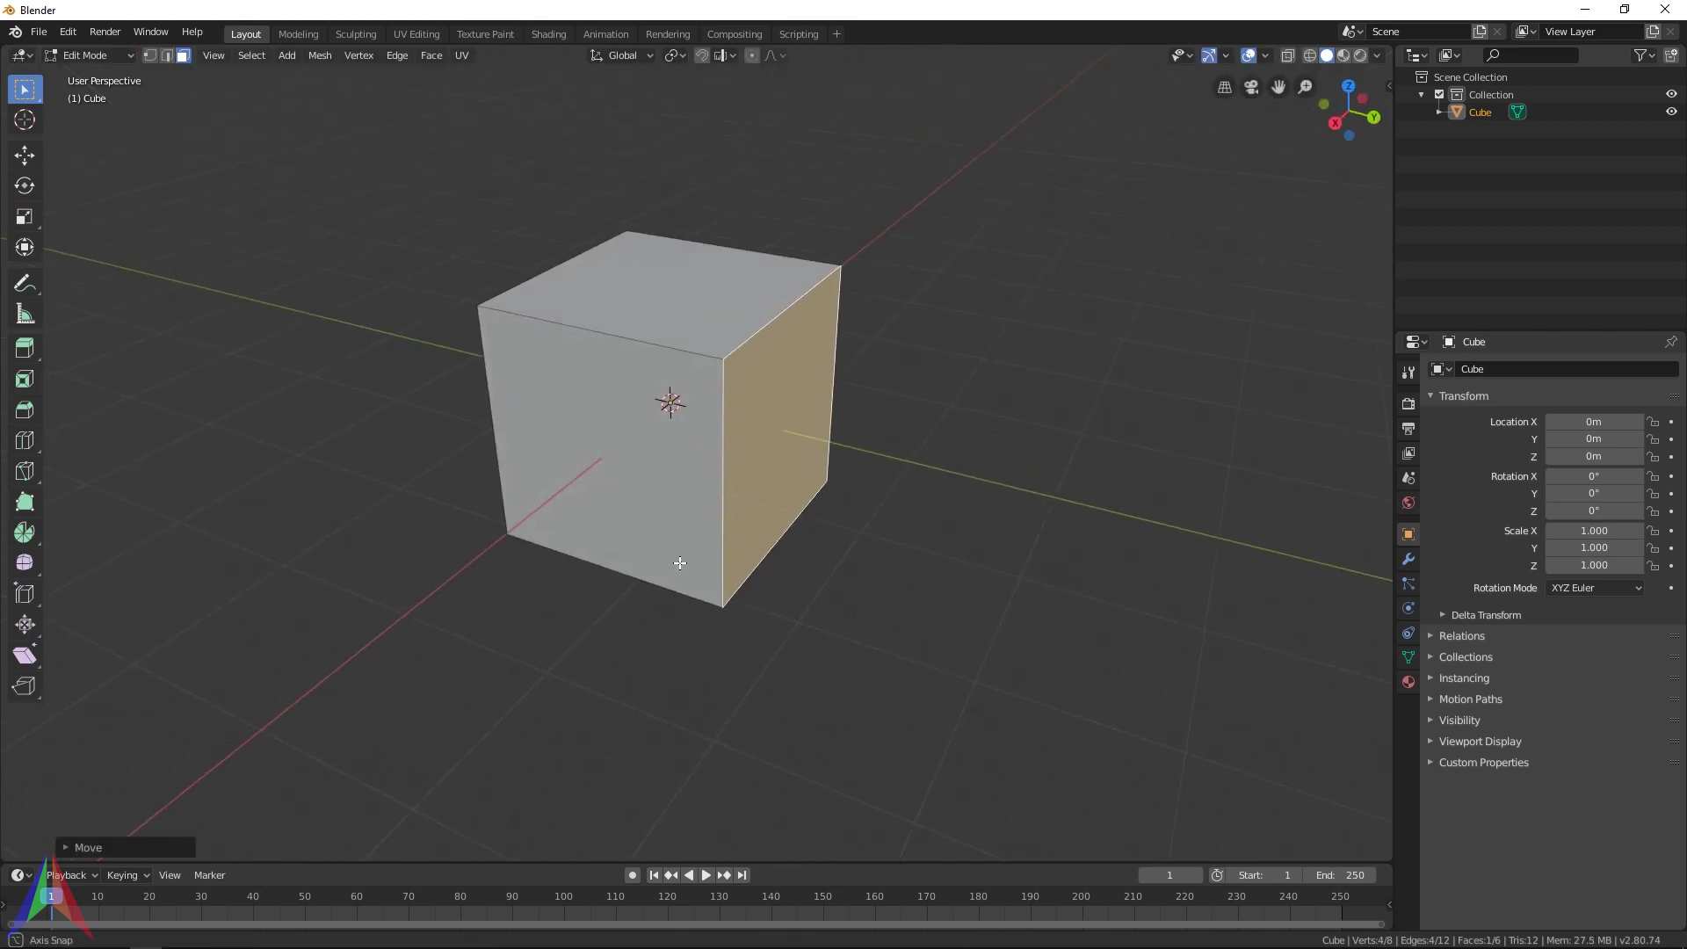
{"action": "scroll", "coordinate": [596, 211], "scroll_direction": "down", "scroll_amount": 1}
{"action": "scroll", "coordinate": [595, 216], "scroll_direction": "up", "scroll_amount": 3}
{"action": "middle_click_drag", "start_coordinate": [602, 254], "coordinate": [654, 325], "text": "shift"}
{"action": "middle_click_drag", "start_coordinate": [791, 361], "coordinate": [633, 254]}
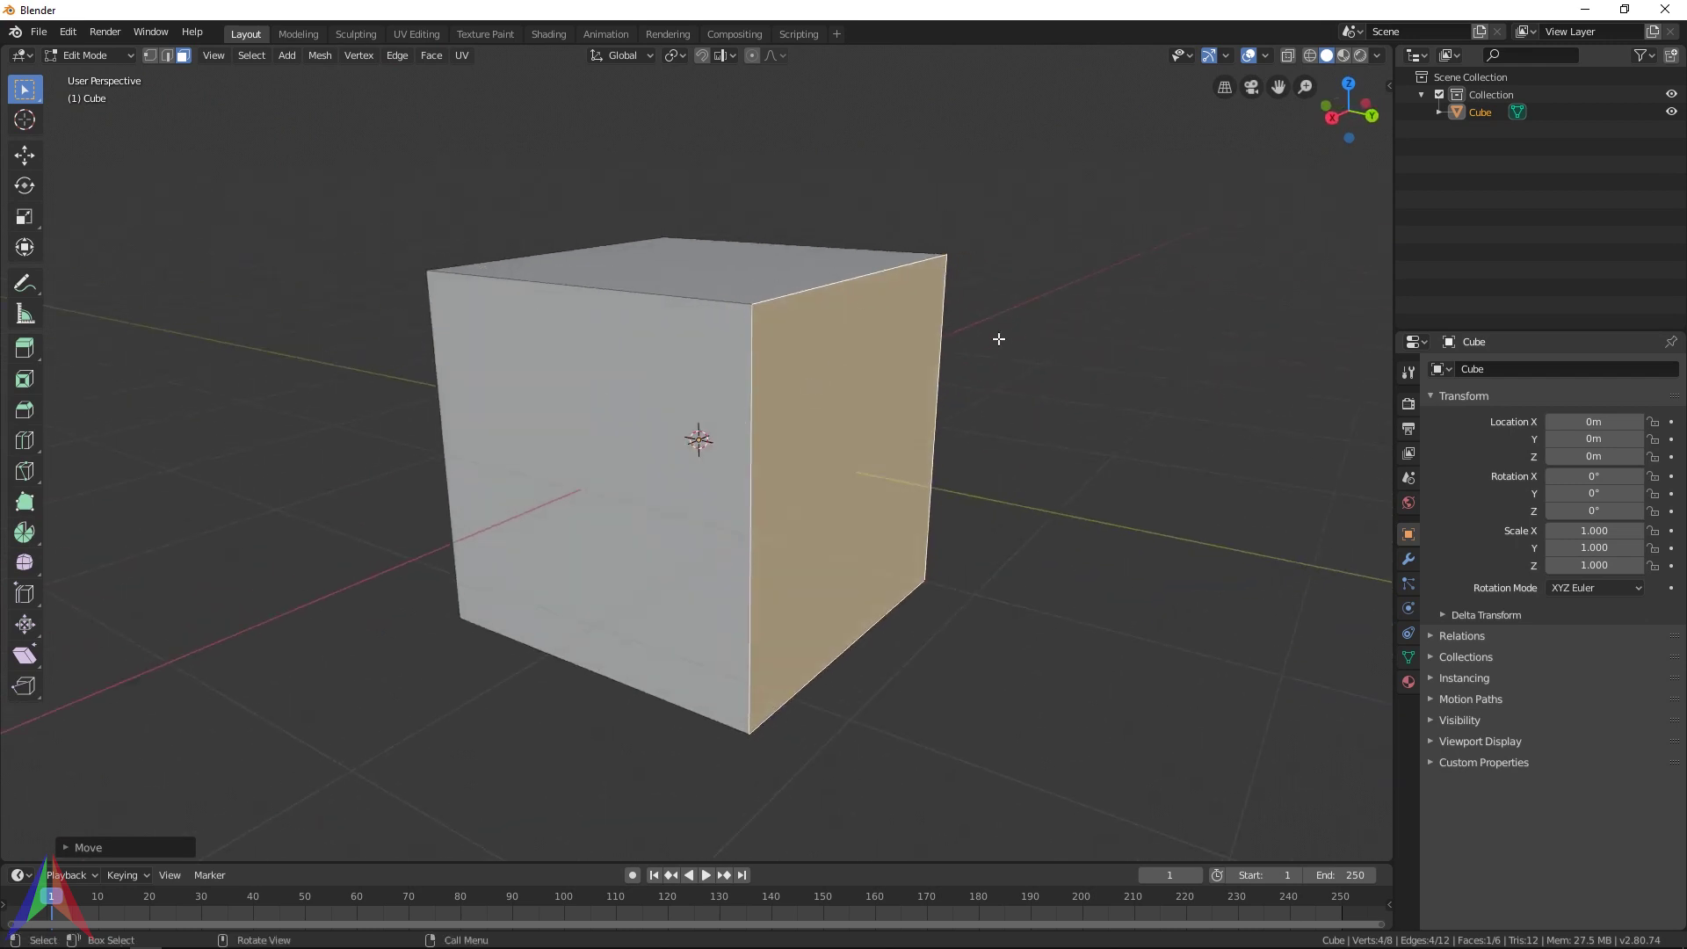
{"action": "middle_click_drag", "start_coordinate": [732, 333], "coordinate": [710, 358]}
Select the whole mesh and scale the cube down
{"action": "key", "text": "a"}
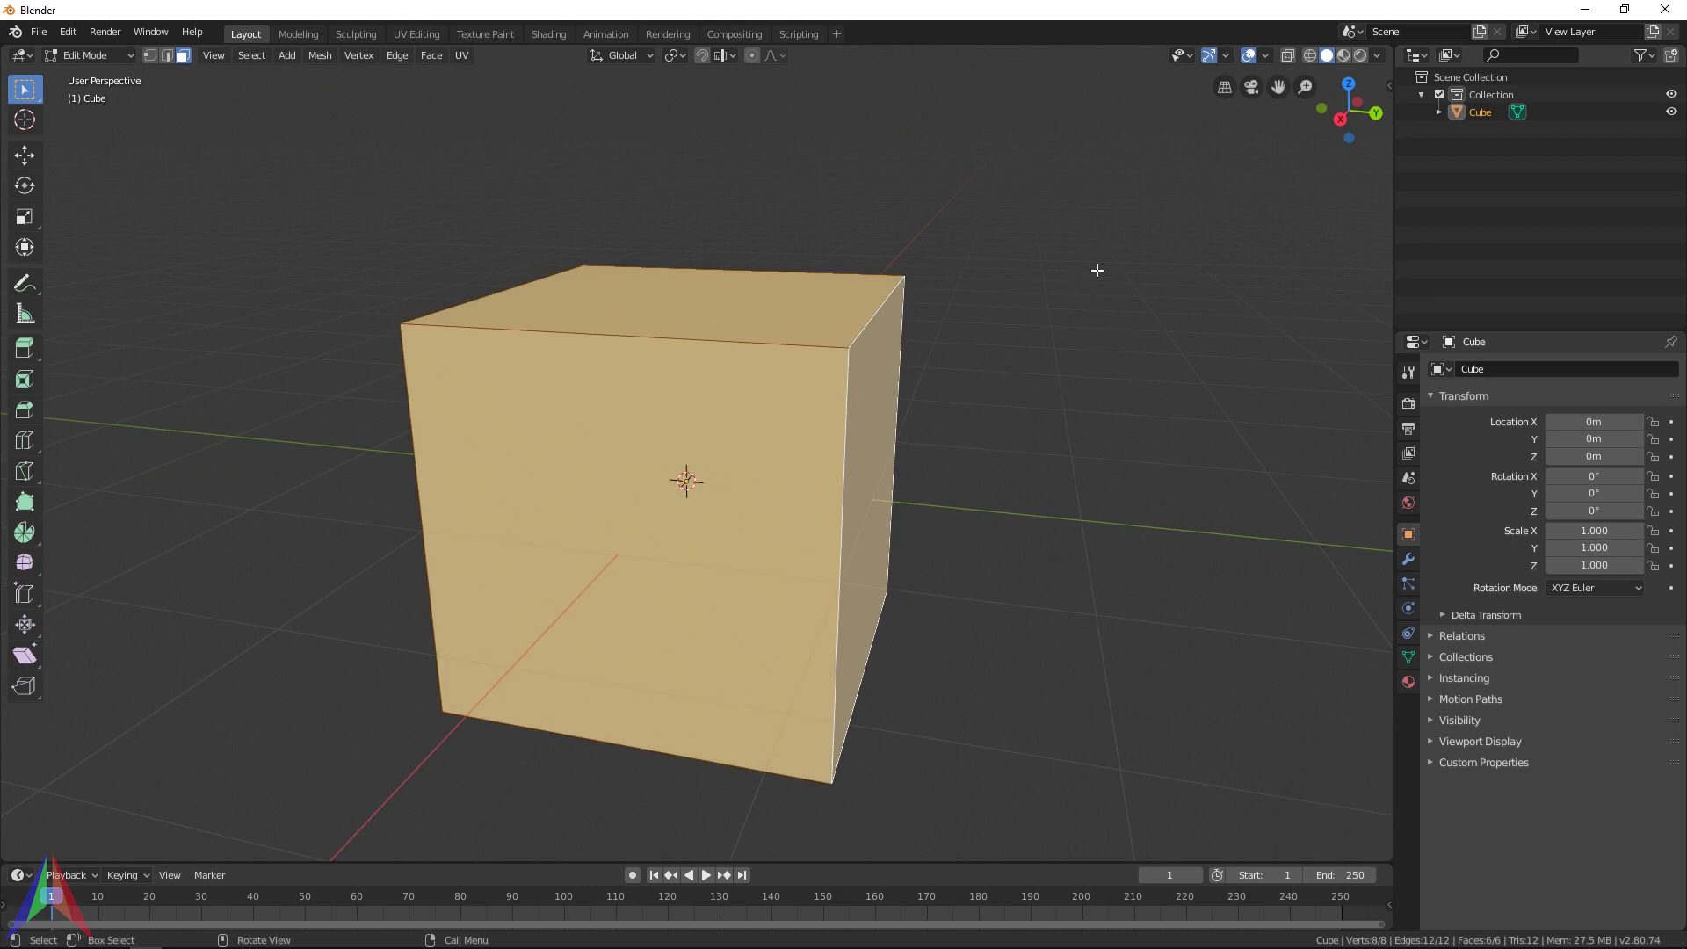
{"action": "key", "text": "s"}
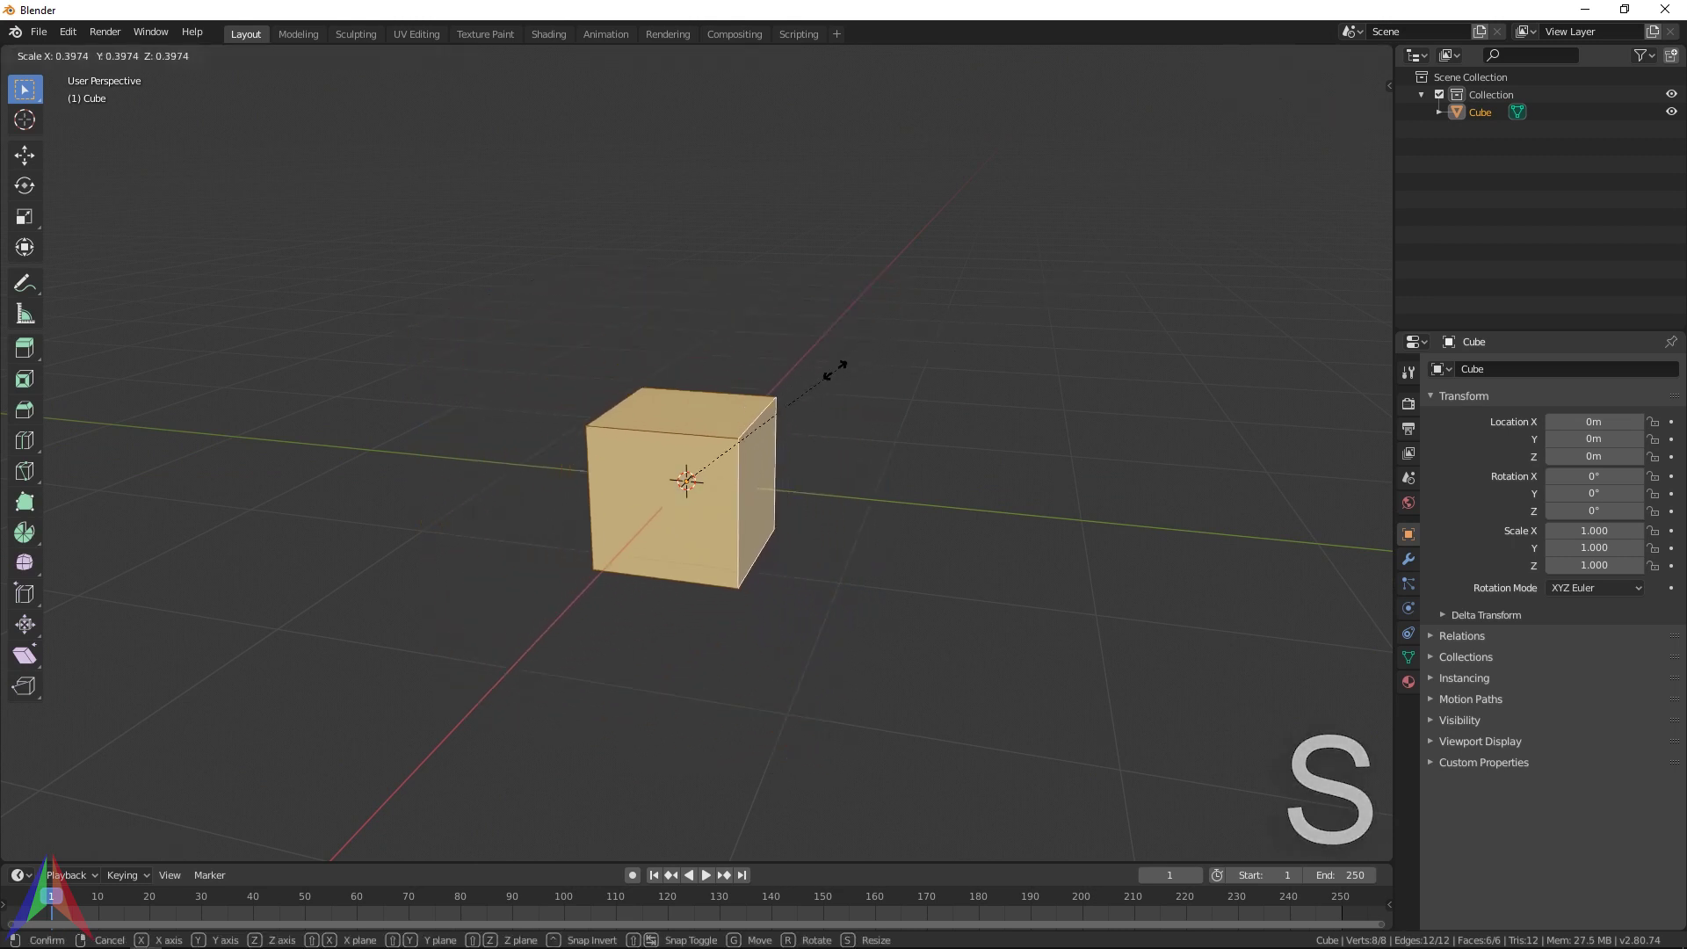
{"action": "left_click", "coordinate": [773, 439]}
{"action": "middle_click_drag", "start_coordinate": [772, 440], "coordinate": [727, 463]}
Stretch the cube to twice its length along the Y axis
{"action": "key", "text": "s"}
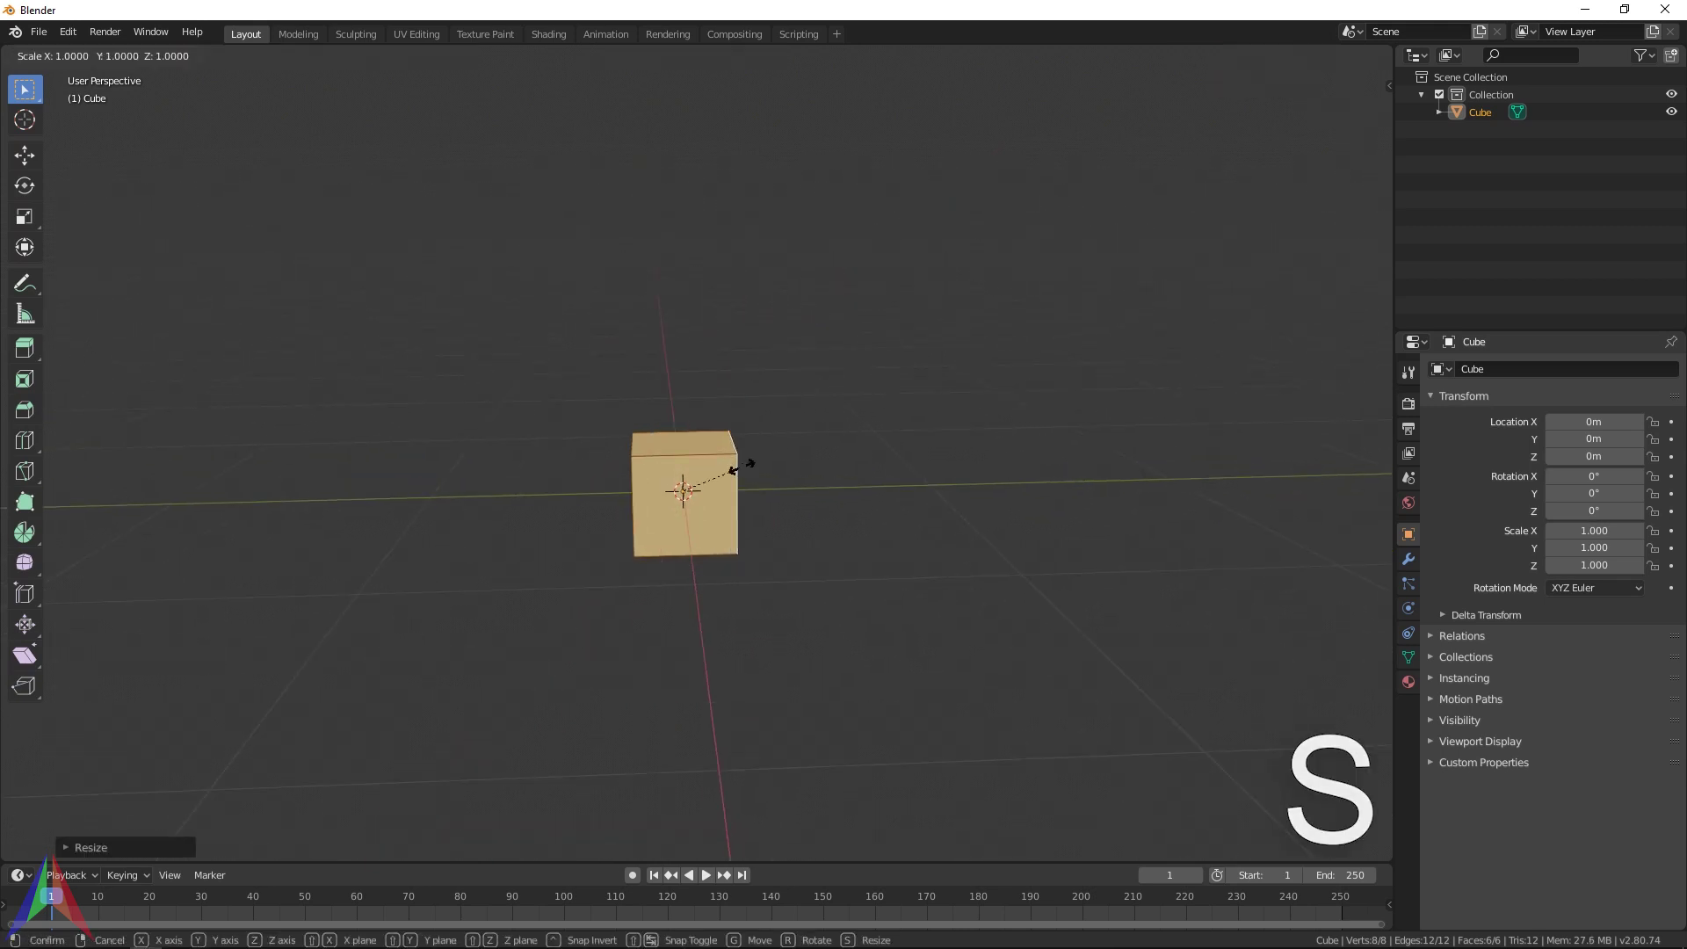
{"action": "key", "text": "y"}
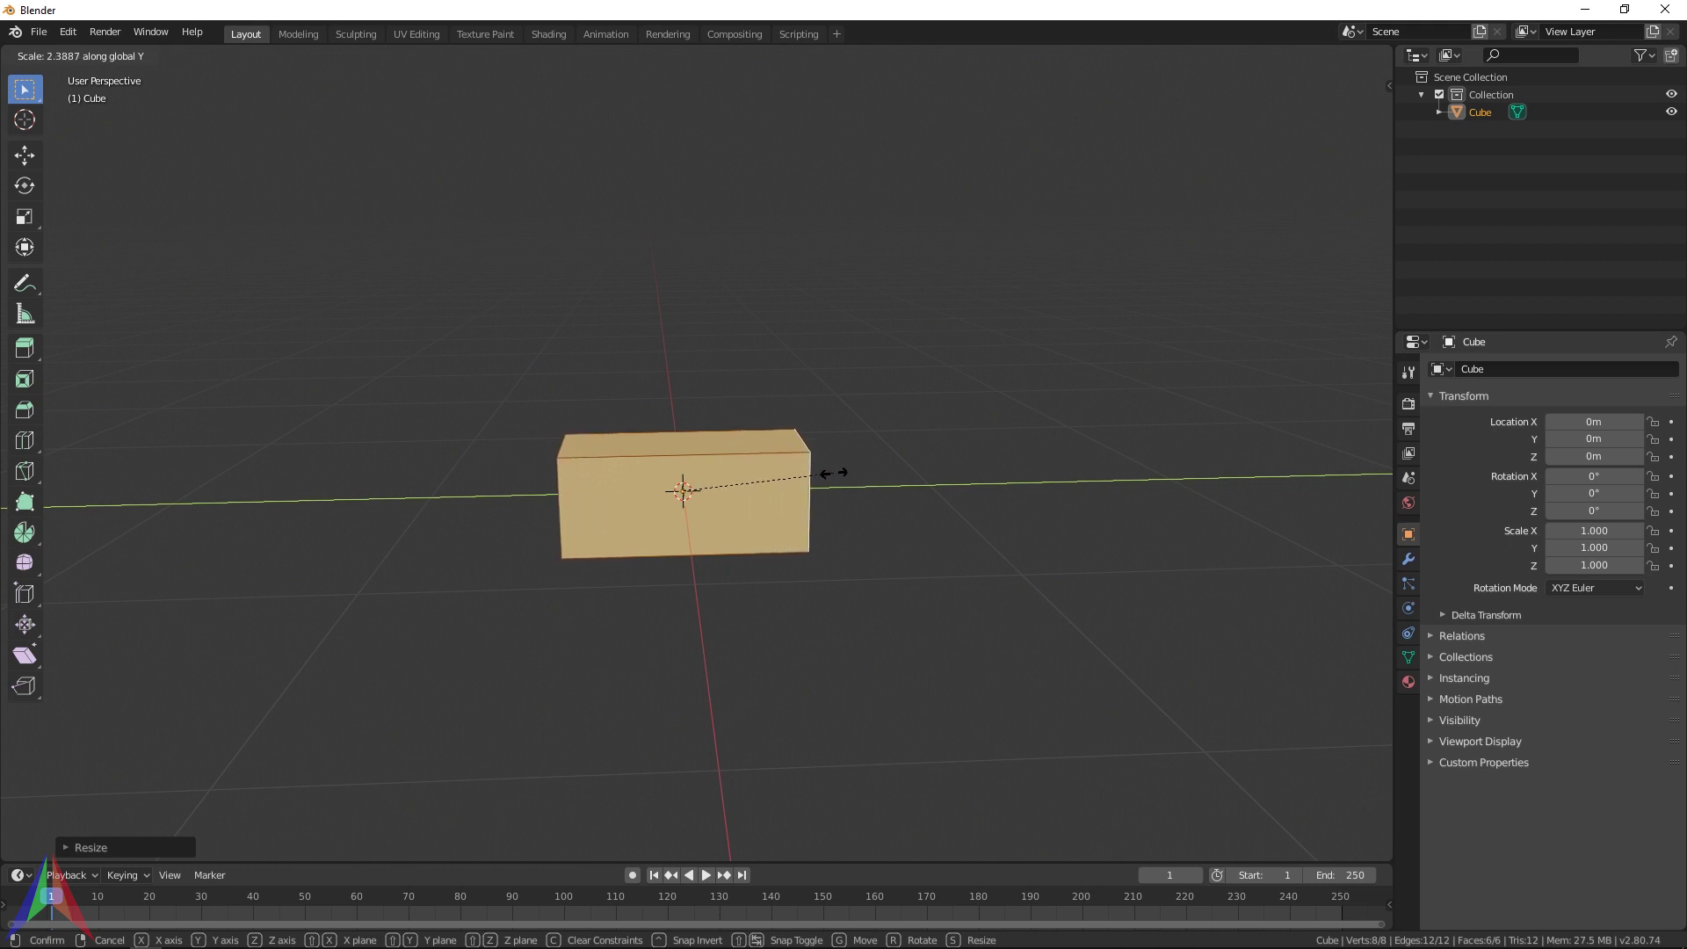
{"action": "key", "text": "Escape"}
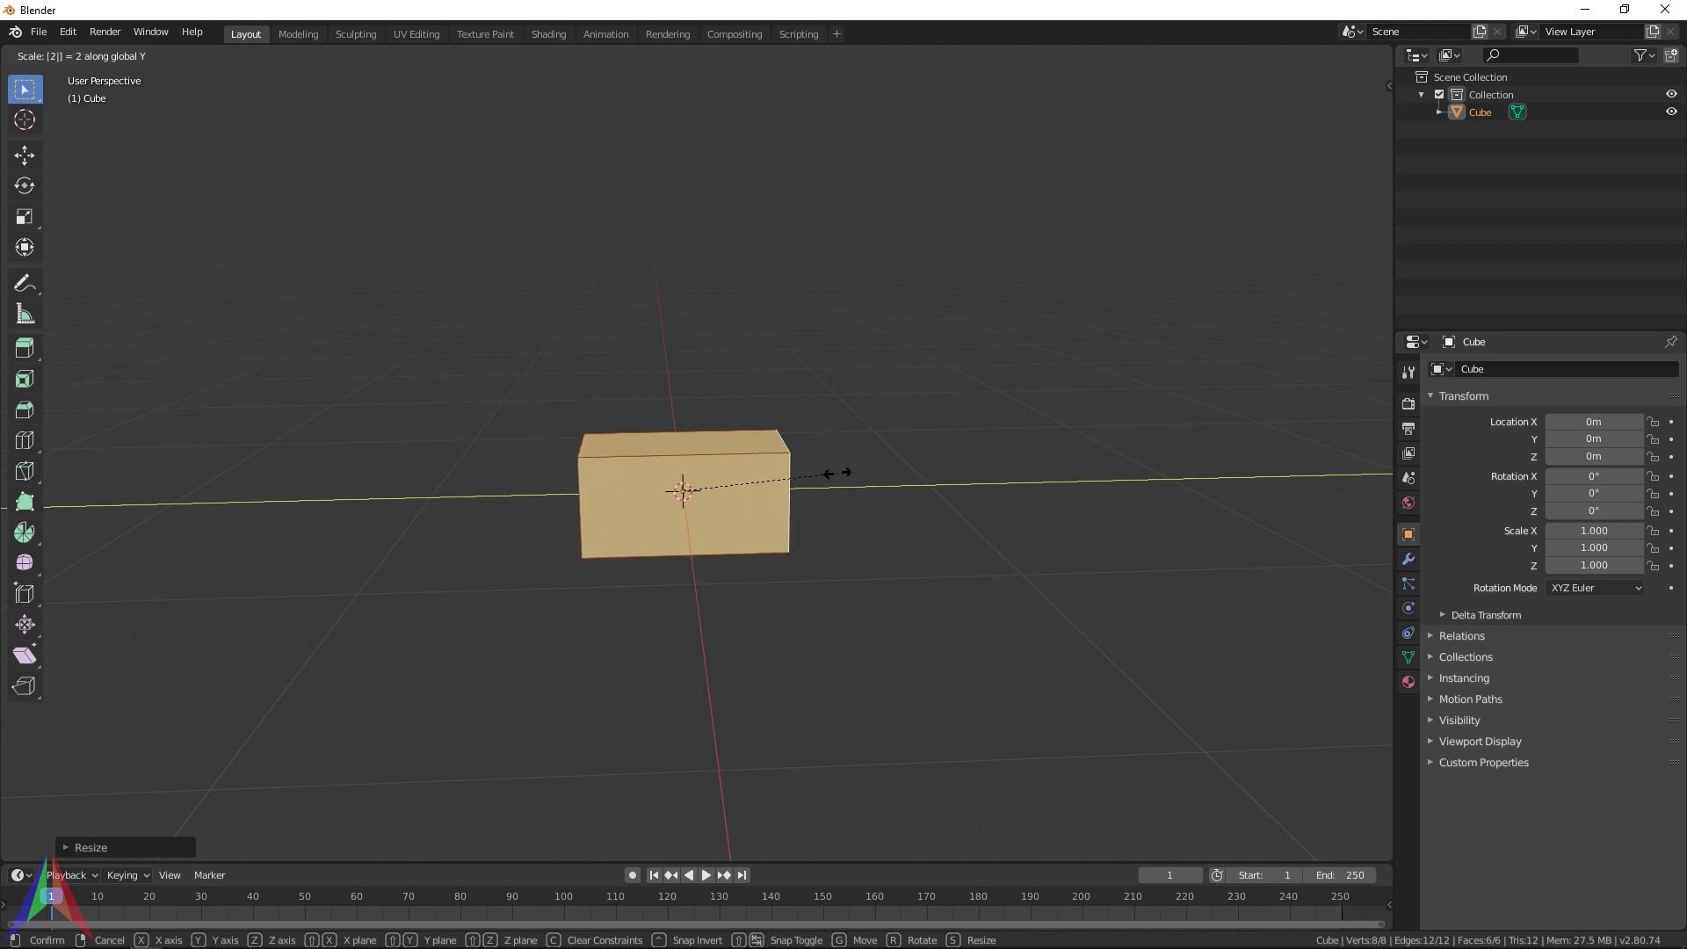
{"action": "middle_click_drag", "start_coordinate": [835, 474], "coordinate": [780, 364]}
Flatten the box along the Z axis into a brick shape
{"action": "key", "text": "s"}
{"action": "key", "text": "z"}
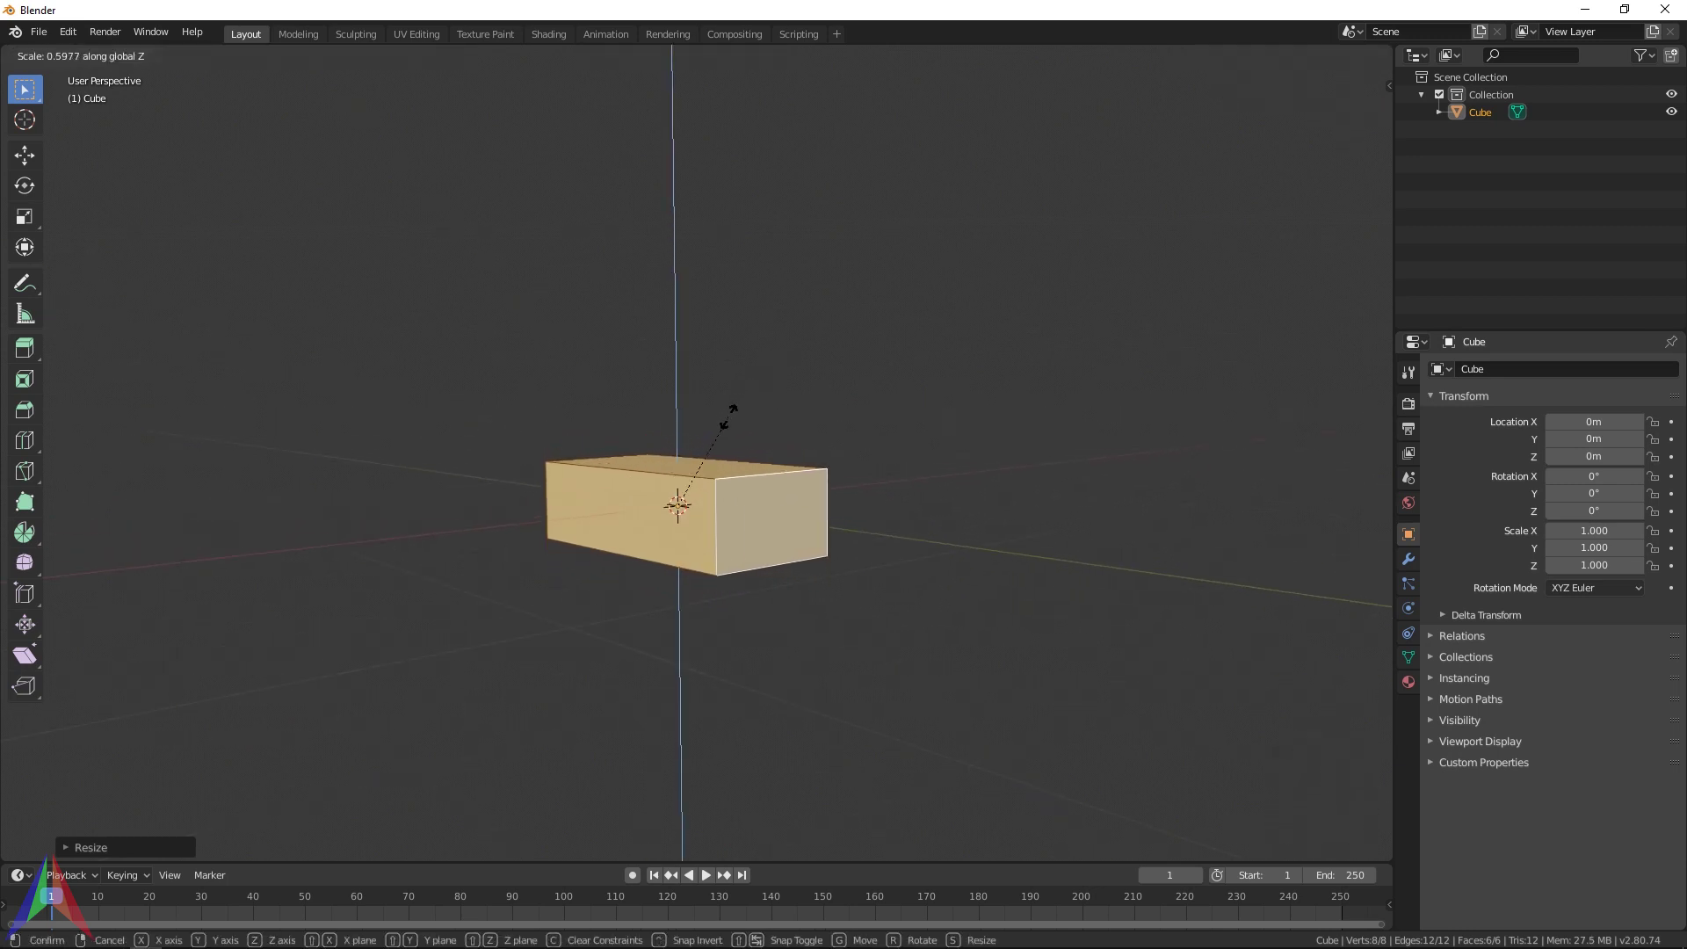
{"action": "left_click", "coordinate": [733, 409]}
{"action": "middle_click_drag", "start_coordinate": [746, 422], "coordinate": [514, 534]}
Check the finished brick in Object Mode, then return to Edit Mode
{"action": "key", "text": "Tab"}
{"action": "middle_click_drag", "start_coordinate": [490, 523], "coordinate": [736, 424]}
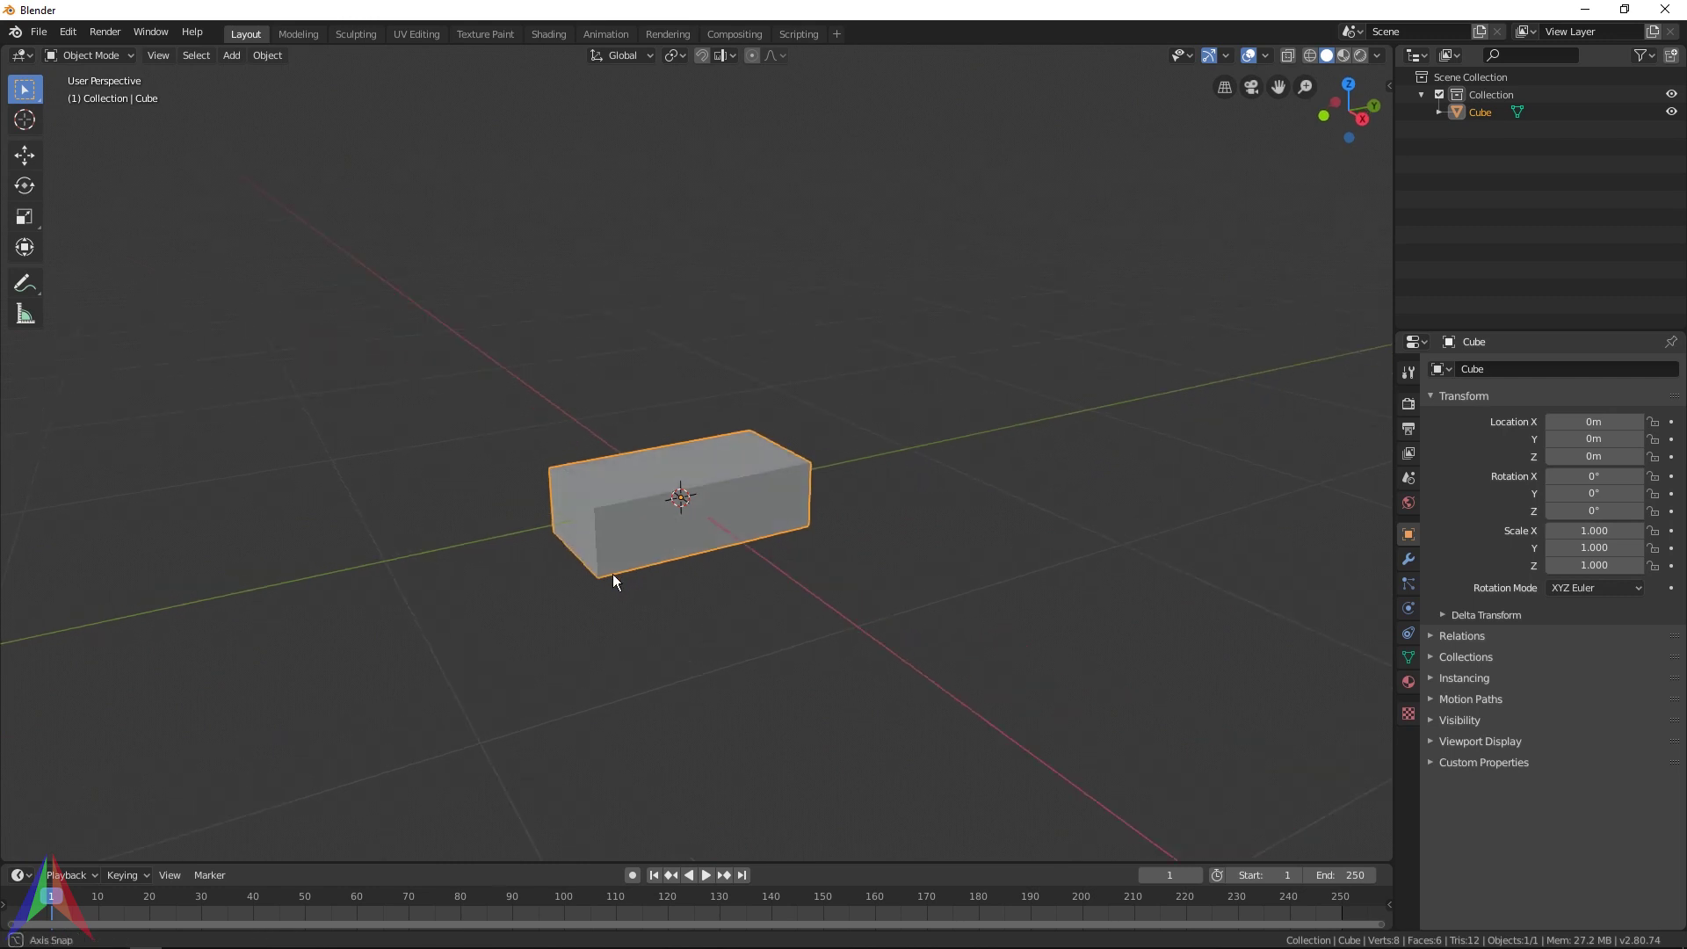
{"action": "scroll", "coordinate": [583, 499], "scroll_direction": "up", "scroll_amount": 3}
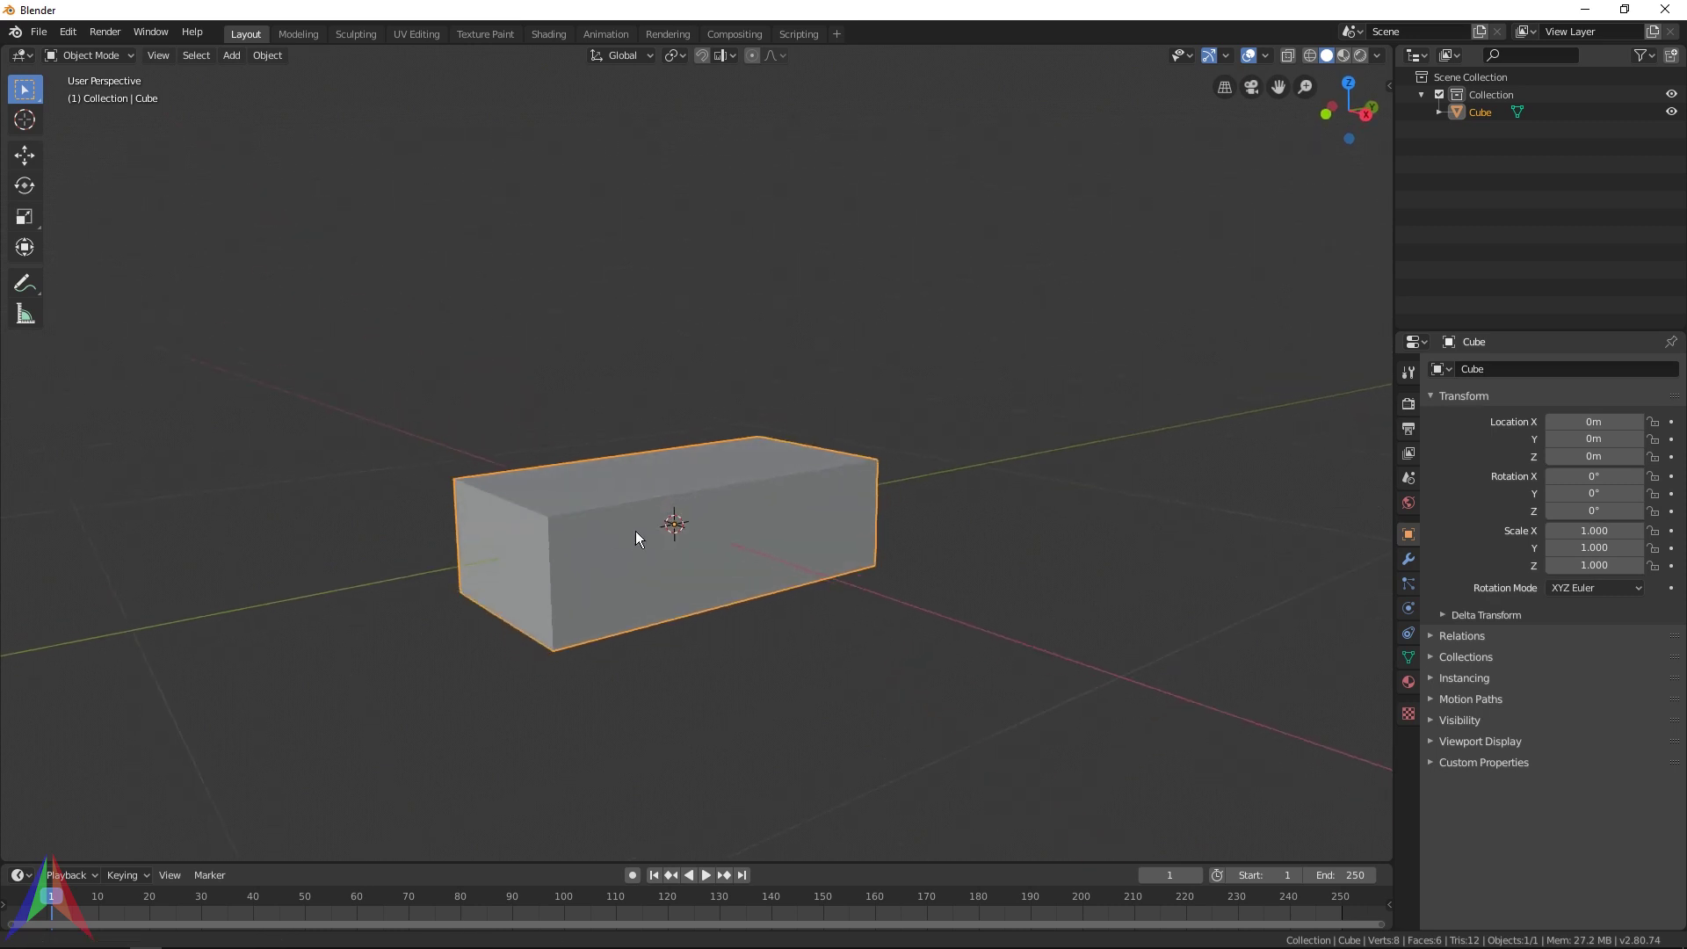
{"action": "key", "text": "Tab"}
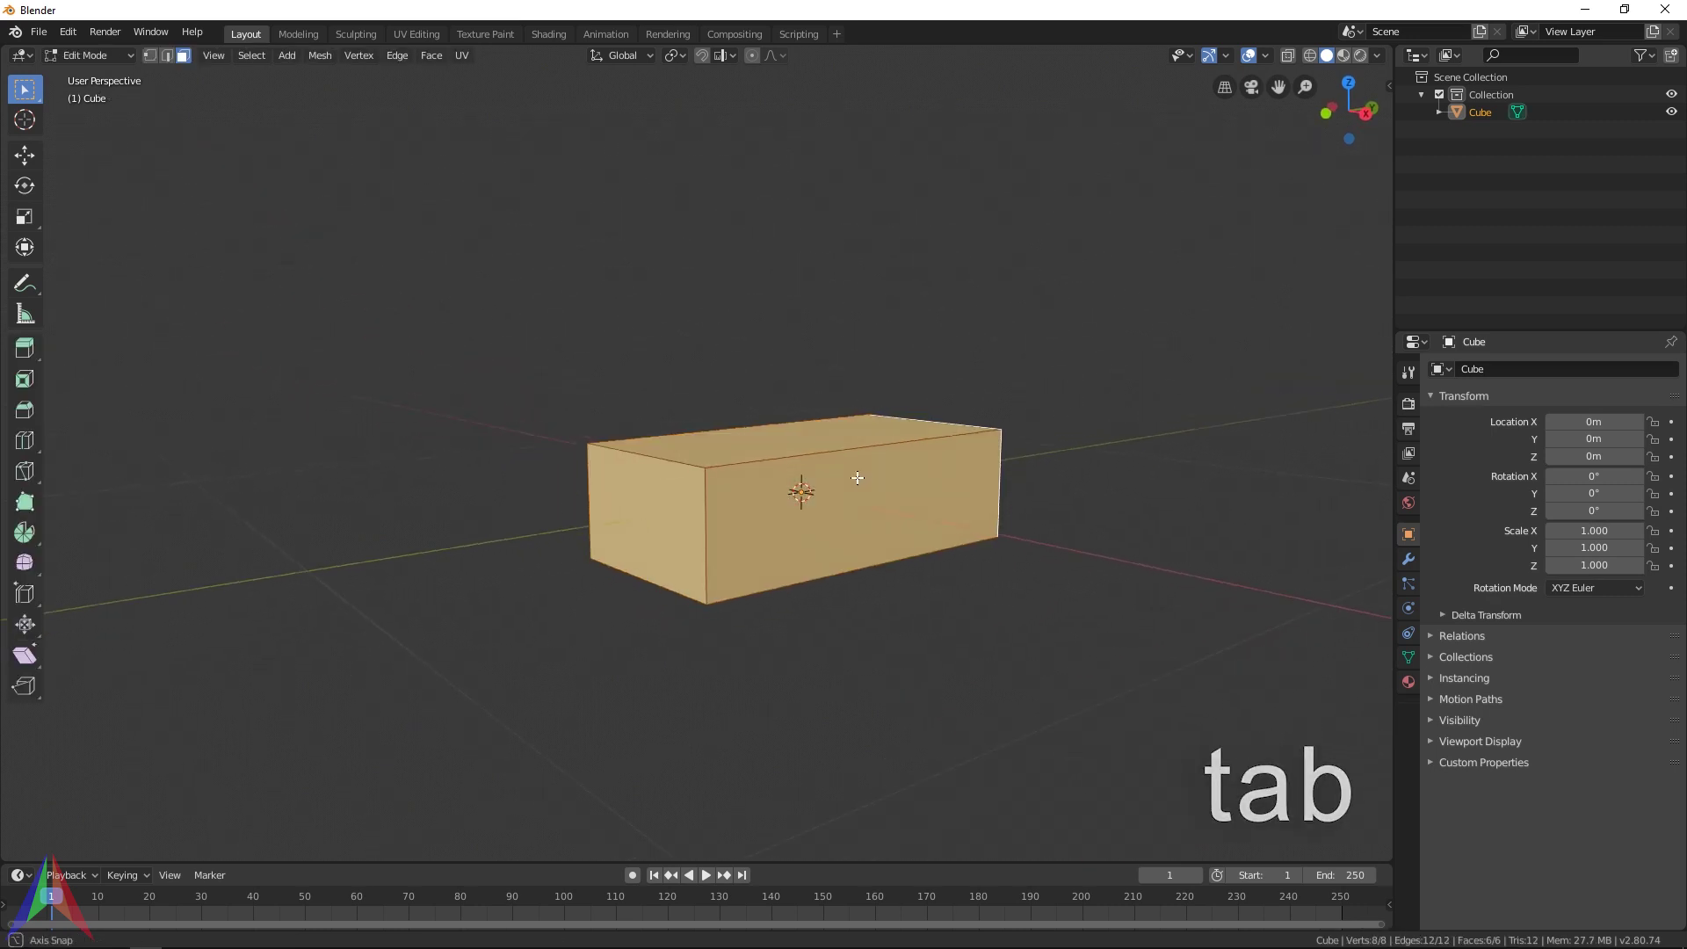
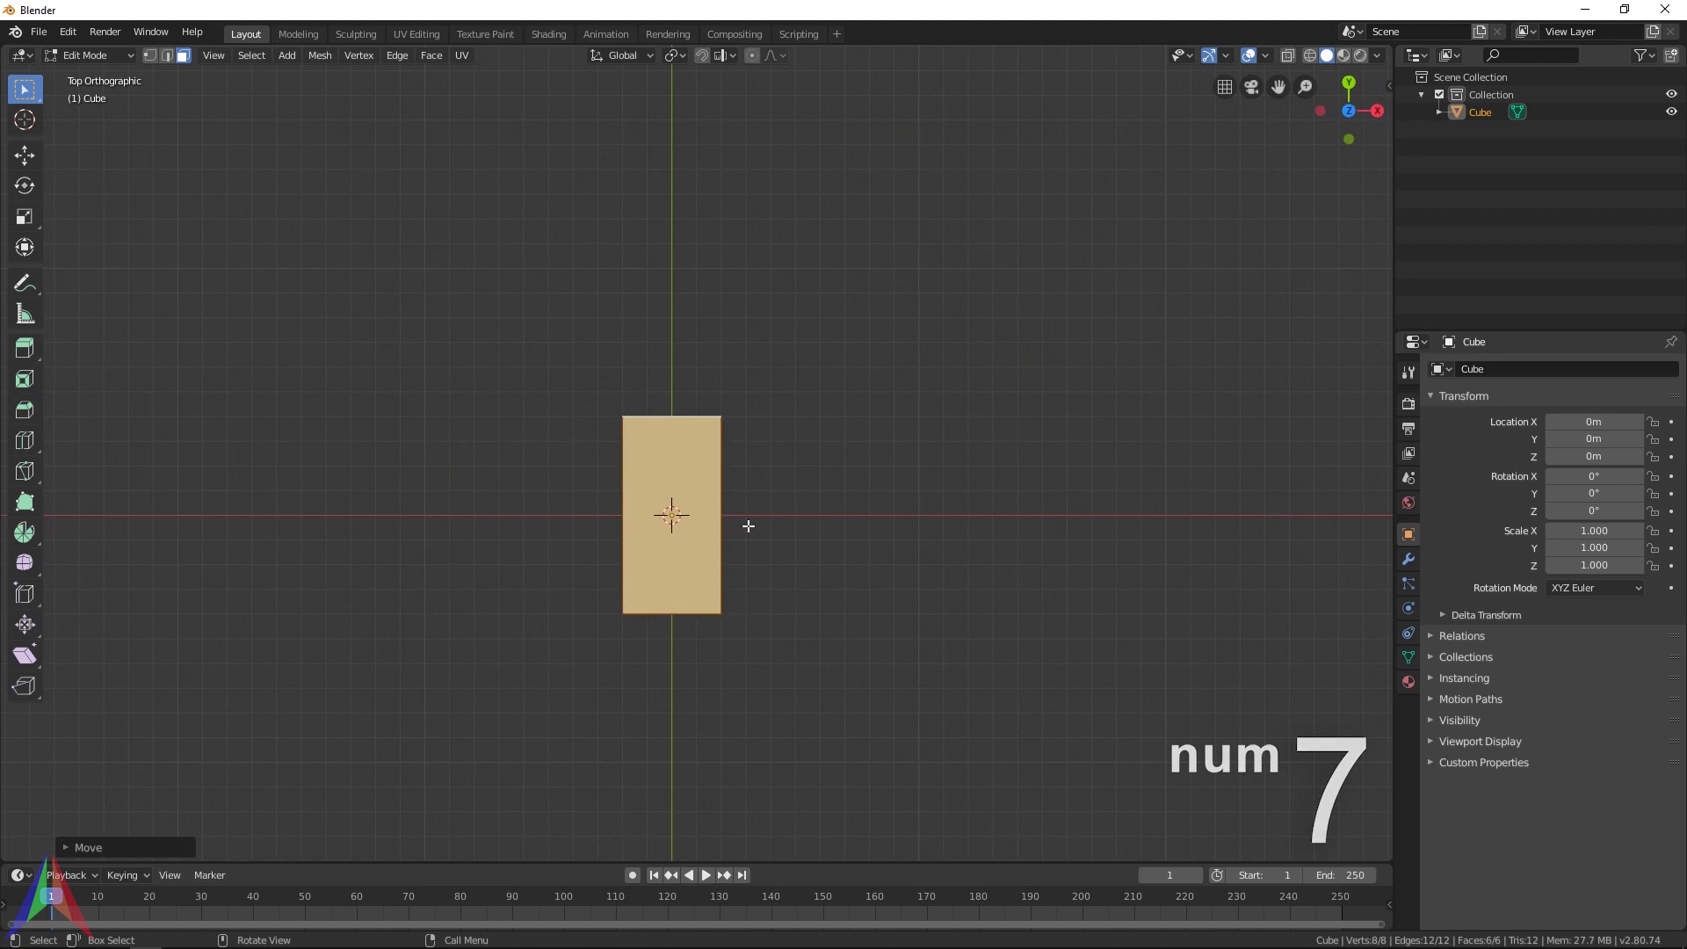
Zoom and pan the top view so the finished brick is centred
{"action": "scroll", "coordinate": [749, 527], "scroll_direction": "down", "scroll_amount": 2}
{"action": "middle_click_drag", "start_coordinate": [716, 492], "coordinate": [761, 505], "text": "shift"}
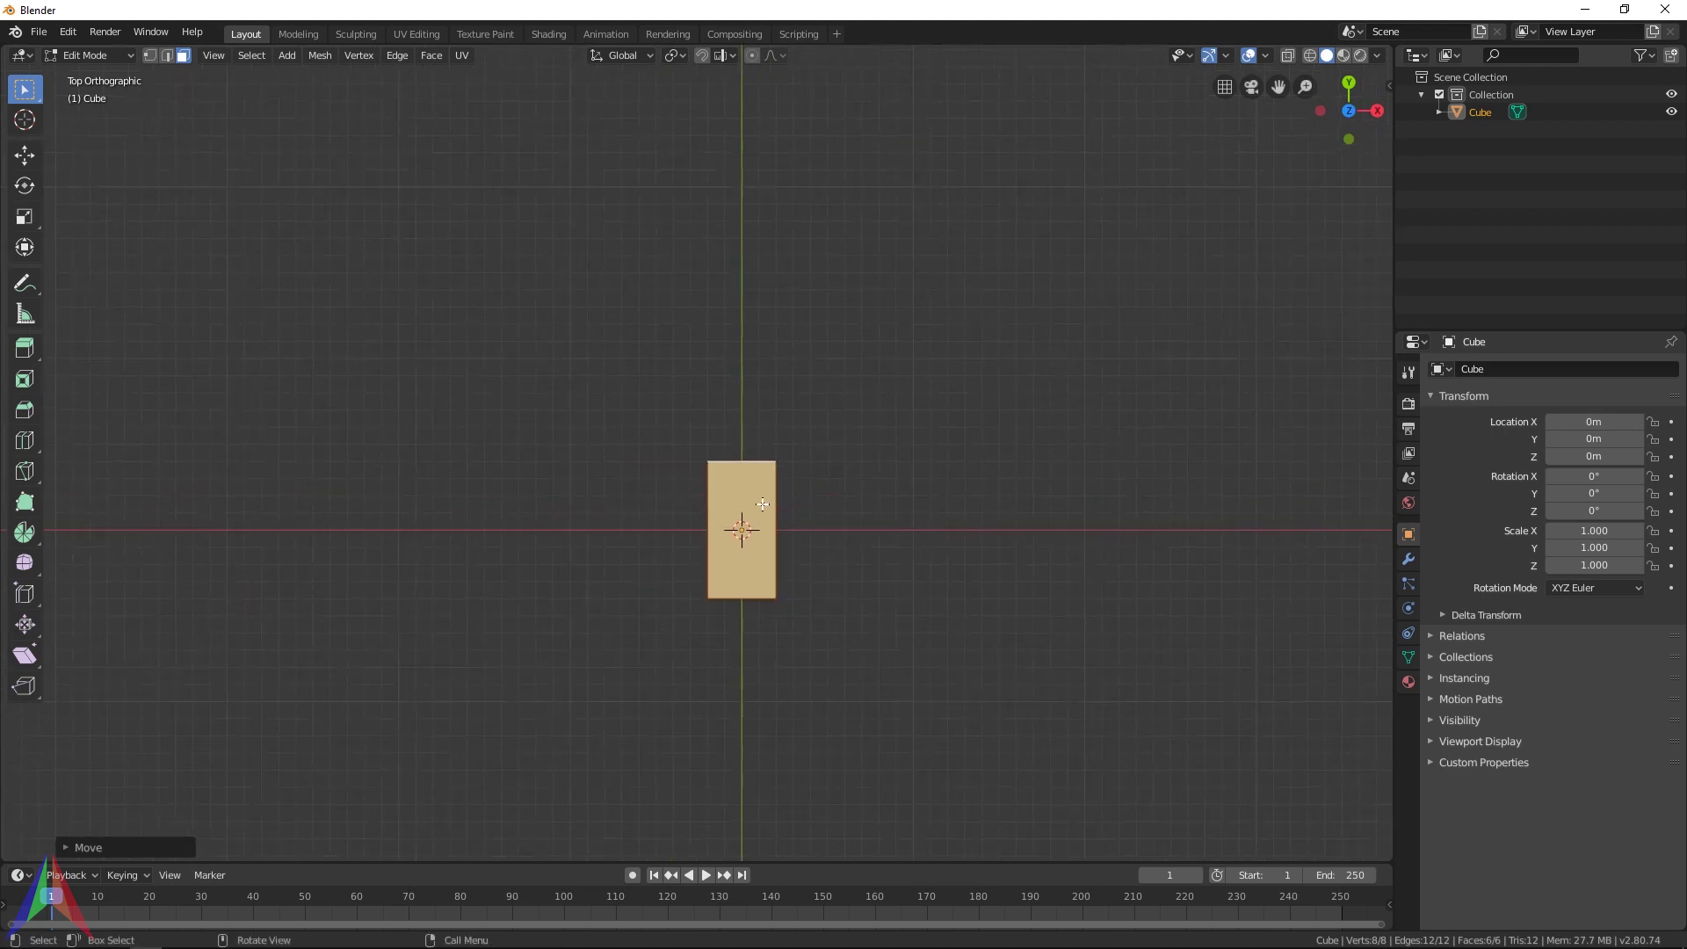
{"action": "scroll", "coordinate": [762, 503], "scroll_direction": "up", "scroll_amount": 2}
{"action": "middle_click_drag", "start_coordinate": [907, 679], "coordinate": [944, 555], "text": "shift"}
Duplicate the brick's top face along Y, then delete that stray copied face
{"action": "left_click", "coordinate": [944, 555]}
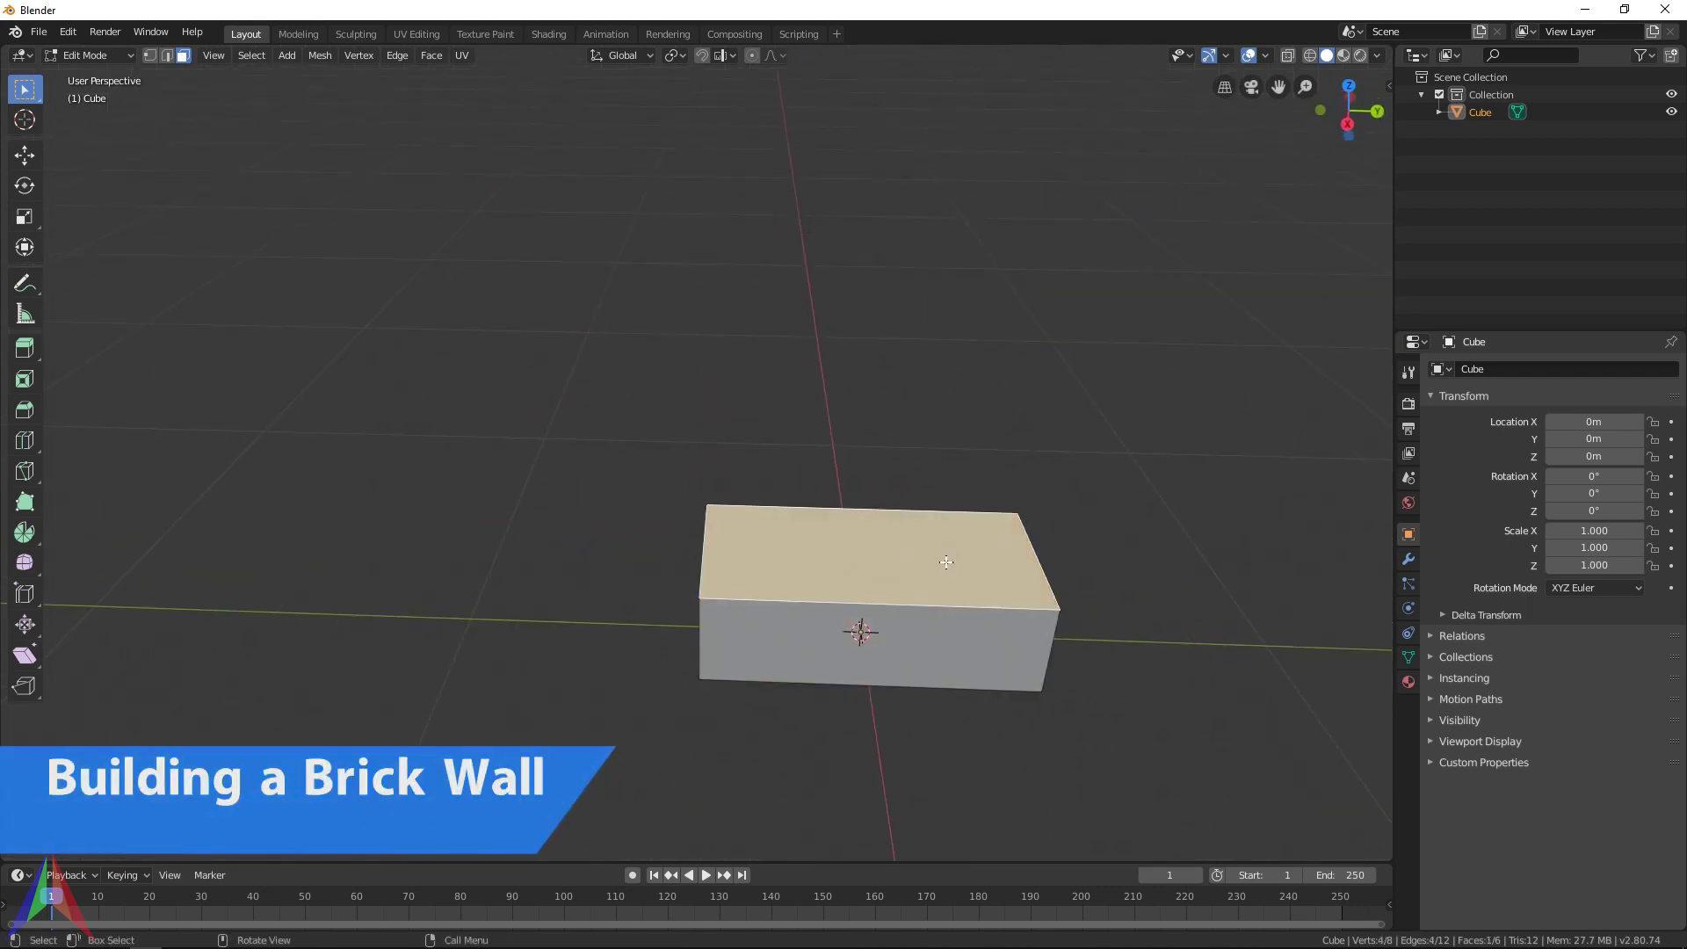
{"action": "middle_click_drag", "start_coordinate": [1080, 577], "coordinate": [736, 444]}
{"action": "key", "text": "shift+d"}
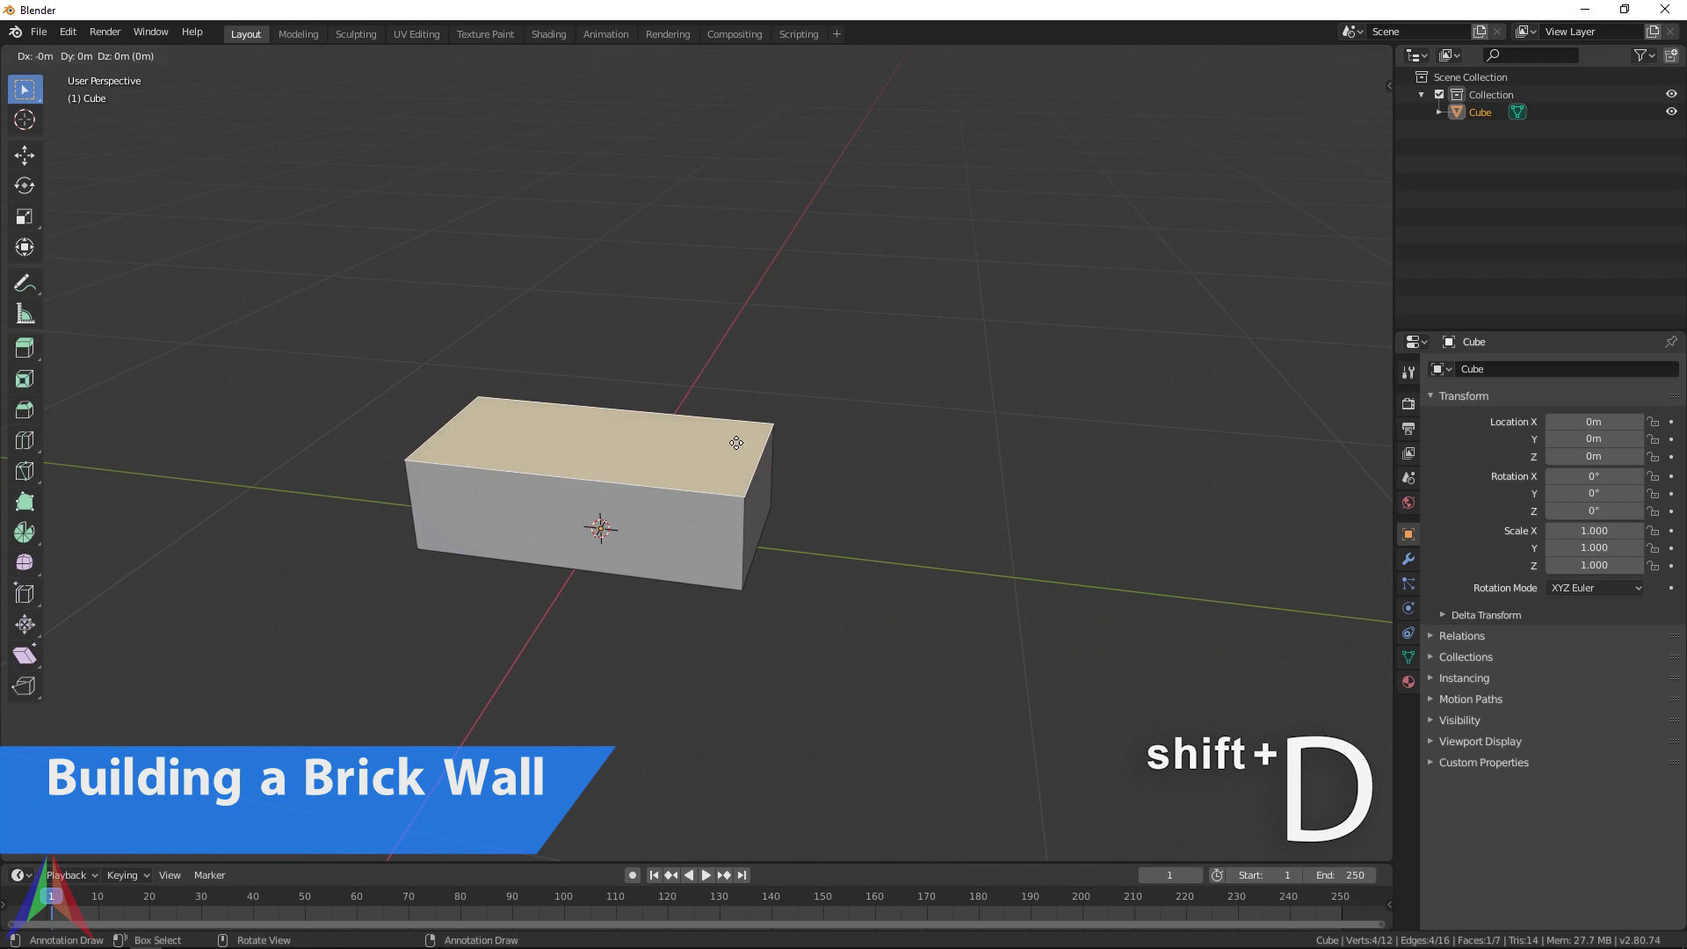
{"action": "key", "text": "g"}
{"action": "key", "text": "y"}
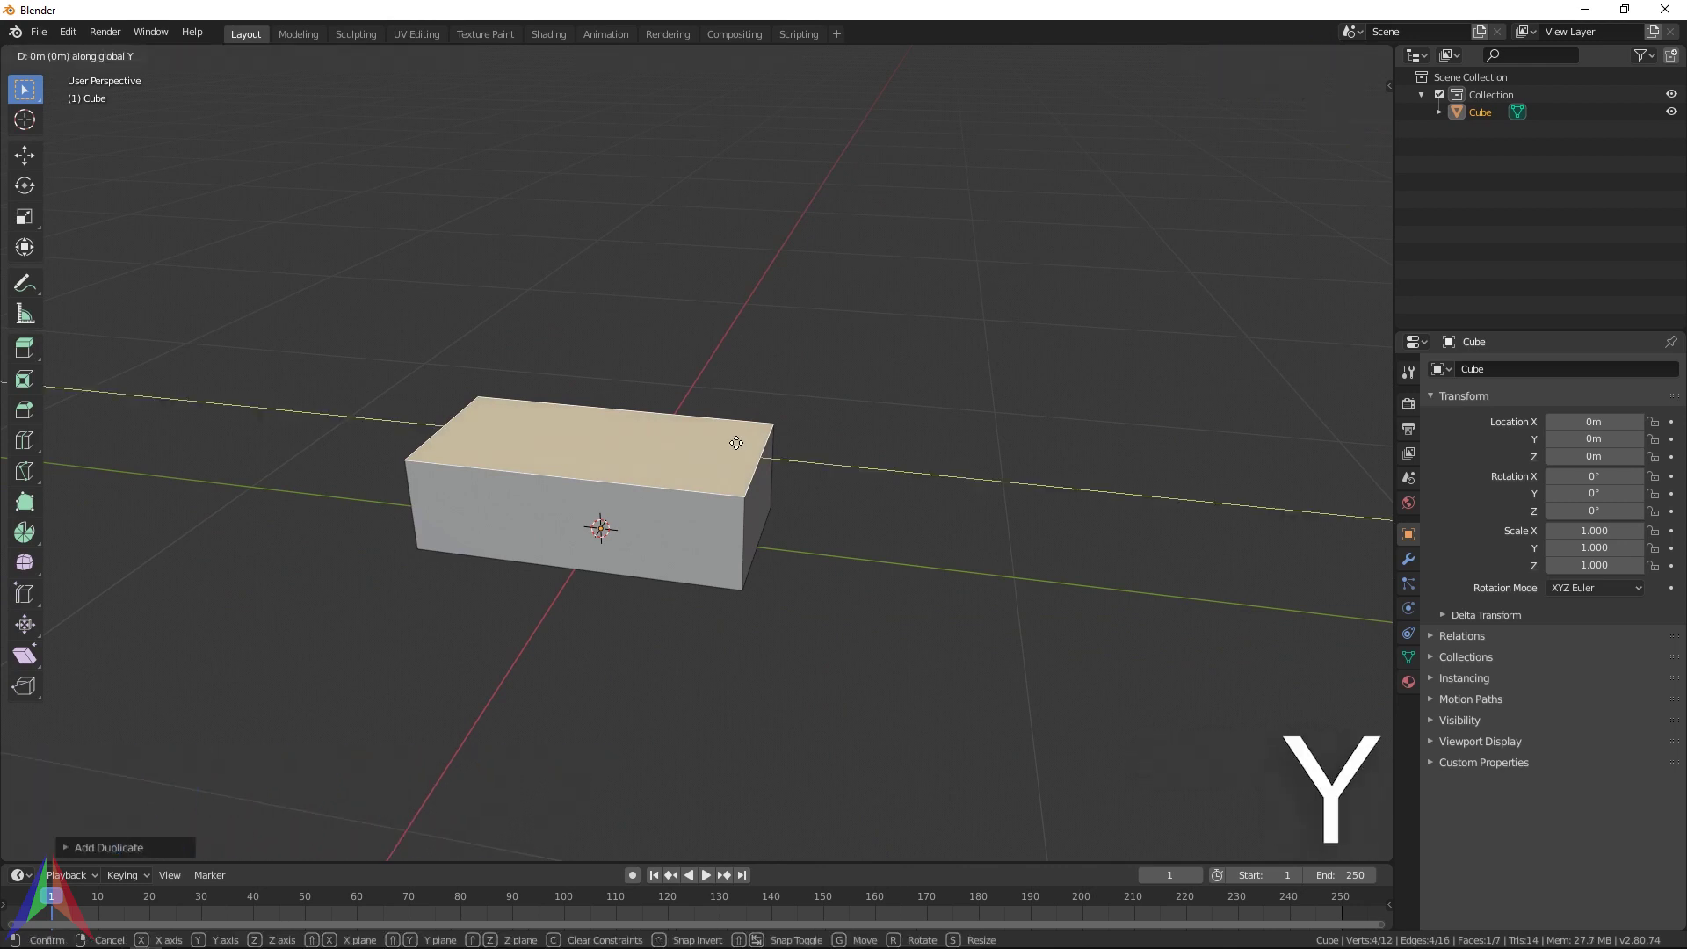
{"action": "left_click", "coordinate": [1094, 497]}
{"action": "middle_click_drag", "start_coordinate": [1094, 496], "coordinate": [934, 418]}
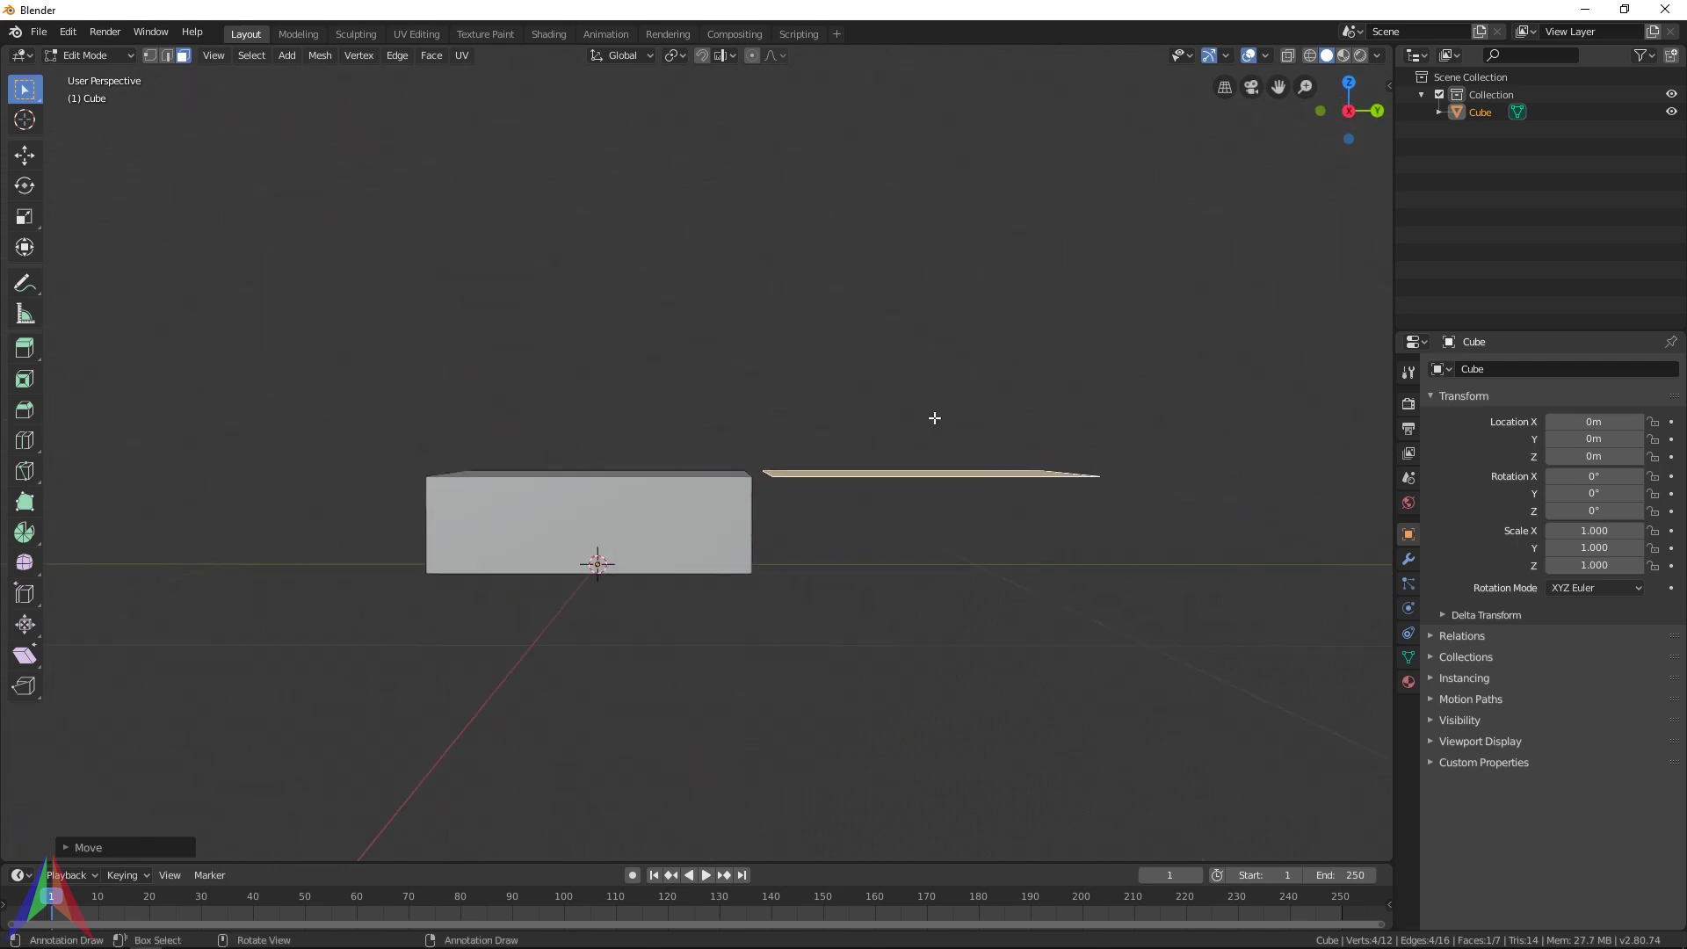
{"action": "key", "text": "x"}
{"action": "left_click", "coordinate": [821, 366]}
{"action": "middle_click_drag", "start_coordinate": [820, 369], "coordinate": [768, 470]}
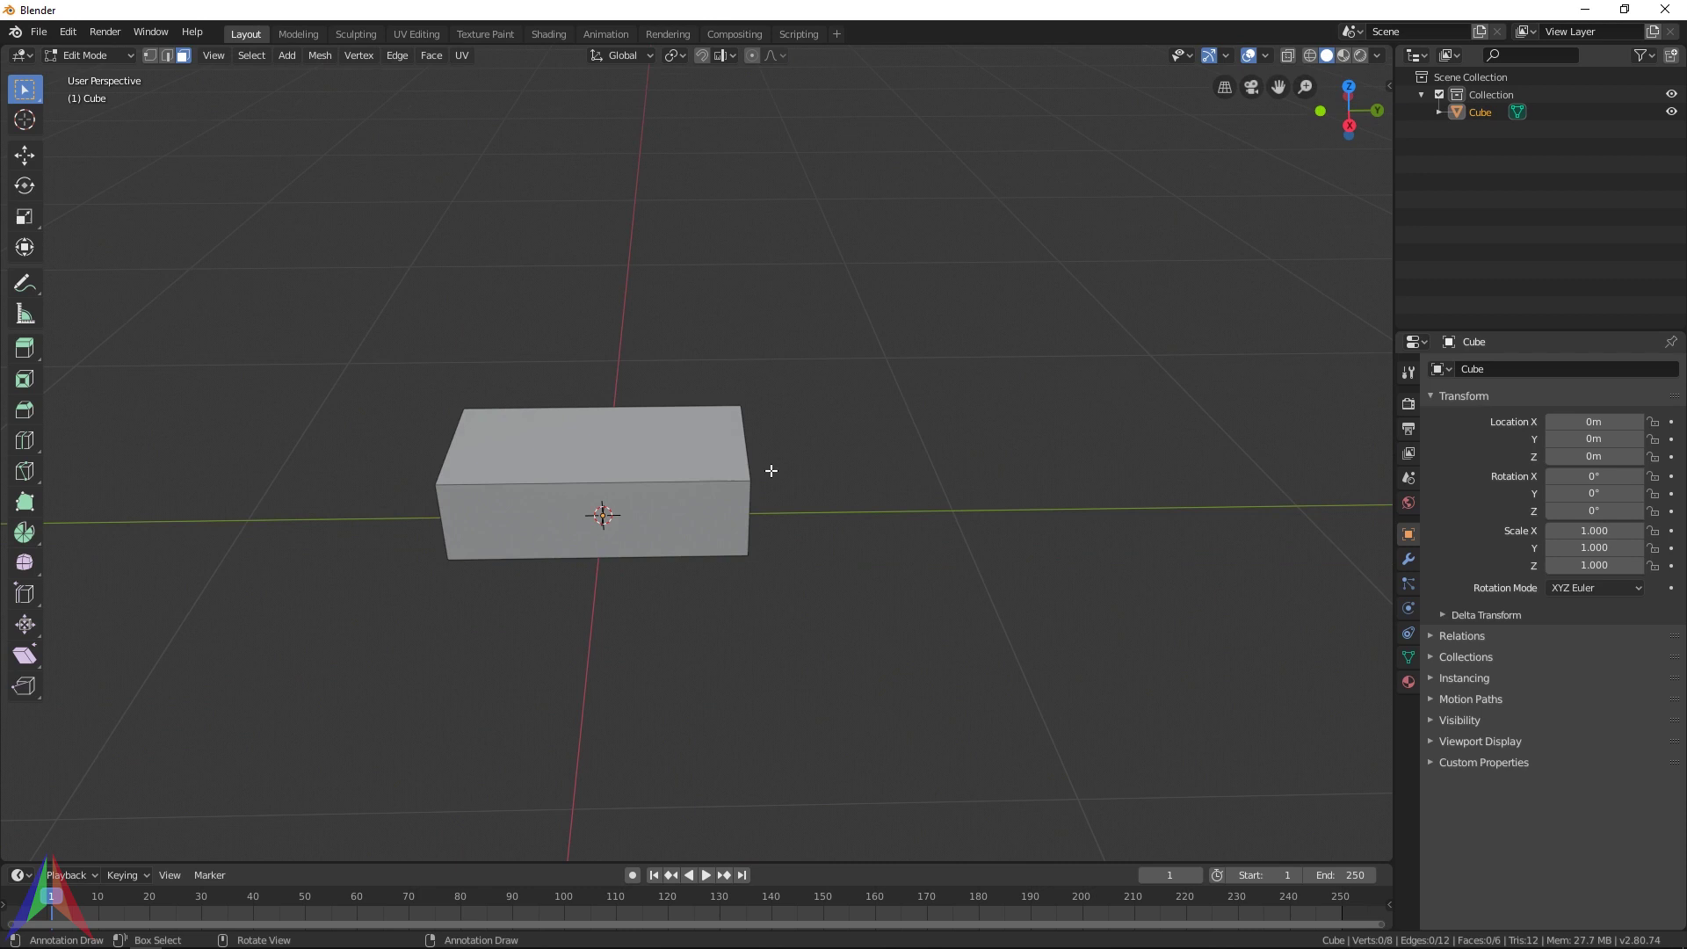
{"action": "scroll", "coordinate": [667, 470], "scroll_direction": "up", "scroll_amount": 2}
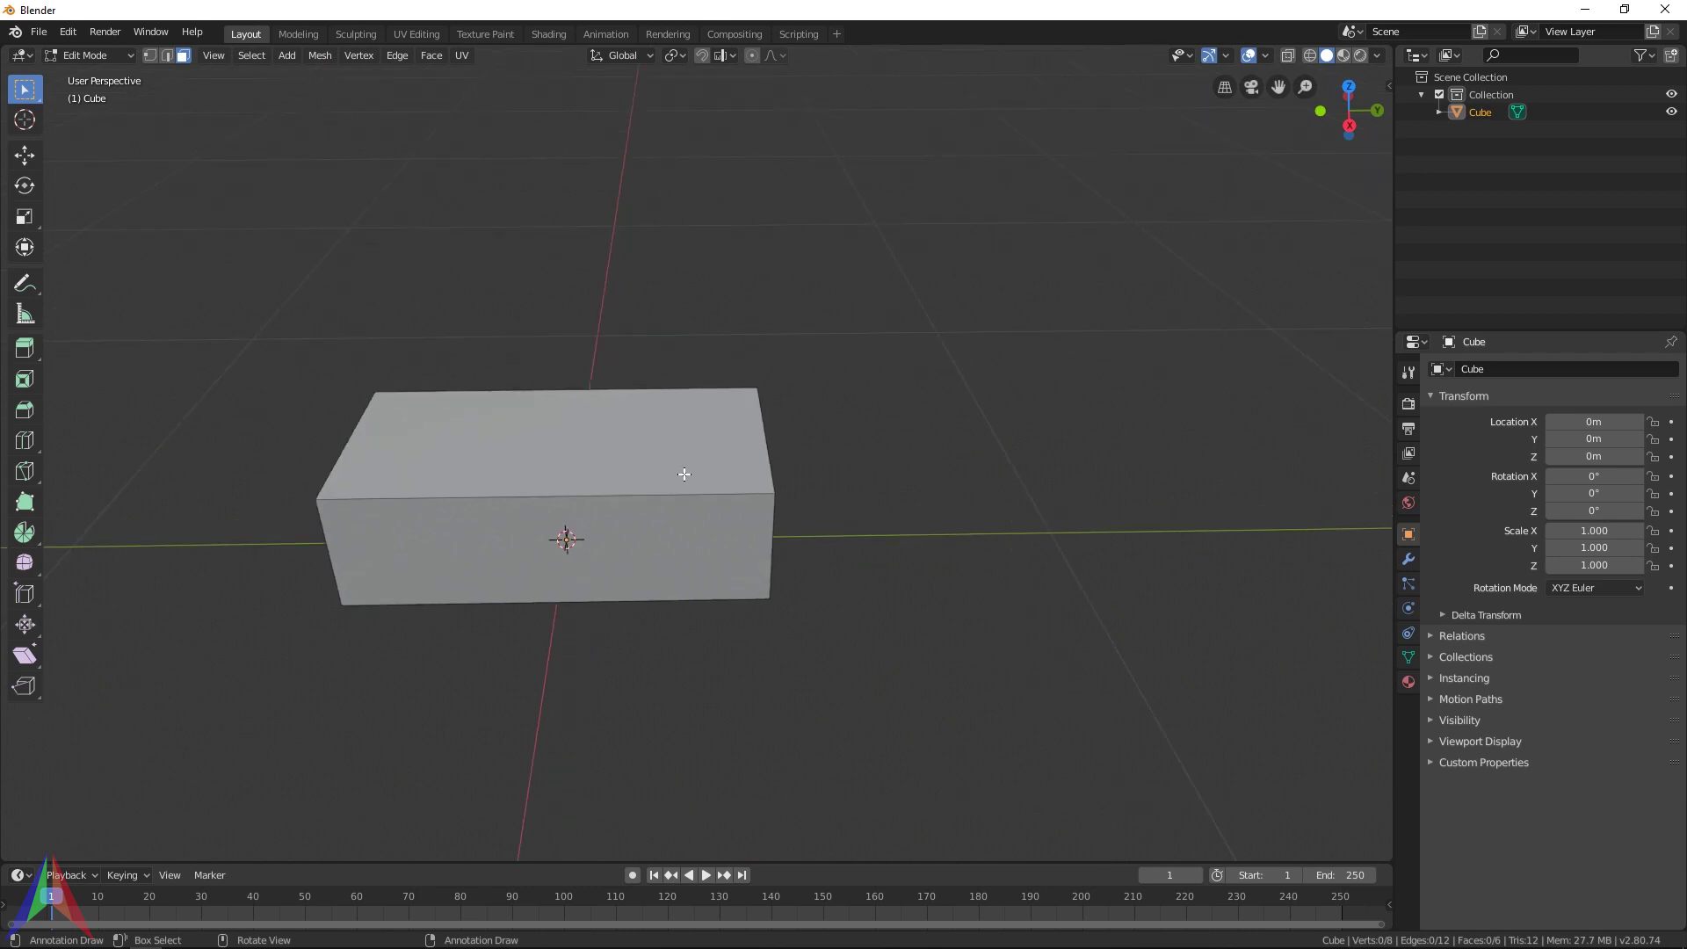
{"action": "middle_click_drag", "start_coordinate": [690, 476], "coordinate": [657, 560]}
In top view, duplicate the whole brick along Y to make a pair
{"action": "key", "text": "a"}
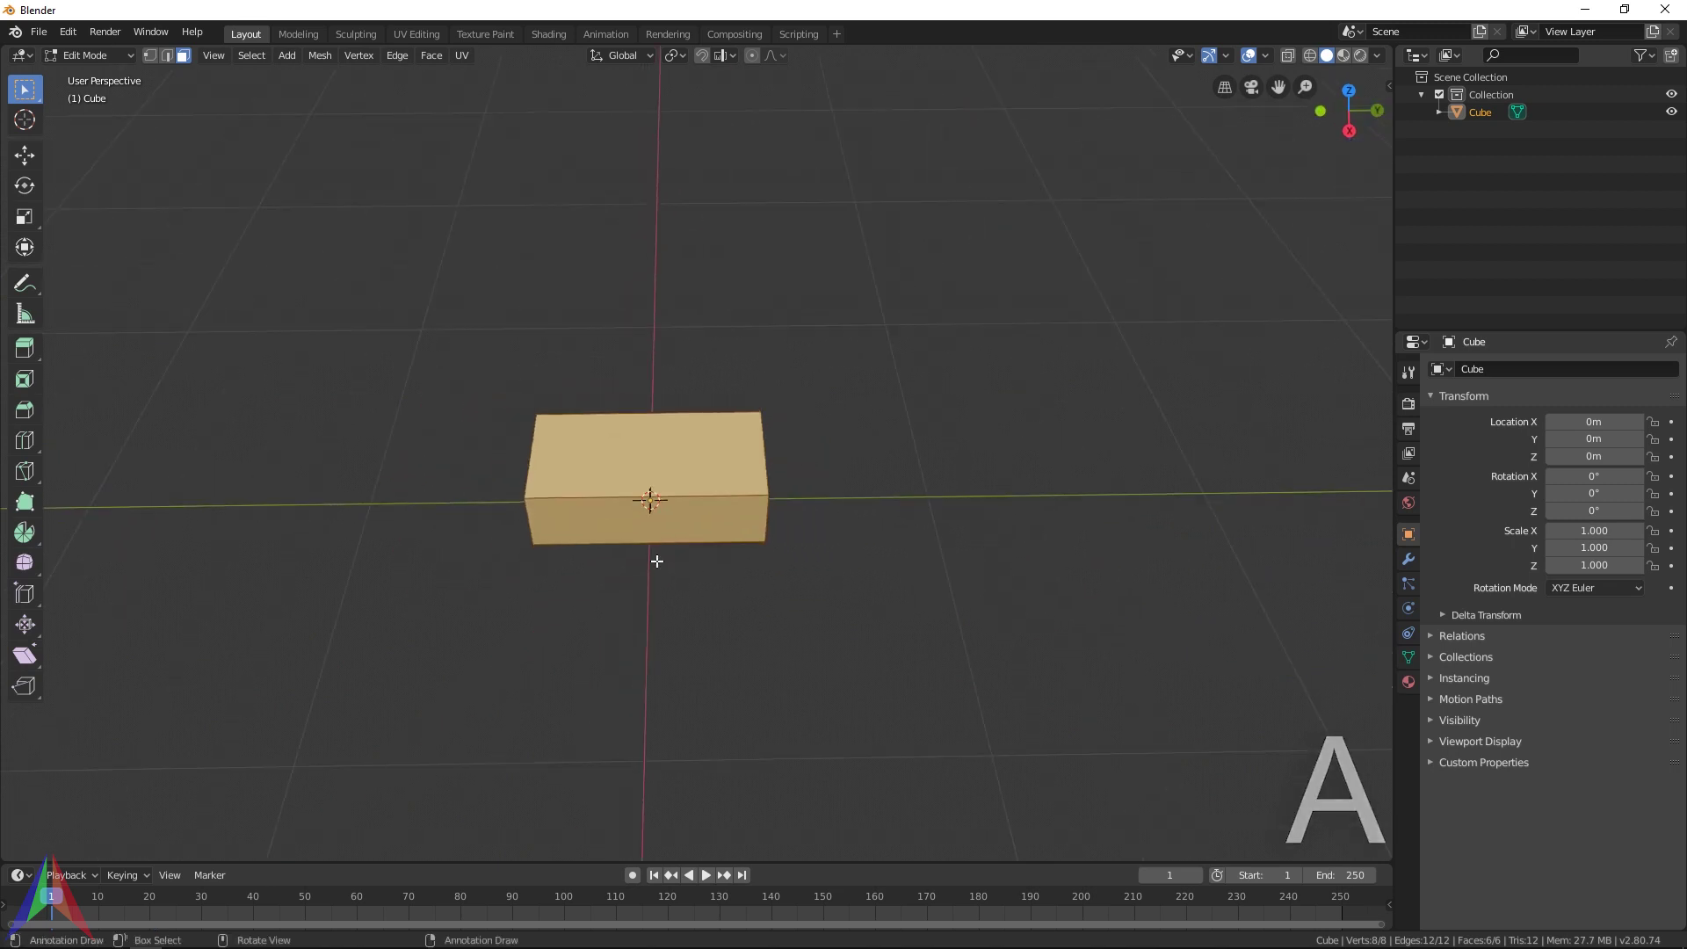
{"action": "key", "text": "KP_7"}
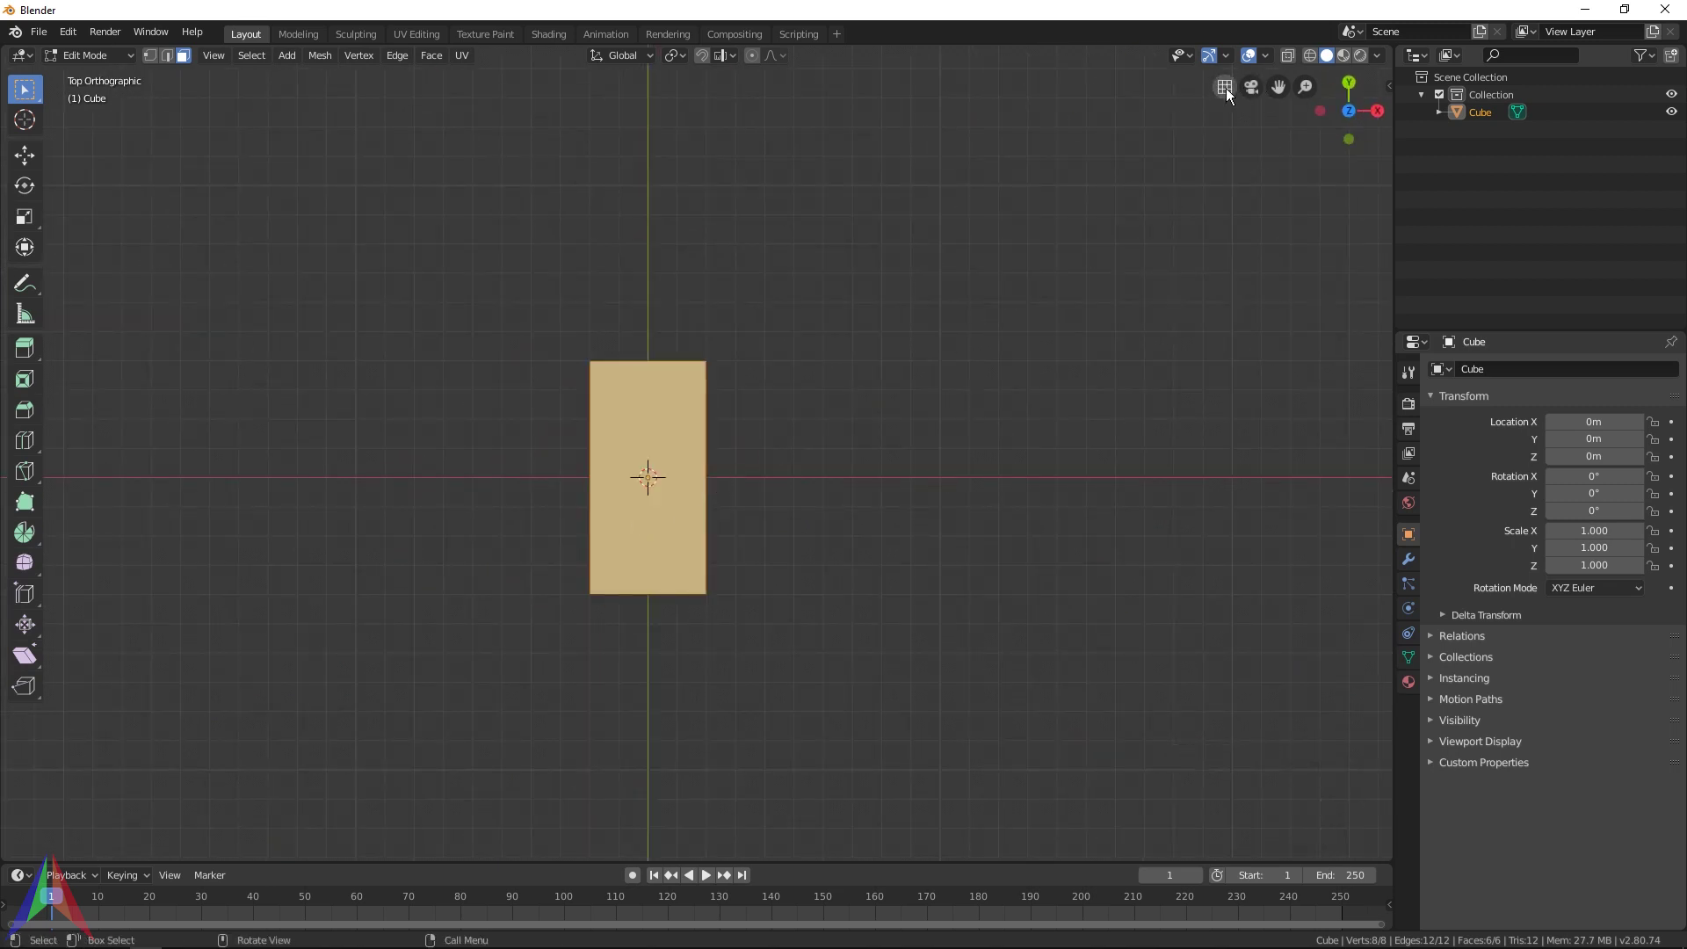
{"action": "middle_click_drag", "start_coordinate": [784, 369], "coordinate": [917, 490], "text": "shift"}
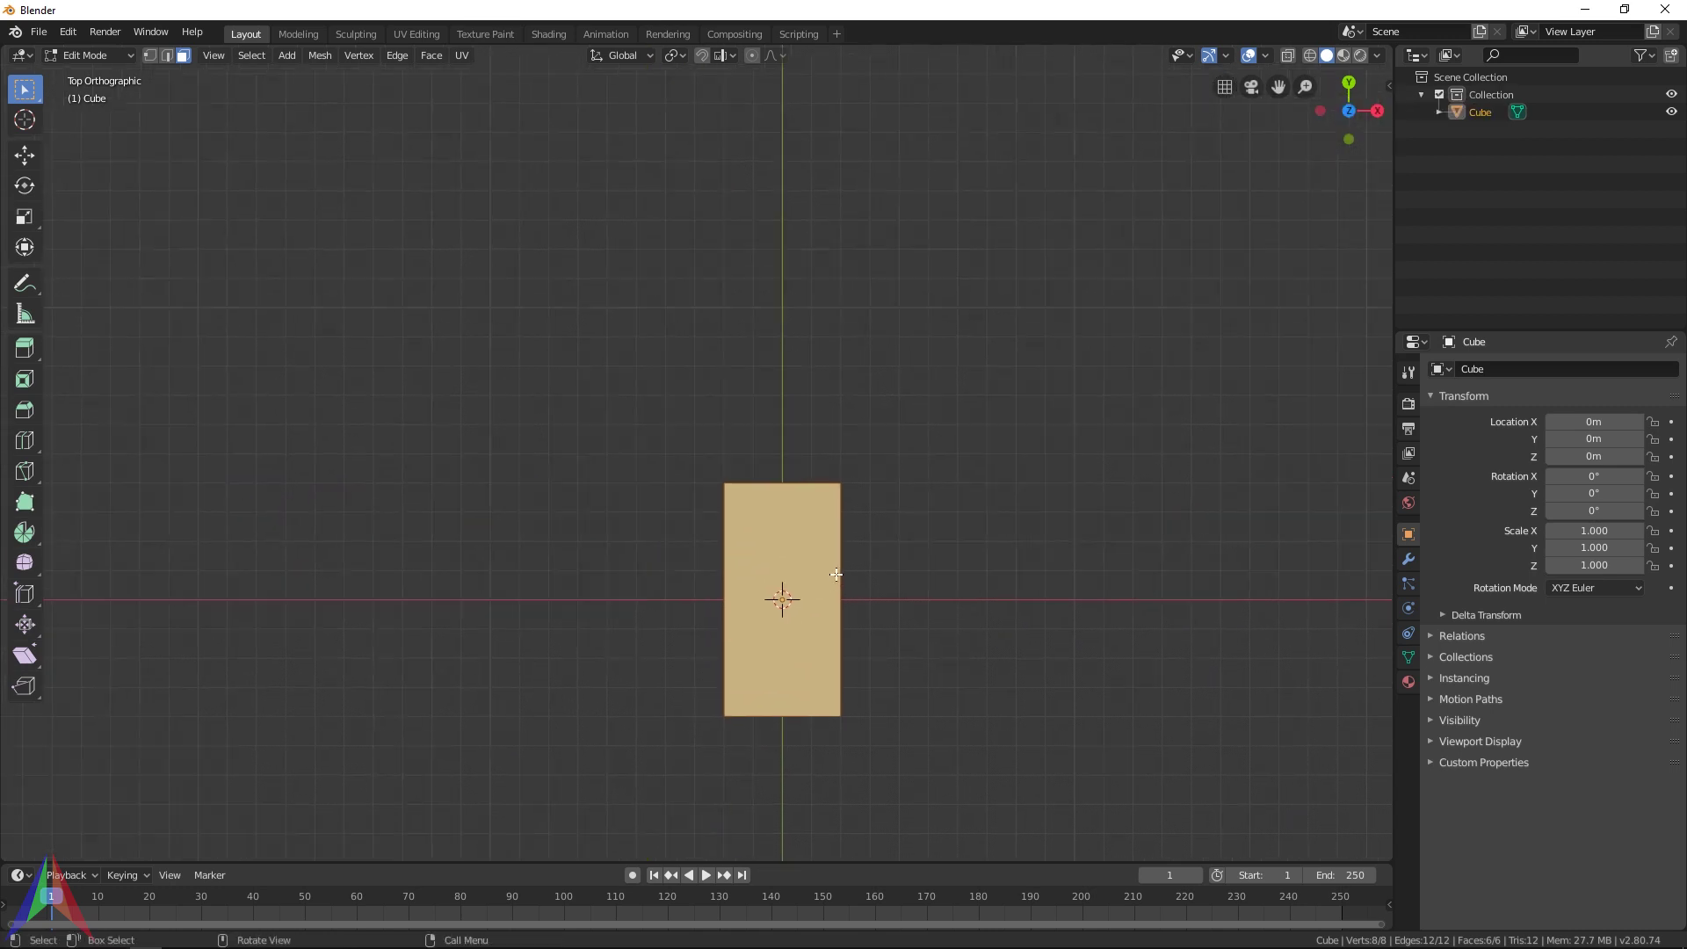
{"action": "key", "text": "shift+d"}
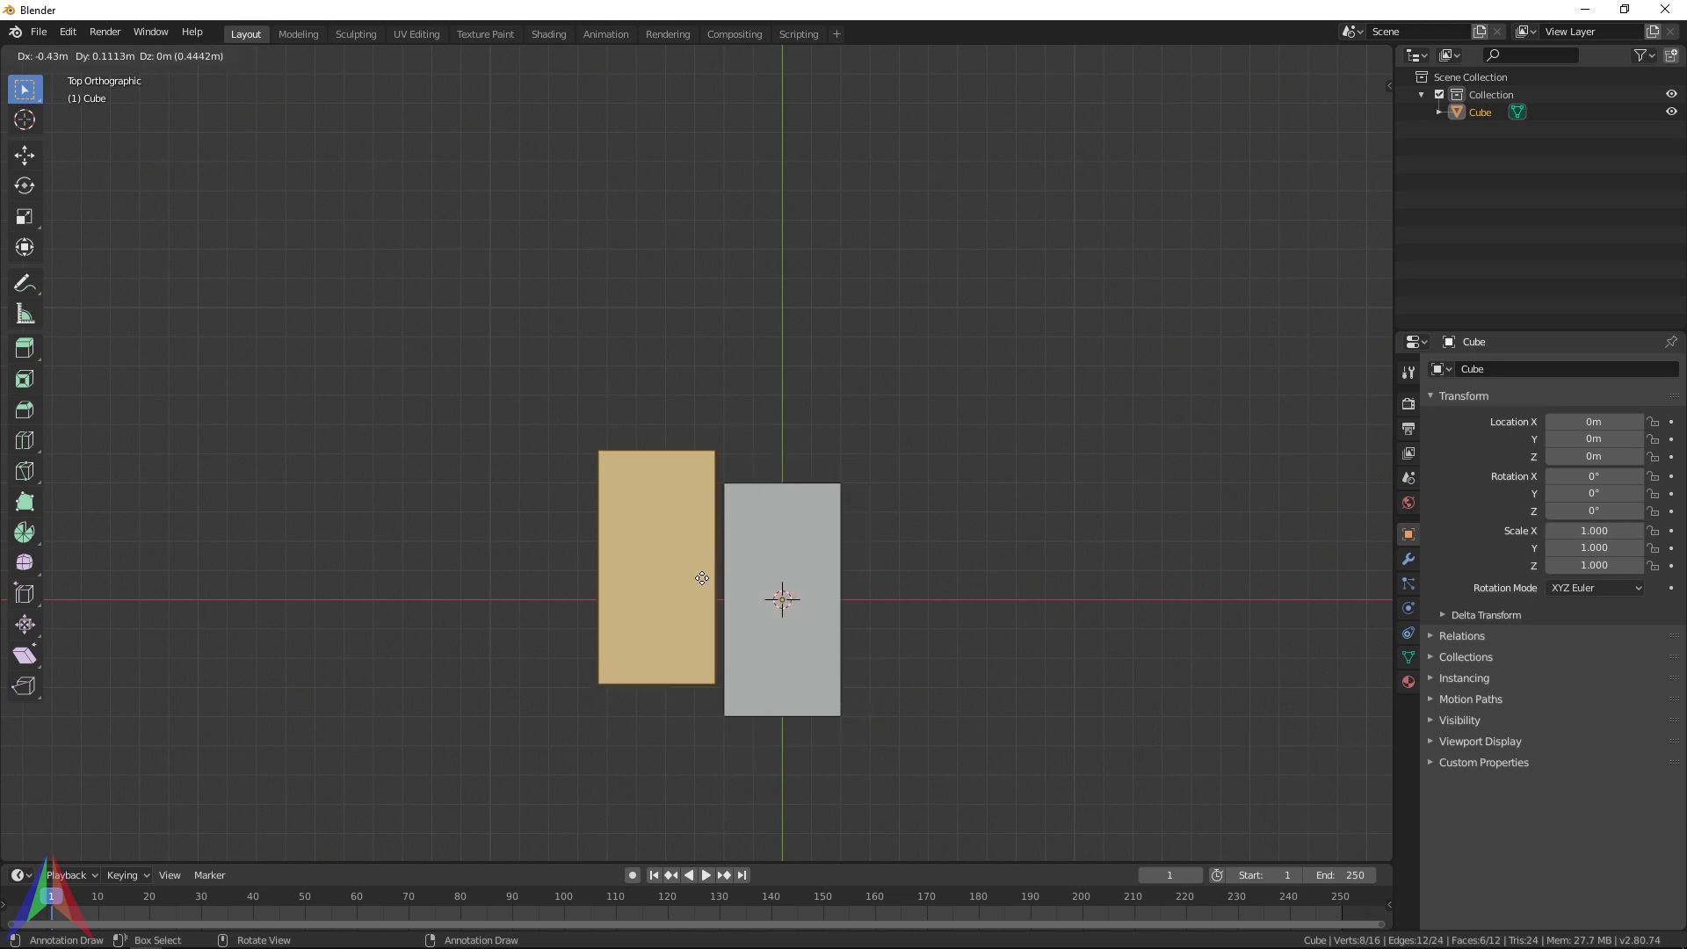
{"action": "key", "text": "y"}
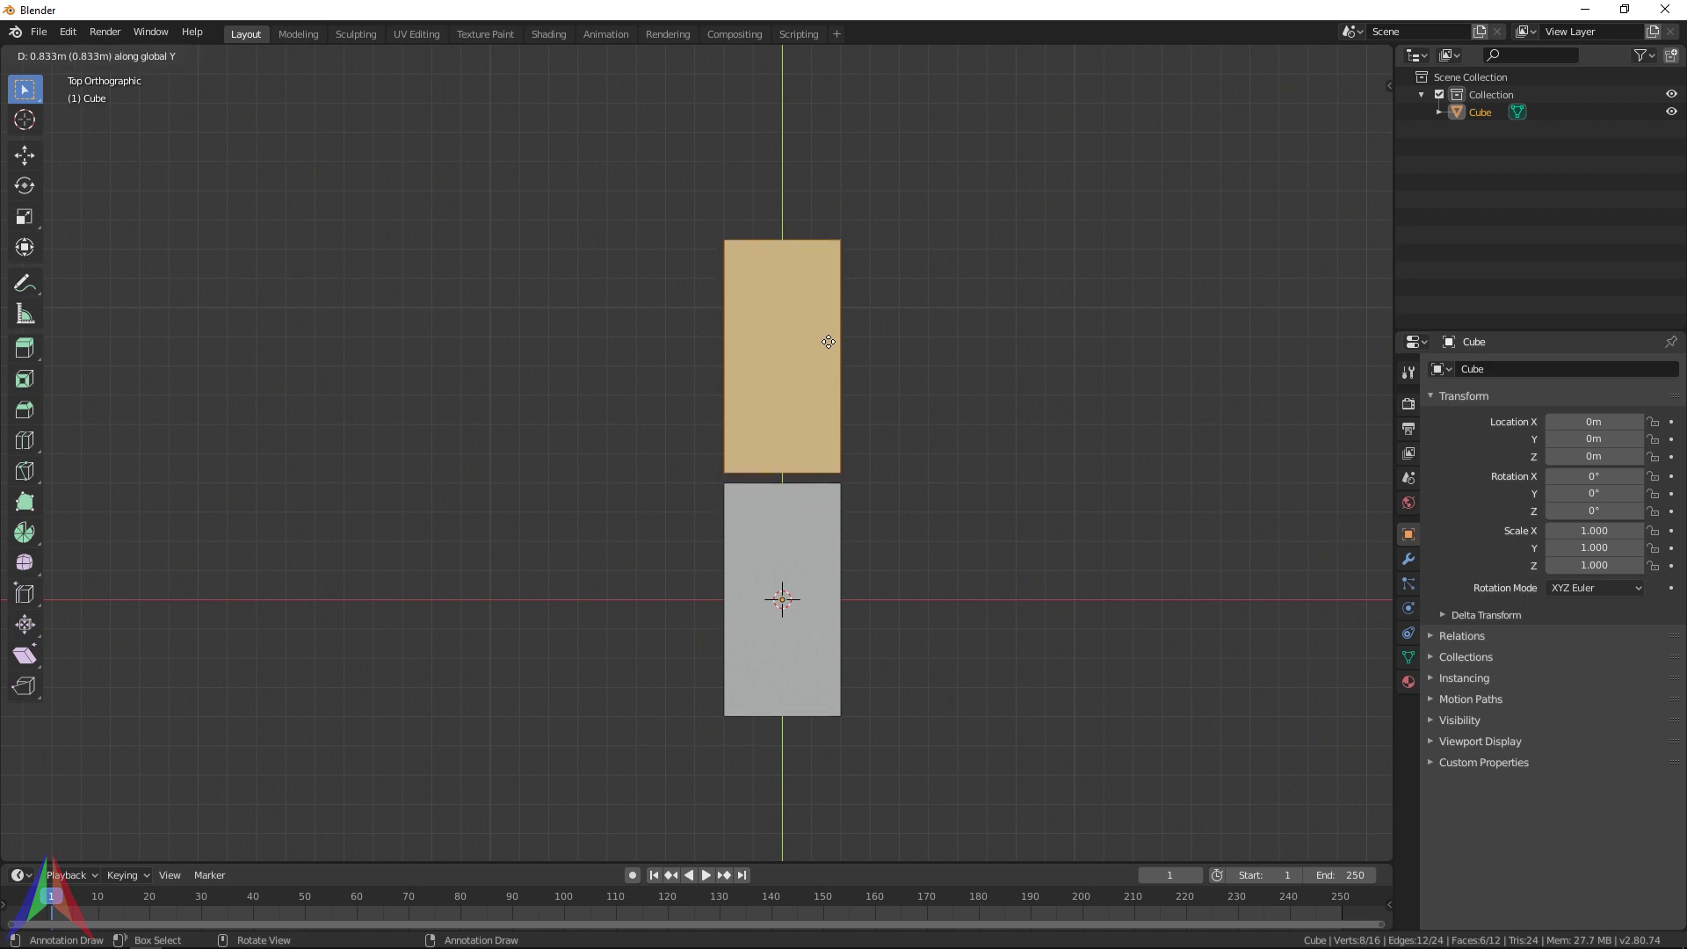
{"action": "left_click", "coordinate": [826, 338]}
{"action": "scroll", "coordinate": [833, 378], "scroll_direction": "down", "scroll_amount": 2}
Undo an accidental extra copy, then duplicate the pair along Y to get four bricks
{"action": "key", "text": "shift+d"}
{"action": "key", "text": "y"}
{"action": "left_click", "coordinate": [828, 346]}
{"action": "key", "text": "ctrl+z"}
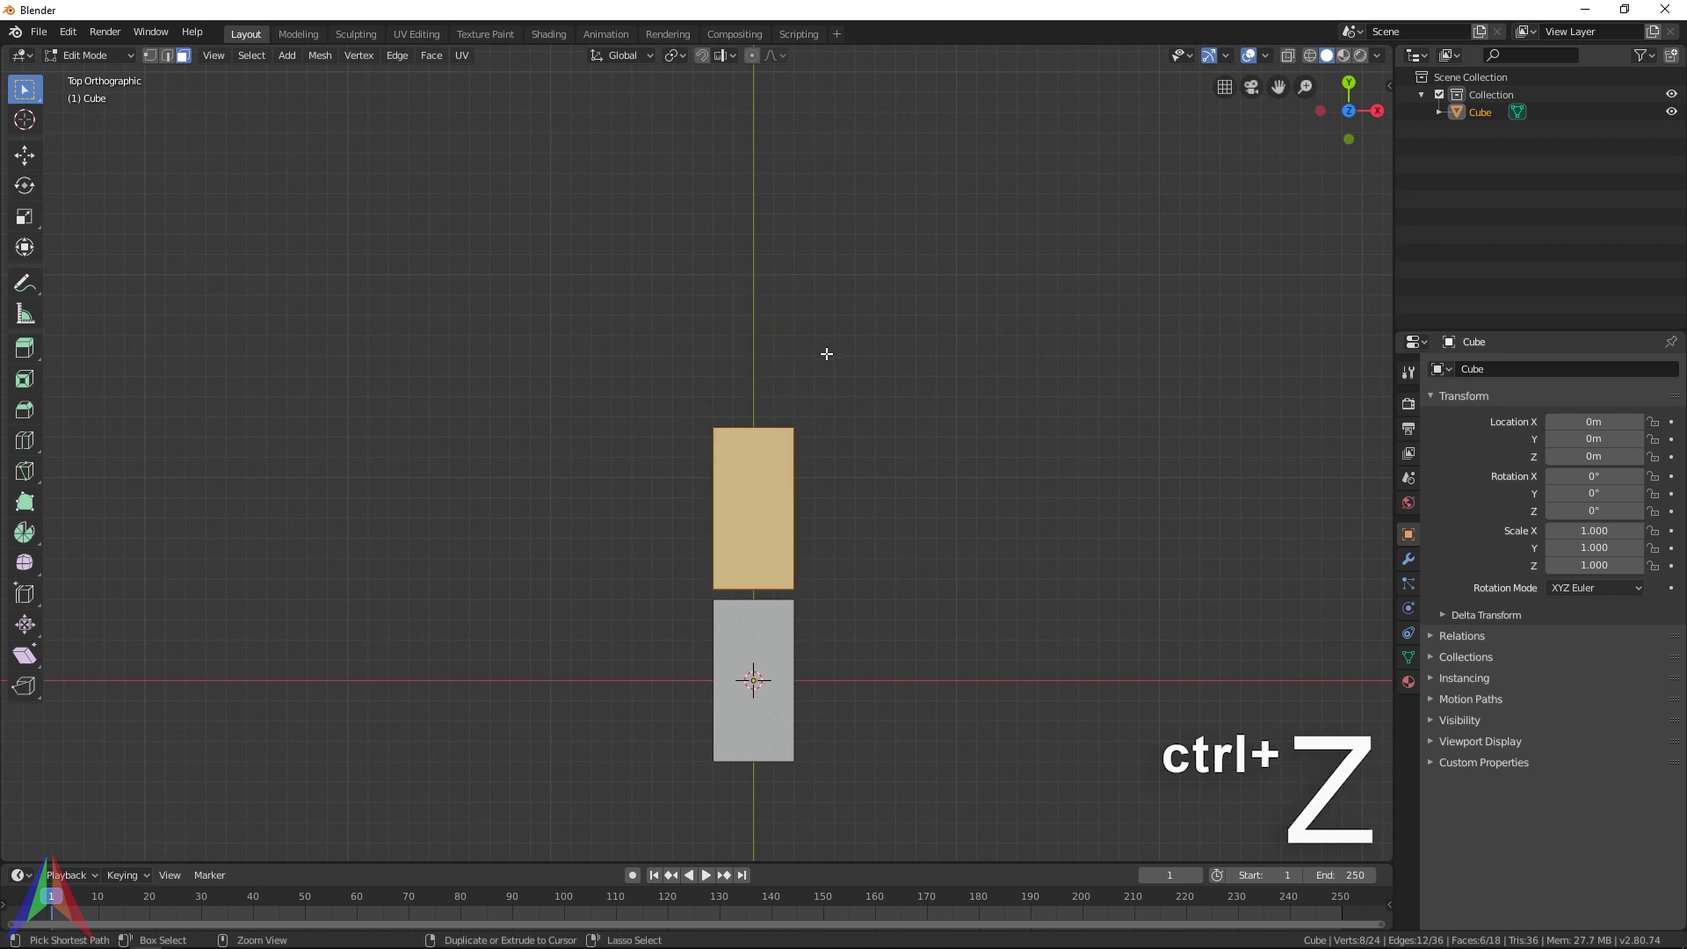
{"action": "key", "text": "a"}
{"action": "middle_click_drag", "start_coordinate": [855, 611], "coordinate": [956, 666], "text": "shift"}
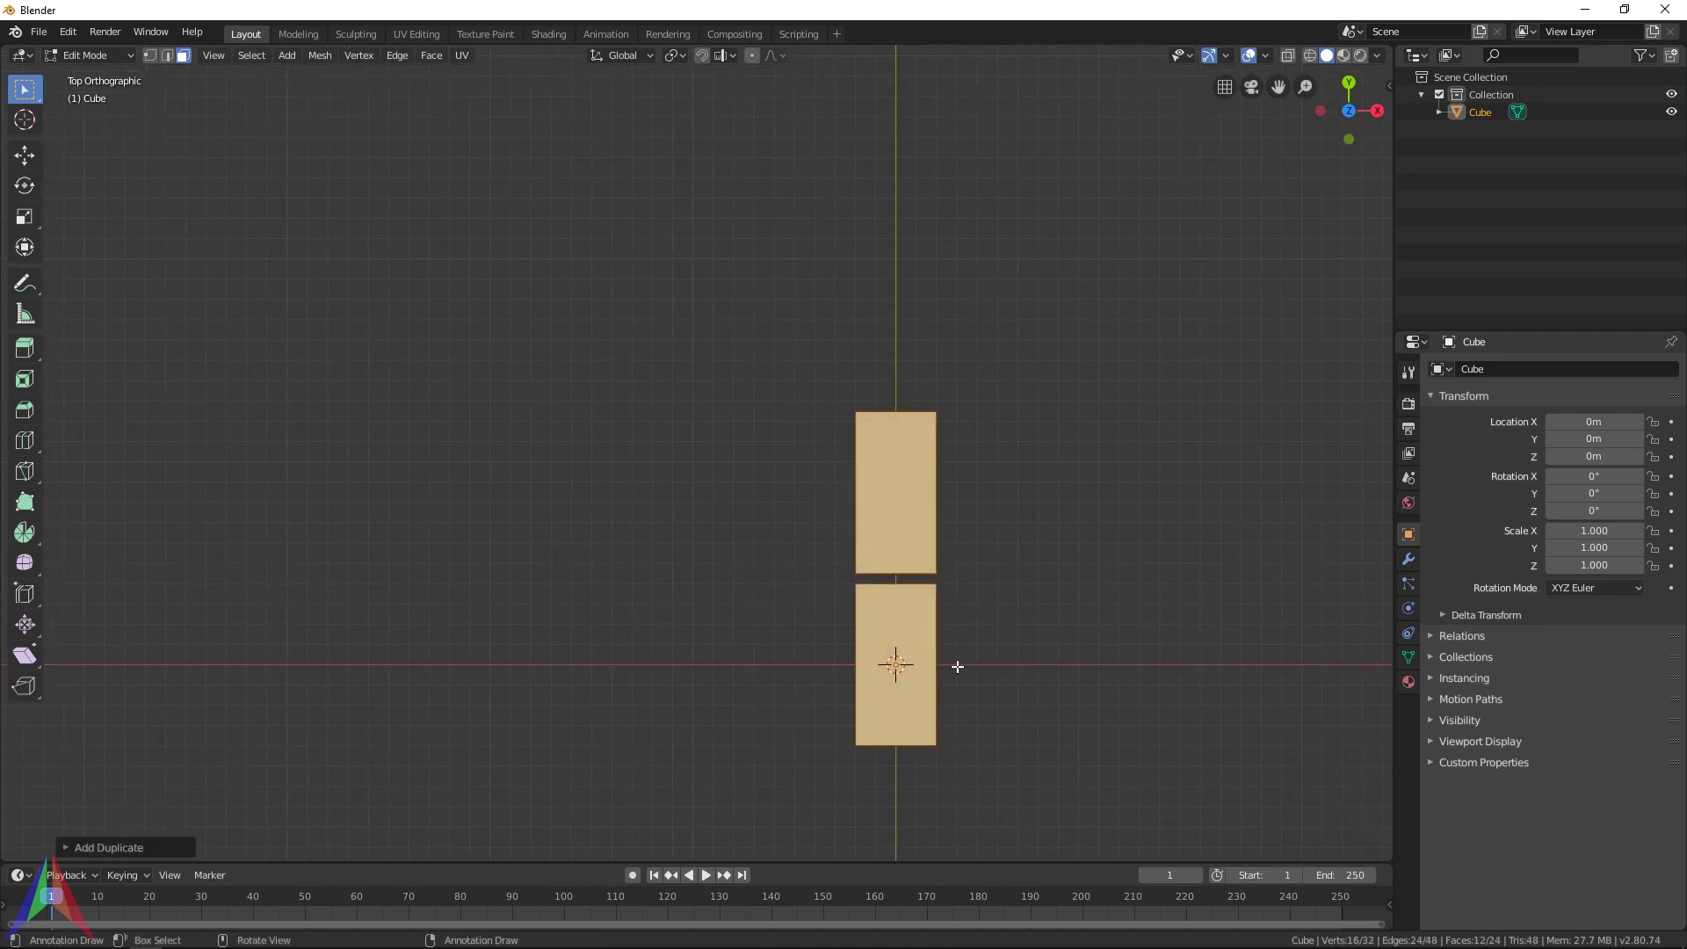
{"action": "key", "text": "shift+d"}
{"action": "key", "text": "y"}
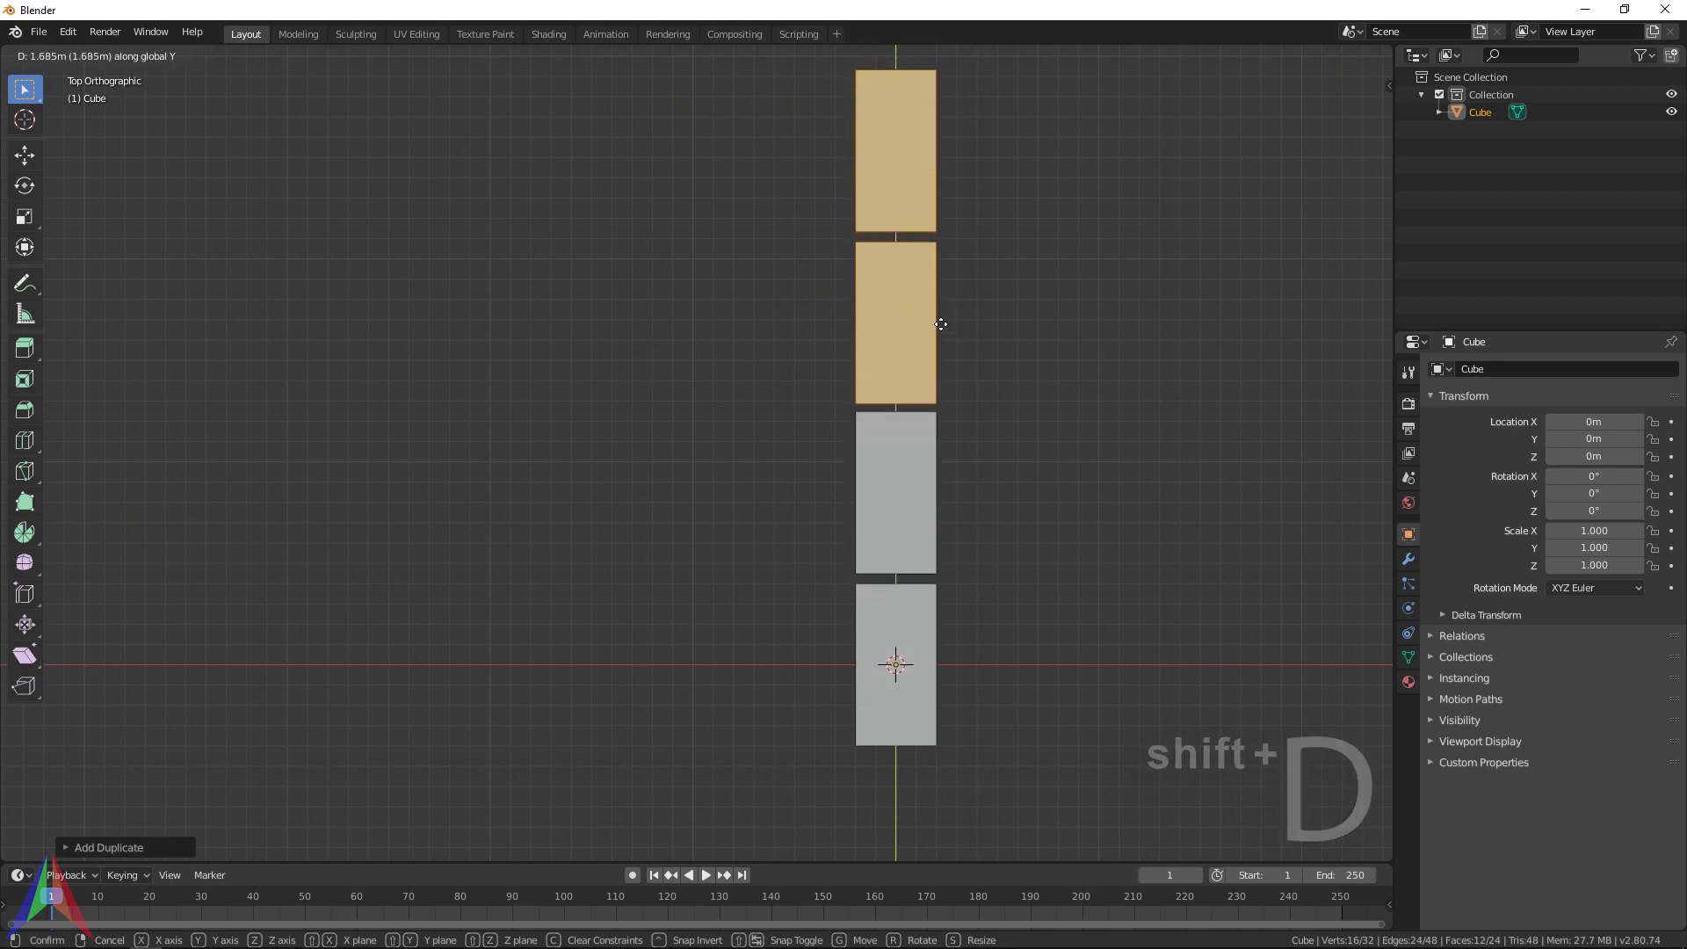
{"action": "left_click", "coordinate": [939, 325]}
{"action": "middle_click_drag", "start_coordinate": [934, 324], "coordinate": [847, 557]}
Duplicate the four bricks along Y and adjust spacing, completing a row of eight
{"action": "key", "text": "a"}
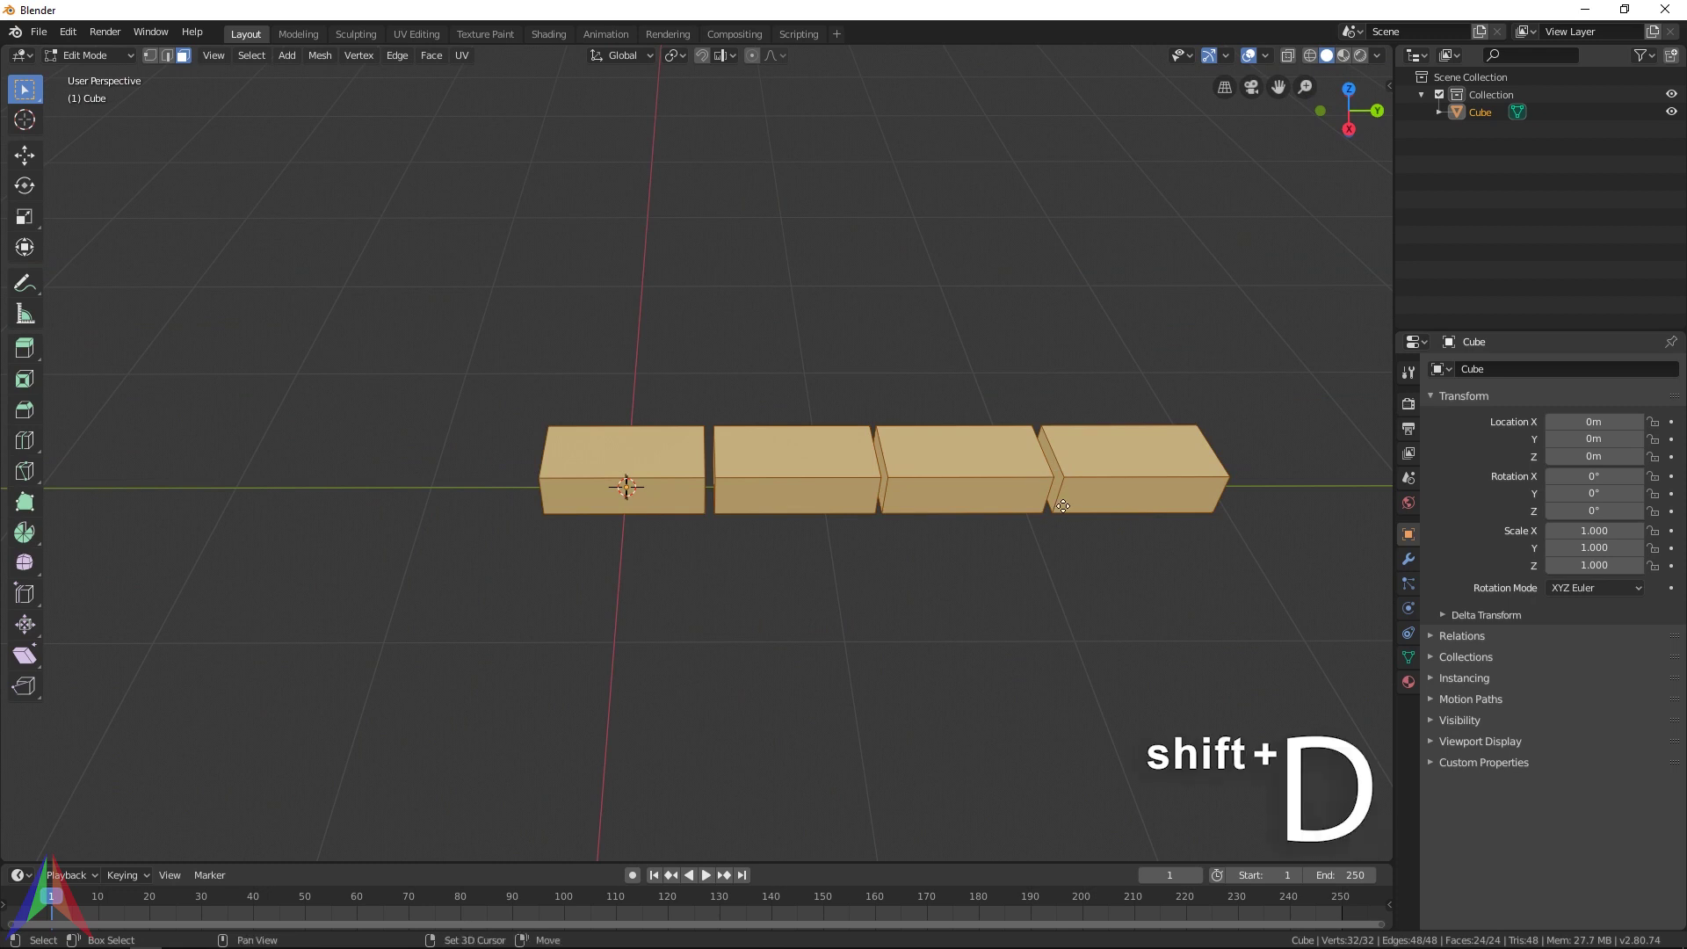
{"action": "key", "text": "shift+d"}
{"action": "key", "text": "y"}
{"action": "left_click", "coordinate": [425, 608]}
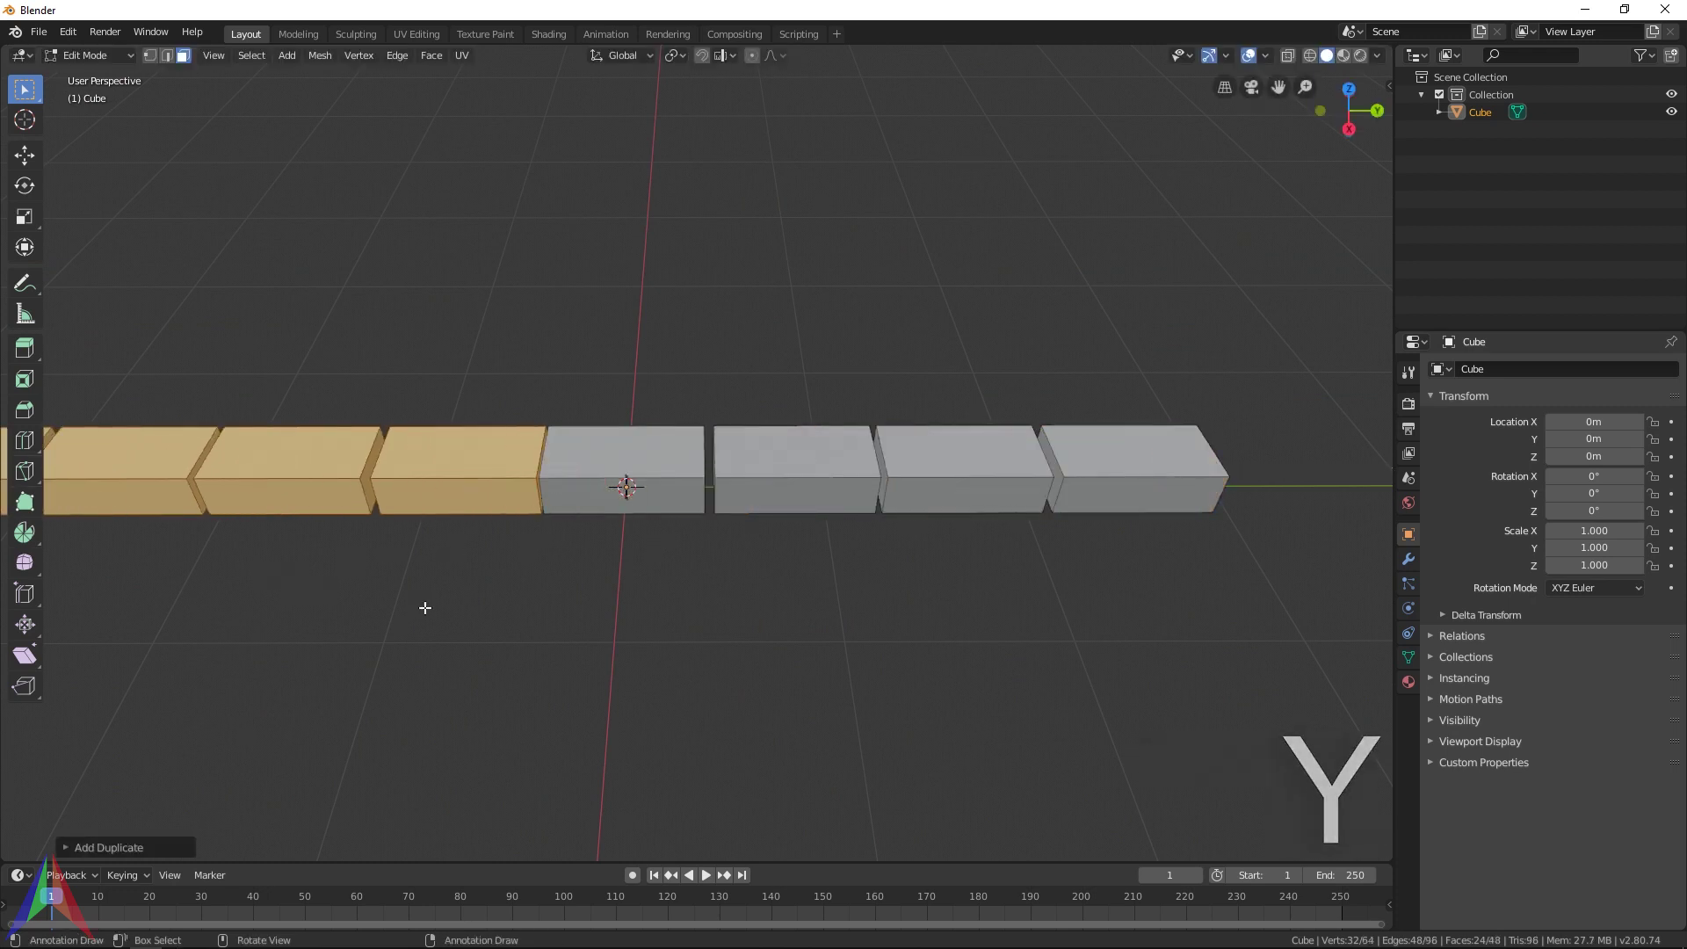
{"action": "key", "text": "g"}
{"action": "key", "text": "y"}
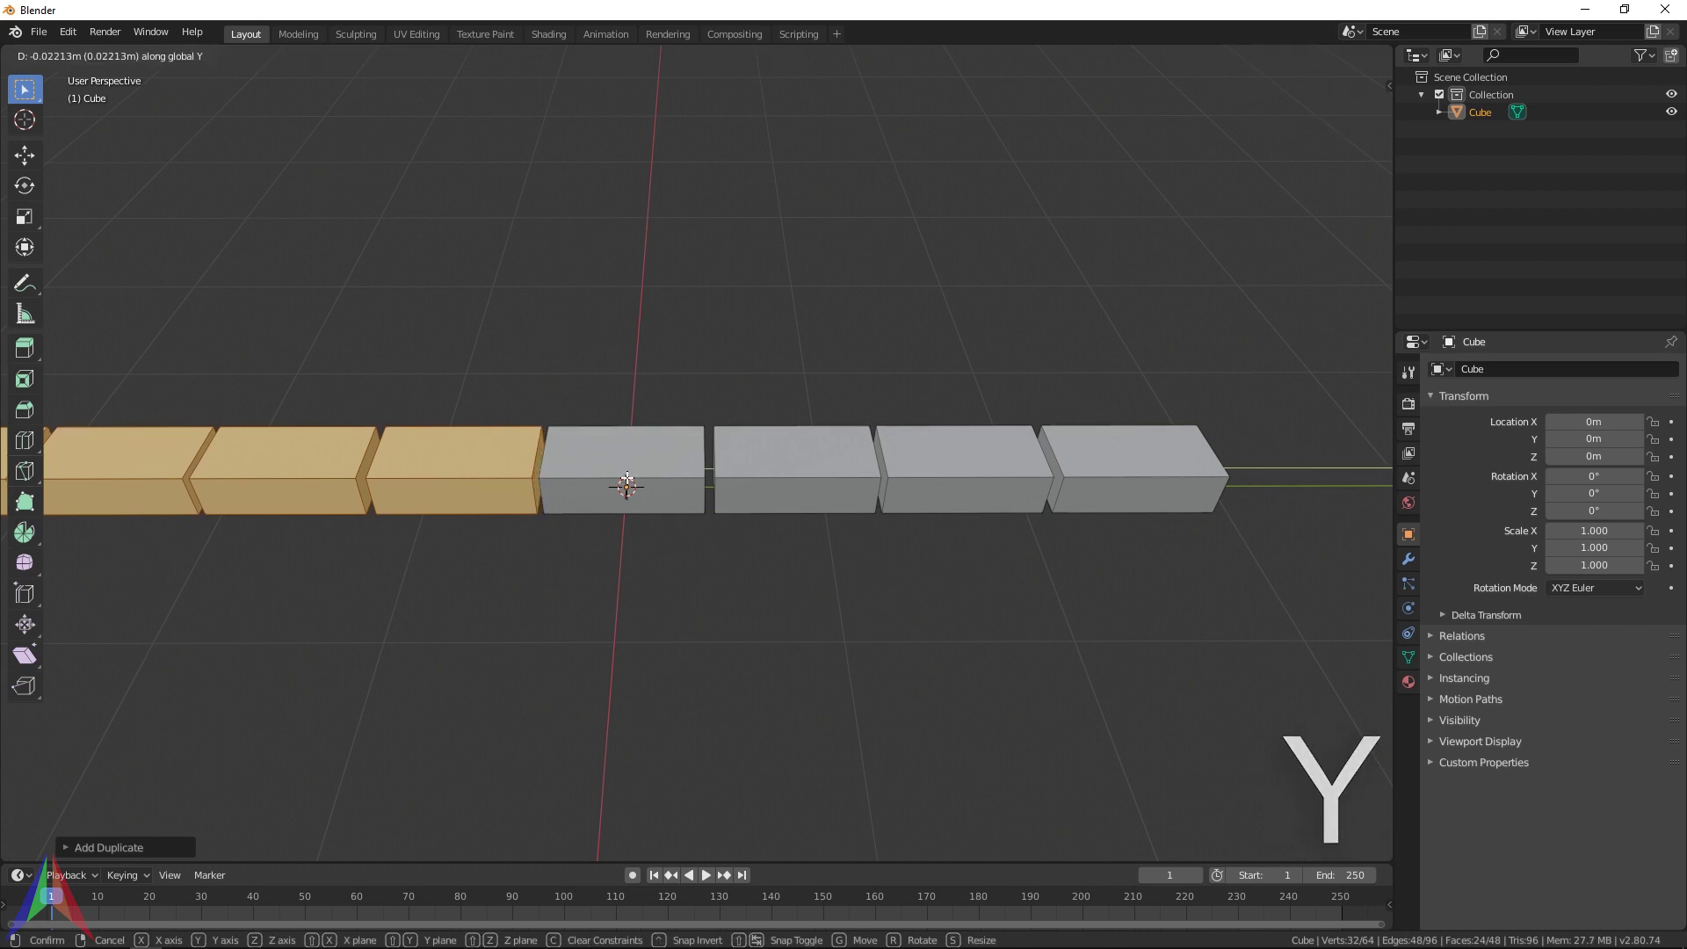
{"action": "left_click", "coordinate": [626, 479]}
{"action": "scroll", "coordinate": [584, 550], "scroll_direction": "down", "scroll_amount": 5}
{"action": "middle_click_drag", "start_coordinate": [686, 644], "coordinate": [542, 603]}
{"action": "scroll", "coordinate": [858, 576], "scroll_direction": "up", "scroll_amount": 5}
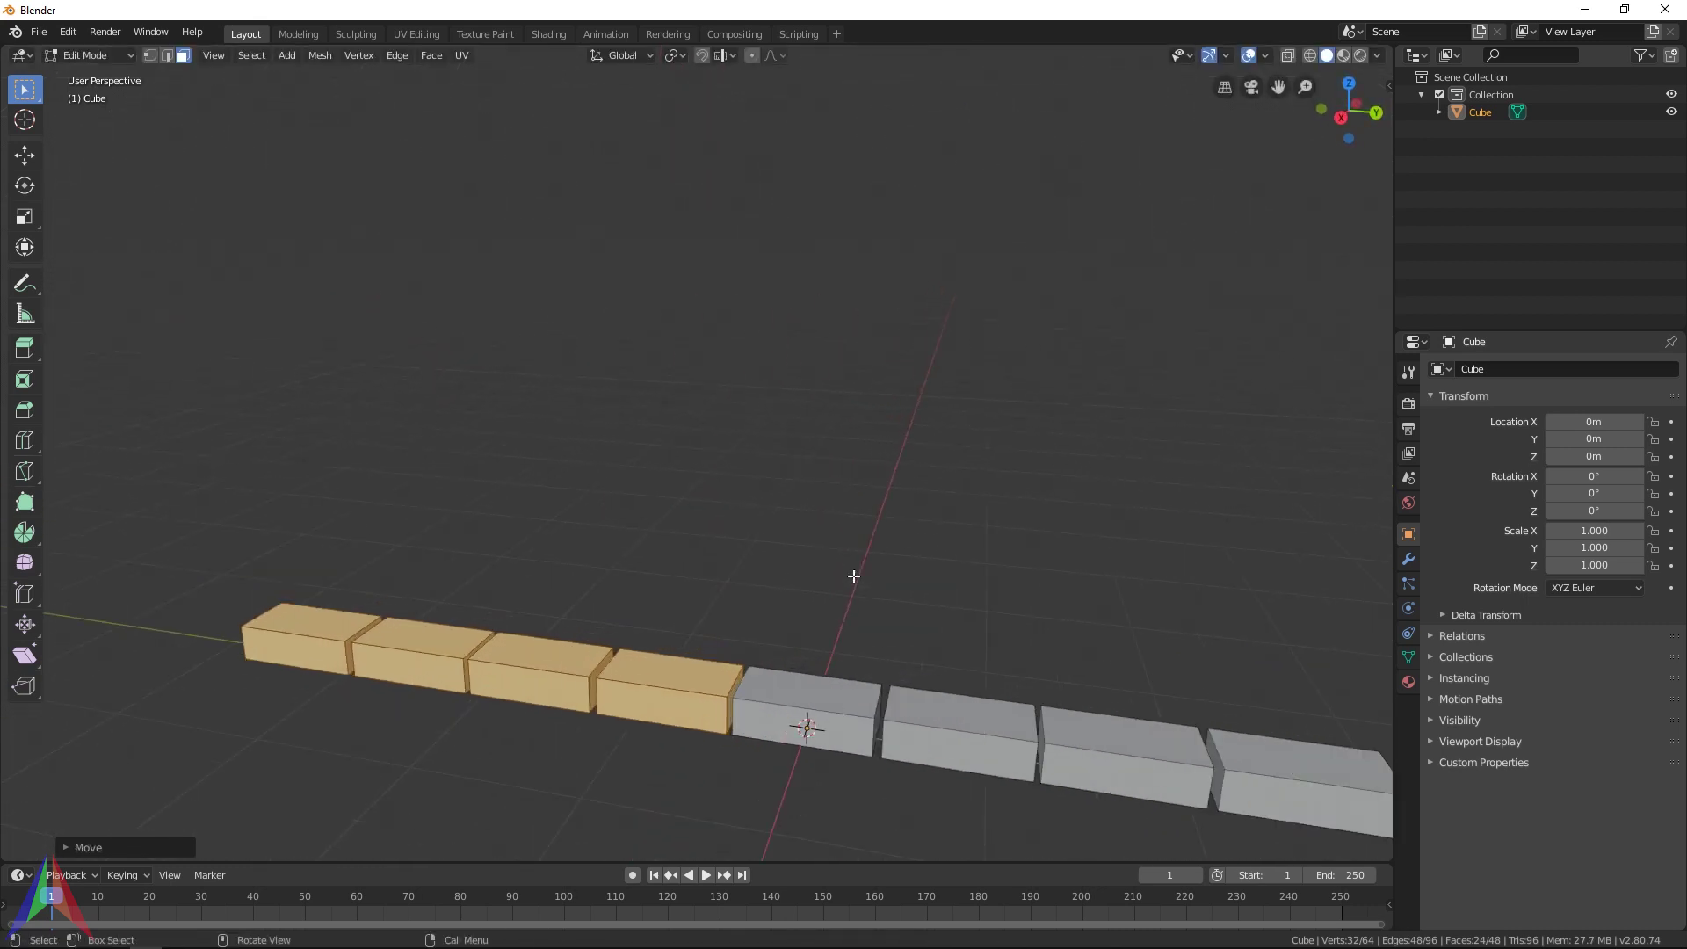
{"action": "key", "text": "a"}
{"action": "middle_click_drag", "start_coordinate": [919, 670], "coordinate": [786, 497], "text": "shift"}
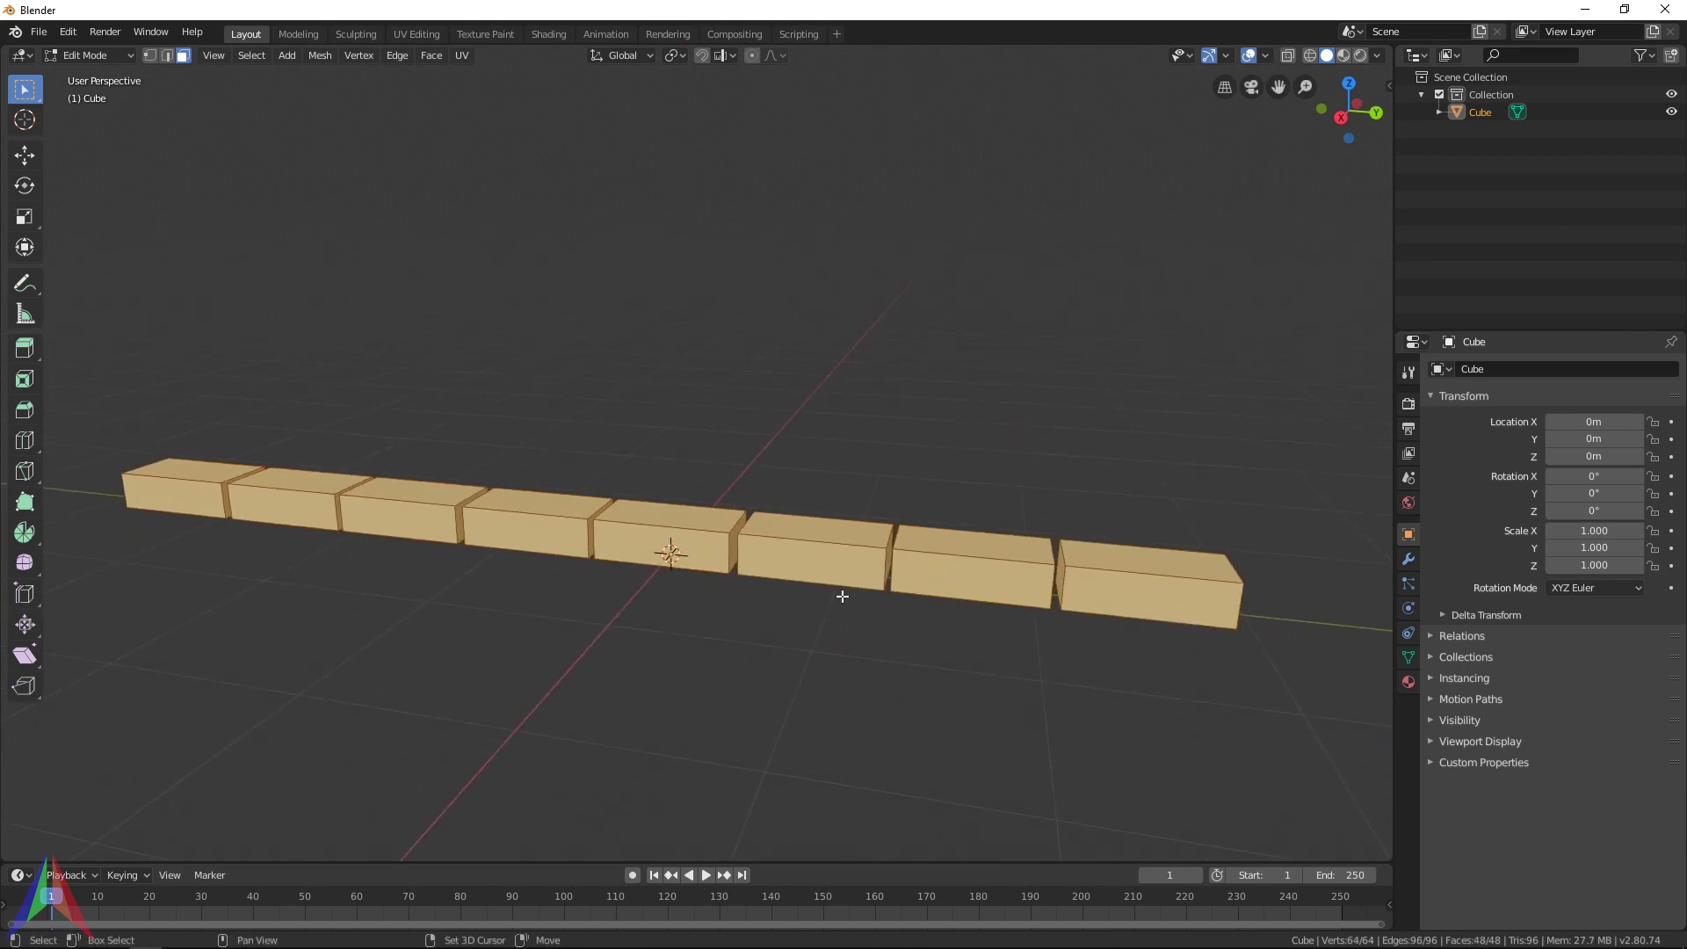
{"action": "key", "text": "KP_1"}
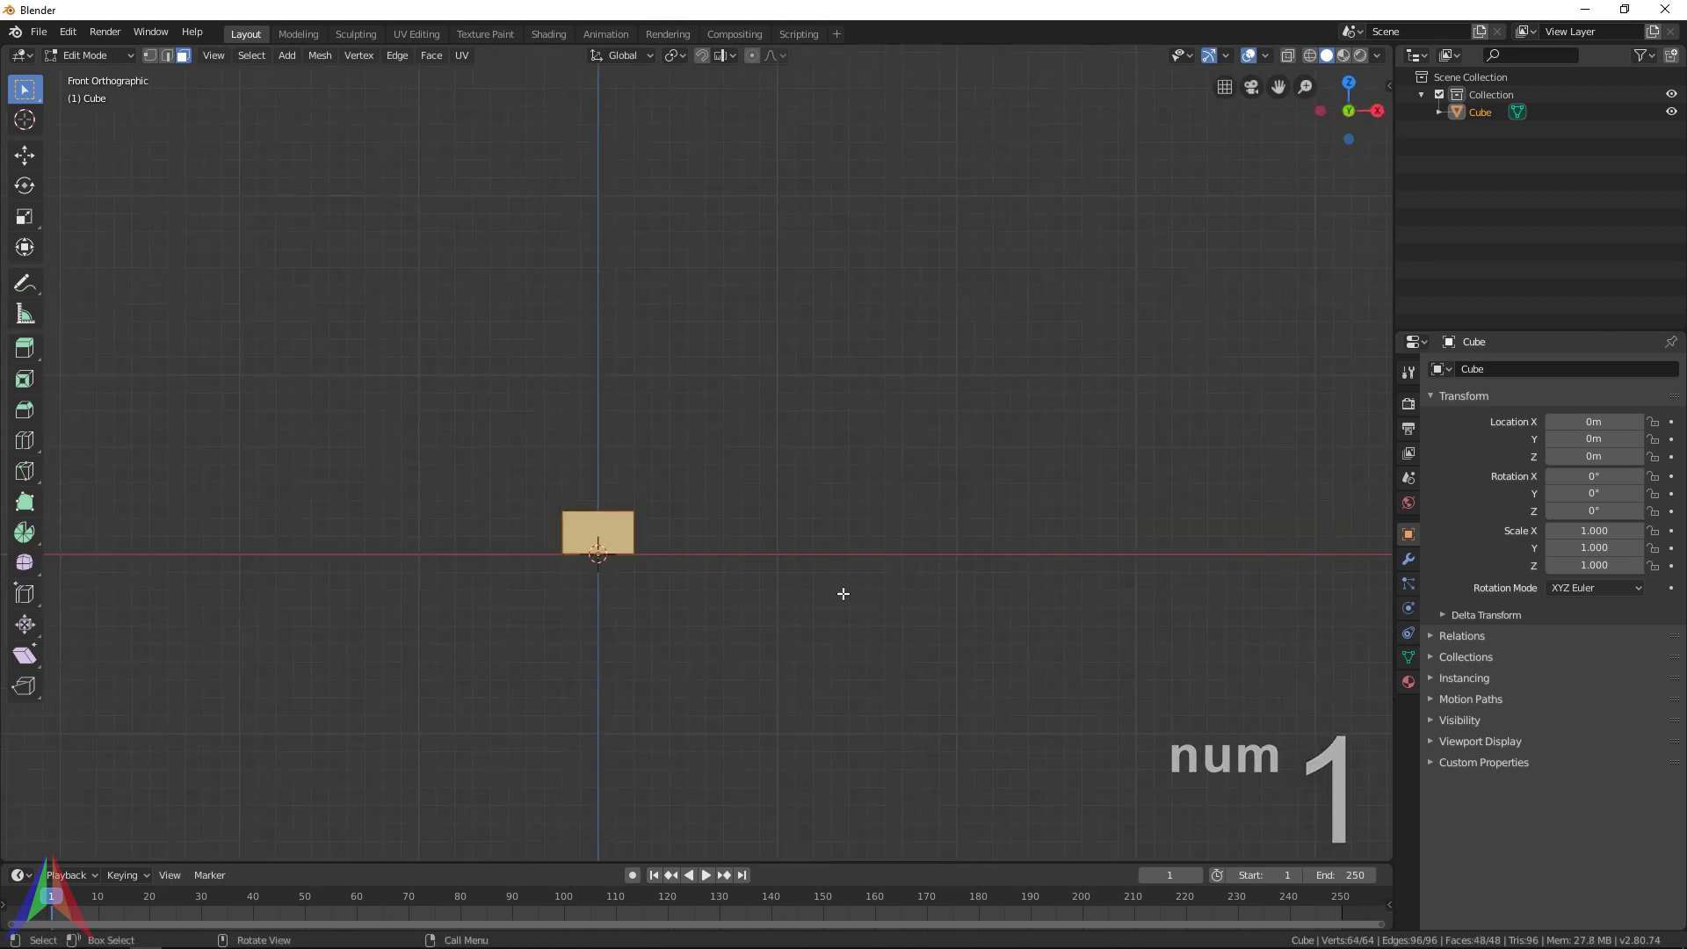
Stack a copy of the brick row directly on top of the first
{"action": "scroll", "coordinate": [843, 594], "scroll_direction": "up", "scroll_amount": 1}
{"action": "key", "text": "shift+d"}
{"action": "key", "text": "z"}
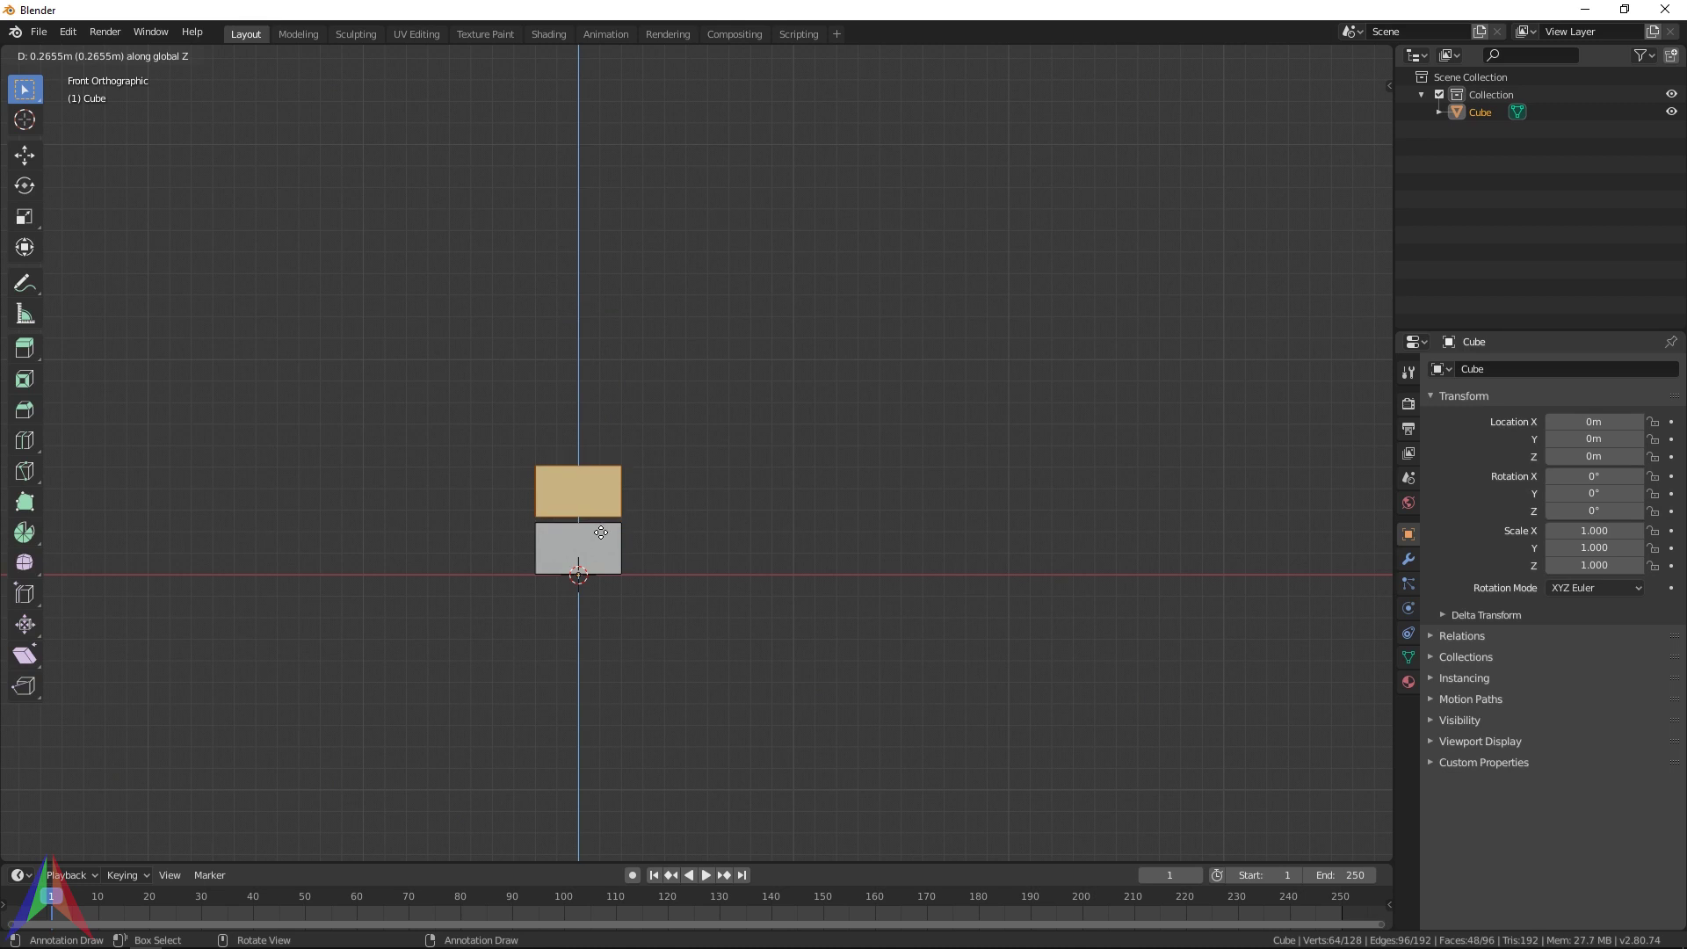
{"action": "left_click", "coordinate": [601, 532]}
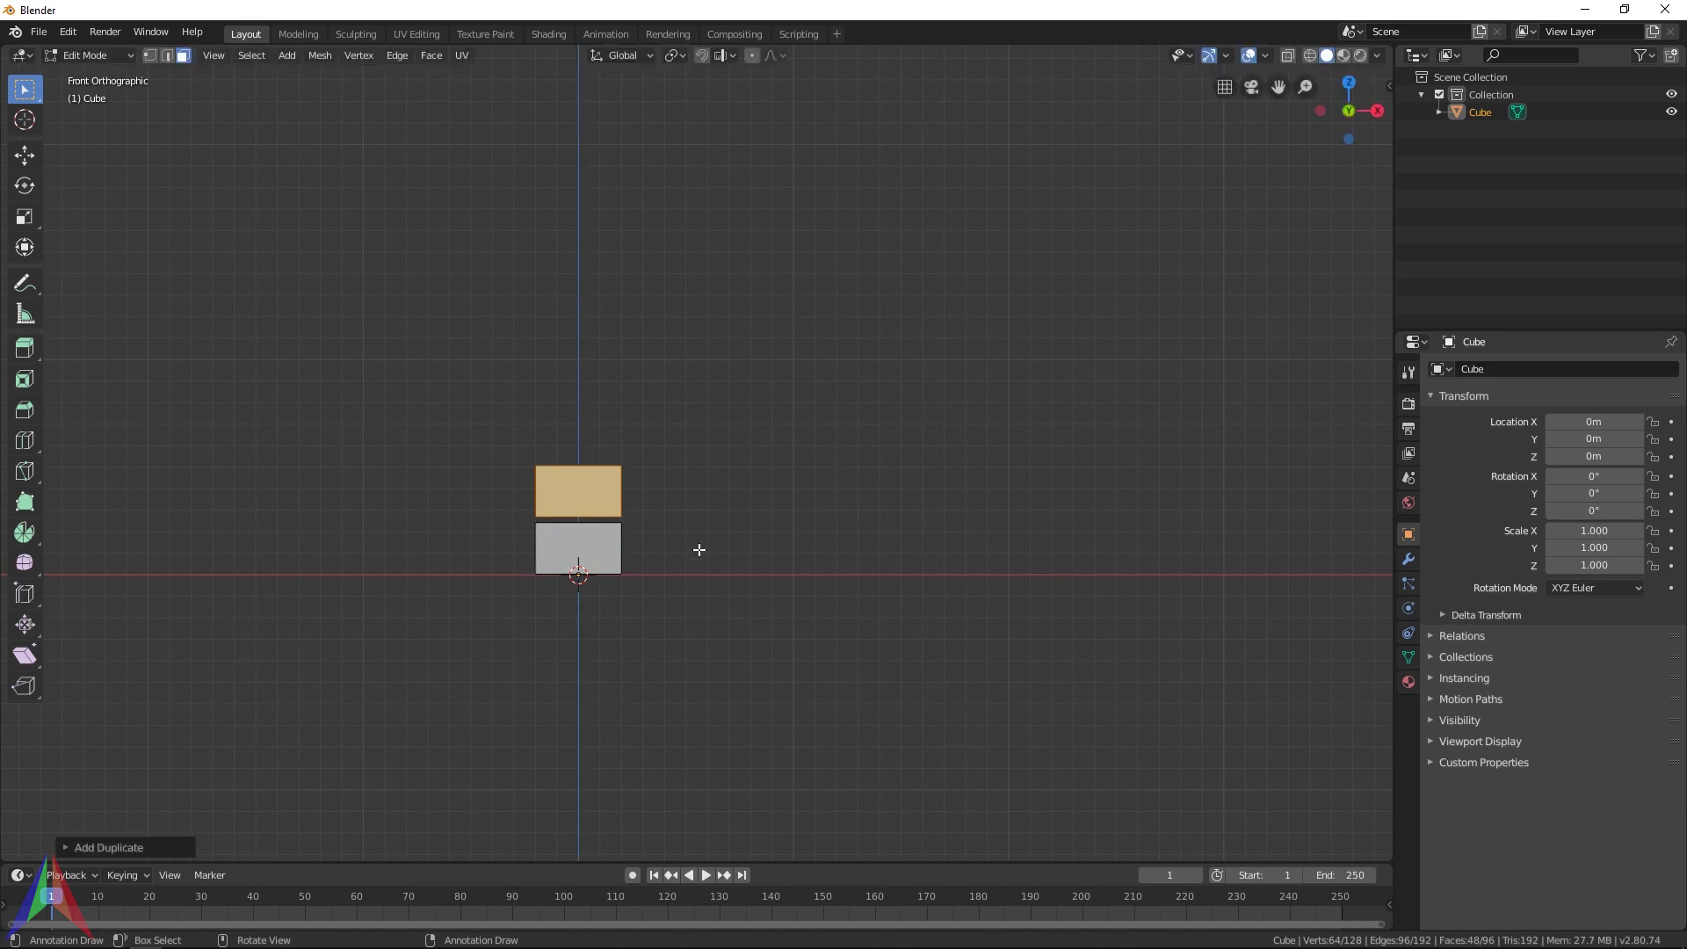
In side view, shift the upper row along Y so the bricks are staggered
{"action": "key", "text": "KP_3"}
{"action": "scroll", "coordinate": [699, 550], "scroll_direction": "down", "scroll_amount": 1}
{"action": "middle_click_drag", "start_coordinate": [670, 557], "coordinate": [834, 544], "text": "shift"}
{"action": "key", "text": "g"}
{"action": "key", "text": "y"}
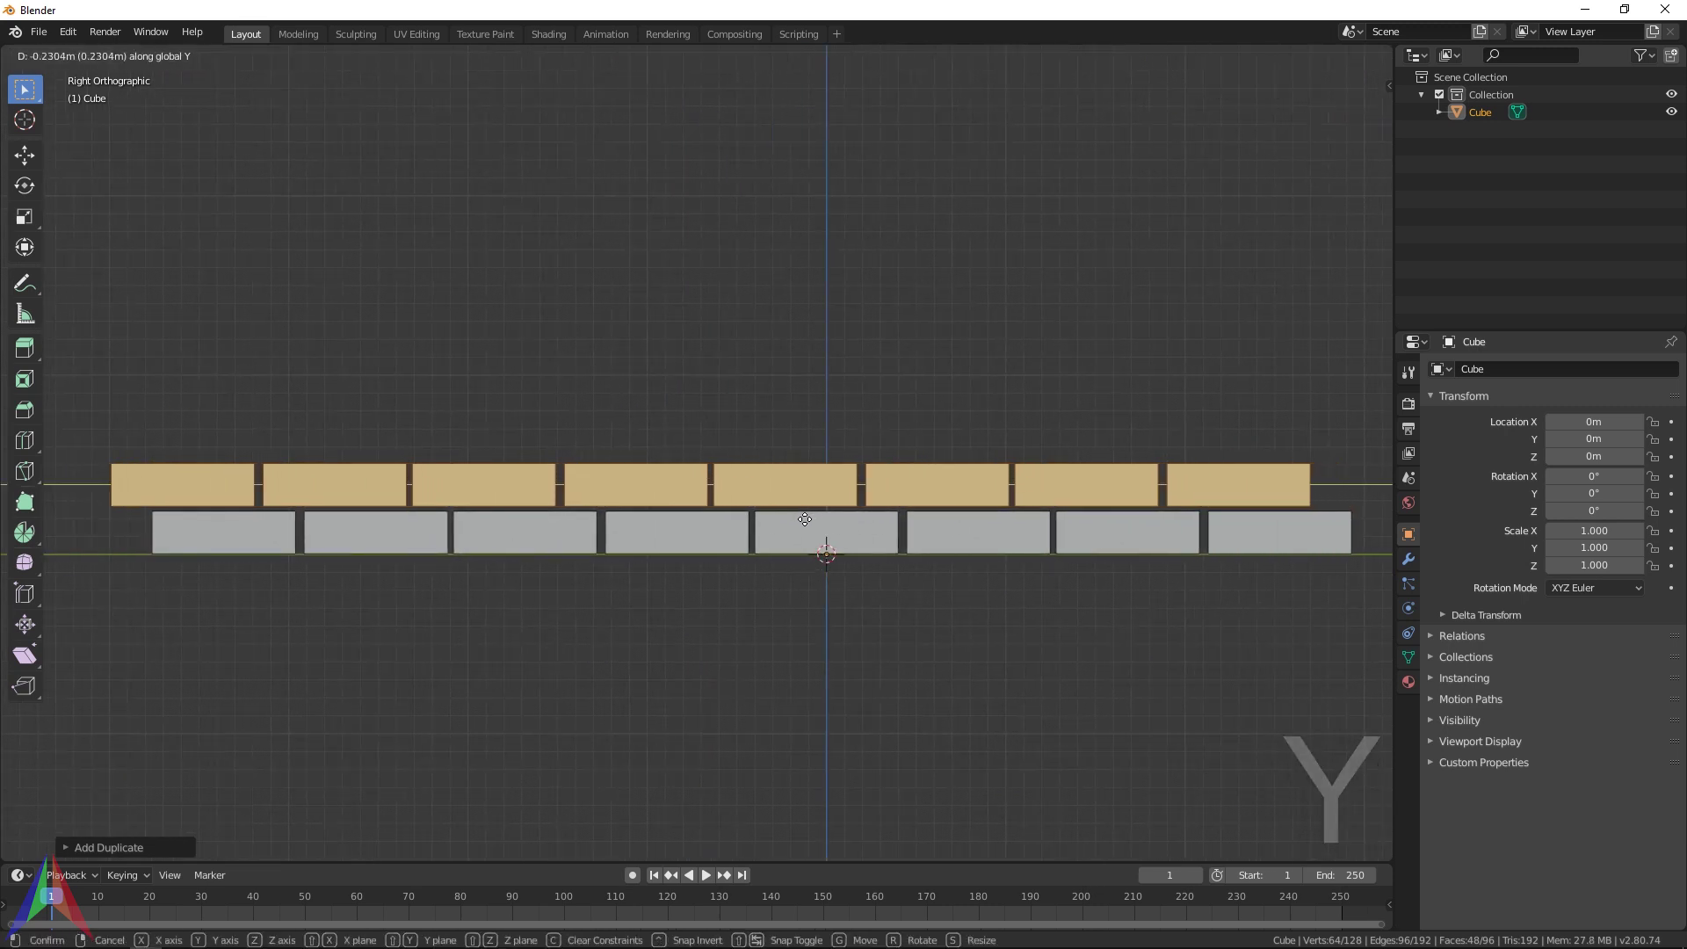
{"action": "left_click", "coordinate": [776, 521]}
{"action": "key", "text": "g"}
{"action": "key", "text": "y"}
{"action": "left_click", "coordinate": [883, 542]}
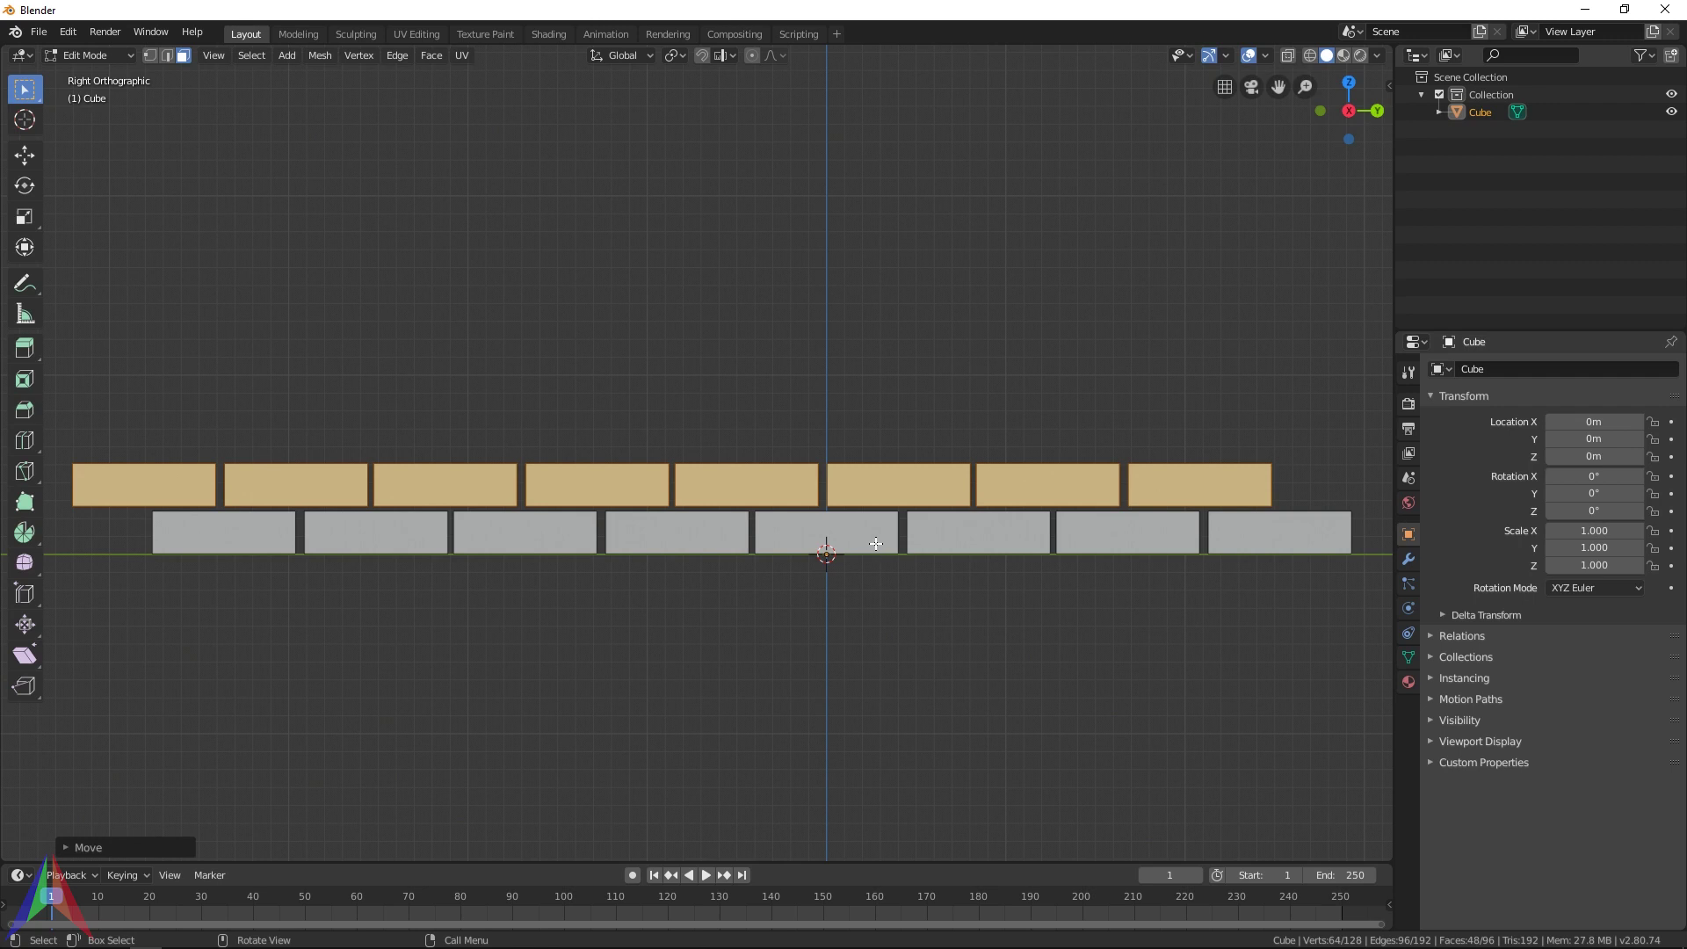
Duplicate the top two rows upward twice to build six courses
{"action": "key", "text": "a"}
{"action": "key", "text": "shift+d"}
{"action": "key", "text": "z"}
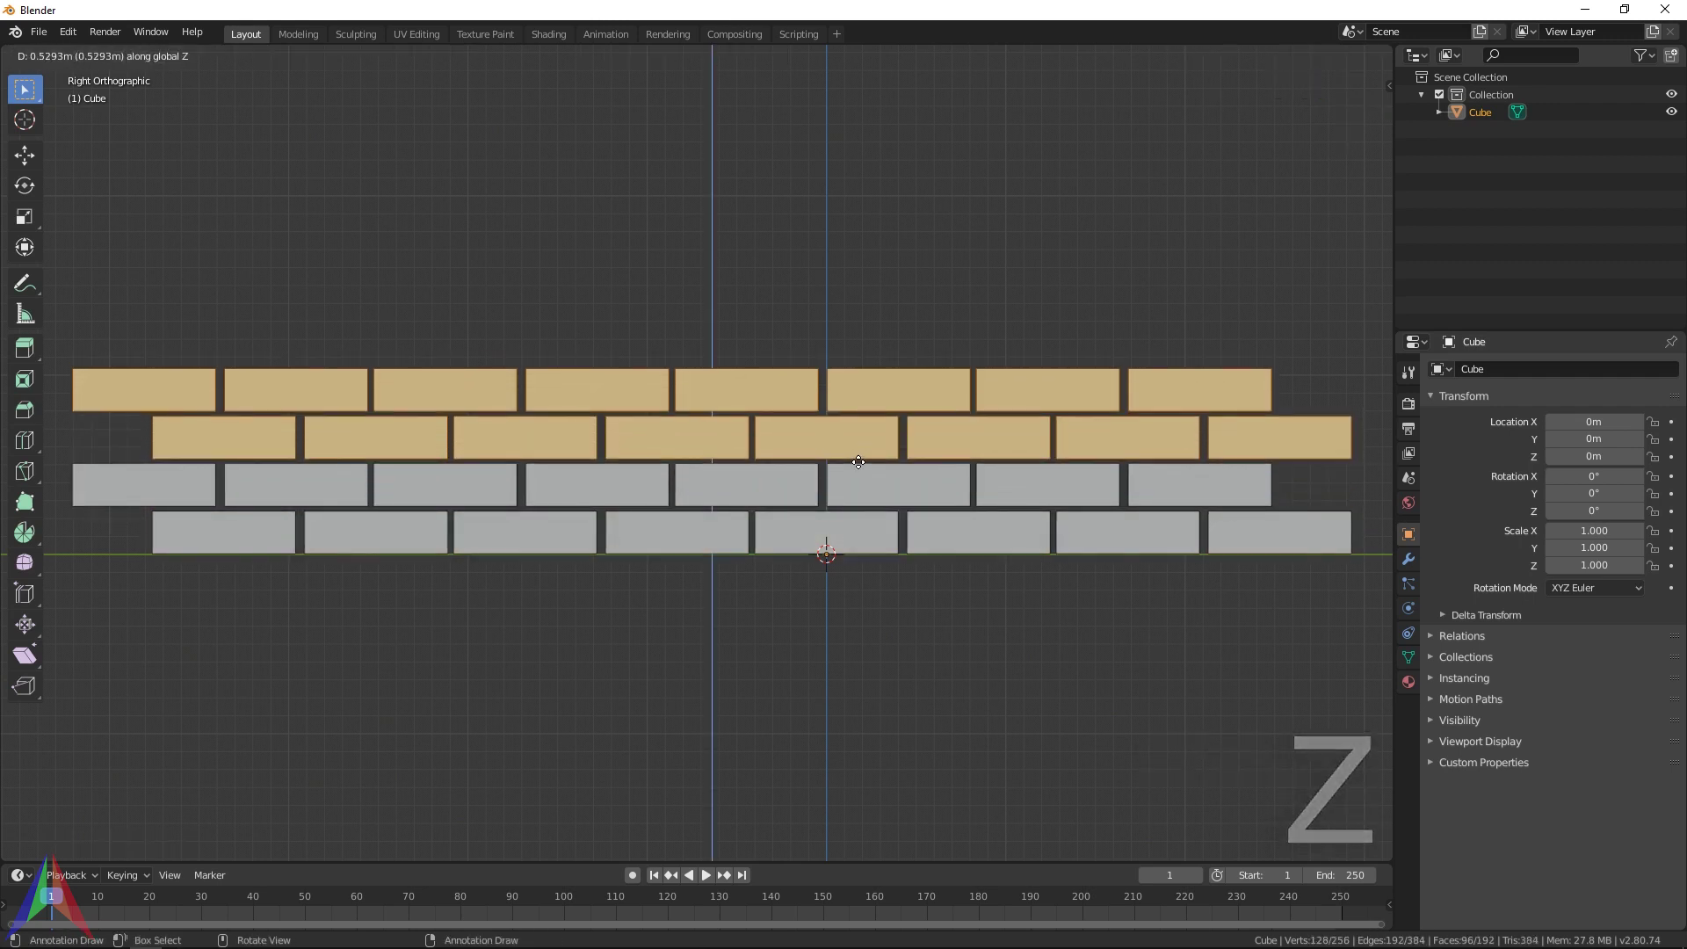
{"action": "left_click", "coordinate": [858, 461]}
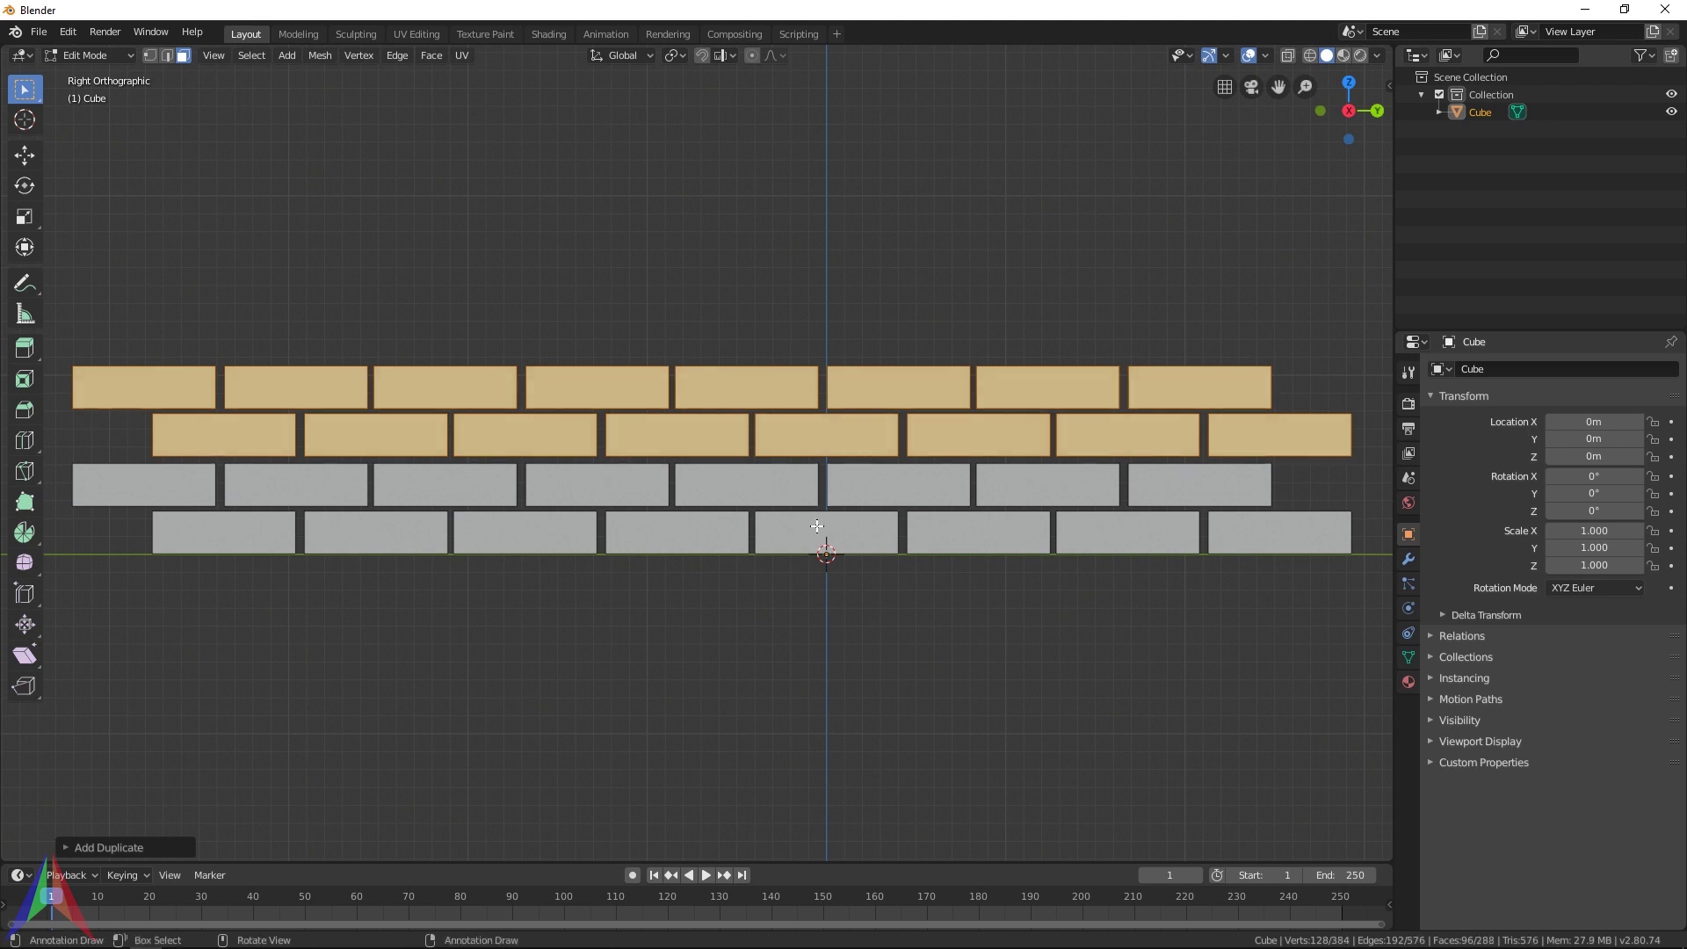
{"action": "key", "text": "shift+d"}
{"action": "key", "text": "z"}
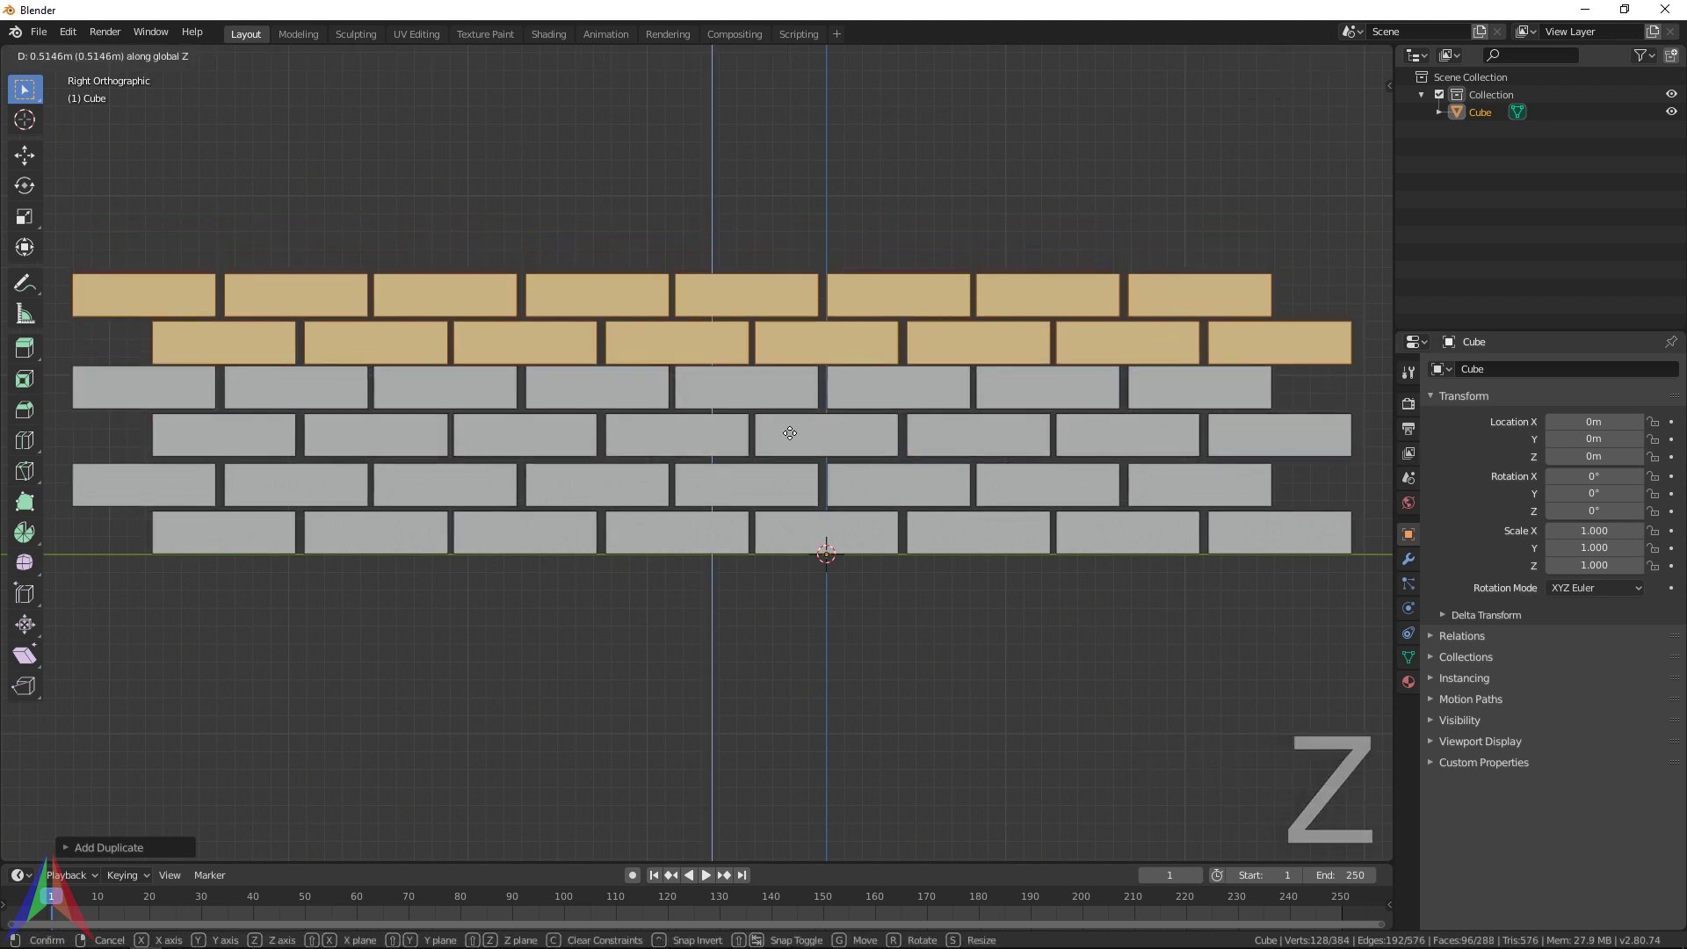
{"action": "left_click", "coordinate": [796, 428]}
{"action": "middle_click_drag", "start_coordinate": [795, 428], "coordinate": [884, 609]}
Clear the selection and pick the bottom-right end brick with L
{"action": "middle_click_drag", "start_coordinate": [800, 367], "coordinate": [753, 403]}
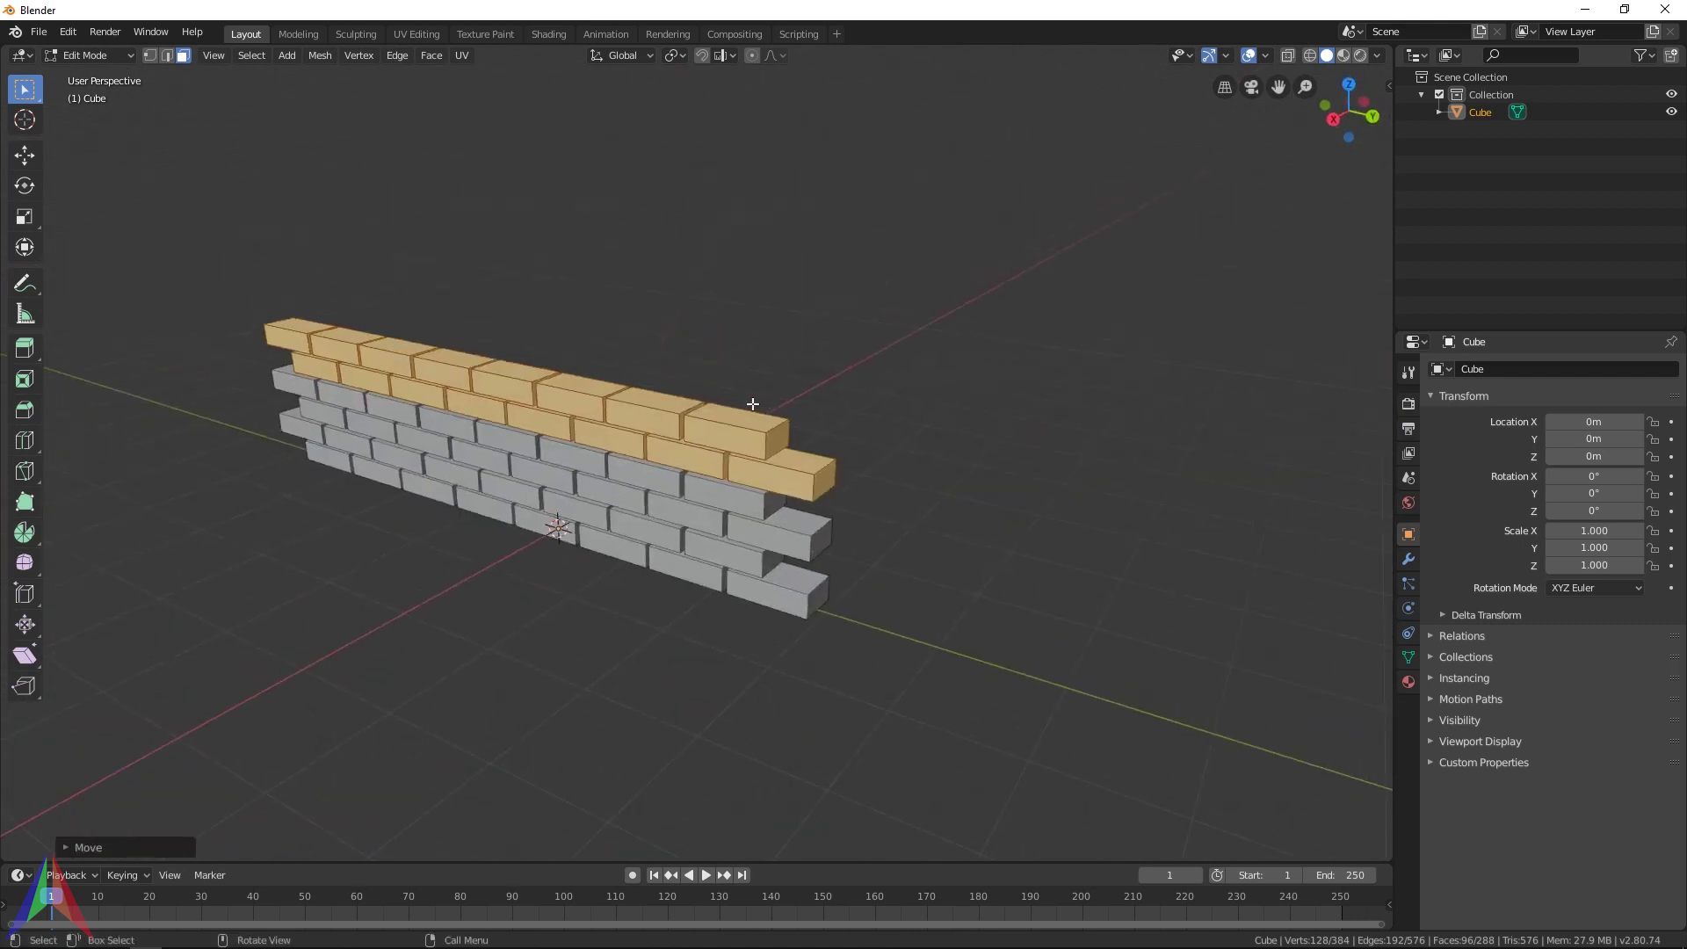
{"action": "key", "text": "a"}
{"action": "middle_click_drag", "start_coordinate": [866, 467], "coordinate": [1041, 468]}
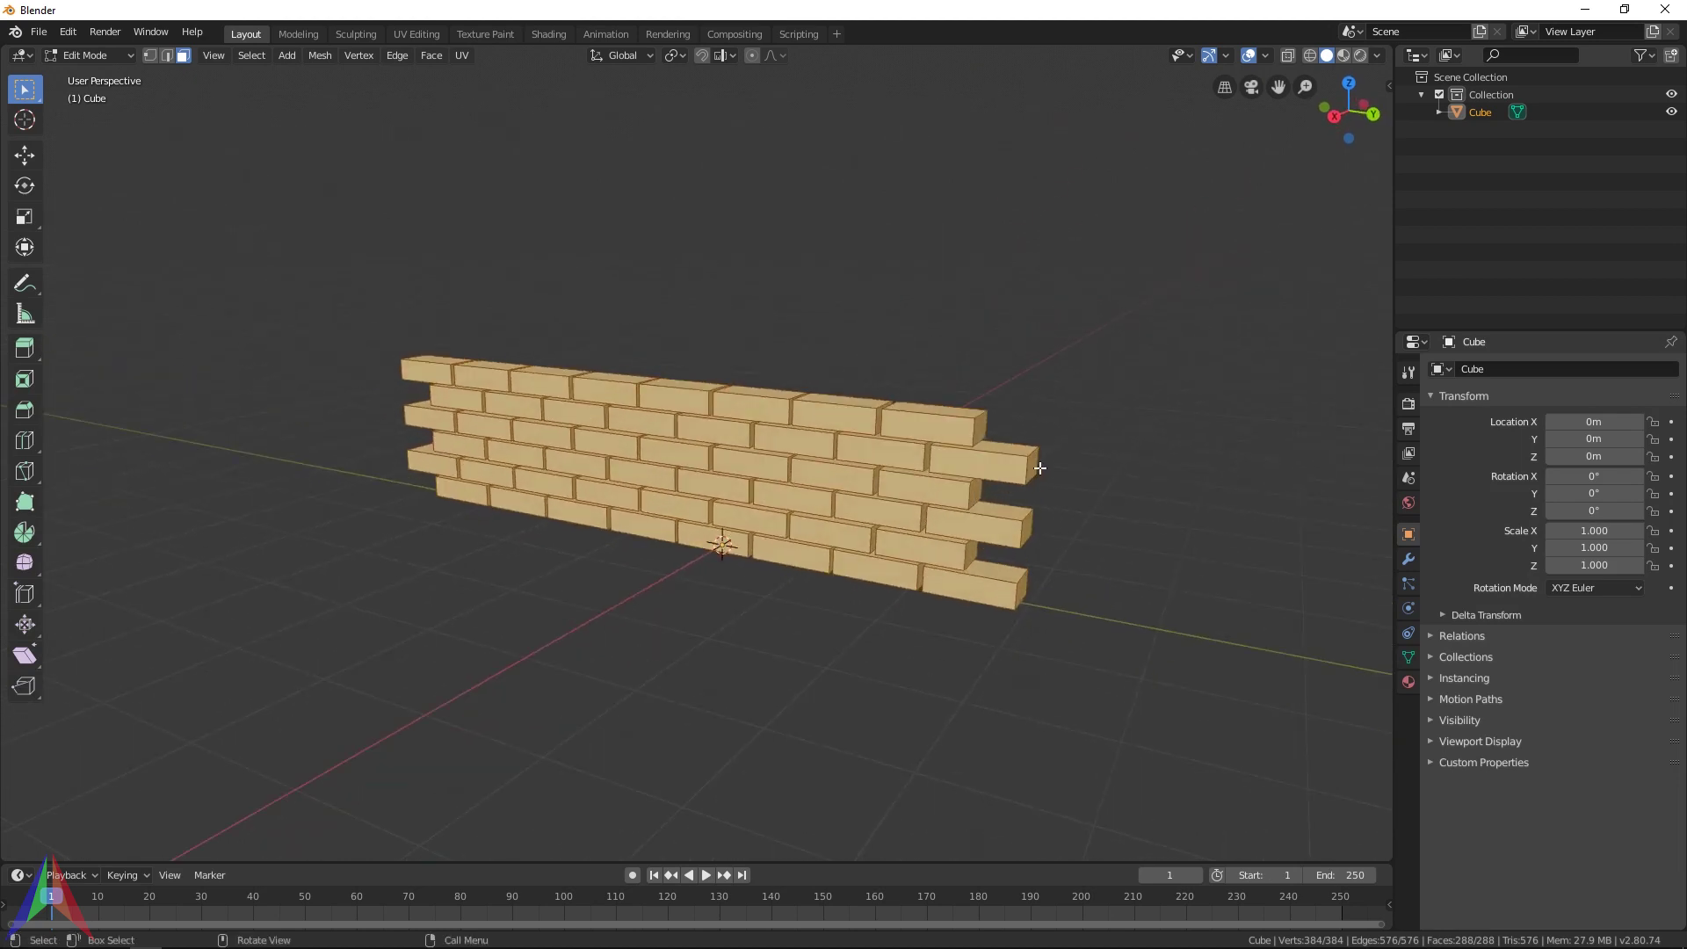
{"action": "key", "text": "alt+a"}
{"action": "middle_click_drag", "start_coordinate": [1057, 475], "coordinate": [868, 423]}
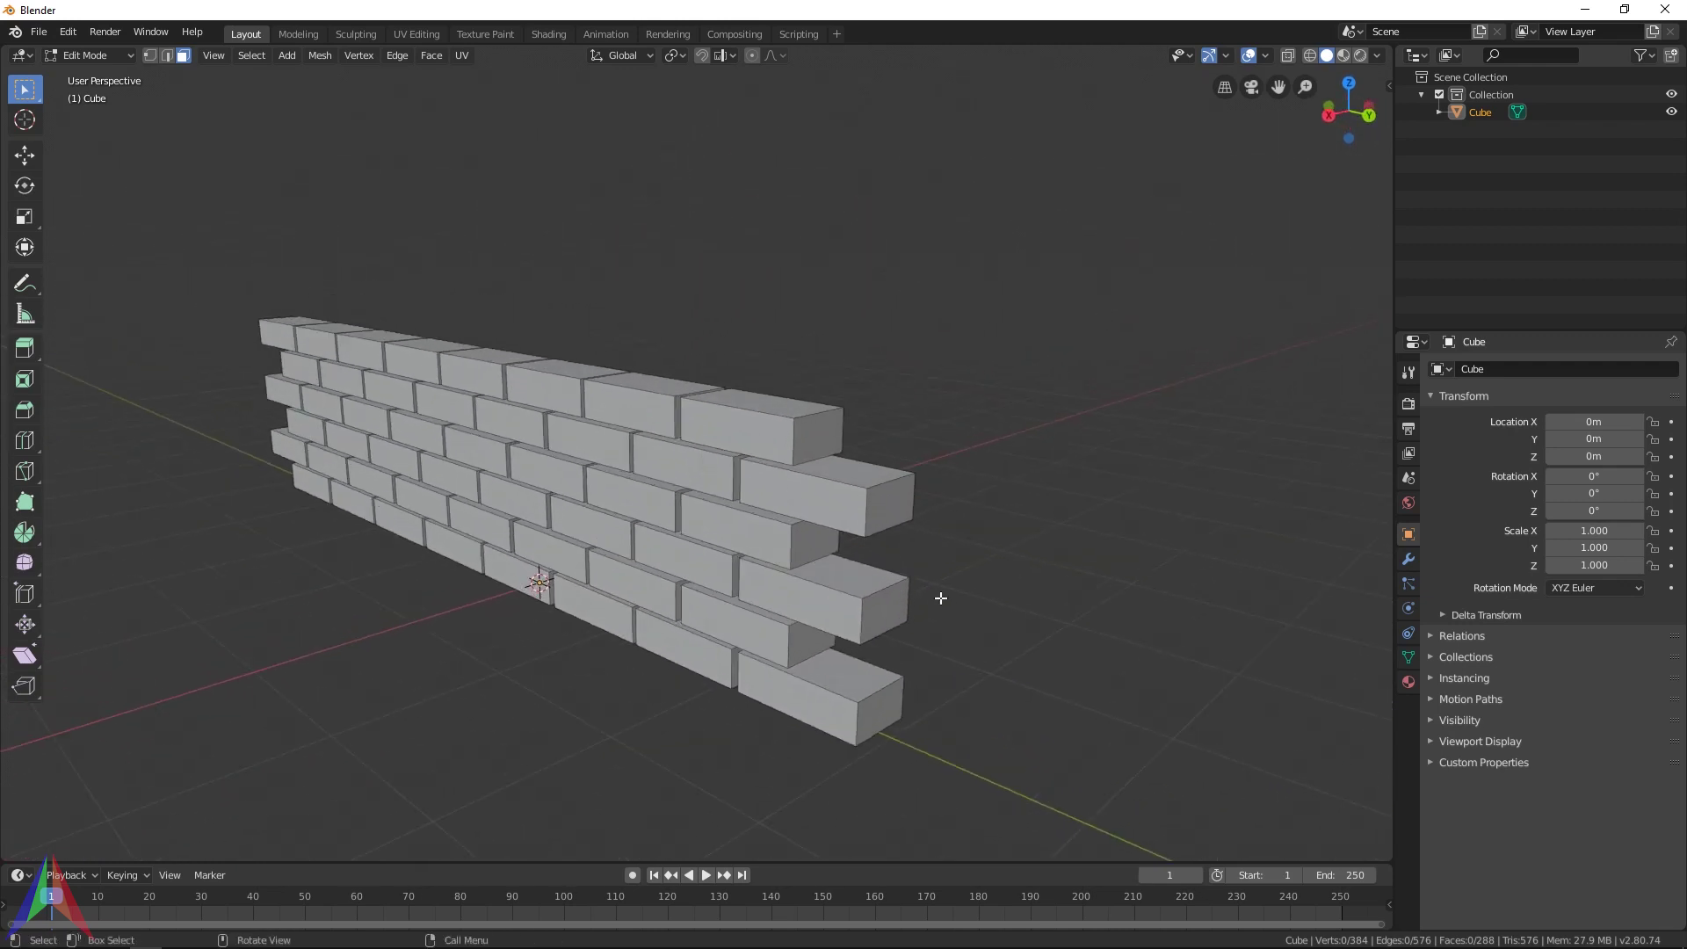
{"action": "key", "text": "a"}
{"action": "middle_click_drag", "start_coordinate": [938, 599], "coordinate": [858, 629]}
{"action": "key", "text": "alt+a"}
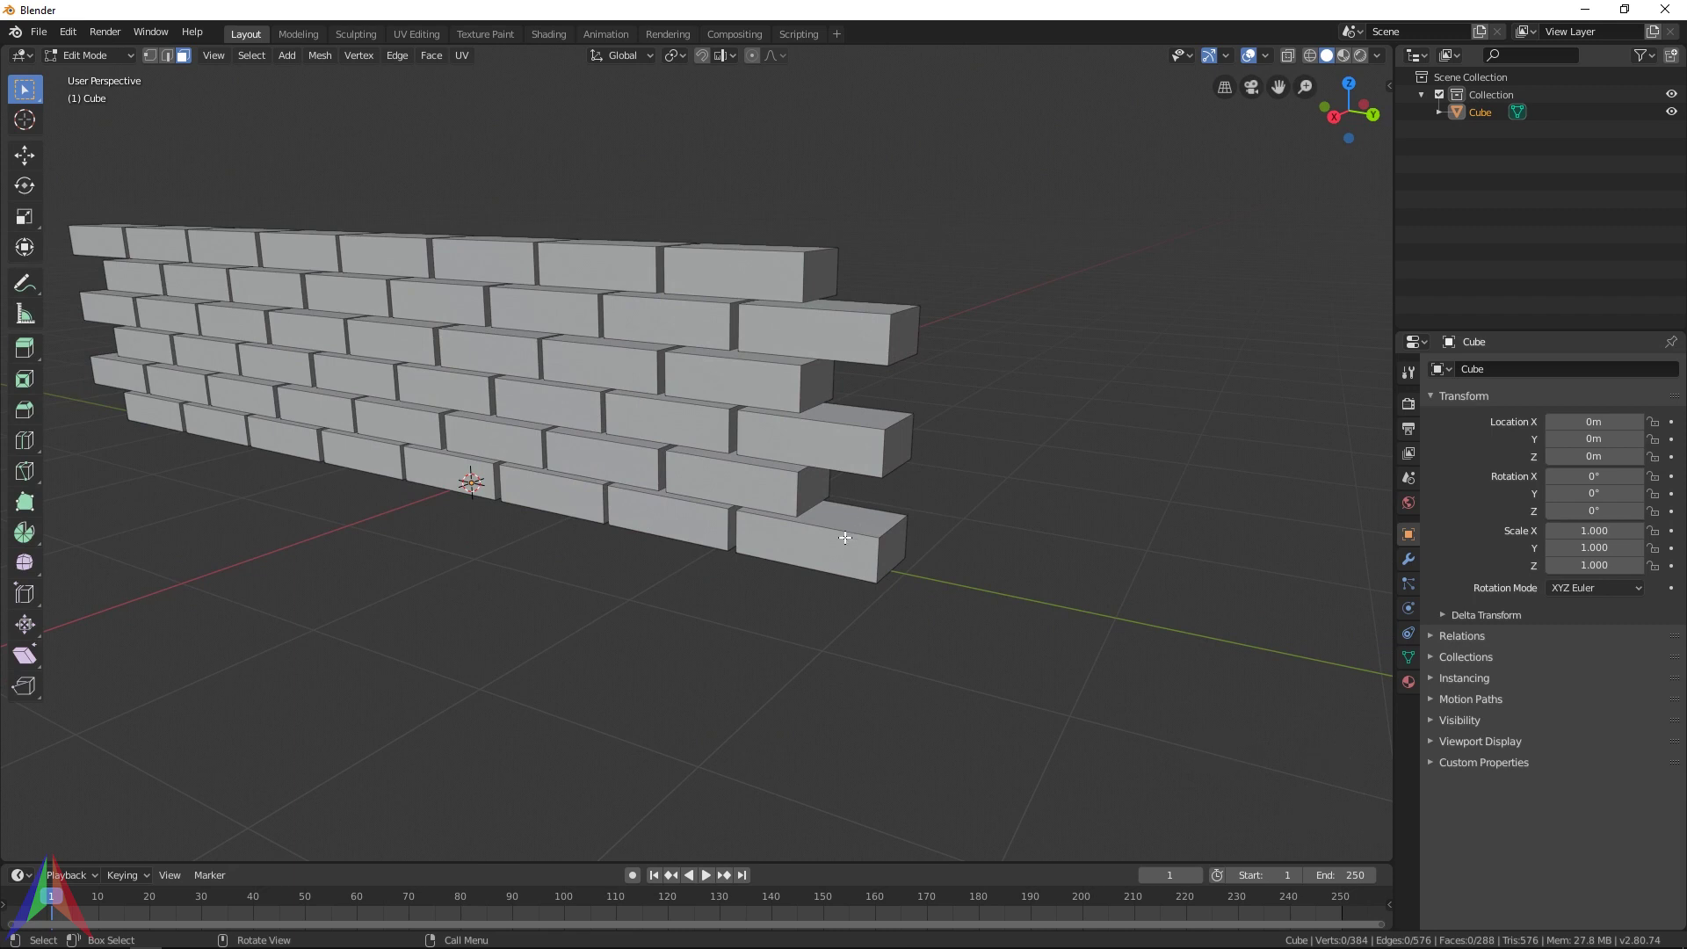
{"action": "key", "text": "l"}
{"action": "middle_click_drag", "start_coordinate": [845, 537], "coordinate": [1030, 507]}
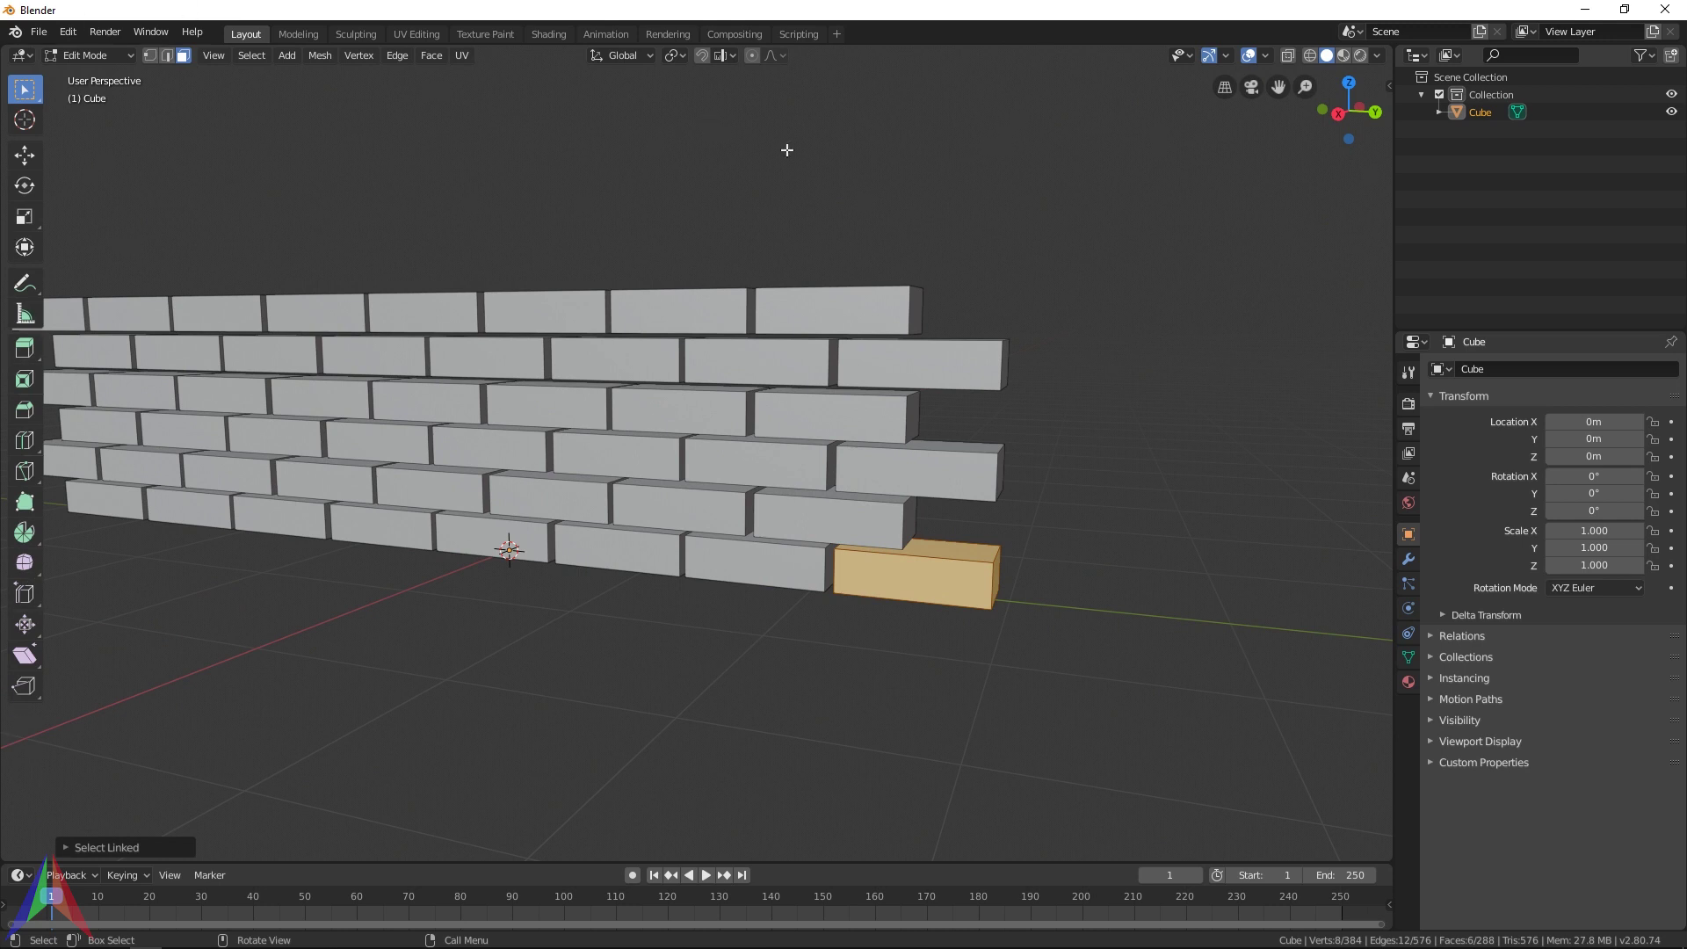
{"action": "left_click", "coordinate": [113, 53]}
{"action": "left_click", "coordinate": [95, 75]}
{"action": "middle_click_drag", "start_coordinate": [457, 210], "coordinate": [555, 246]}
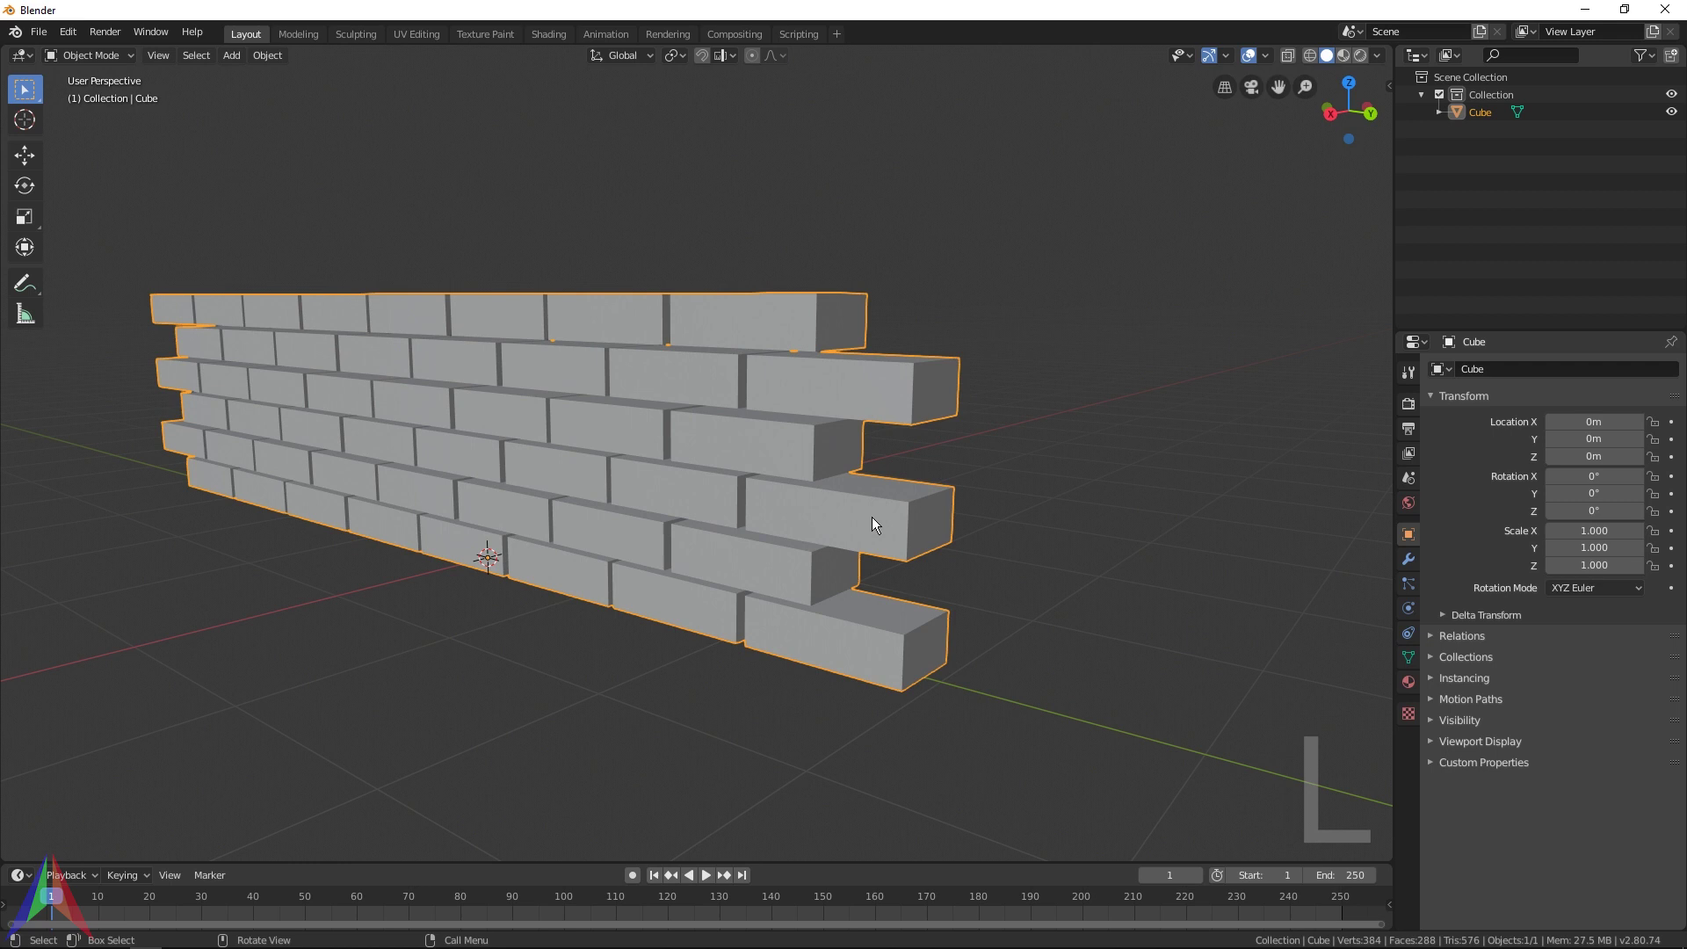
{"action": "left_click", "coordinate": [86, 55]}
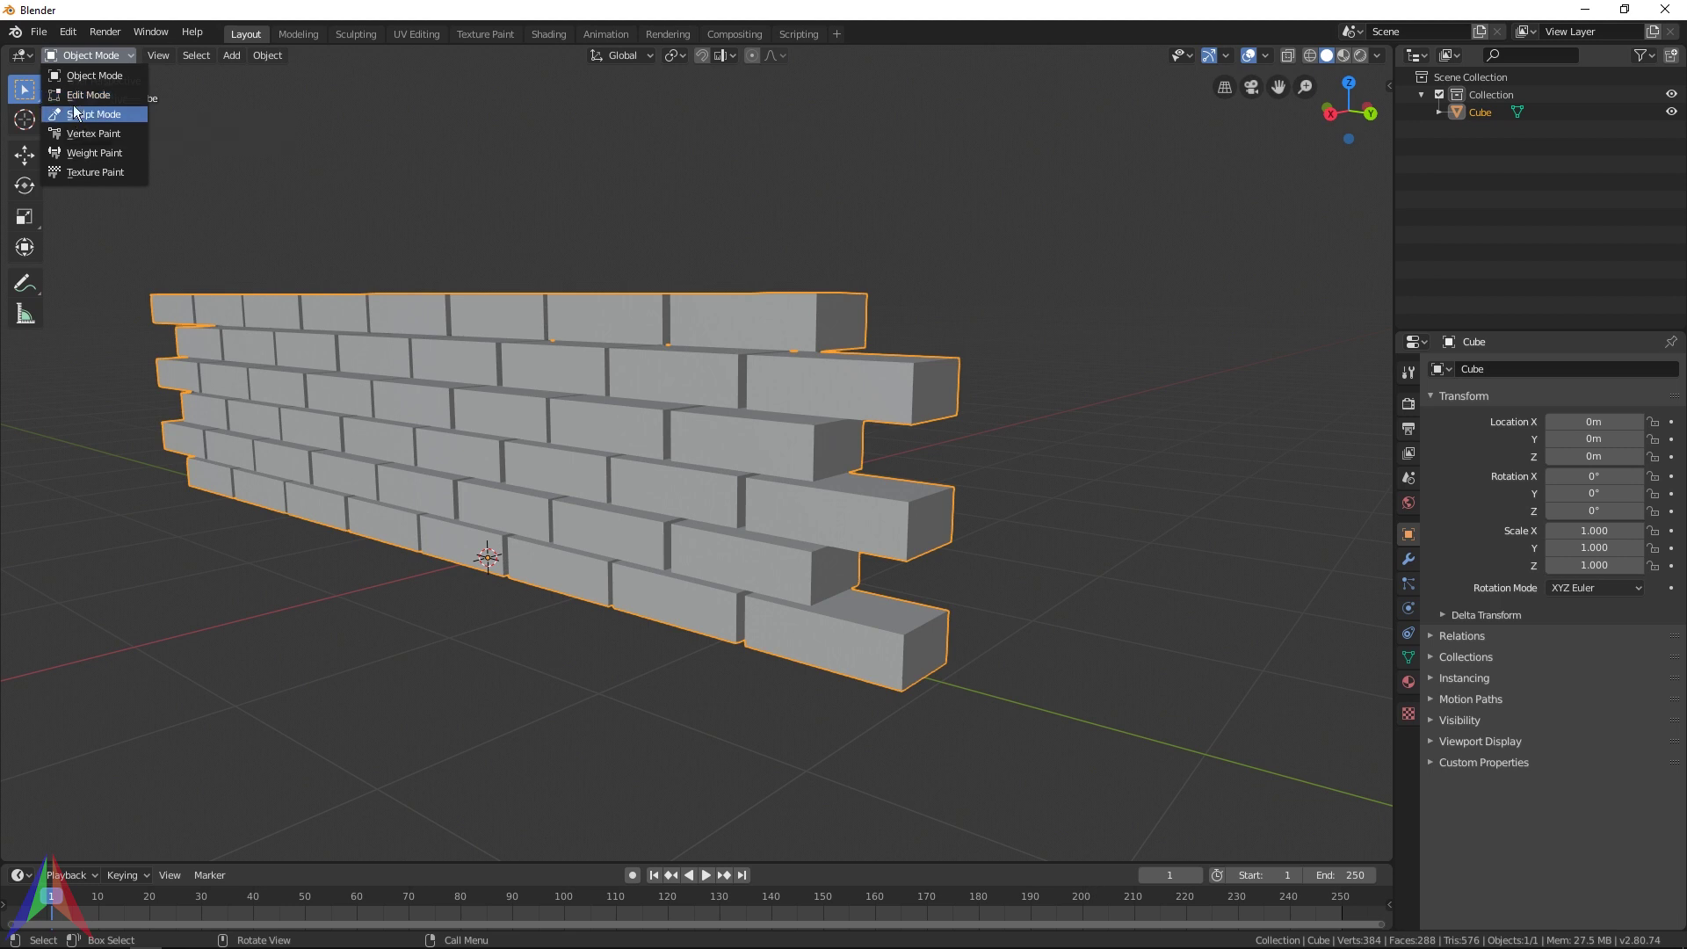
{"action": "left_click", "coordinate": [68, 92]}
{"action": "middle_click_drag", "start_coordinate": [828, 499], "coordinate": [19, 120]}
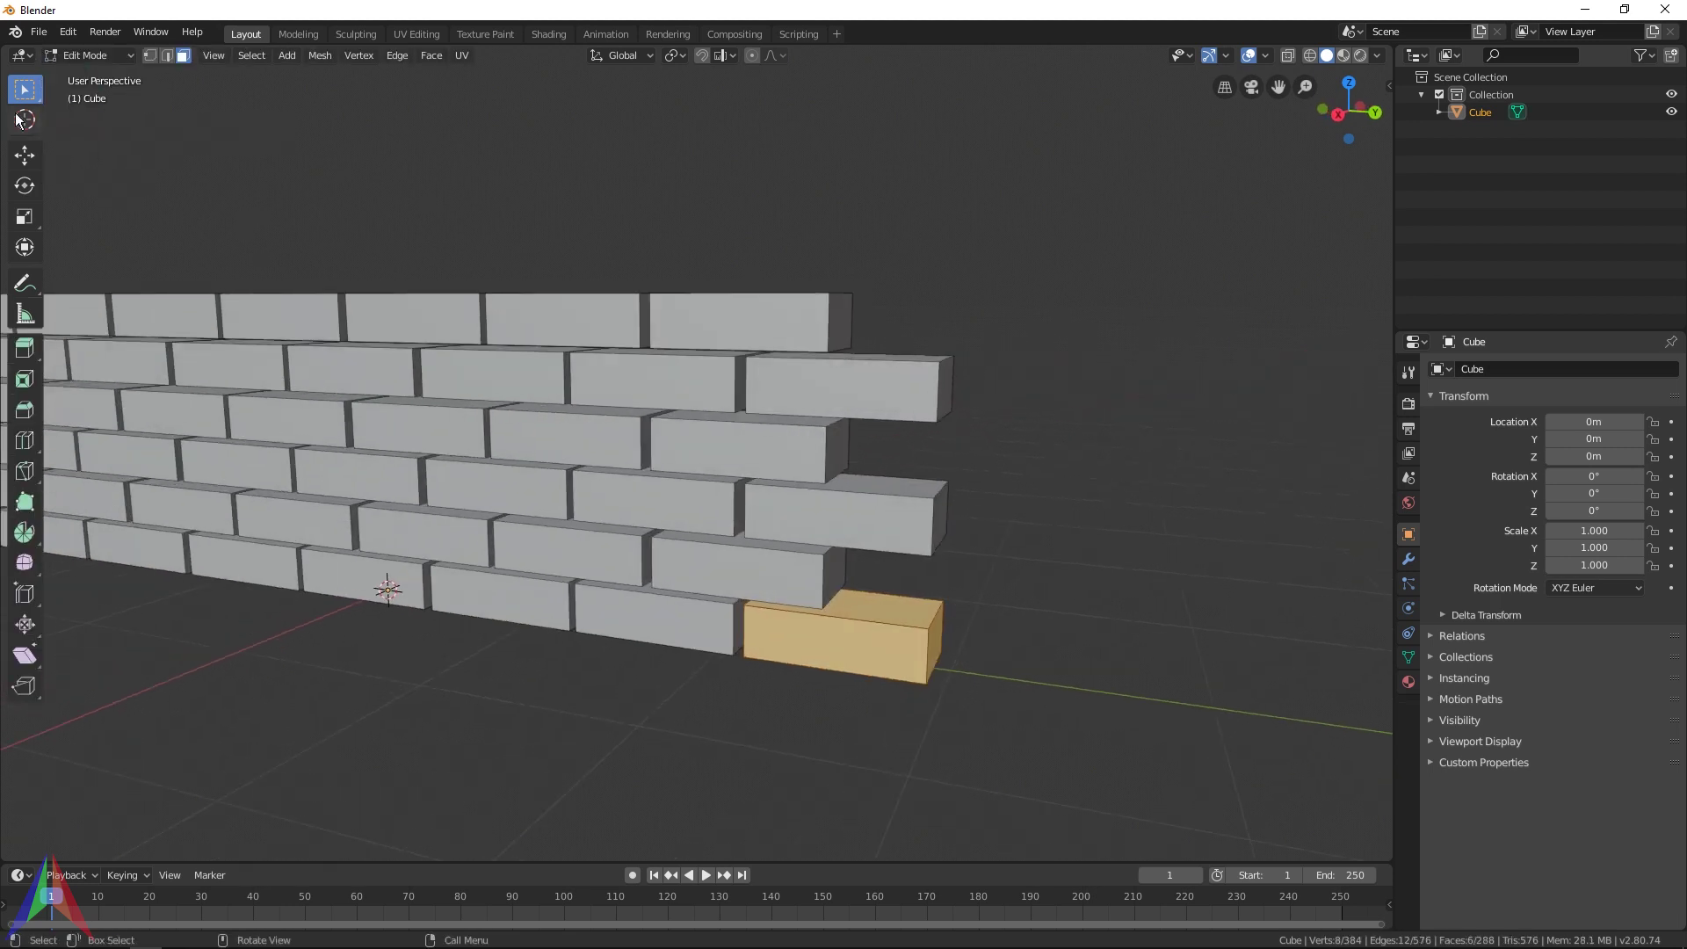
{"action": "middle_click_drag", "start_coordinate": [914, 678], "coordinate": [877, 632]}
{"action": "key", "text": "alt+a"}
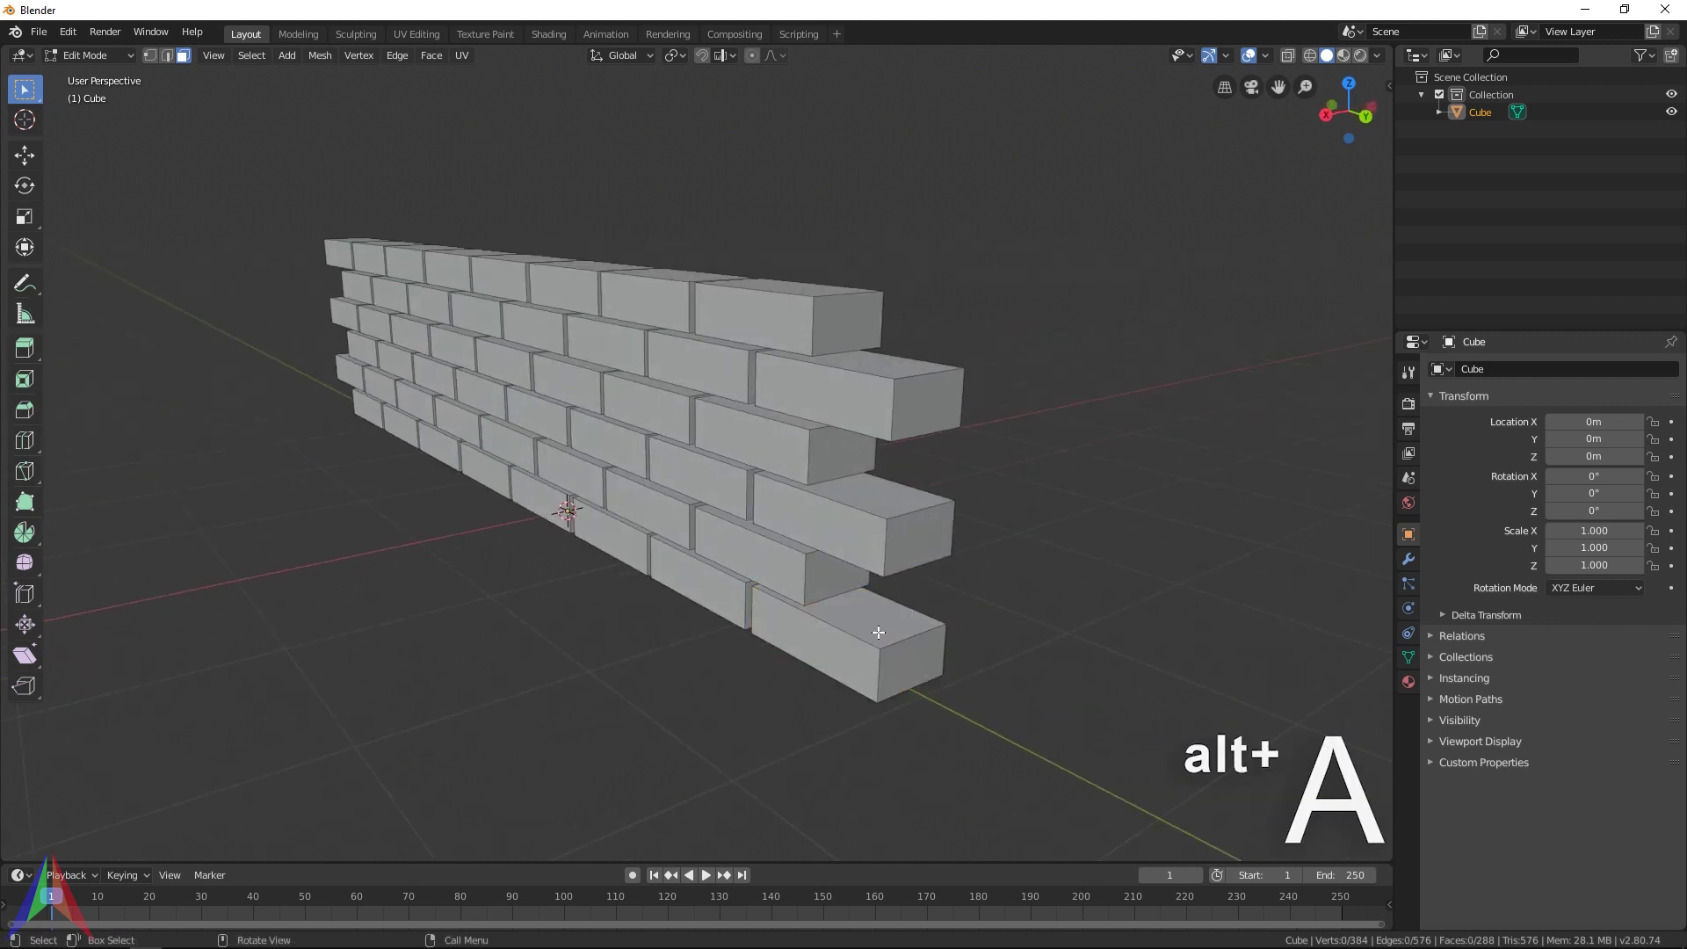
{"action": "key", "text": "l"}
{"action": "scroll", "coordinate": [878, 650], "scroll_direction": "up", "scroll_amount": 5}
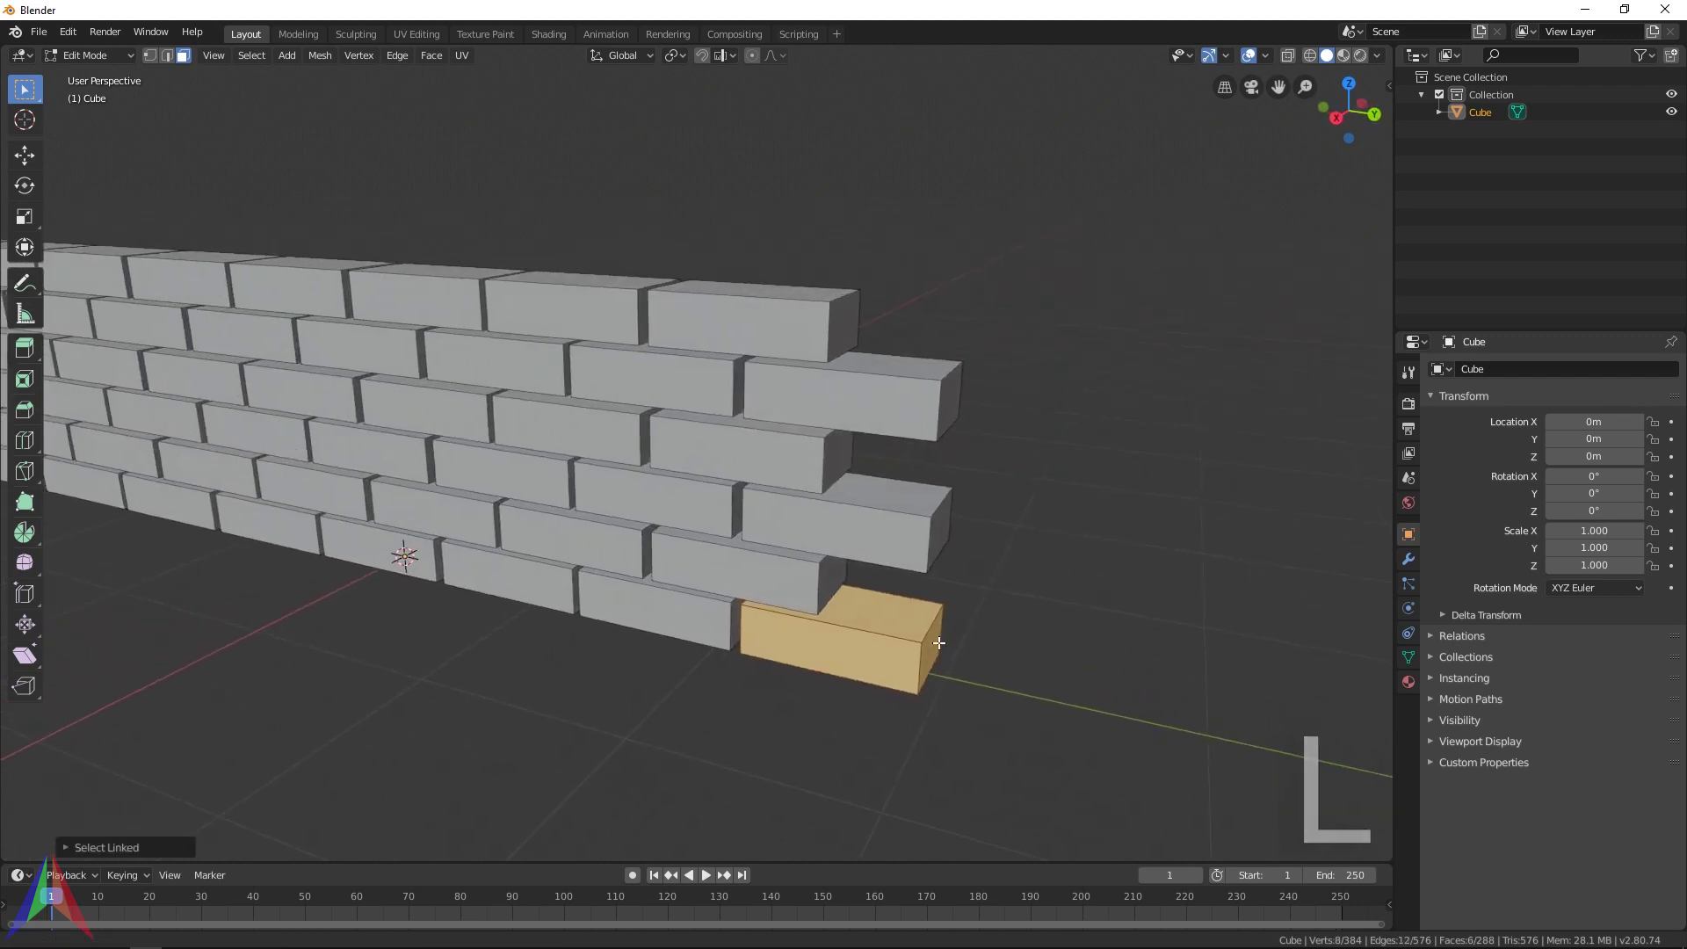
{"action": "middle_click_drag", "start_coordinate": [887, 673], "coordinate": [857, 561]}
Rotate the bottom-right brick about Z and slide it outward along the ground plane
{"action": "key", "text": "r"}
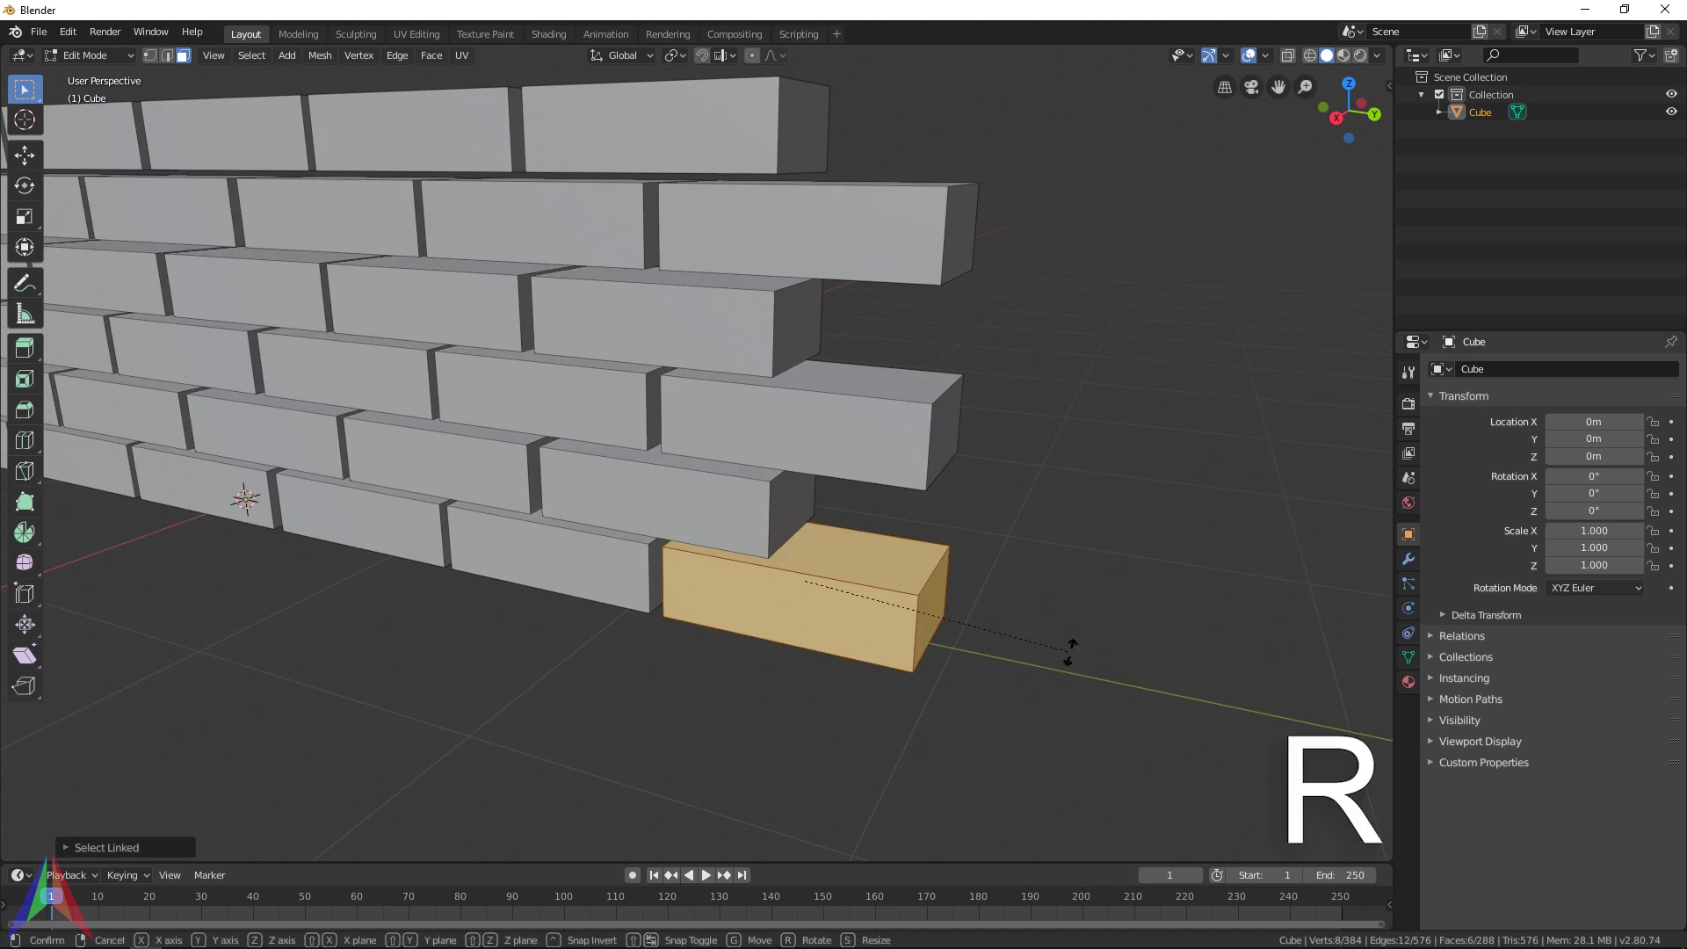
{"action": "key", "text": "z"}
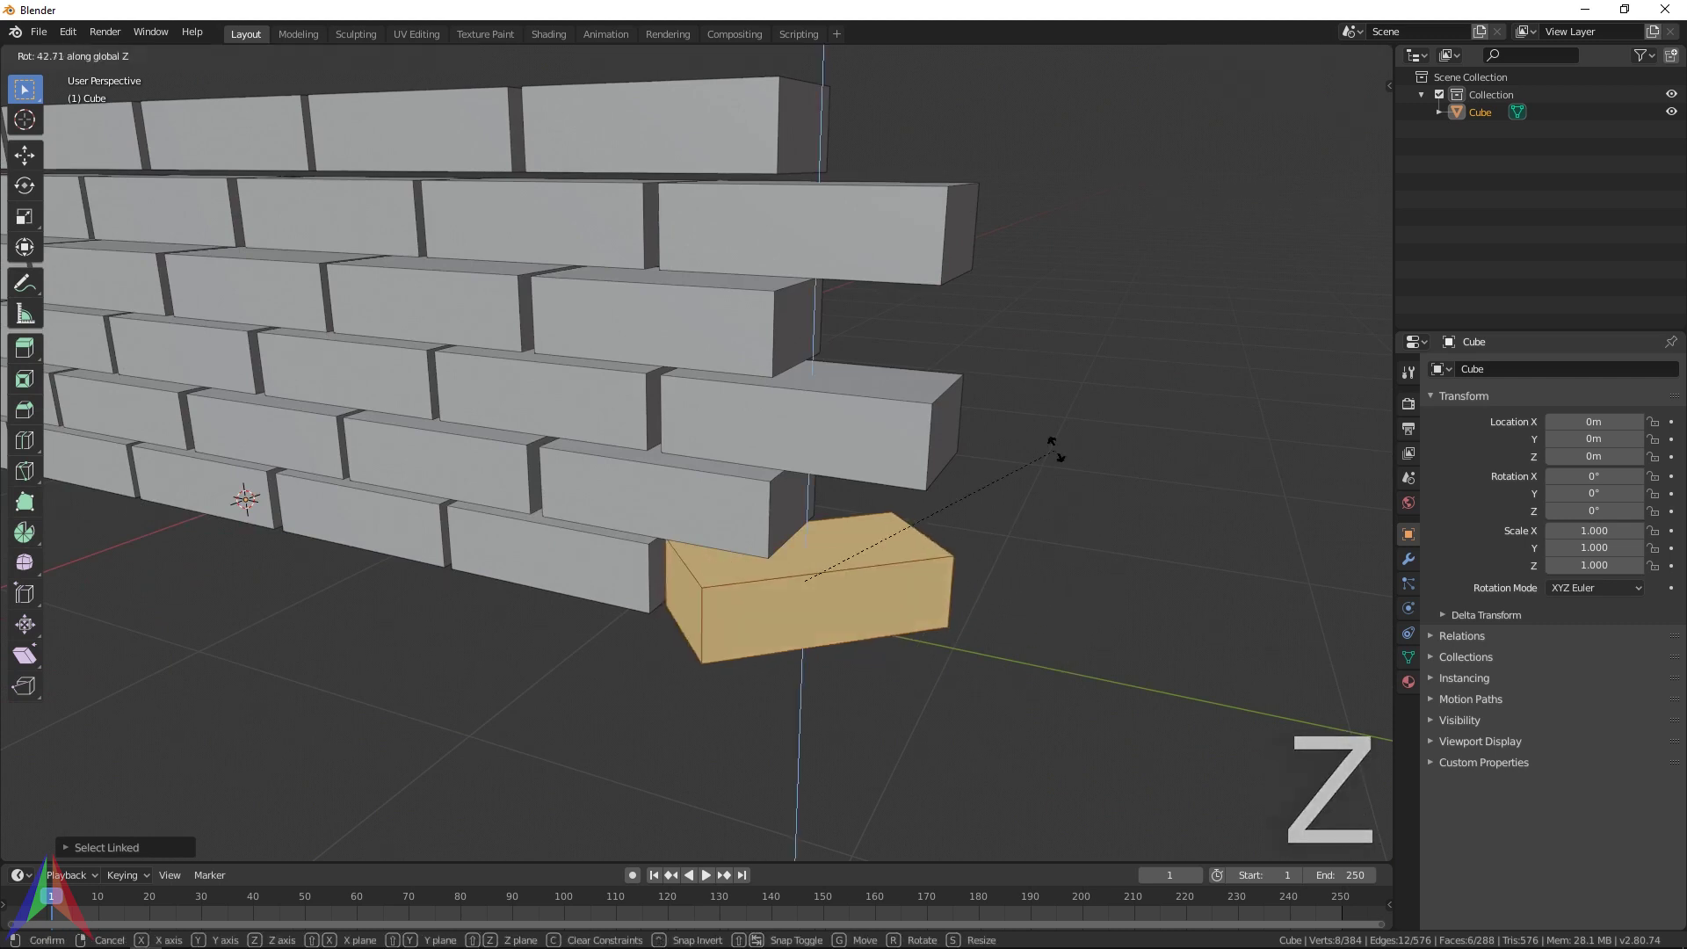
{"action": "left_click", "coordinate": [1058, 482]}
{"action": "key", "text": "g"}
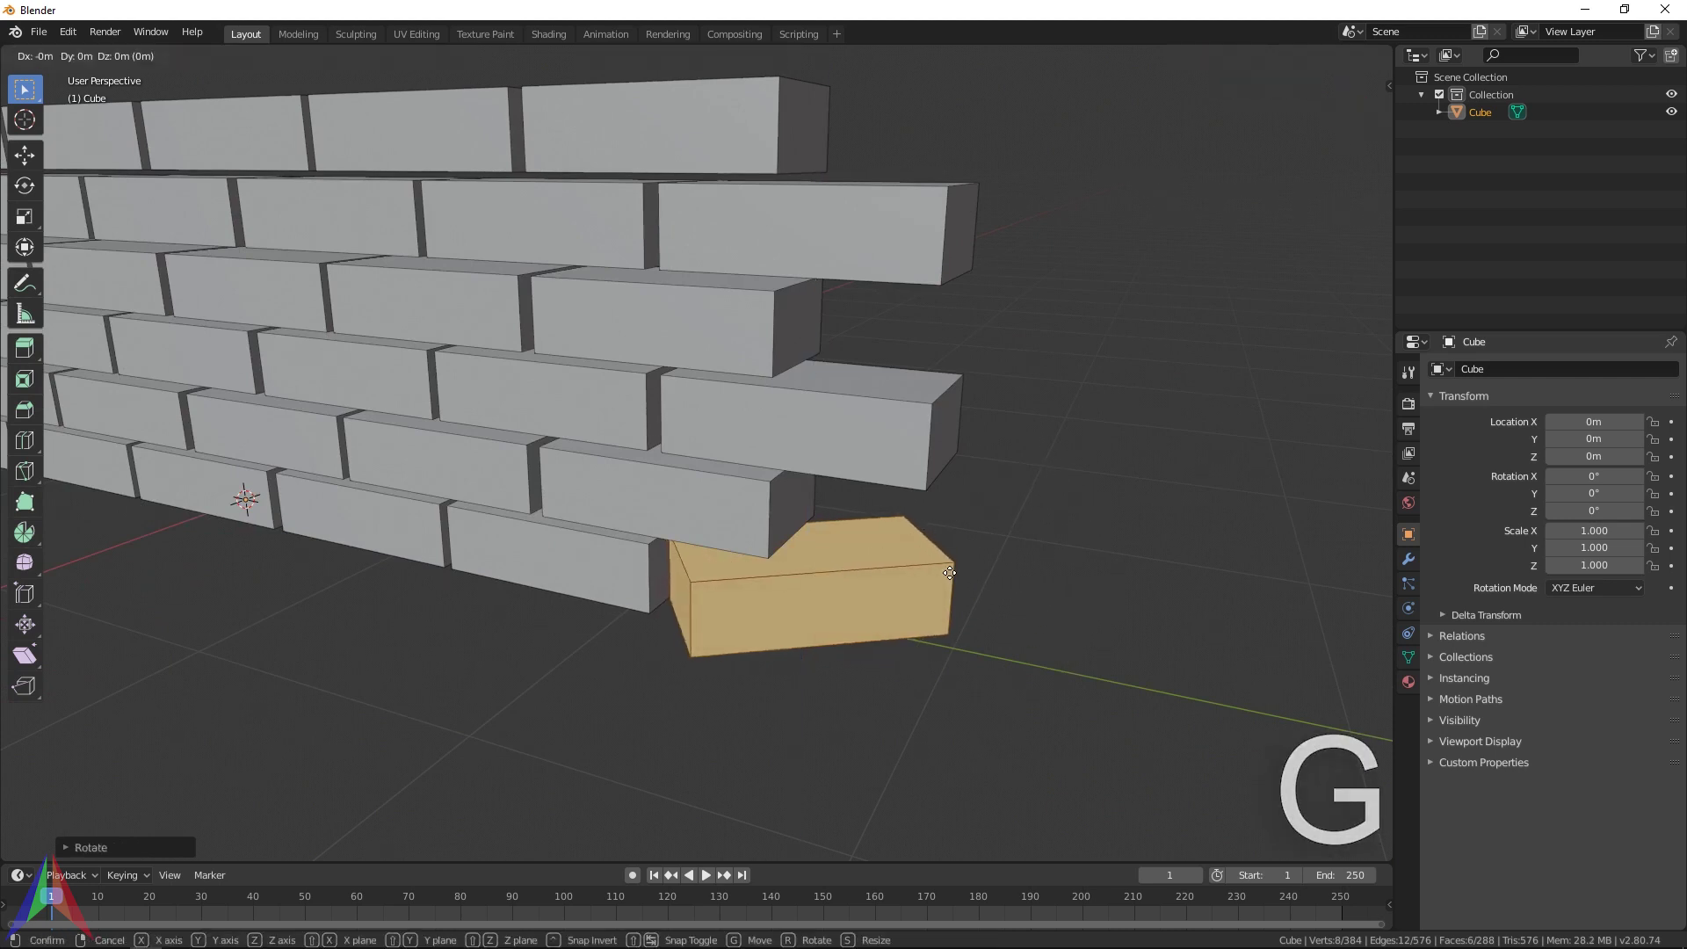
{"action": "key", "text": "shift+z"}
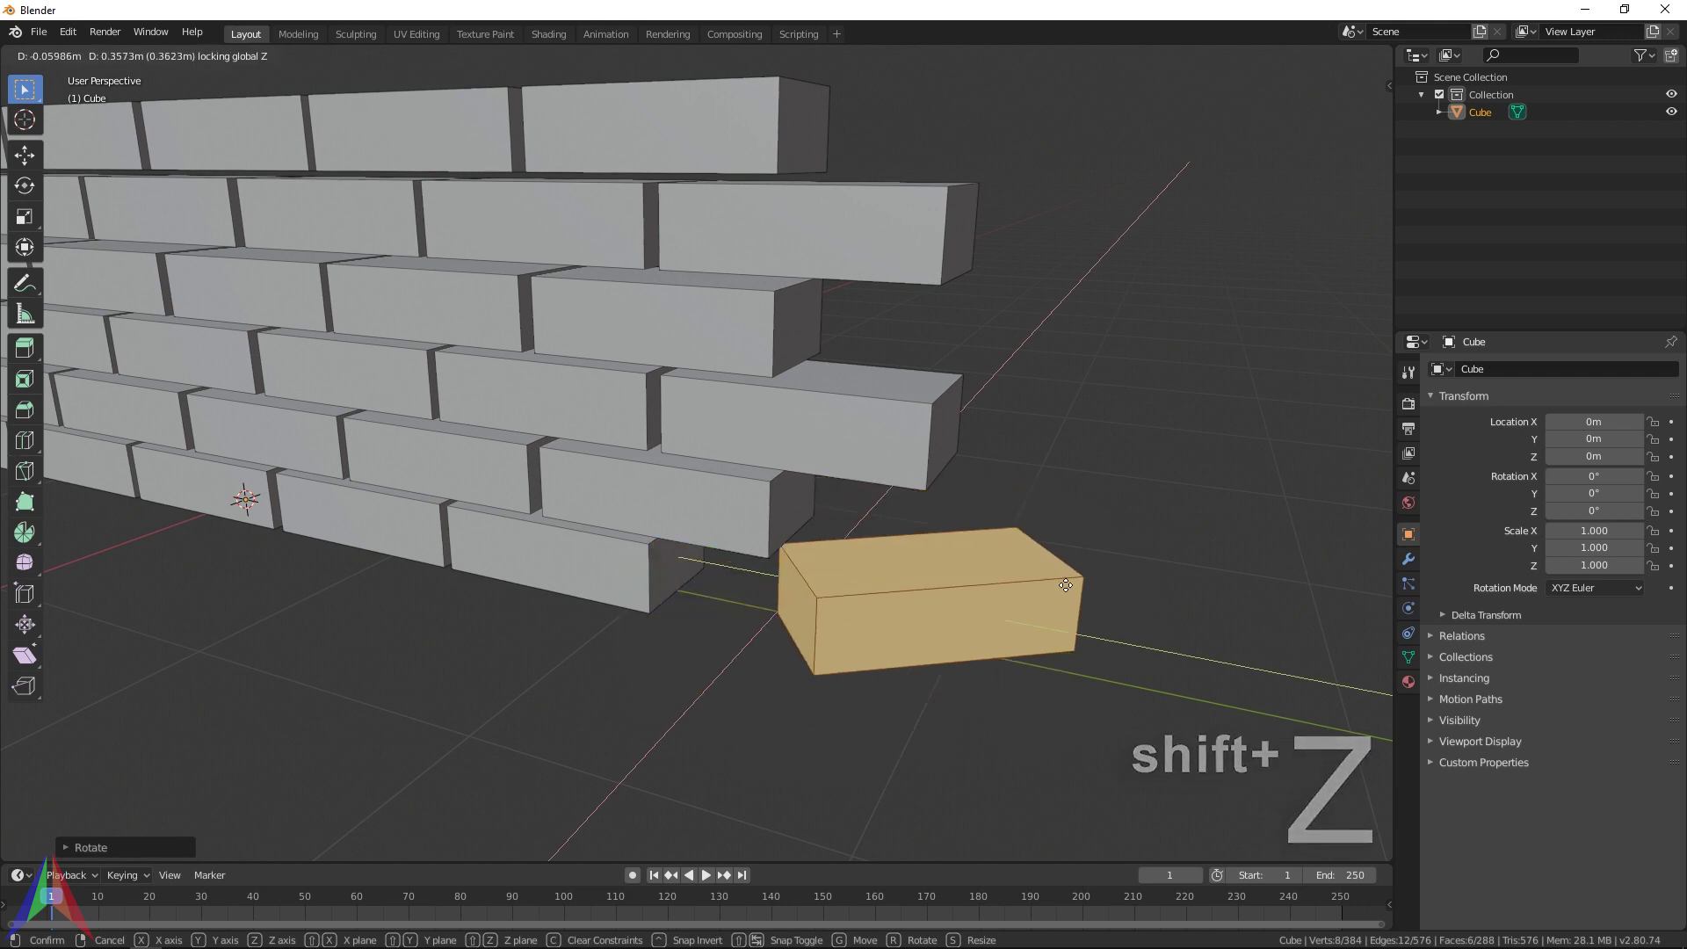
{"action": "left_click", "coordinate": [1031, 563]}
{"action": "middle_click_drag", "start_coordinate": [1031, 563], "coordinate": [821, 476]}
{"action": "scroll", "coordinate": [1026, 572], "scroll_direction": "down", "scroll_amount": 3}
Delete four bricks at the wall's top-right end
{"action": "key", "text": "alt+a"}
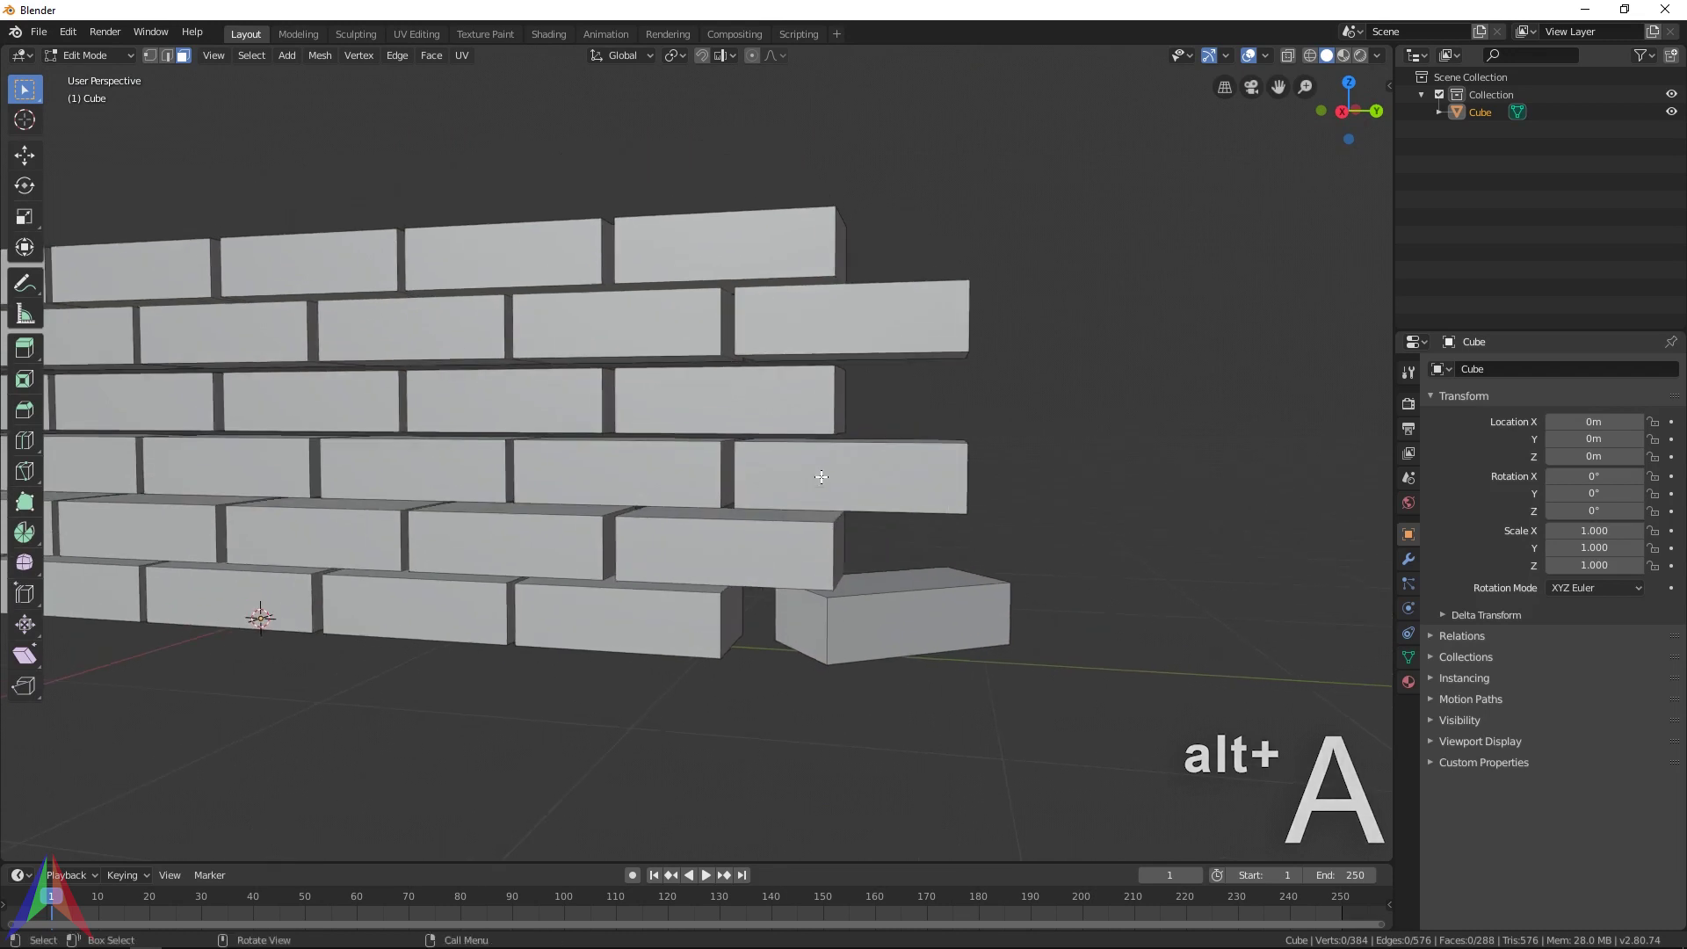
{"action": "key", "text": "l"}
{"action": "key", "text": "l"}
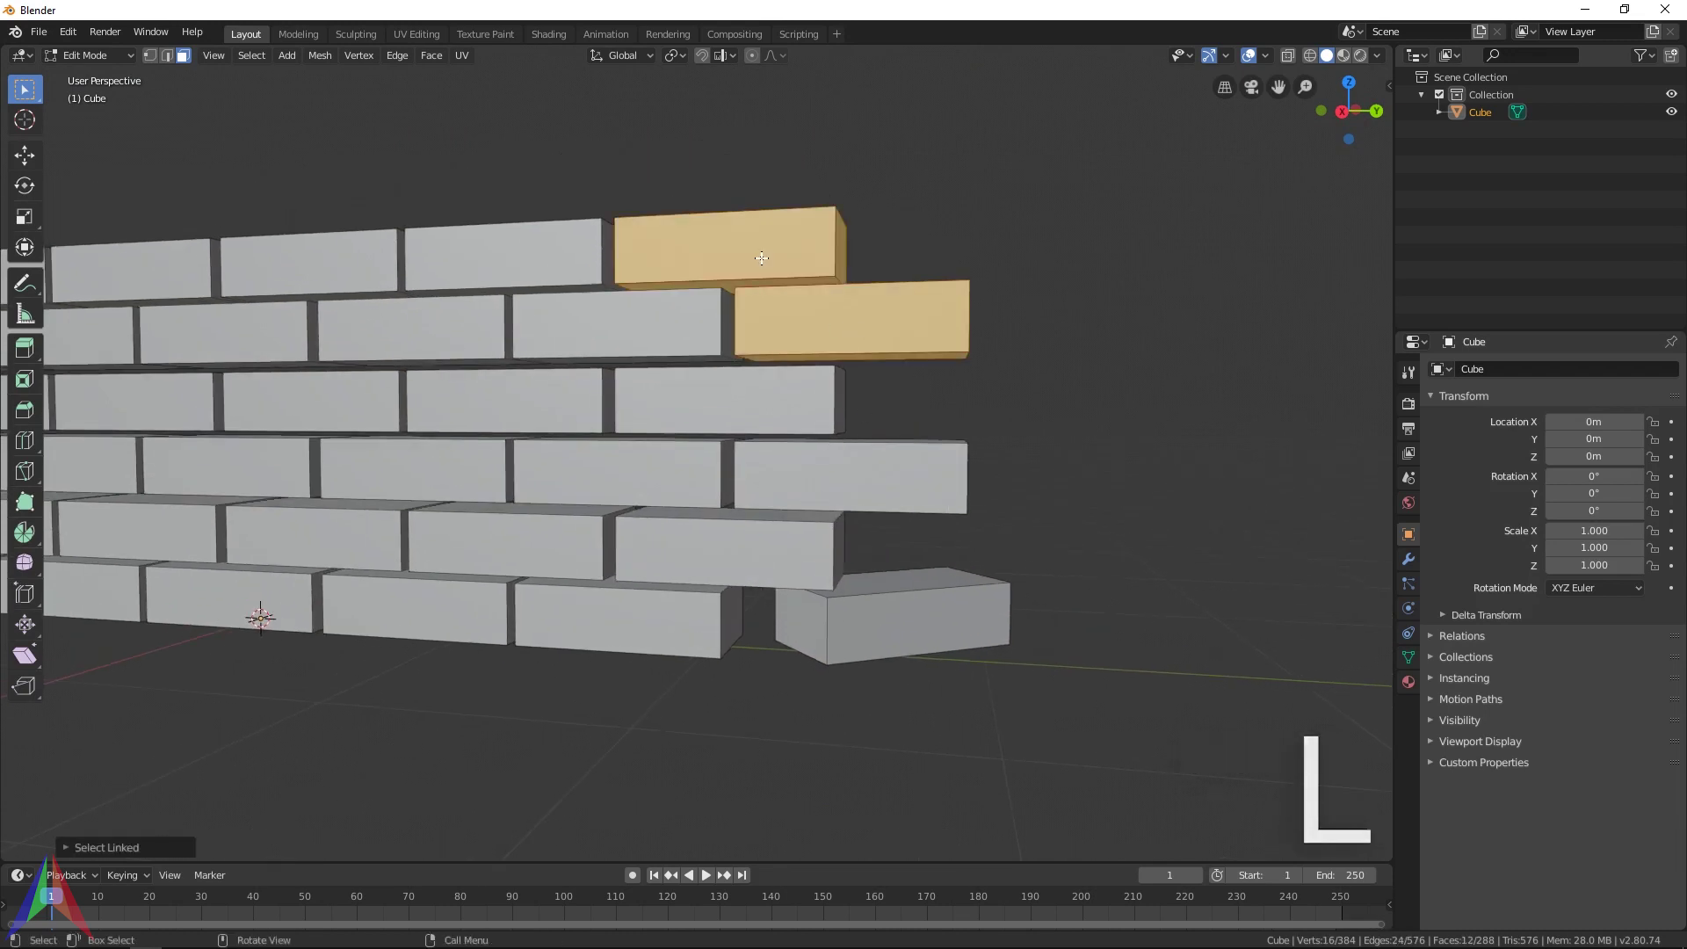
{"action": "key", "text": "l"}
{"action": "middle_click_drag", "start_coordinate": [904, 467], "coordinate": [524, 381]}
{"action": "key", "text": "l"}
{"action": "scroll", "coordinate": [421, 337], "scroll_direction": "down", "scroll_amount": 5}
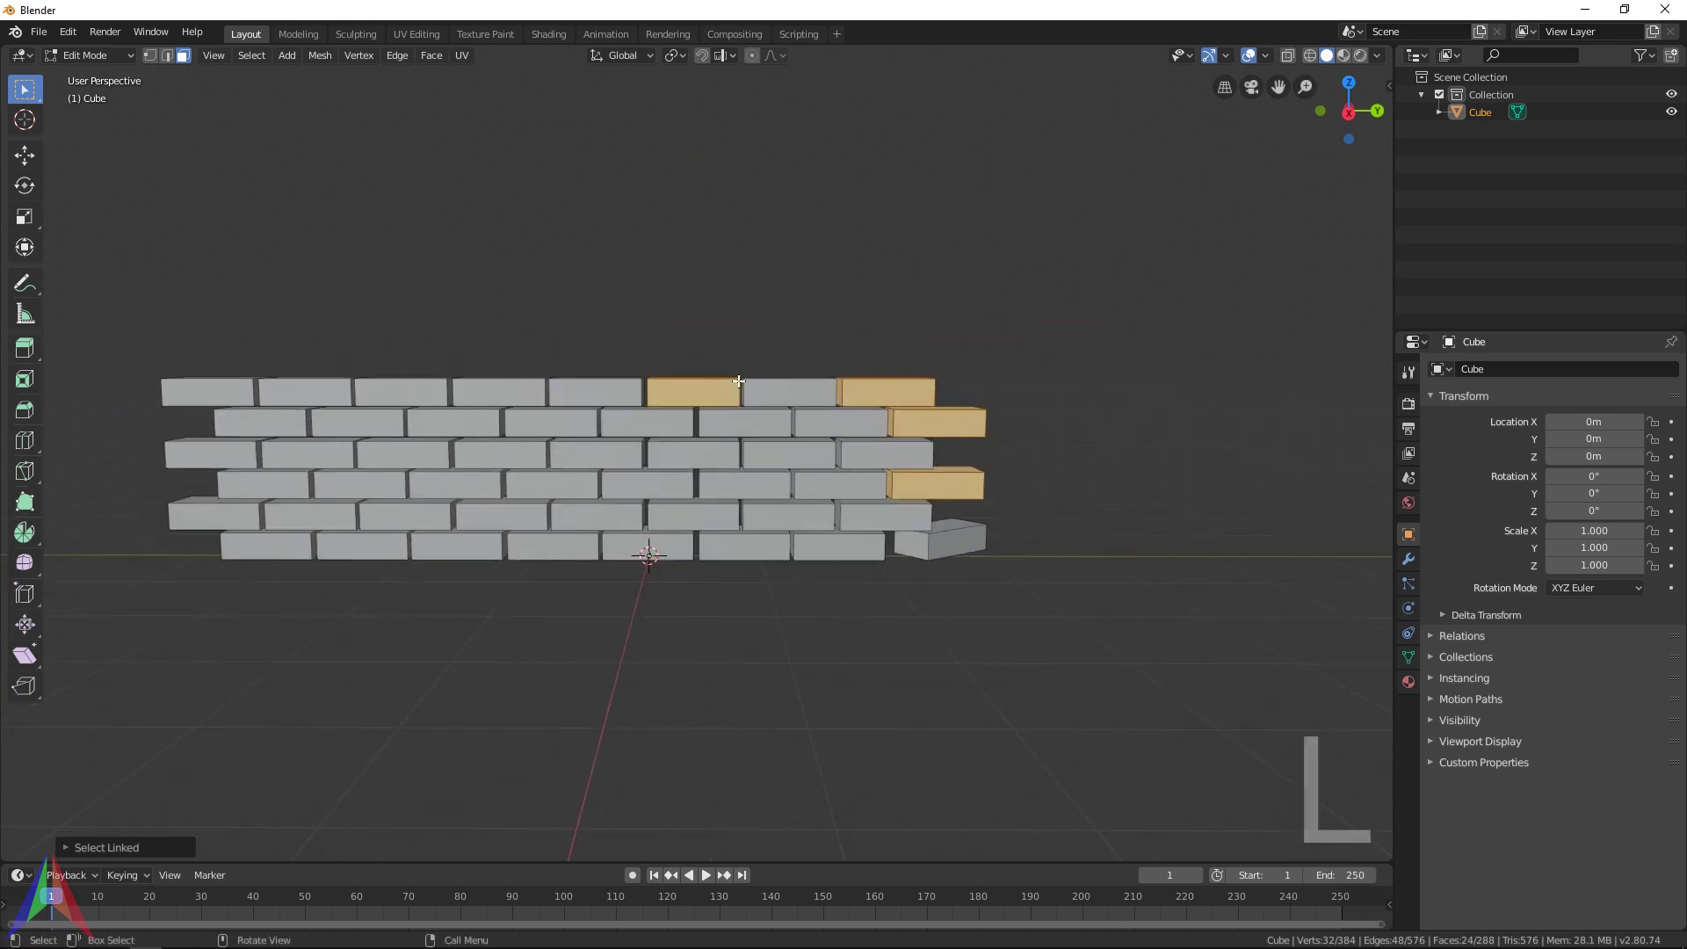
{"action": "key", "text": "x"}
{"action": "left_click", "coordinate": [725, 379]}
Delete five bricks at the wall's left end
{"action": "middle_click_drag", "start_coordinate": [726, 386], "coordinate": [1025, 386], "text": "shift"}
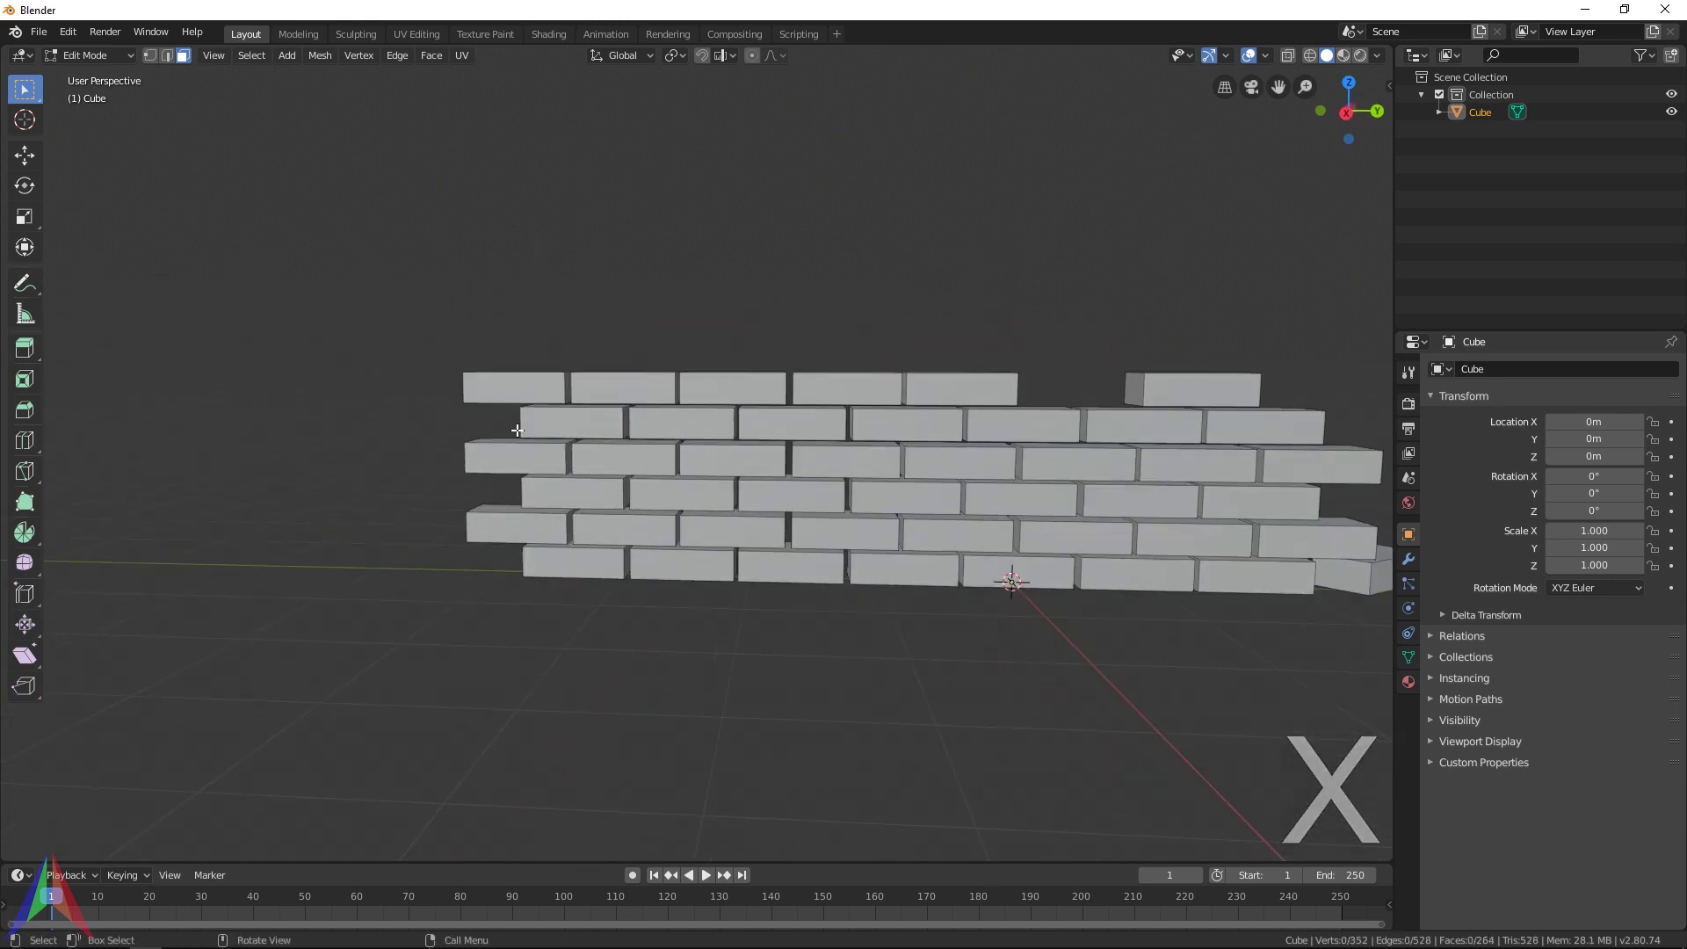
{"action": "scroll", "coordinate": [657, 331], "scroll_direction": "up", "scroll_amount": 5}
{"action": "key", "text": "l"}
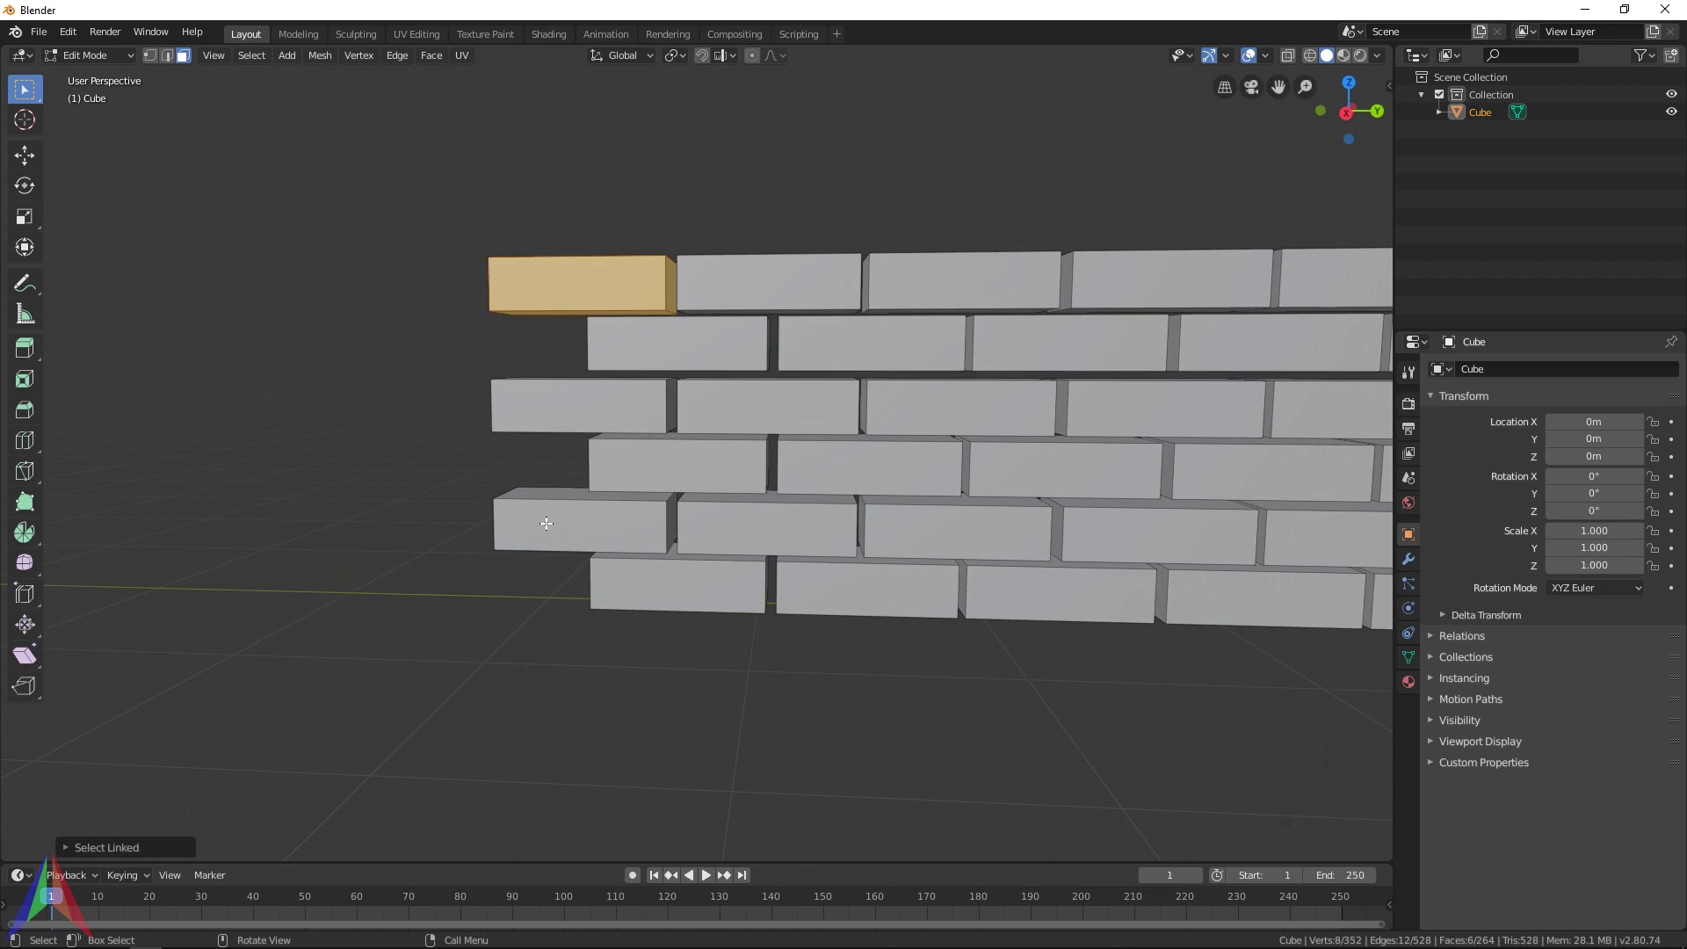
{"action": "key", "text": "l"}
{"action": "key", "text": "l"}
{"action": "key", "text": "l"}
{"action": "key", "text": "l"}
{"action": "key", "text": "x"}
{"action": "left_click", "coordinate": [939, 314]}
Select one more whole brick at the wall's left end
{"action": "mouse_move", "coordinate": [630, 448]}
{"action": "middle_mouse_down"}
{"action": "mouse_move", "coordinate": [670, 445]}
{"action": "mouse_move", "coordinate": [648, 448]}
{"action": "middle_mouse_up"}
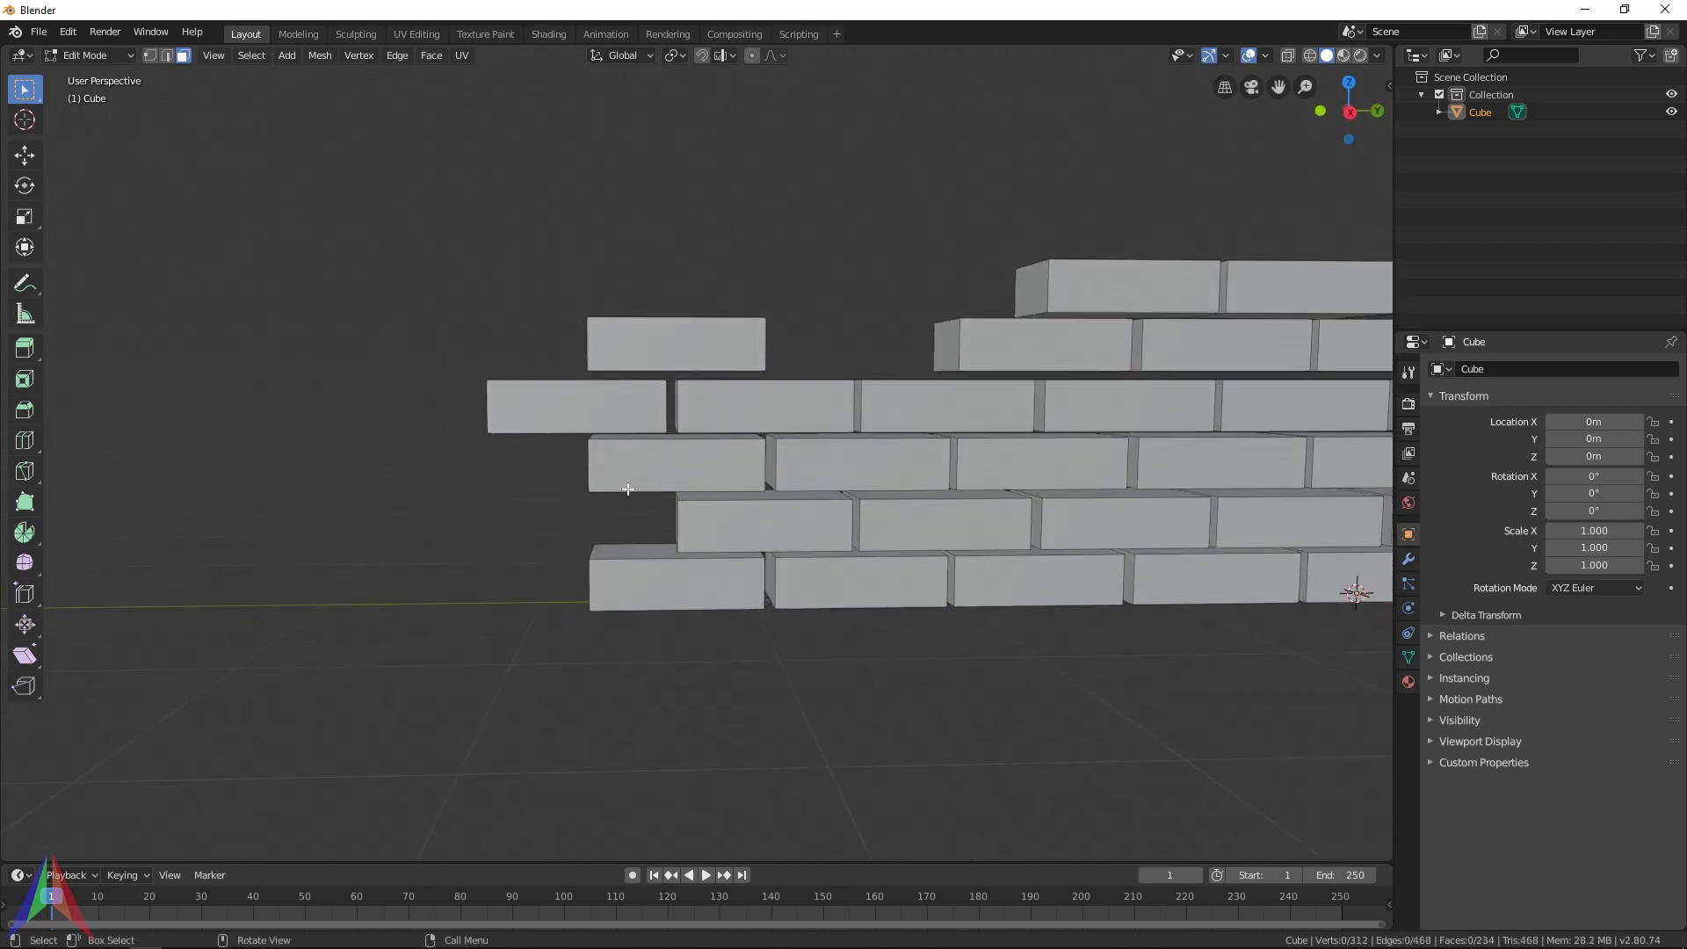
{"action": "left_click", "coordinate": [631, 483]}
{"action": "key", "text": "l"}
{"action": "middle_click_drag", "start_coordinate": [629, 474], "coordinate": [630, 461]}
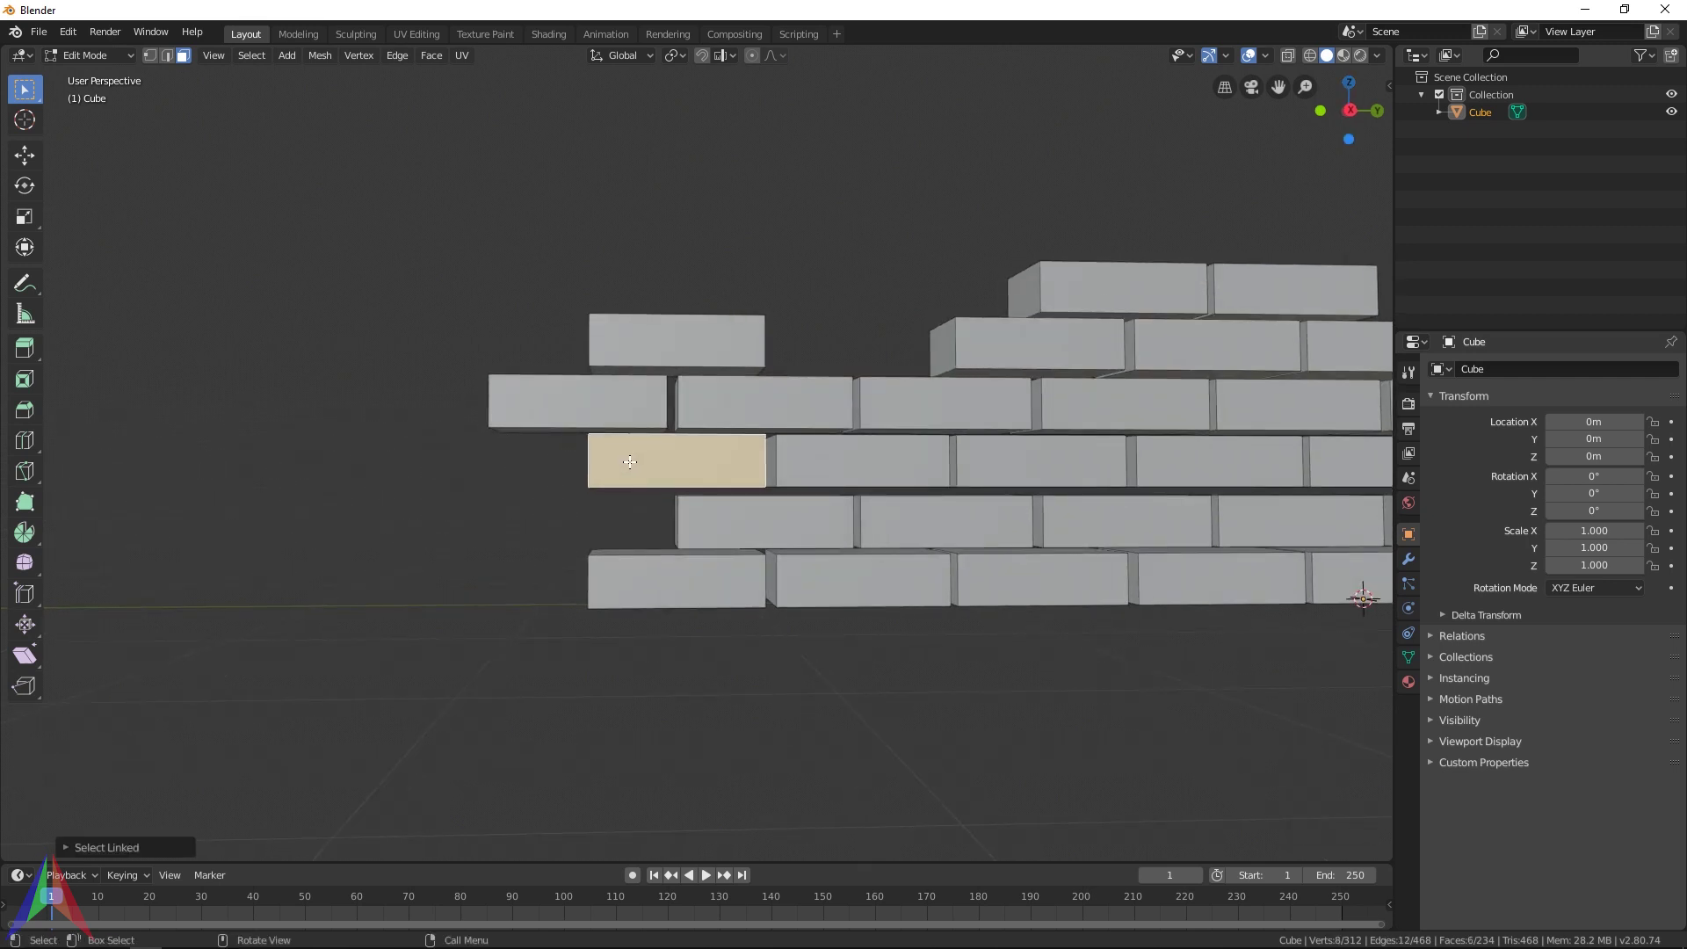
In side view, tilt and nudge the selected left-end brick out of line
{"action": "key", "text": "KP_3"}
{"action": "scroll", "coordinate": [462, 496], "scroll_direction": "up", "scroll_amount": 1}
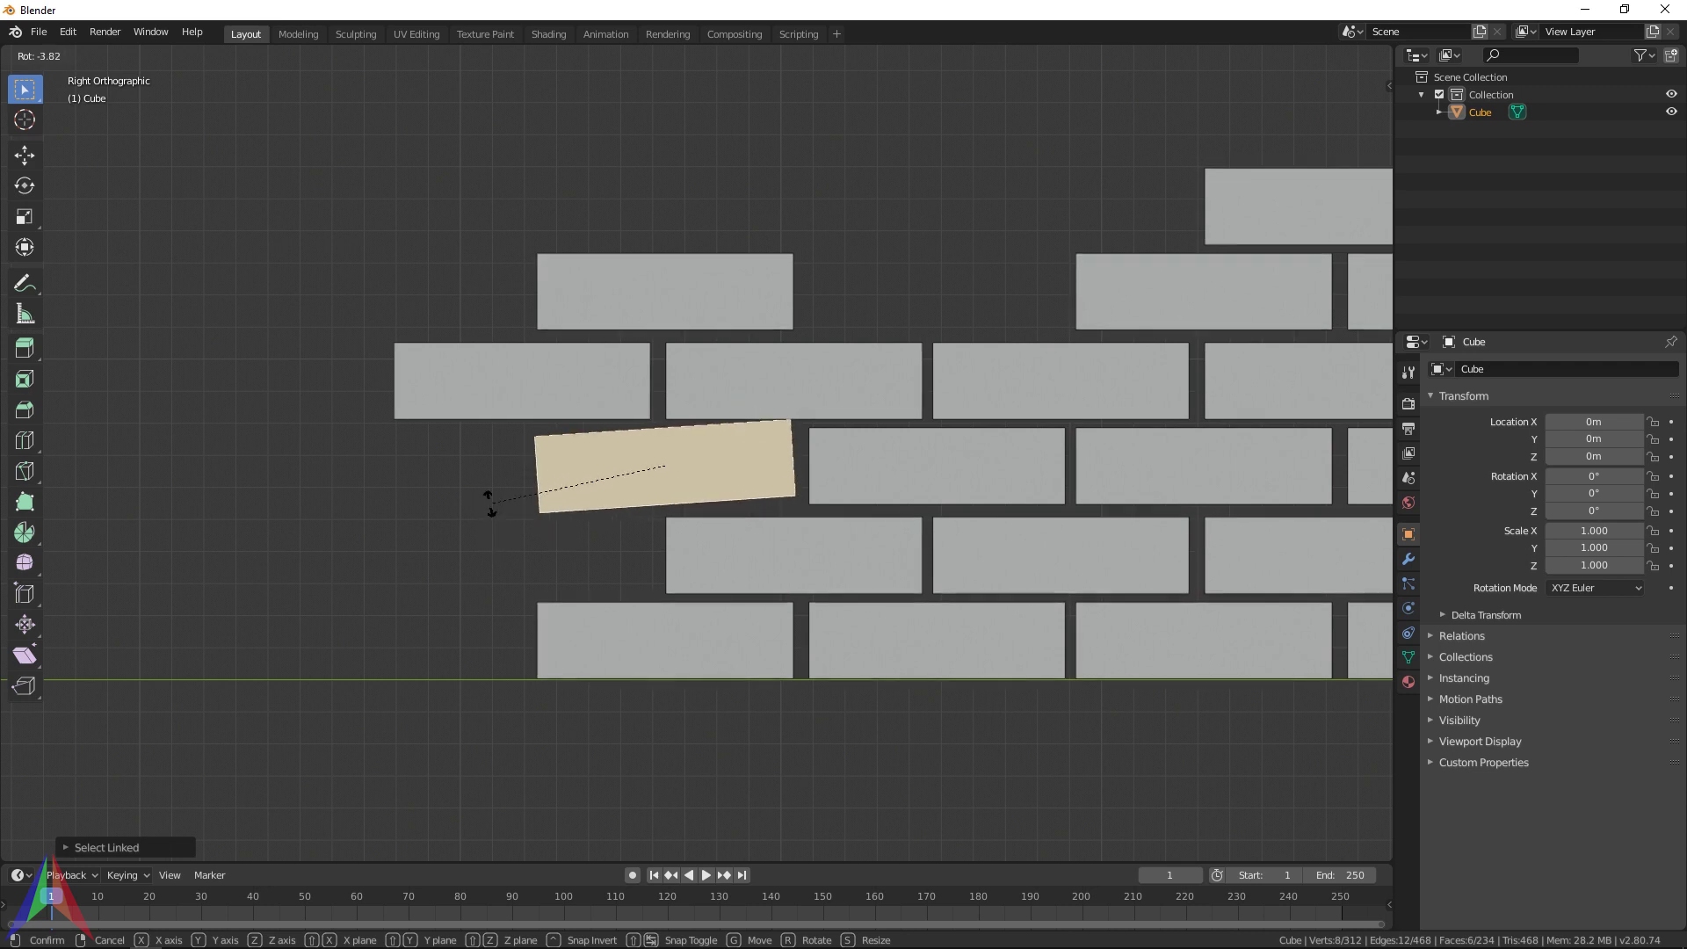
{"action": "key", "text": "Escape"}
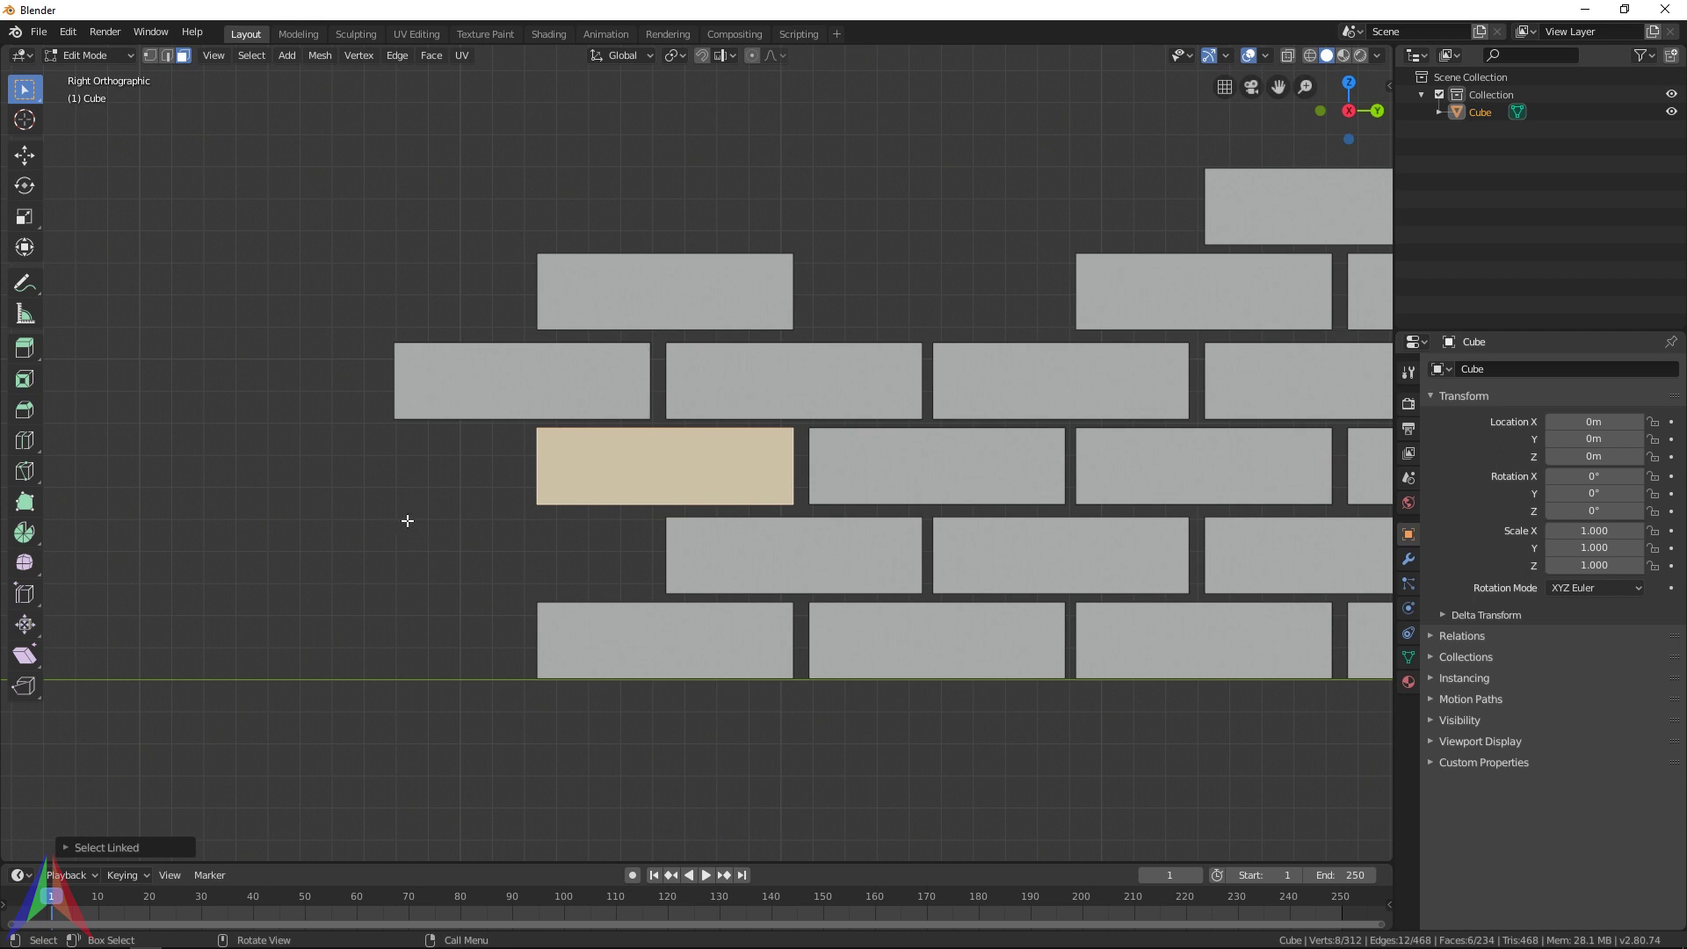
{"action": "key", "text": "r"}
{"action": "left_click", "coordinate": [417, 564]}
{"action": "key", "text": "g"}
{"action": "left_click", "coordinate": [416, 572]}
{"action": "key", "text": "r"}
{"action": "left_click", "coordinate": [1076, 630]}
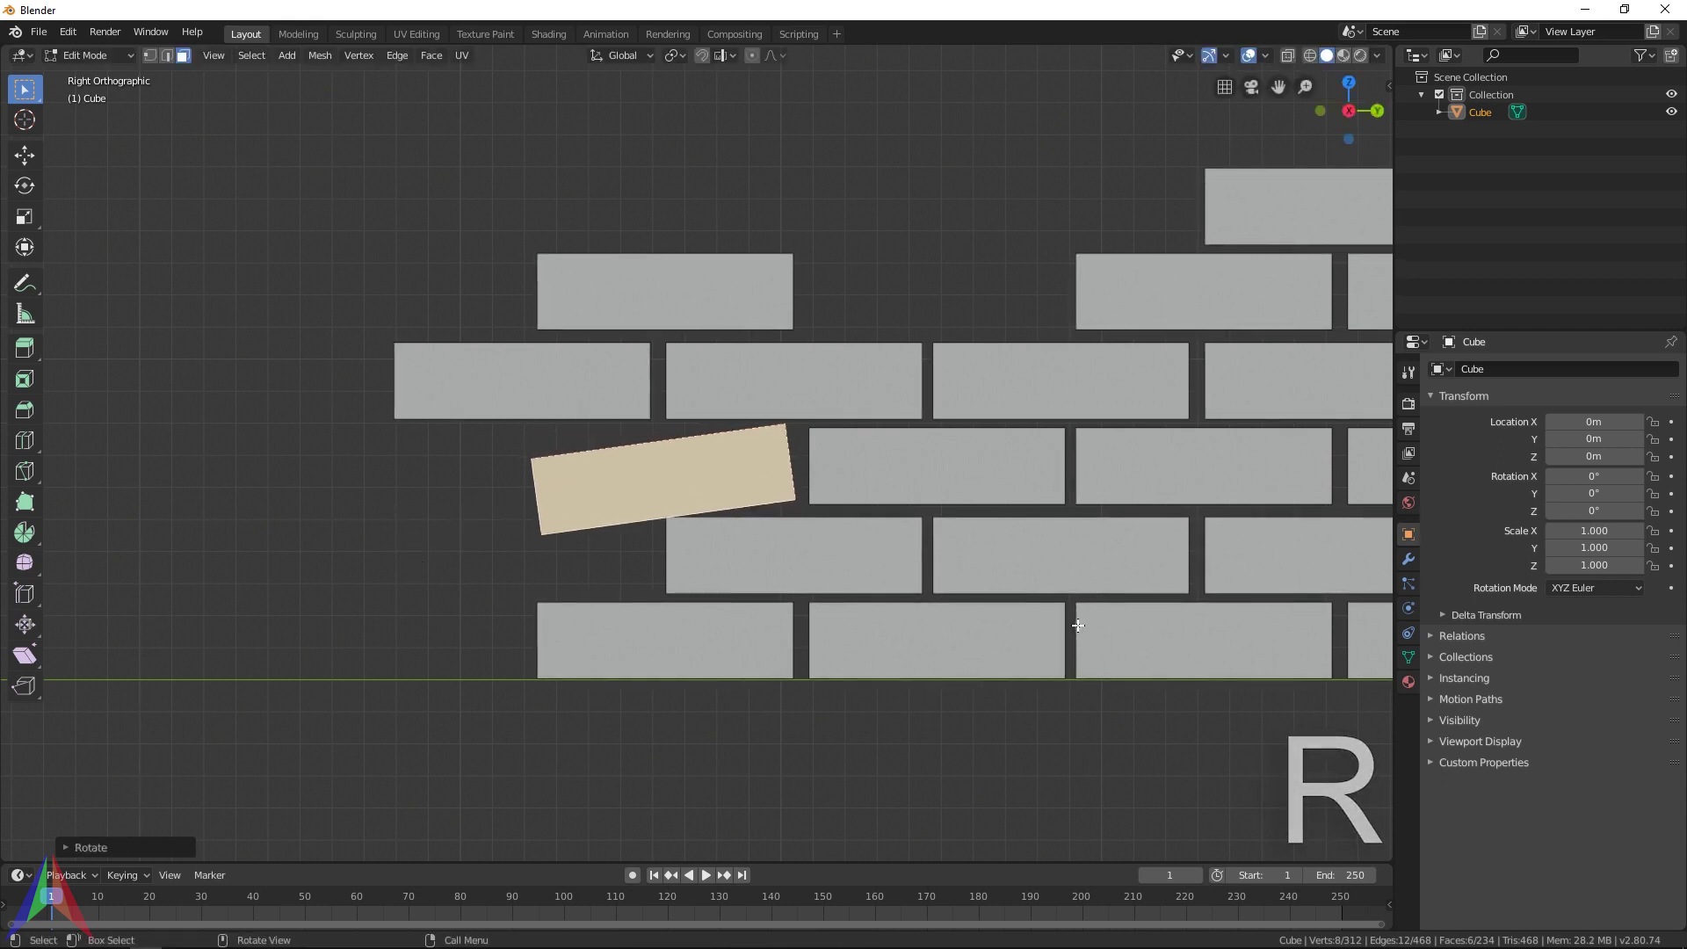
Delete one more brick at the wall's left end
{"action": "key", "text": "a"}
{"action": "key", "text": "alt+a"}
{"action": "key", "text": "l"}
{"action": "key", "text": "x"}
{"action": "left_click", "coordinate": [588, 414]}
Drop the upper-left brick beside the tilted one, leaning steeply on the ground
{"action": "key", "text": "l"}
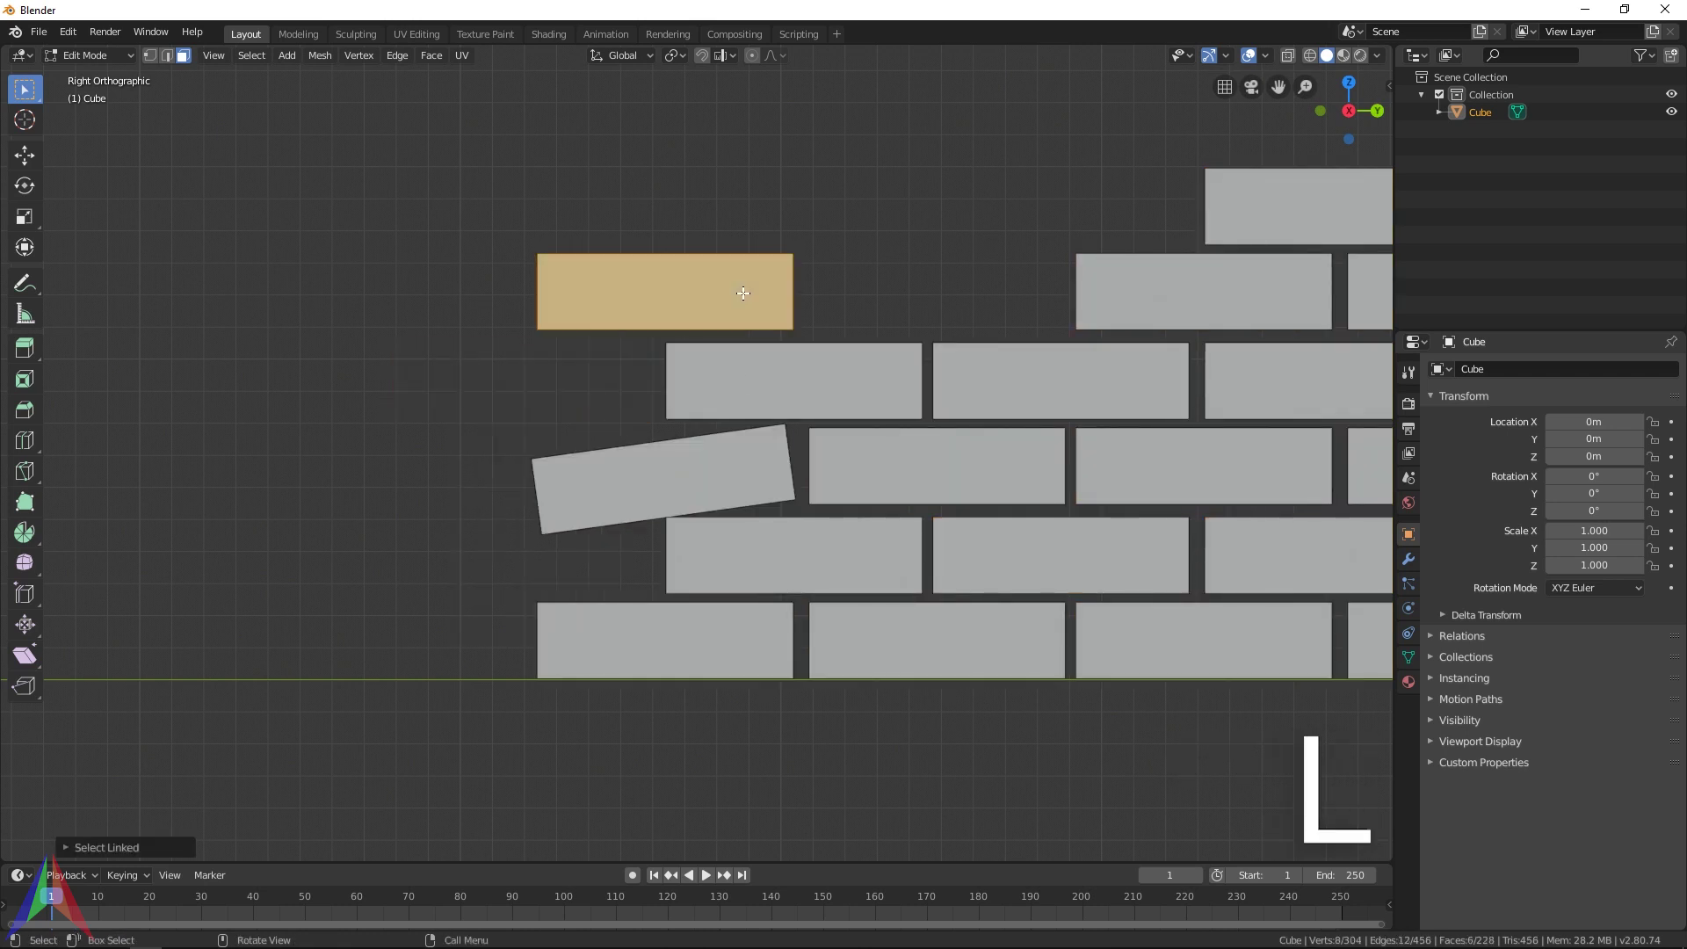
{"action": "key", "text": "r"}
{"action": "right_click", "coordinate": [493, 360]}
{"action": "key", "text": "g"}
{"action": "left_click", "coordinate": [524, 466]}
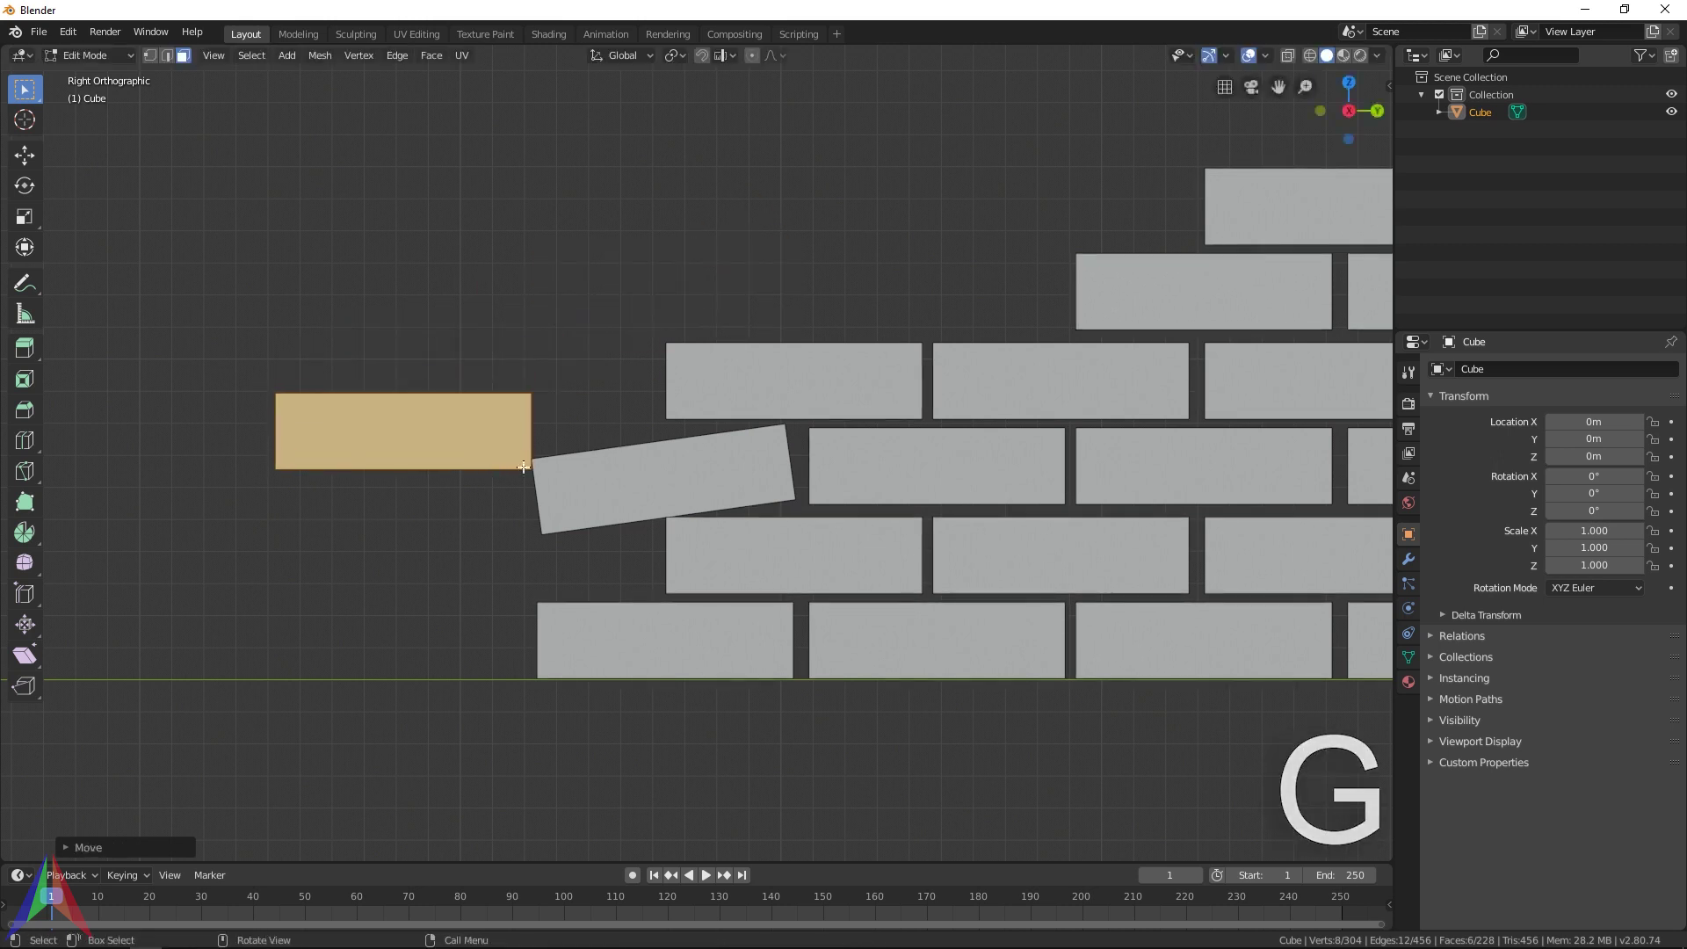
{"action": "key", "text": "r"}
{"action": "left_click", "coordinate": [542, 366]}
{"action": "key", "text": "g"}
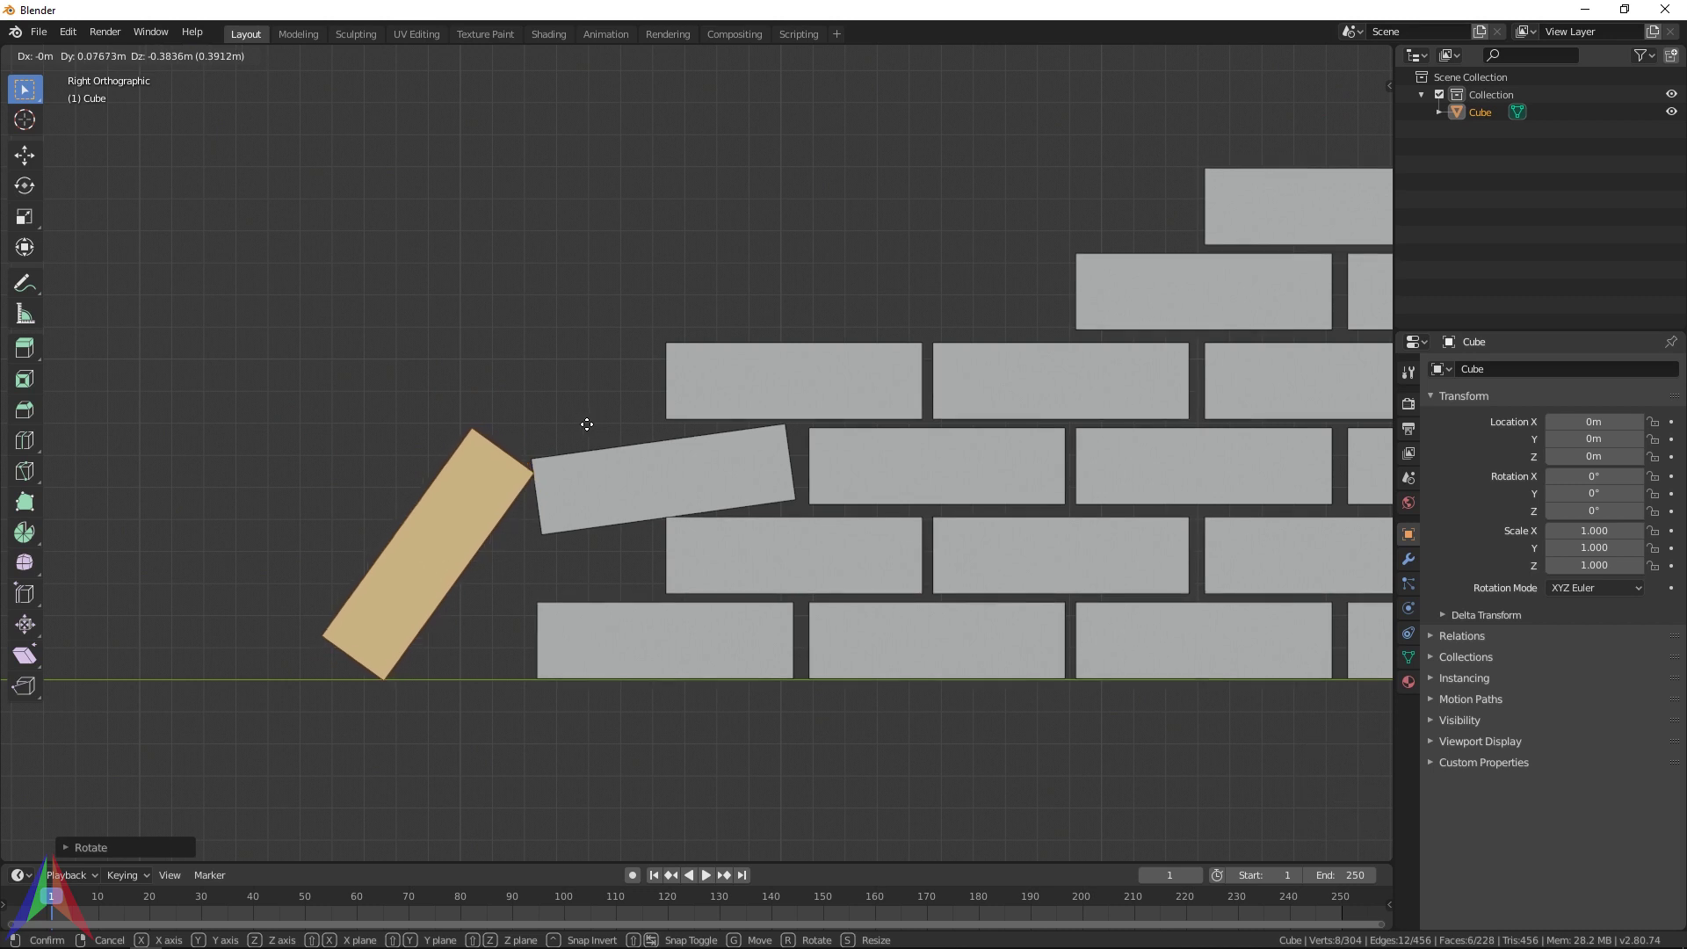
{"action": "left_click", "coordinate": [587, 424]}
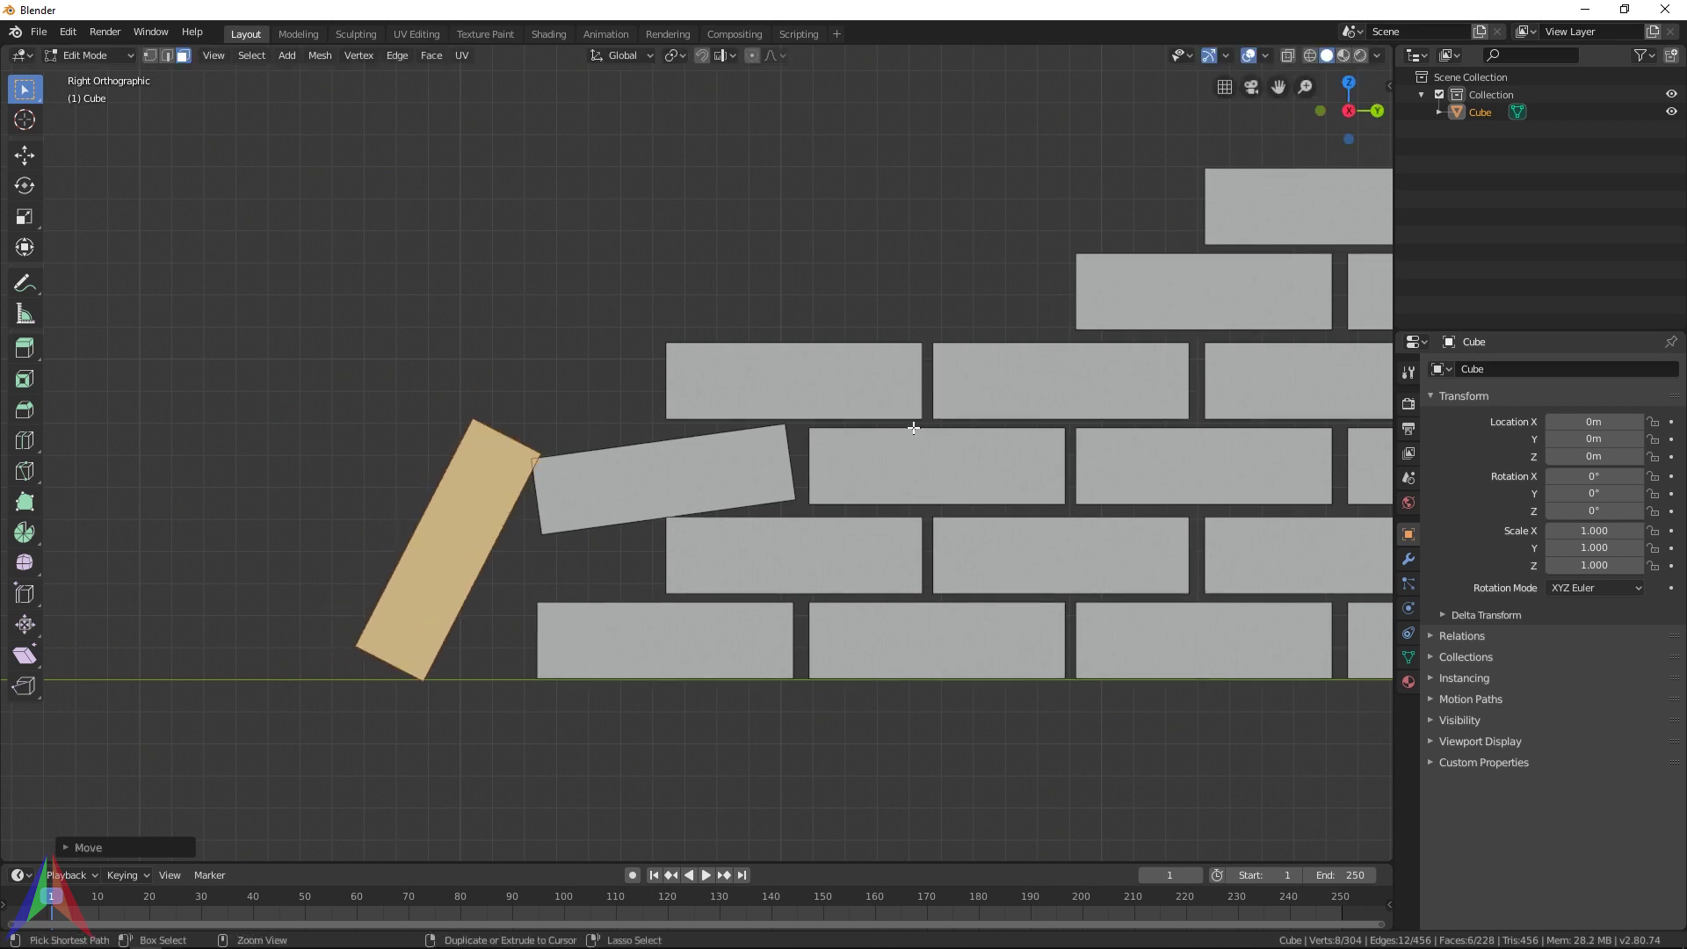
Tilt and shift another upper-left brick out of line
{"action": "middle_click_drag", "start_coordinate": [909, 423], "coordinate": [830, 429], "text": "shift"}
{"action": "key", "text": "alt+a"}
{"action": "key", "text": "l"}
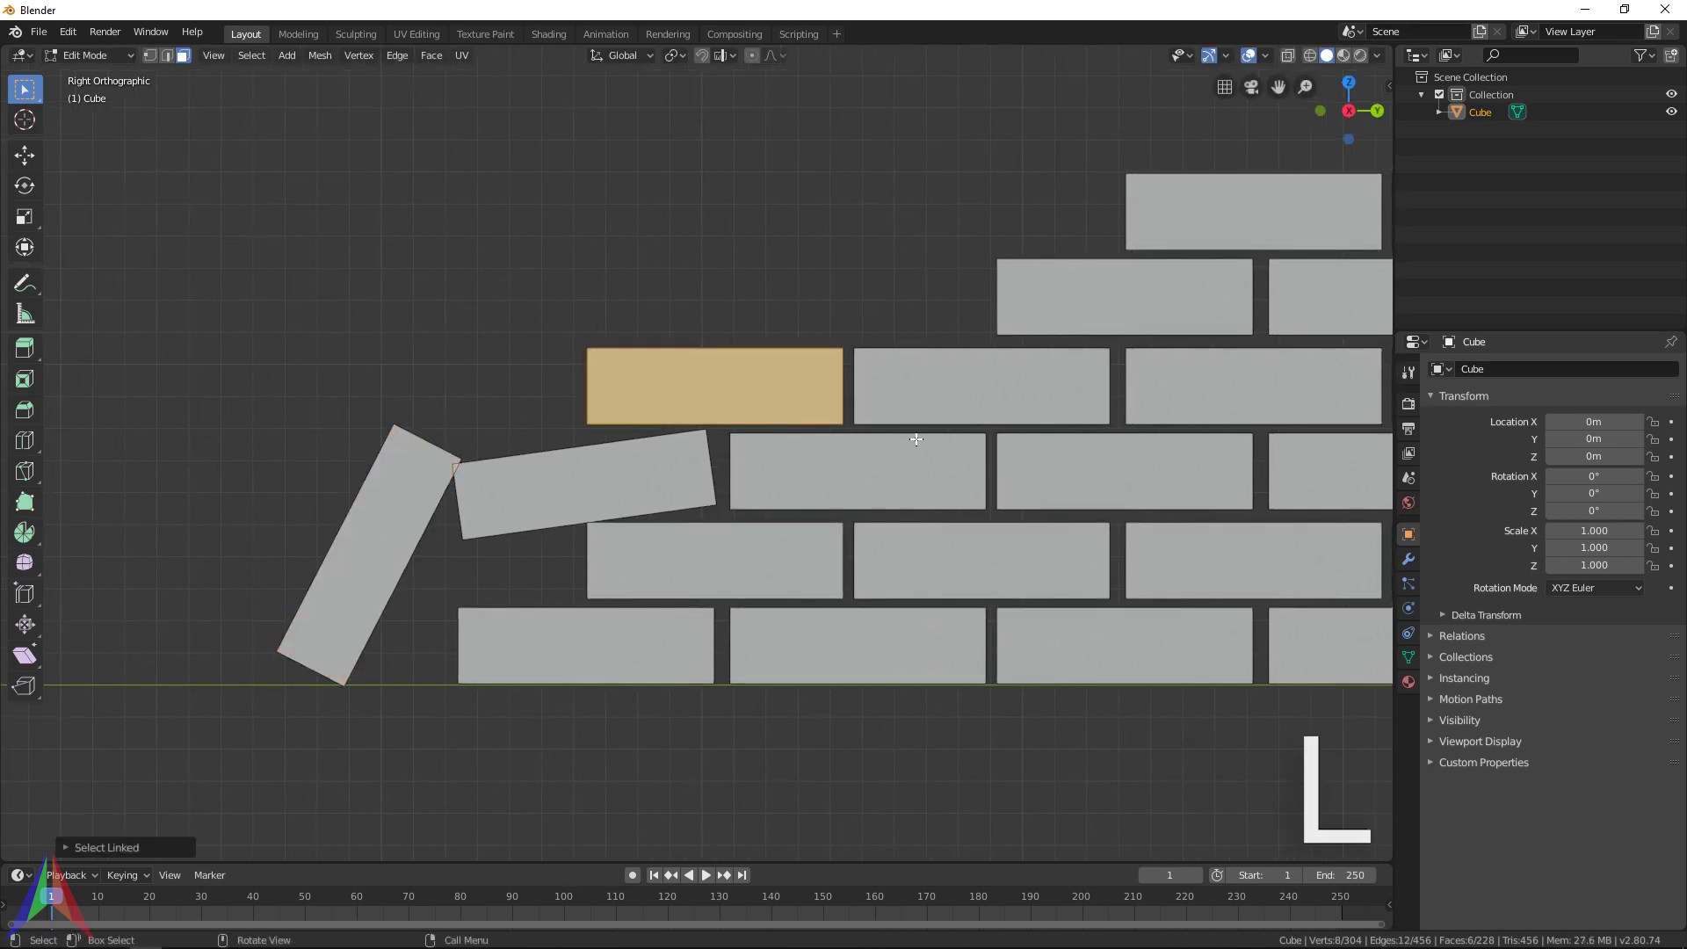
{"action": "key", "text": "r"}
{"action": "left_click", "coordinate": [911, 433]}
{"action": "key", "text": "g"}
{"action": "left_click", "coordinate": [913, 430]}
Deselect everything and view the whole crumbling wall in perspective
{"action": "scroll", "coordinate": [1054, 447], "scroll_direction": "down", "scroll_amount": 1}
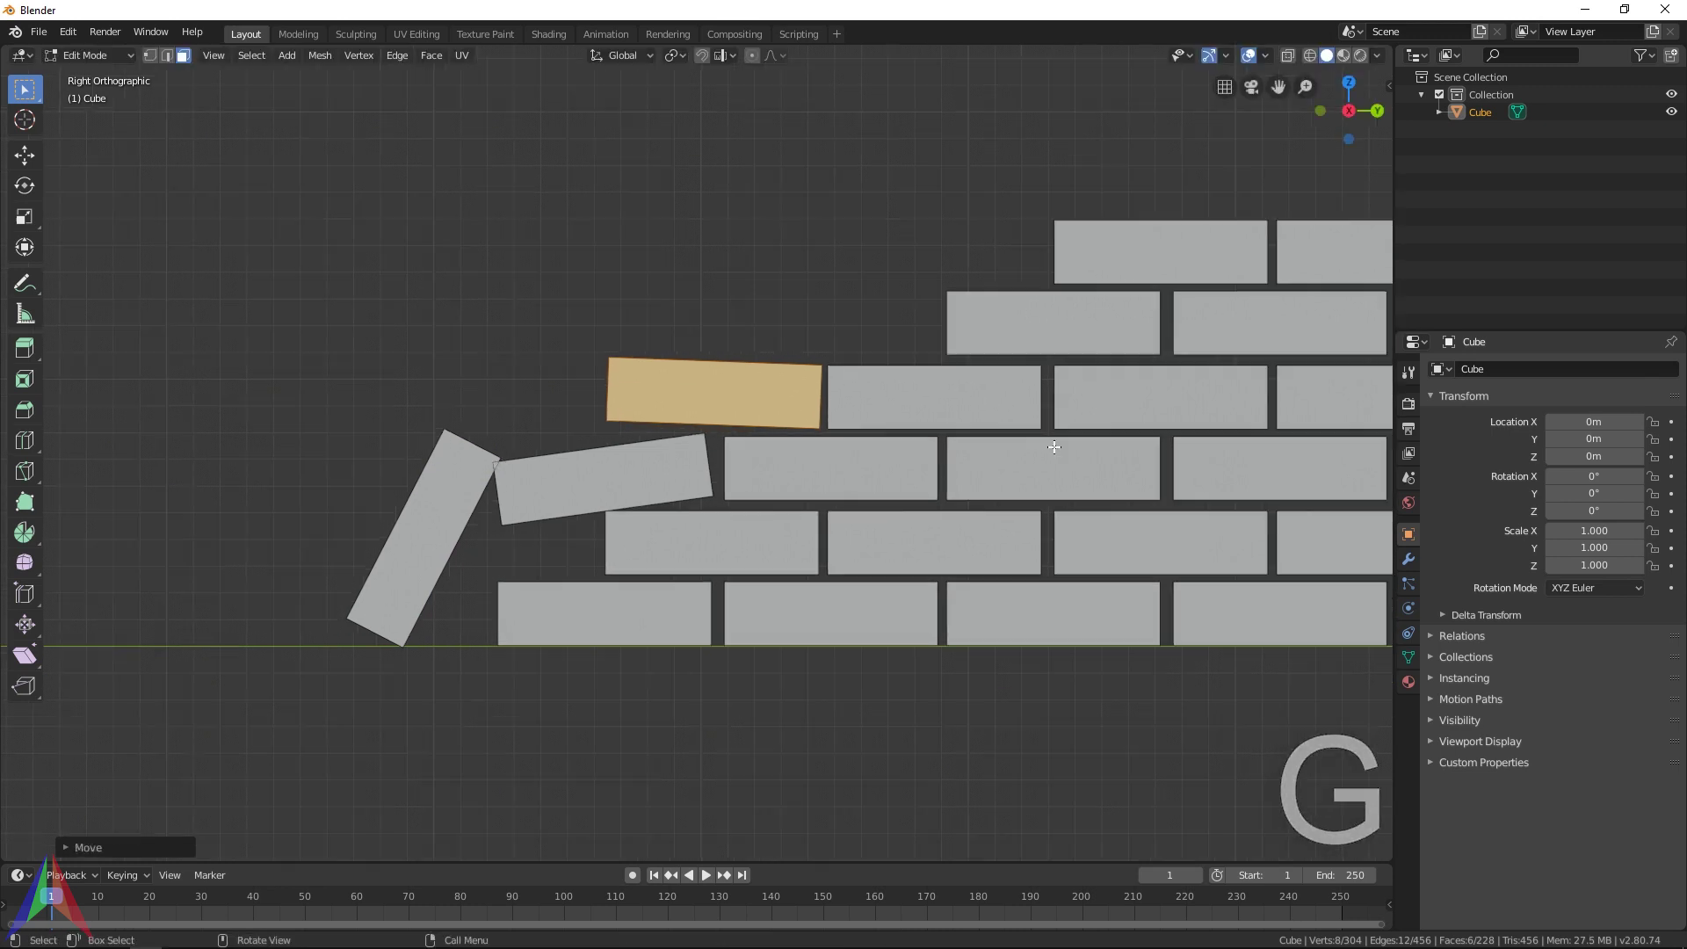
{"action": "middle_click_drag", "start_coordinate": [1054, 447], "coordinate": [478, 478], "text": "shift"}
{"action": "key", "text": "alt+a"}
{"action": "middle_click_drag", "start_coordinate": [859, 378], "coordinate": [736, 328], "text": "shift"}
{"action": "scroll", "coordinate": [734, 327], "scroll_direction": "down", "scroll_amount": 4}
{"action": "middle_click_drag", "start_coordinate": [615, 351], "coordinate": [690, 430]}
{"action": "scroll", "coordinate": [553, 451], "scroll_direction": "up", "scroll_amount": 2}
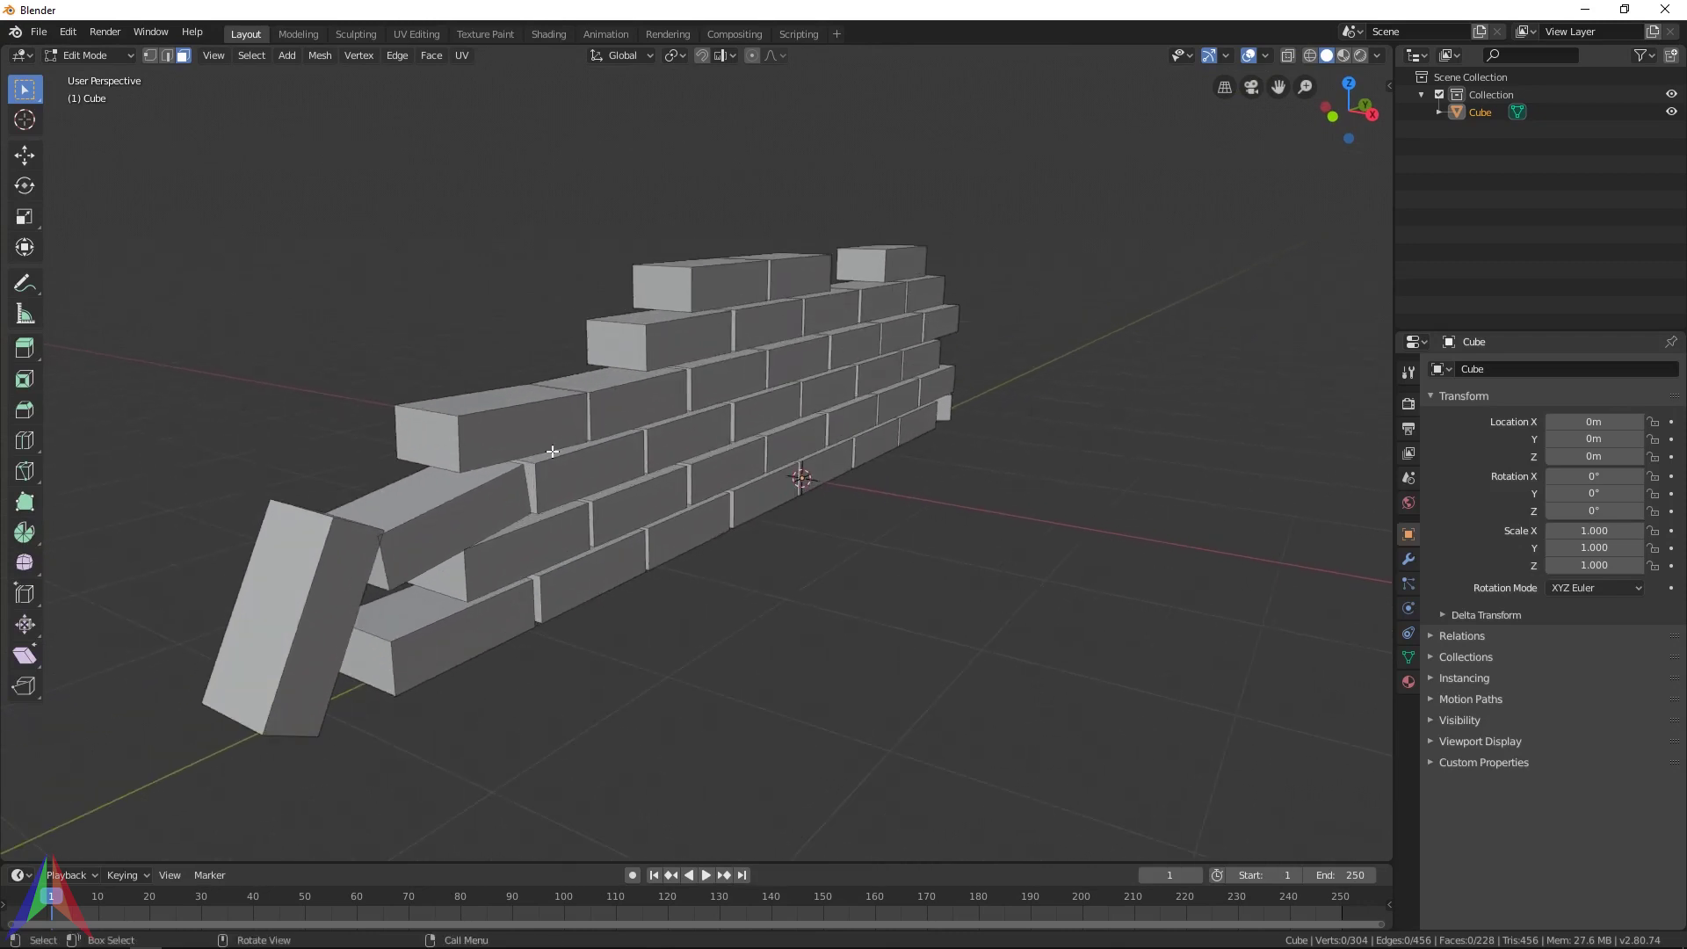
Twist a wall brick and the top brick slightly about the vertical axis
{"action": "key", "text": "l"}
{"action": "middle_click_drag", "start_coordinate": [534, 427], "coordinate": [841, 607]}
{"action": "key", "text": "r"}
{"action": "key", "text": "z"}
{"action": "left_click", "coordinate": [649, 470]}
{"action": "key", "text": "alt+a"}
{"action": "key", "text": "l"}
{"action": "key", "text": "r"}
{"action": "left_click", "coordinate": [896, 382]}
{"action": "key", "text": "alt+a"}
Rotate another brick and push it out of line along X
{"action": "key", "text": "l"}
{"action": "key", "text": "r"}
{"action": "left_click", "coordinate": [995, 619]}
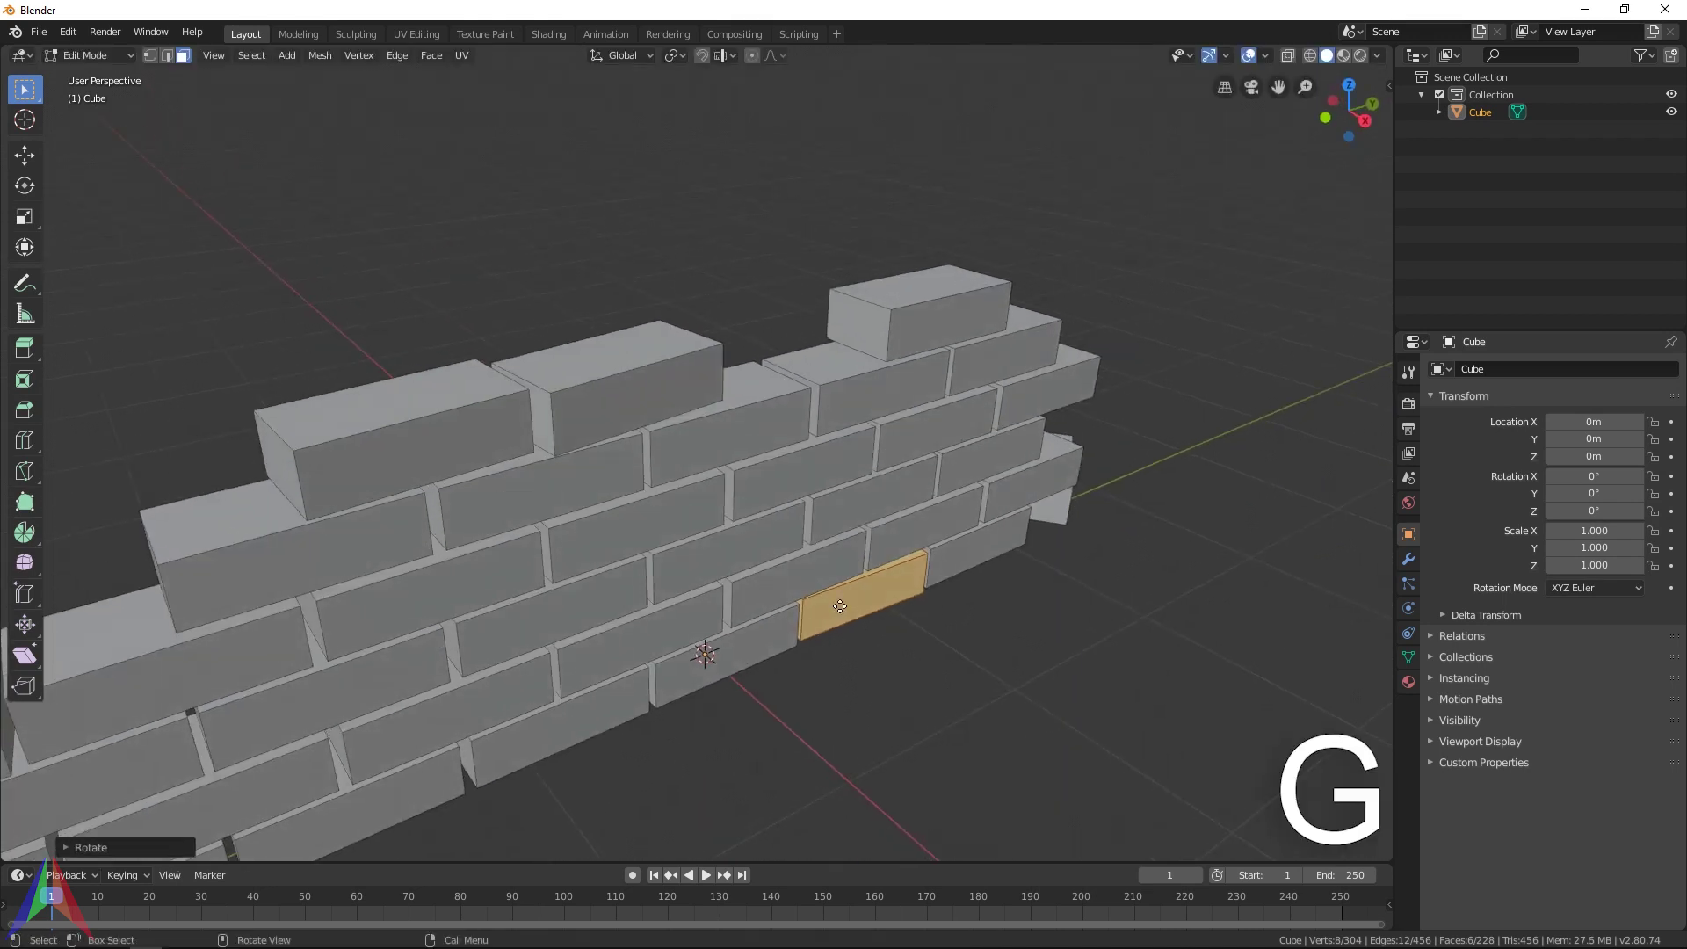
{"action": "key", "text": "g"}
{"action": "key", "text": "x"}
{"action": "left_click", "coordinate": [843, 608]}
{"action": "middle_click_drag", "start_coordinate": [701, 576], "coordinate": [892, 404], "text": "shift"}
{"action": "key", "text": "alt+a"}
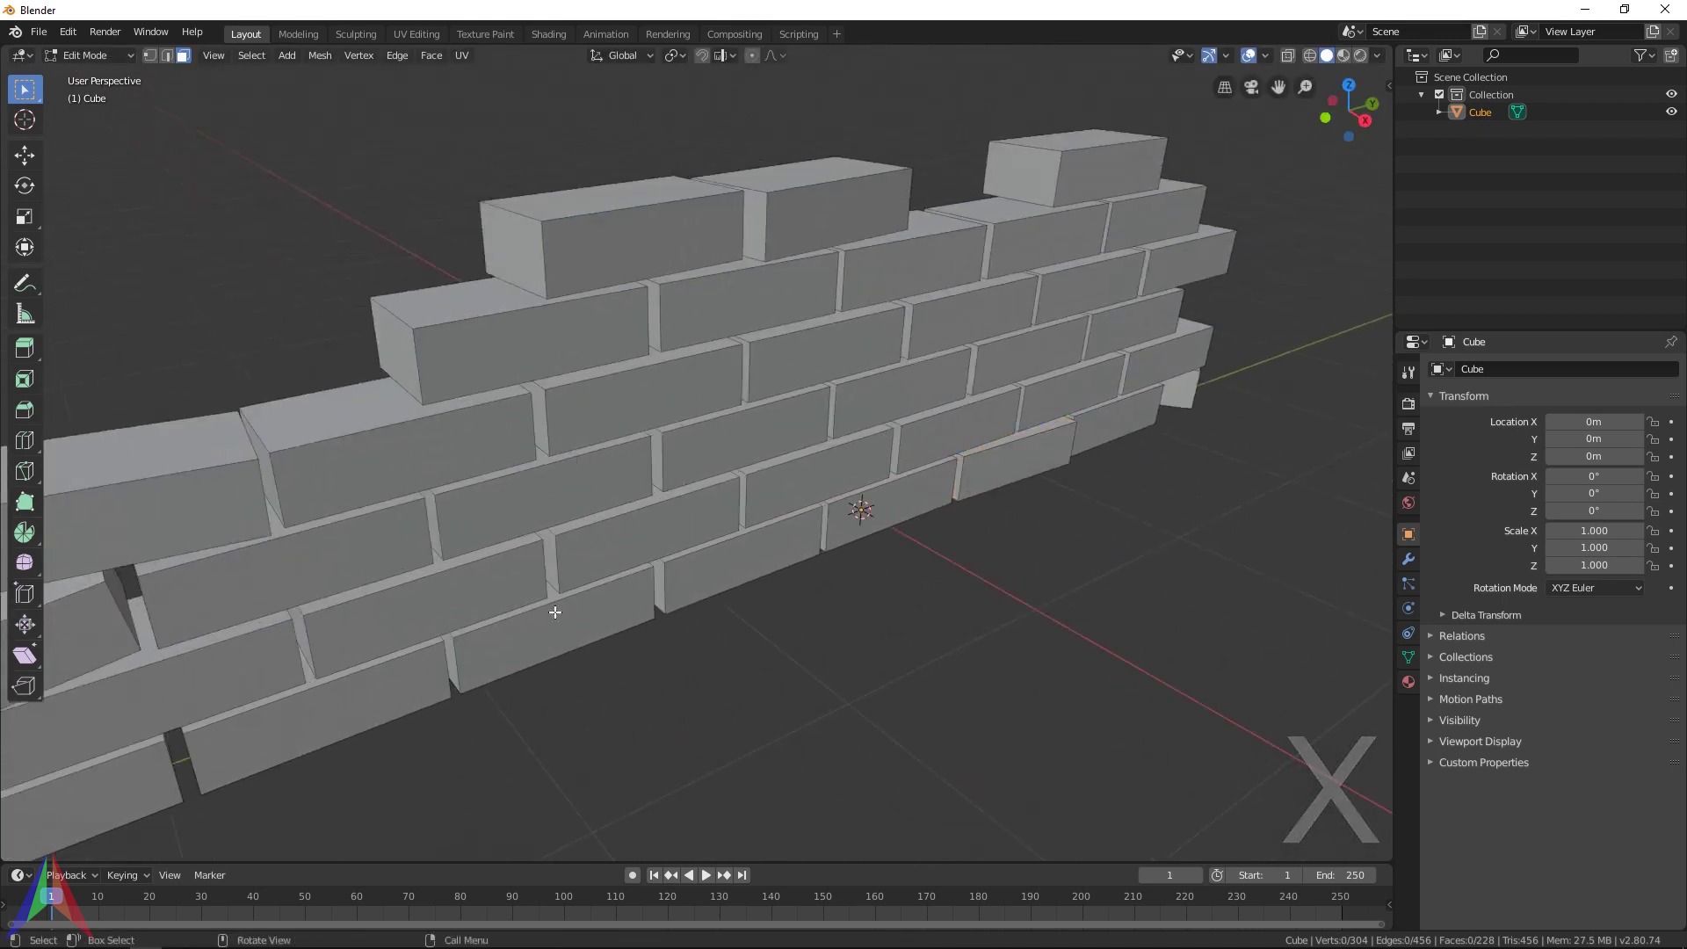
Twist the bottom brick at the wall's left end and shift it out of line
{"action": "middle_click_drag", "start_coordinate": [555, 609], "coordinate": [874, 425], "text": "shift"}
{"action": "scroll", "coordinate": [659, 548], "scroll_direction": "down", "scroll_amount": 1}
{"action": "middle_click_drag", "start_coordinate": [659, 549], "coordinate": [507, 568]}
{"action": "key", "text": "l"}
{"action": "key", "text": "z"}
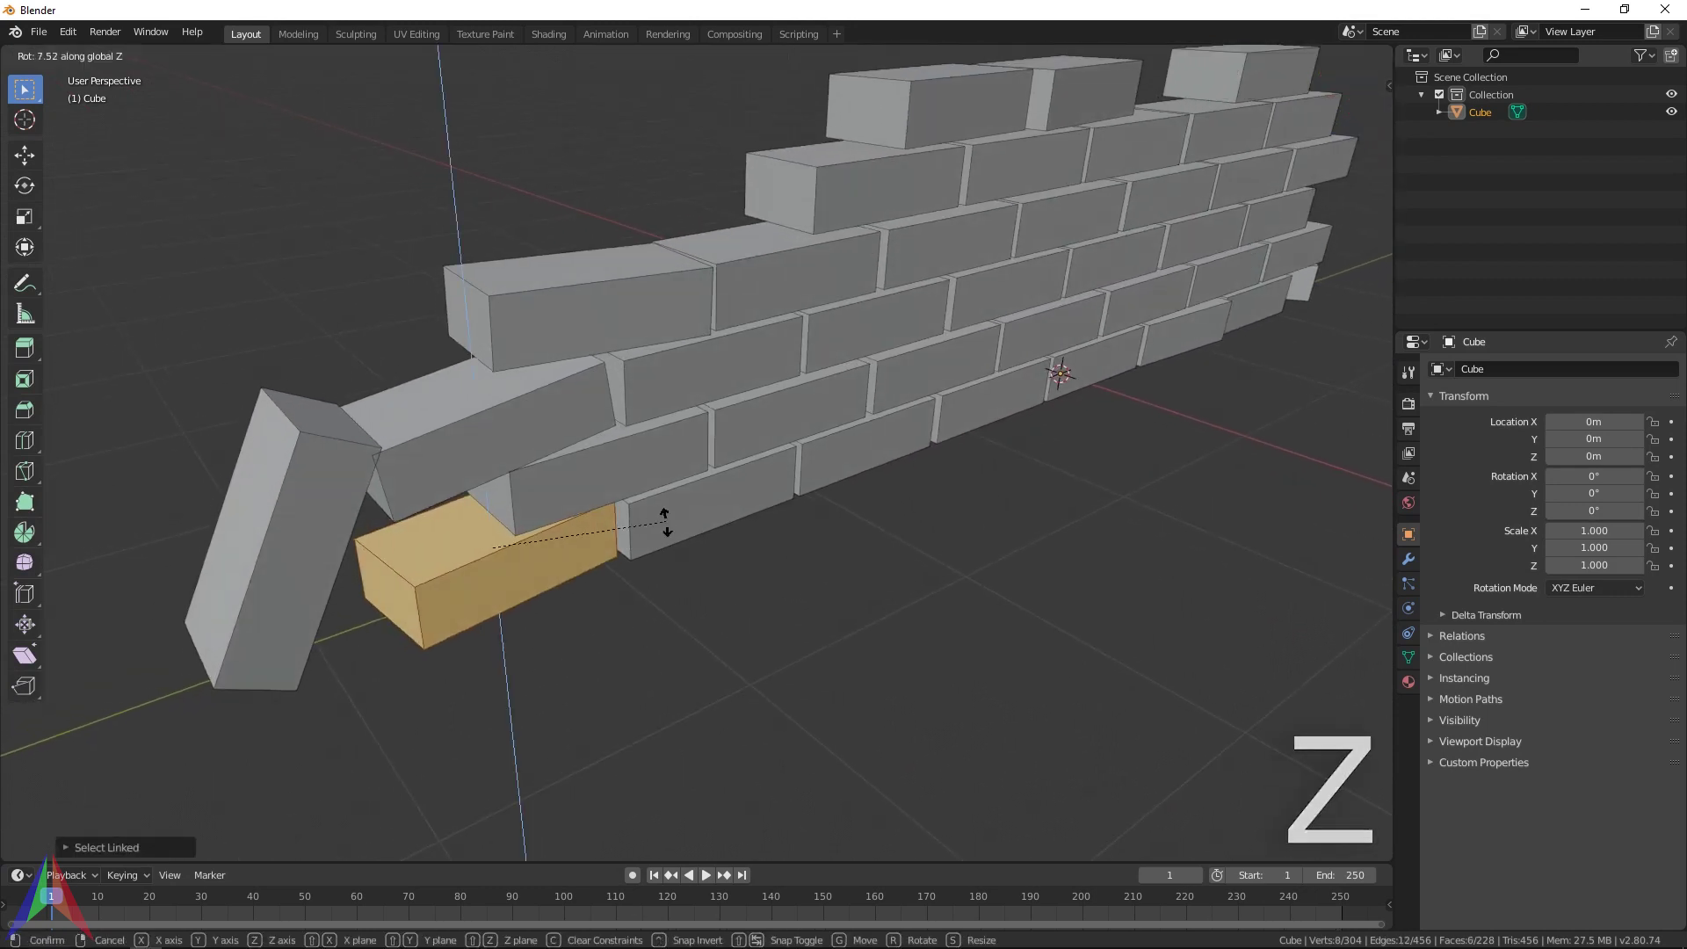
{"action": "left_click", "coordinate": [665, 521]}
{"action": "key", "text": "g"}
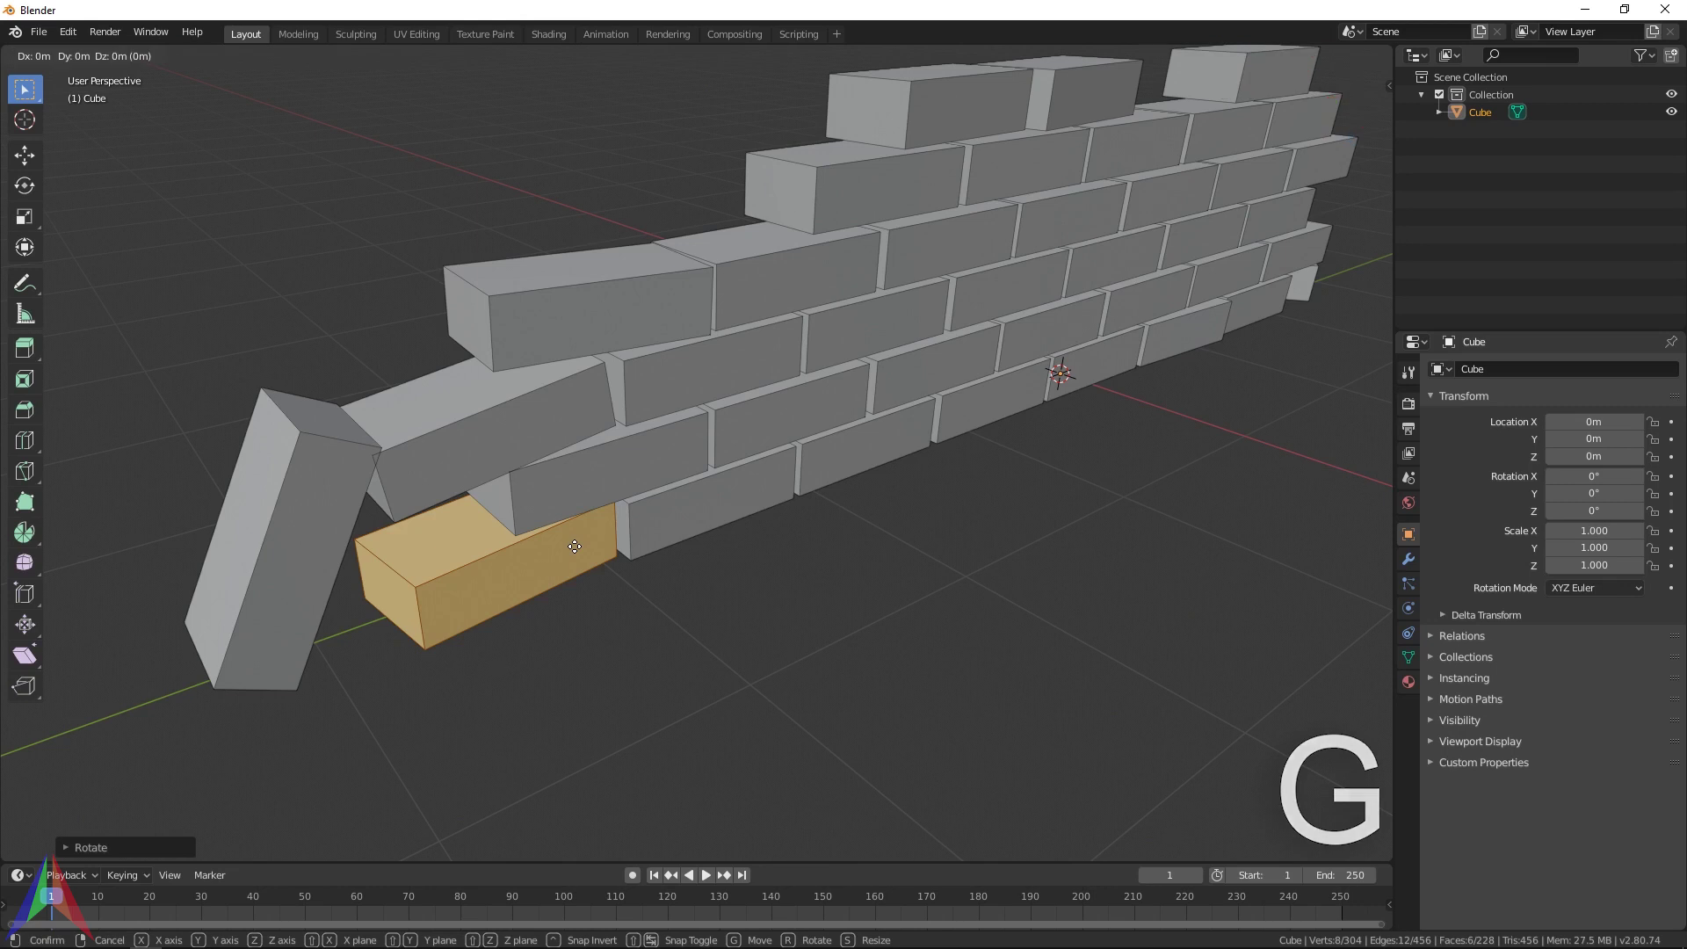
{"action": "left_click", "coordinate": [582, 557]}
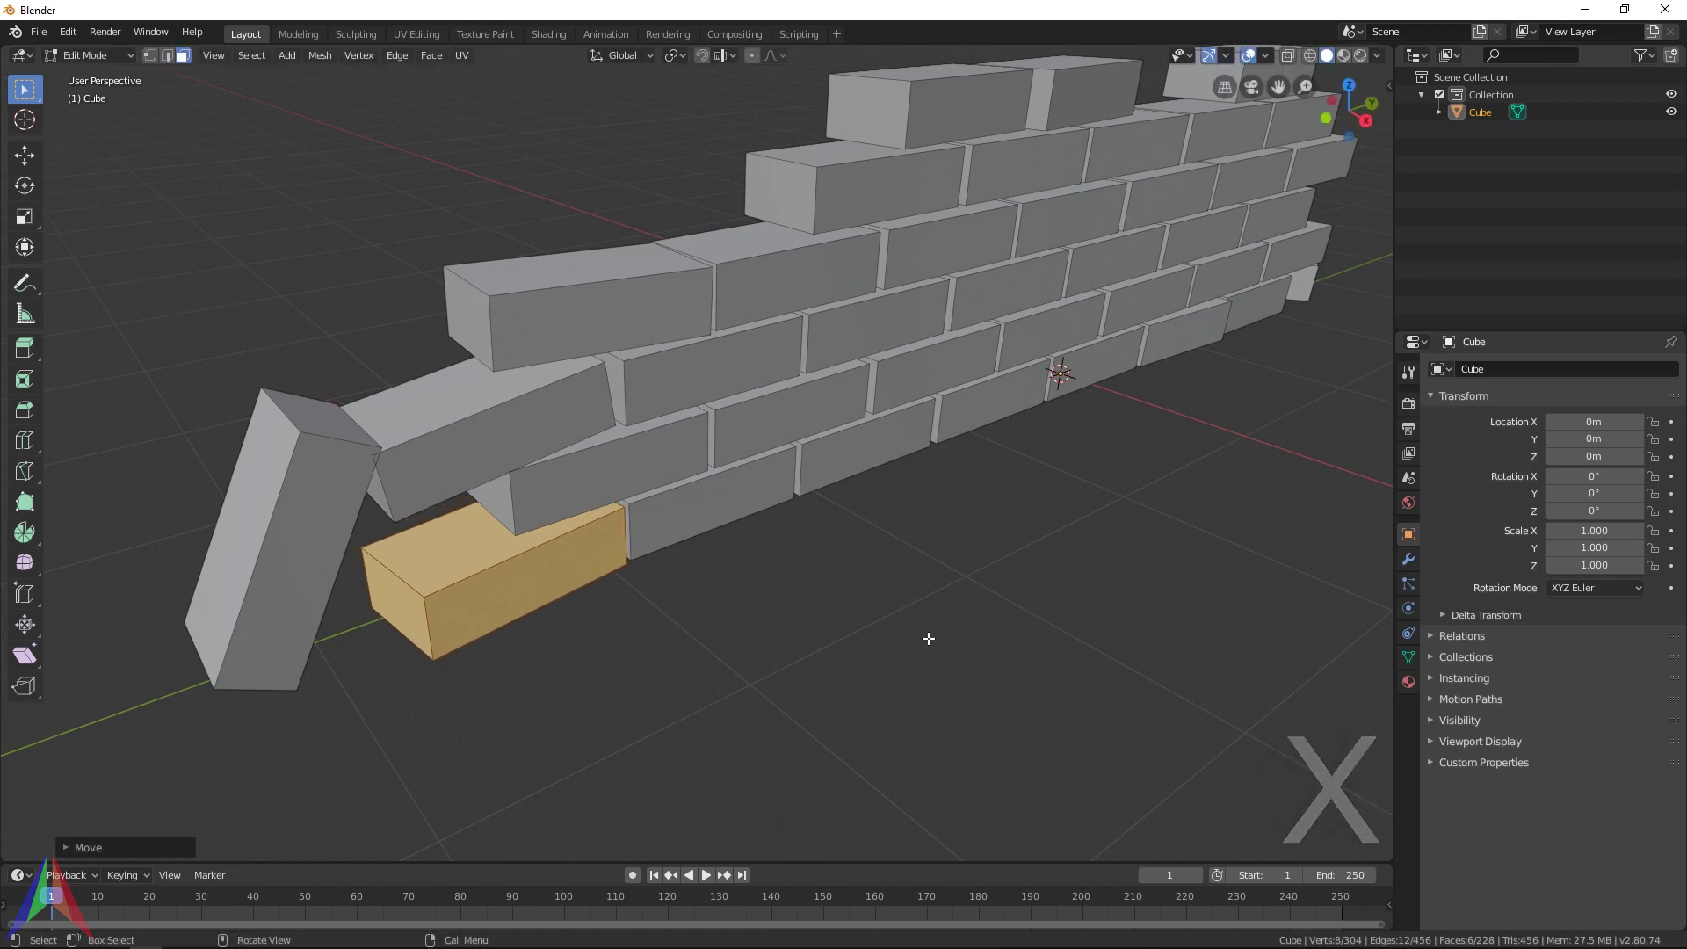
{"action": "middle_click_drag", "start_coordinate": [923, 636], "coordinate": [938, 670]}
{"action": "scroll", "coordinate": [1028, 592], "scroll_direction": "down", "scroll_amount": 3}
{"action": "scroll", "coordinate": [606, 479], "scroll_direction": "up", "scroll_amount": 5}
{"action": "key", "text": "alt+a"}
From a side-on view, select a bottom brick at the wall's end
{"action": "middle_click_drag", "start_coordinate": [607, 479], "coordinate": [718, 612]}
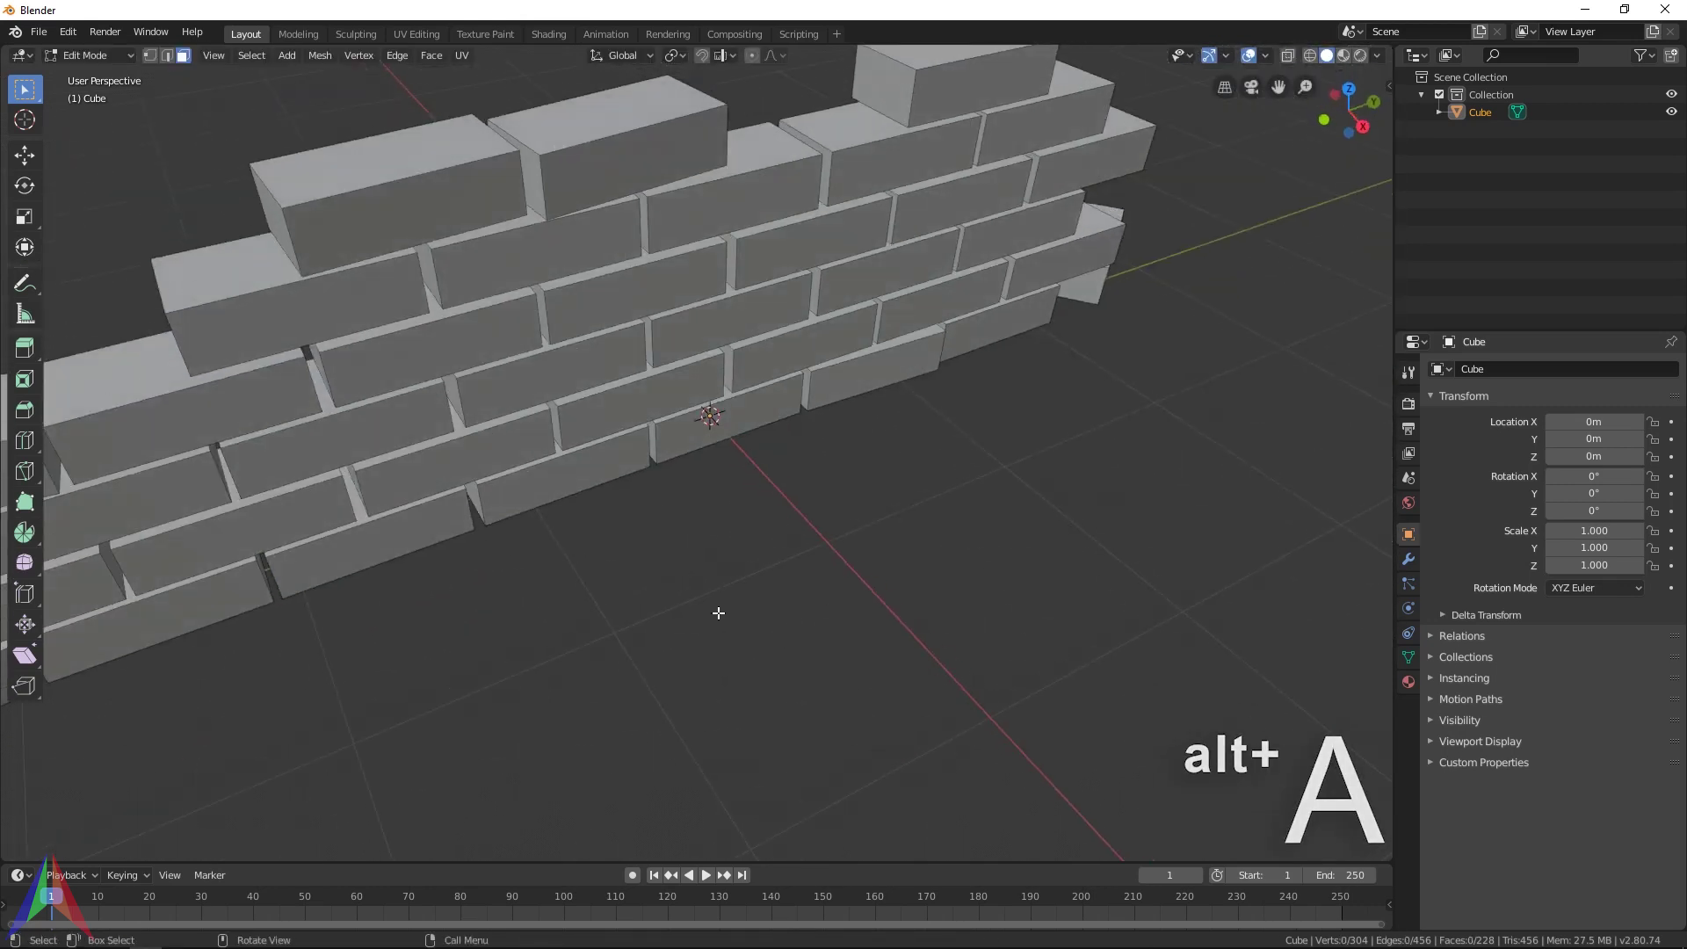
{"action": "middle_click_drag", "start_coordinate": [1116, 522], "coordinate": [835, 458]}
{"action": "scroll", "coordinate": [919, 474], "scroll_direction": "up", "scroll_amount": 4}
{"action": "key", "text": "l"}
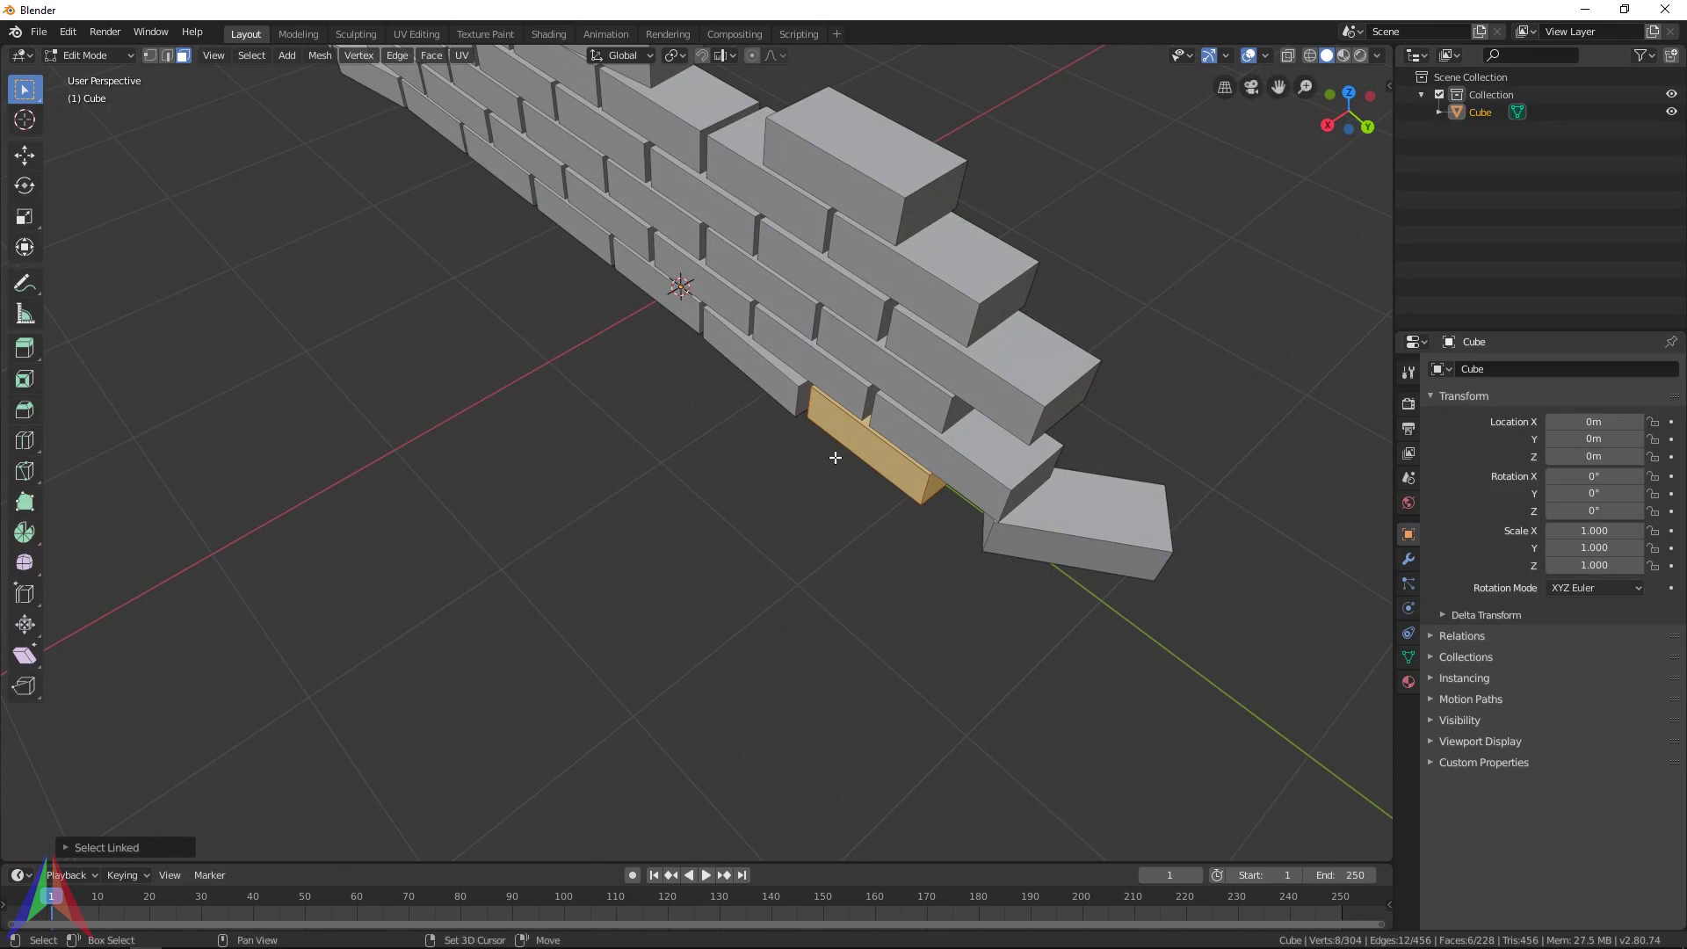
Drop a copy of the brick on the ground away from the wall with a quarter turn
{"action": "key", "text": "shift+d"}
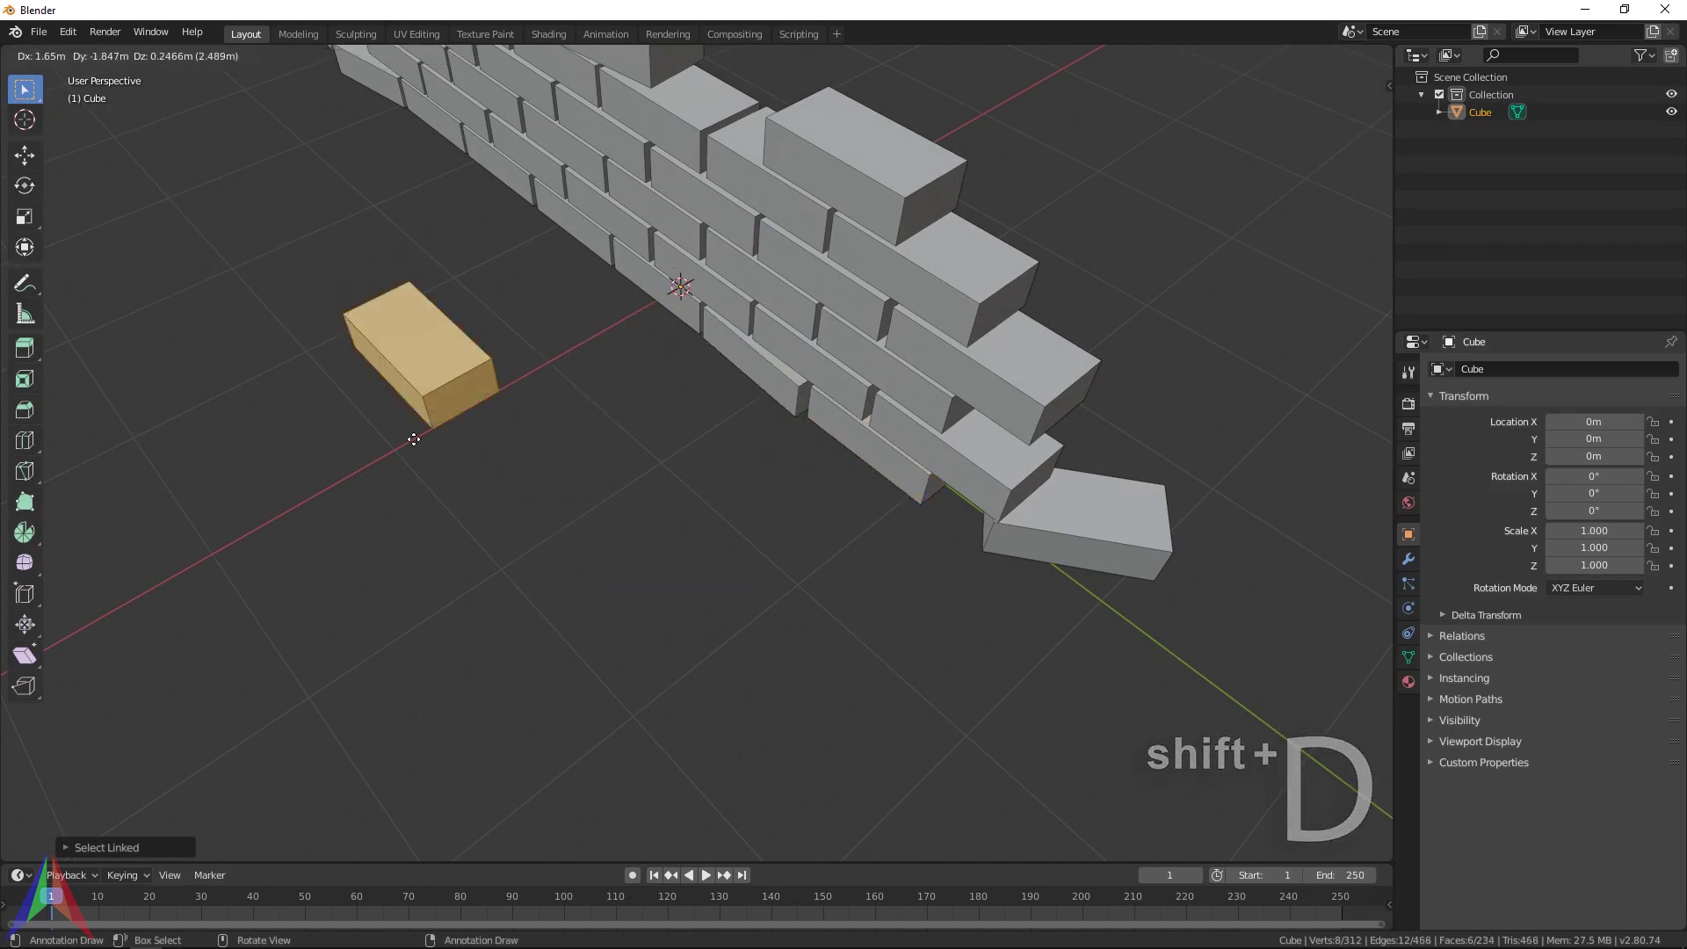
{"action": "key", "text": "shift+z"}
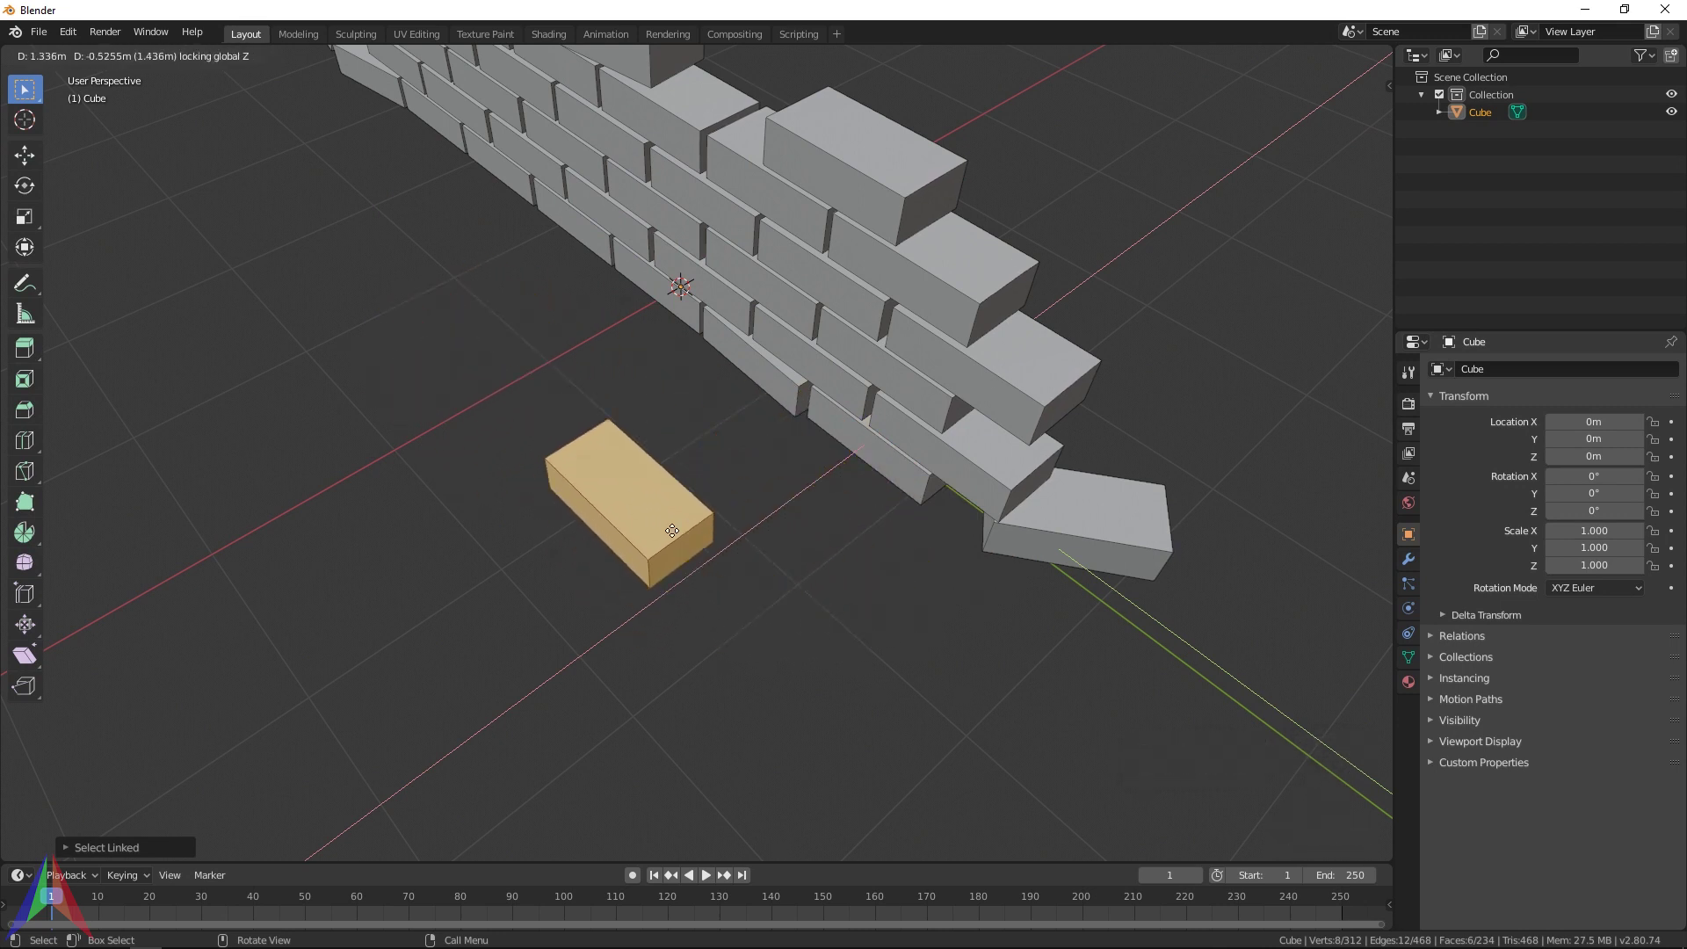
{"action": "left_click", "coordinate": [564, 401]}
{"action": "key", "text": "r"}
{"action": "key", "text": "z"}
{"action": "left_click", "coordinate": [669, 309]}
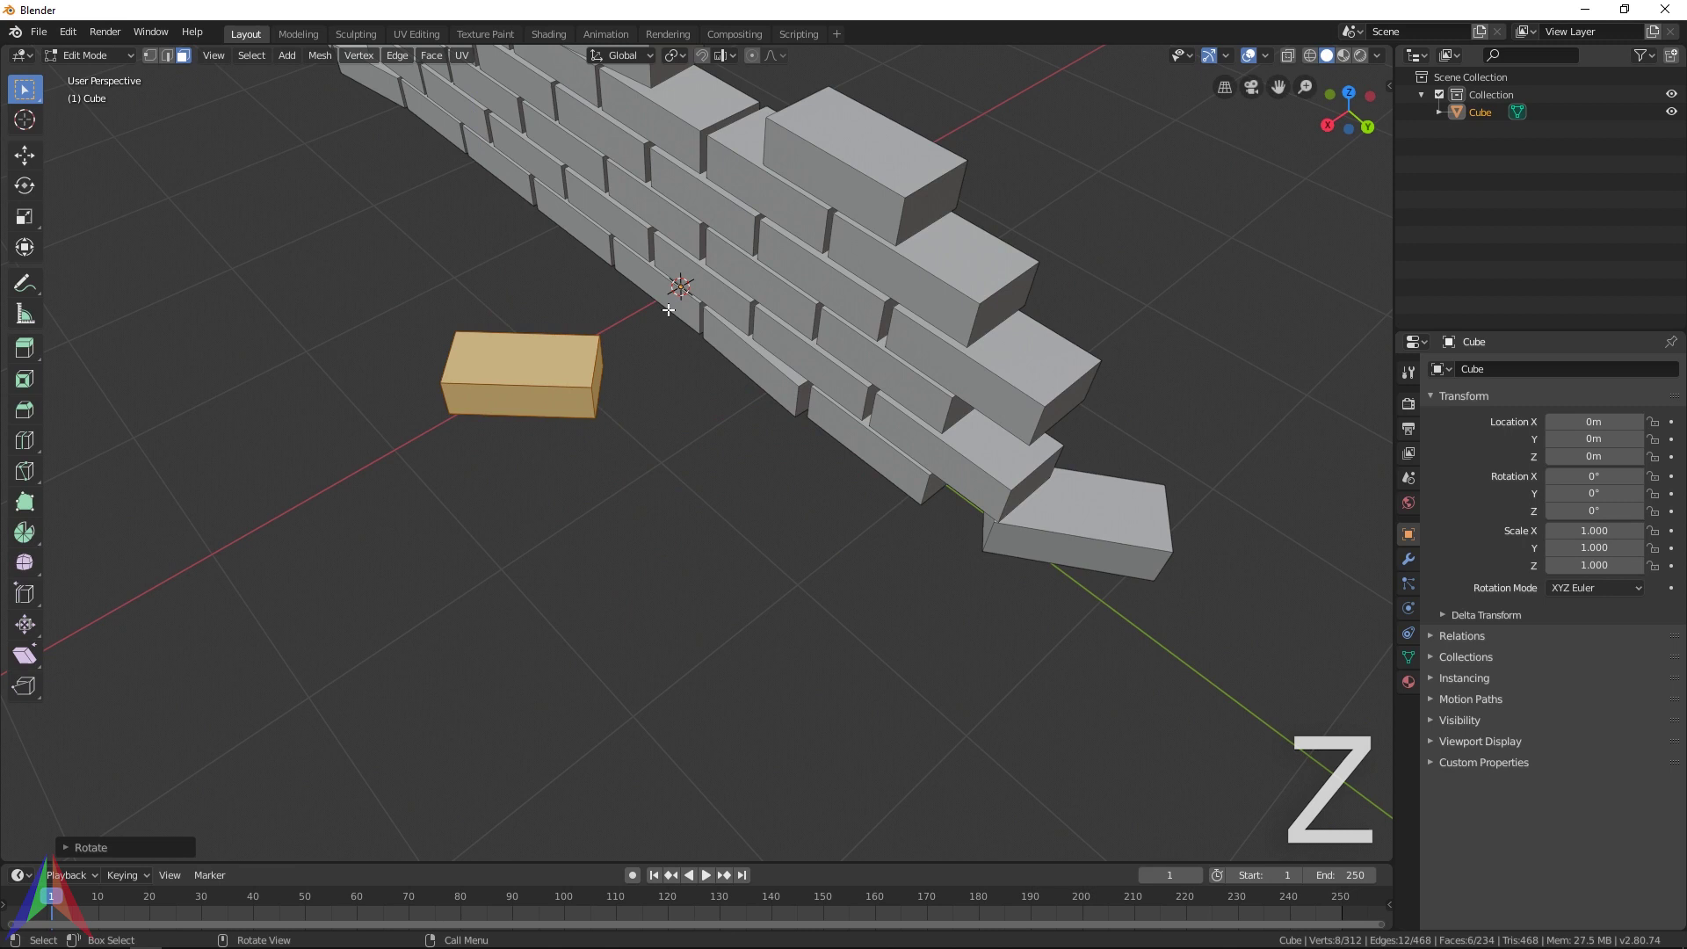
{"action": "middle_click_drag", "start_coordinate": [691, 133], "coordinate": [918, 281], "text": "shift"}
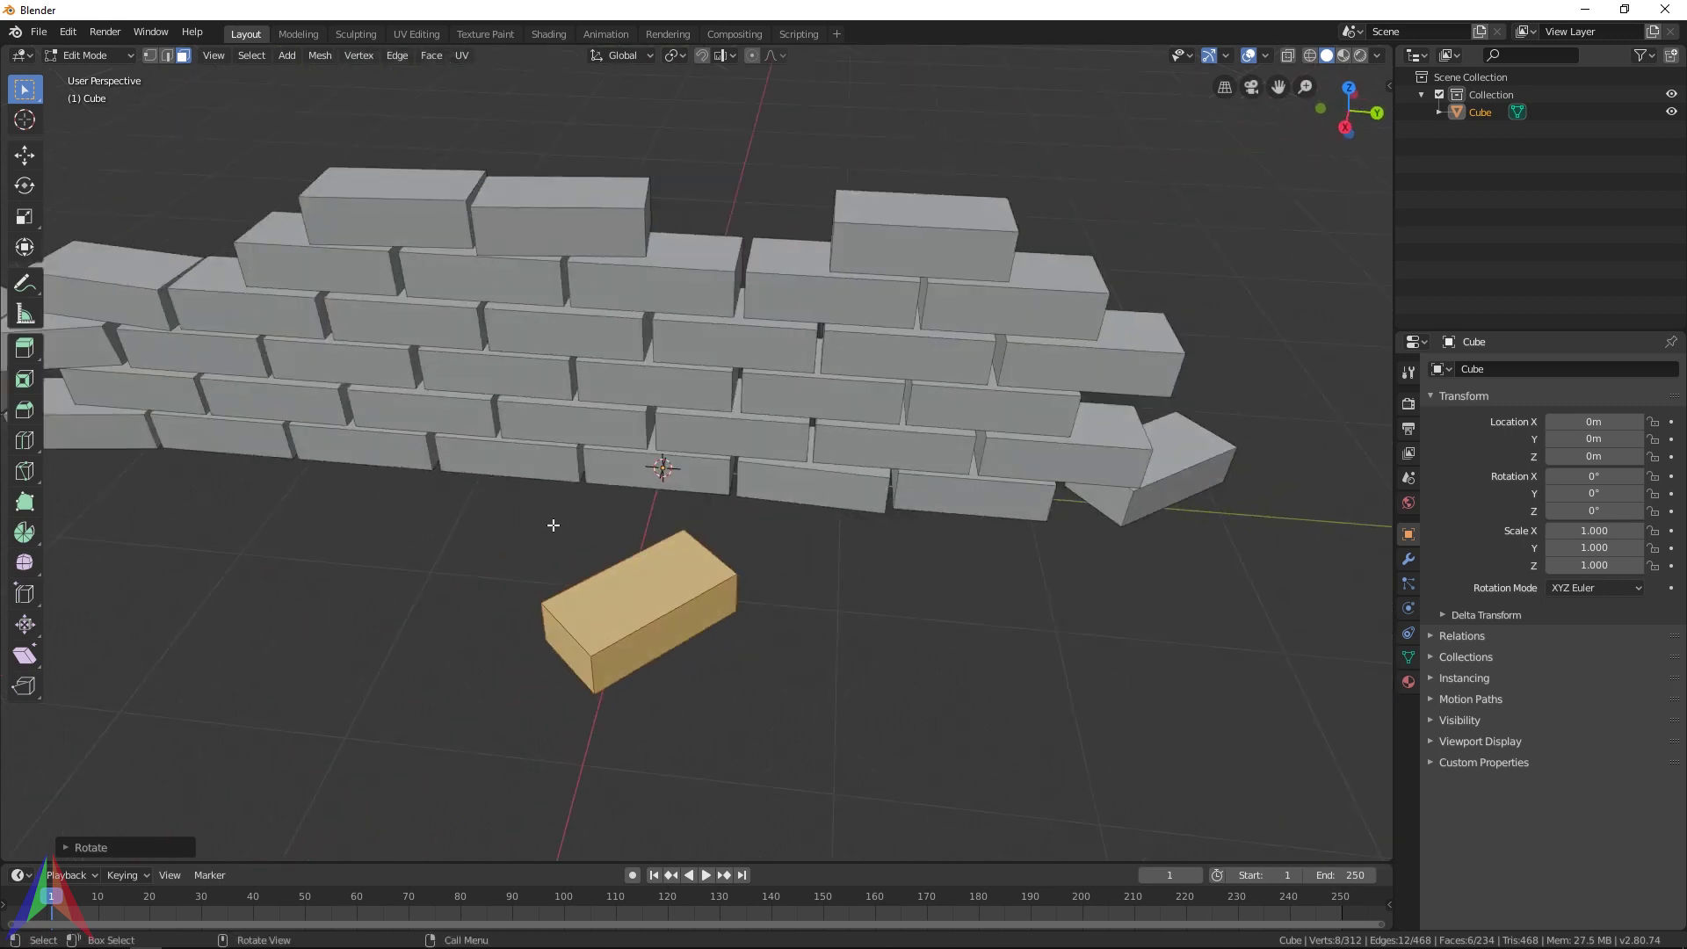
{"action": "middle_click_drag", "start_coordinate": [553, 523], "coordinate": [960, 519], "text": "shift"}
Scatter three more ground-level brick copies, each rotated differently about the vertical axis
{"action": "key", "text": "shift+d"}
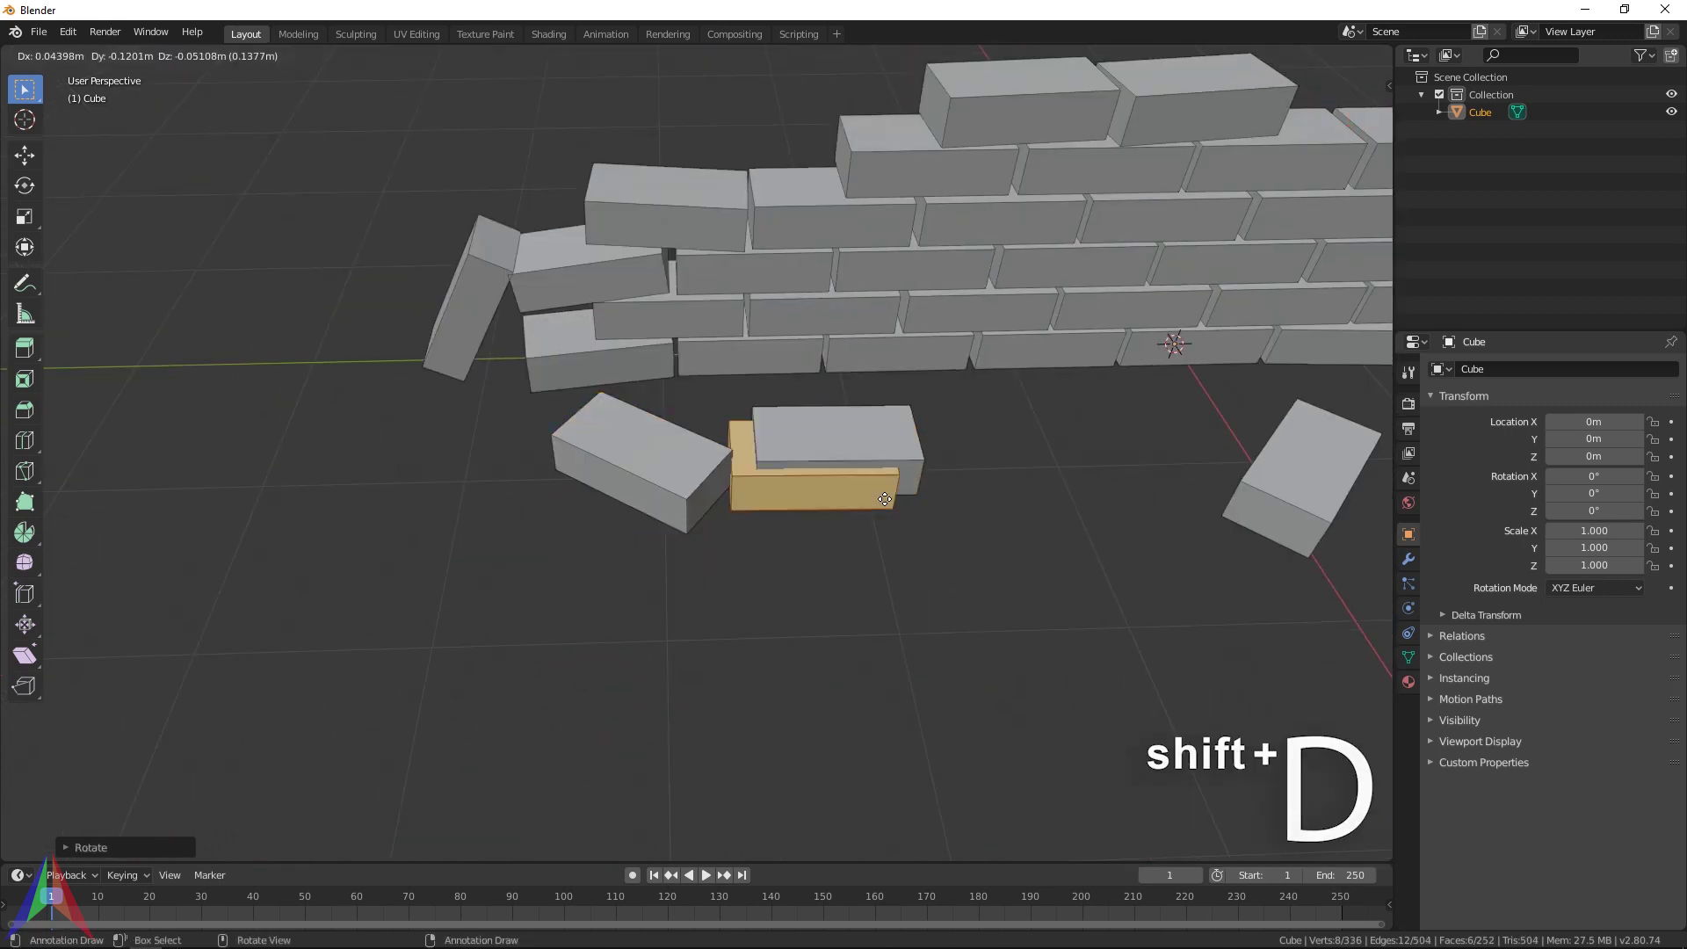
{"action": "key", "text": "shift+z"}
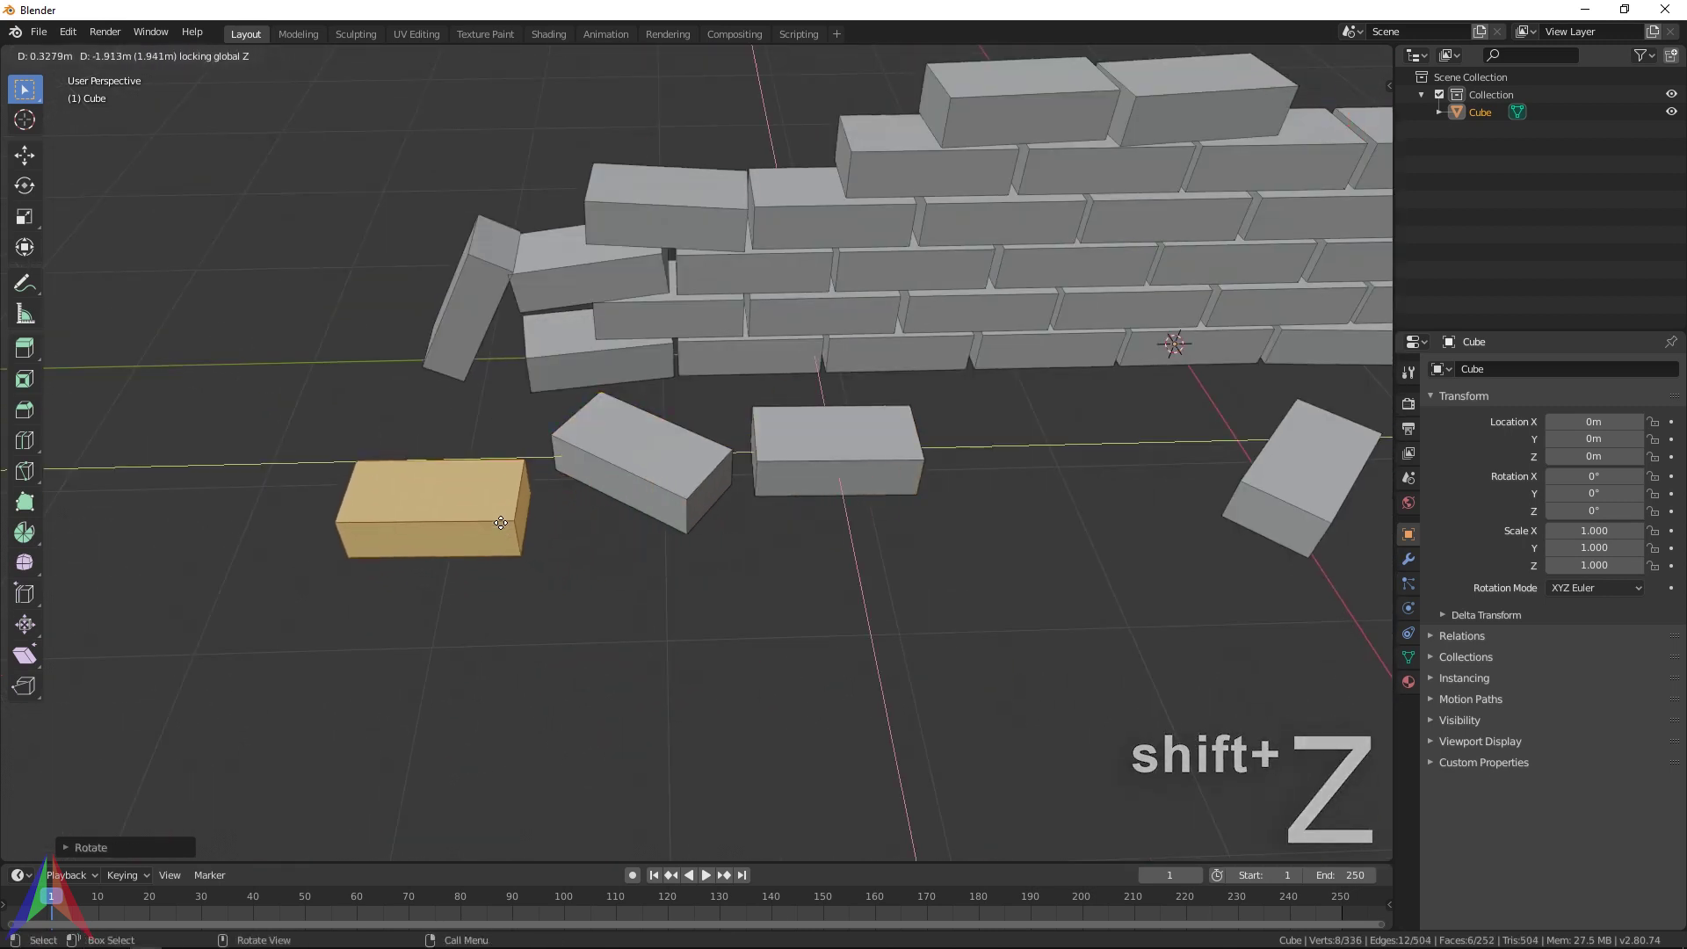
{"action": "key", "text": "r"}
{"action": "key", "text": "z"}
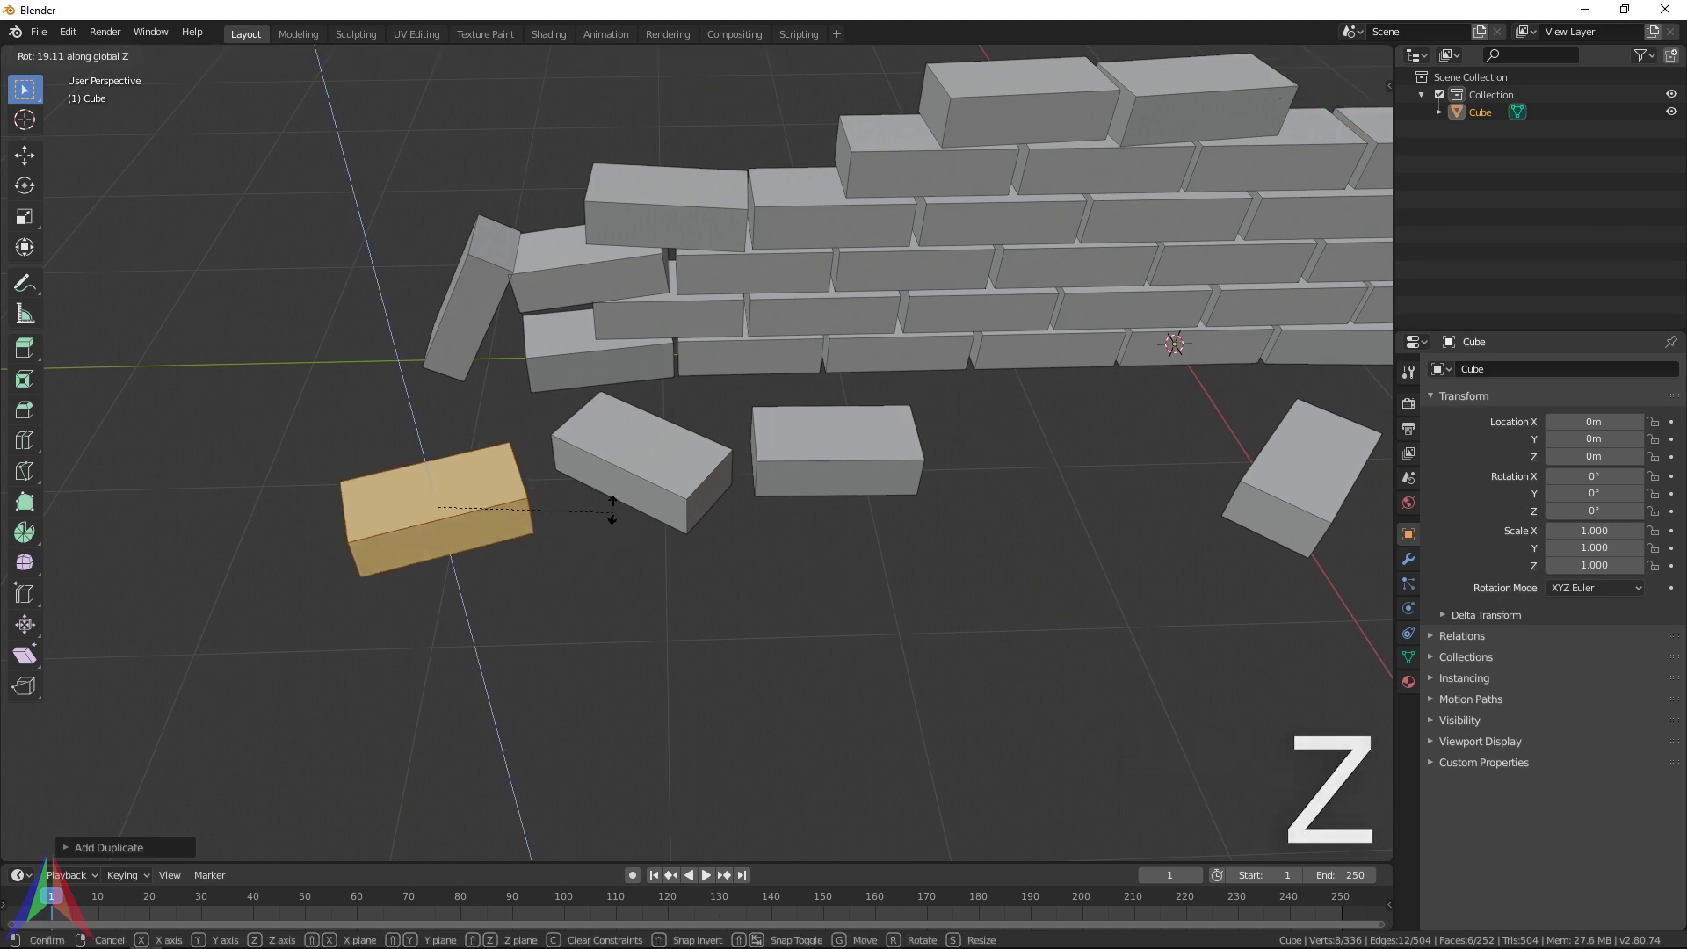
{"action": "key", "text": "shift+d"}
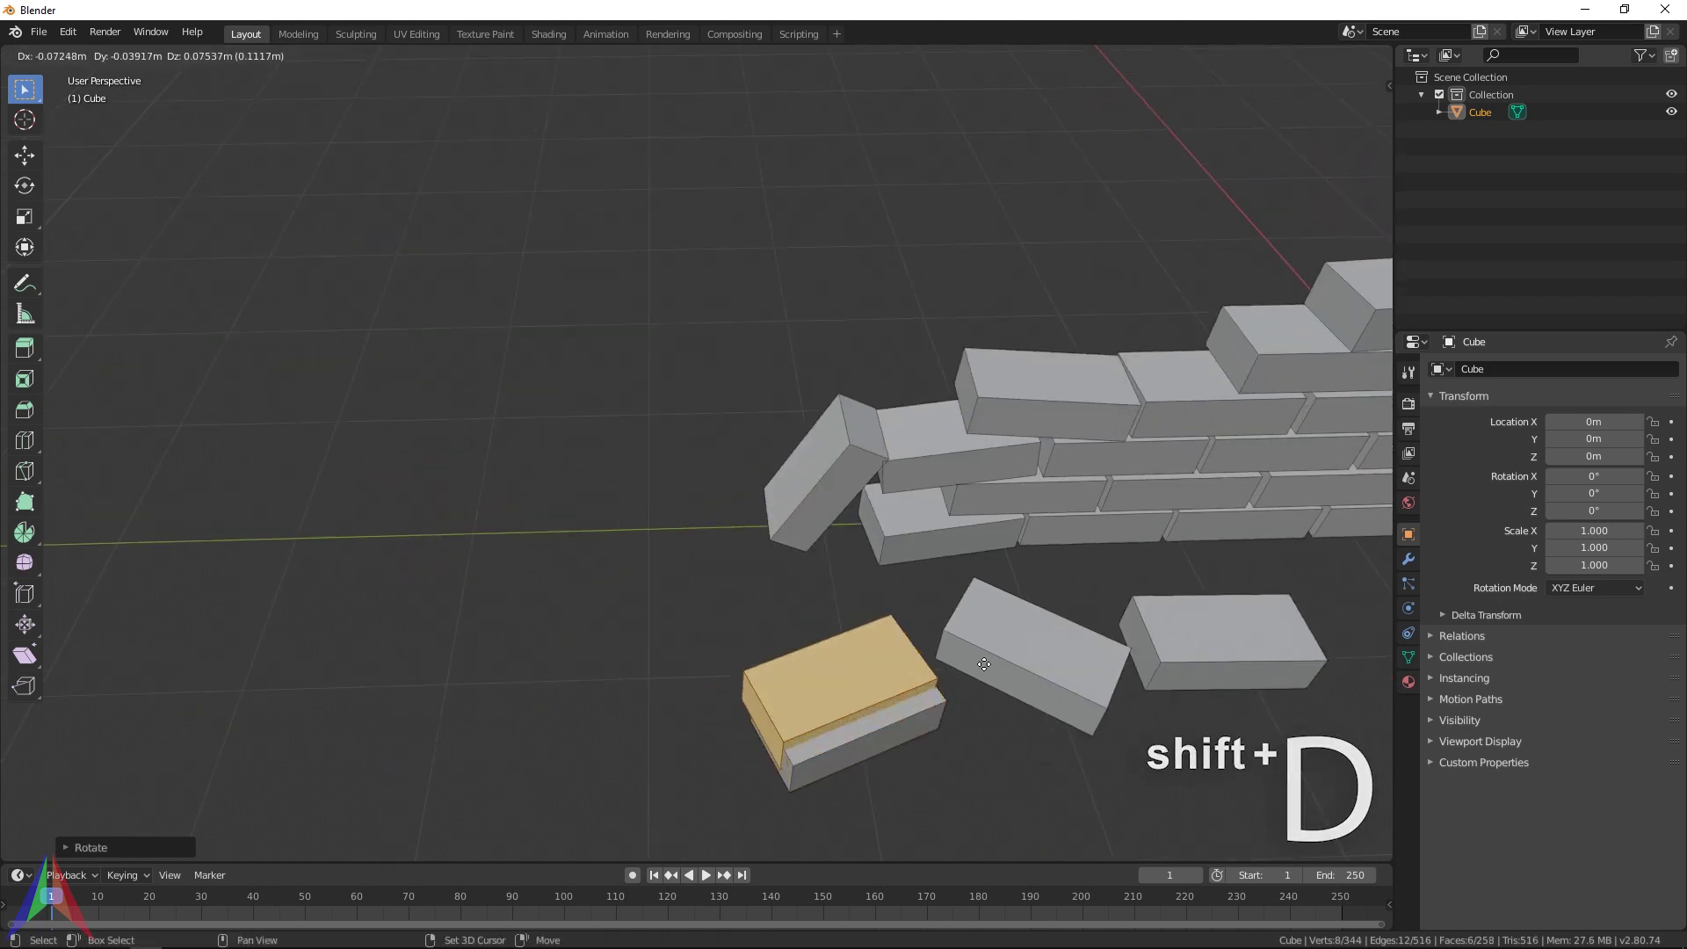
{"action": "key", "text": "shift+z"}
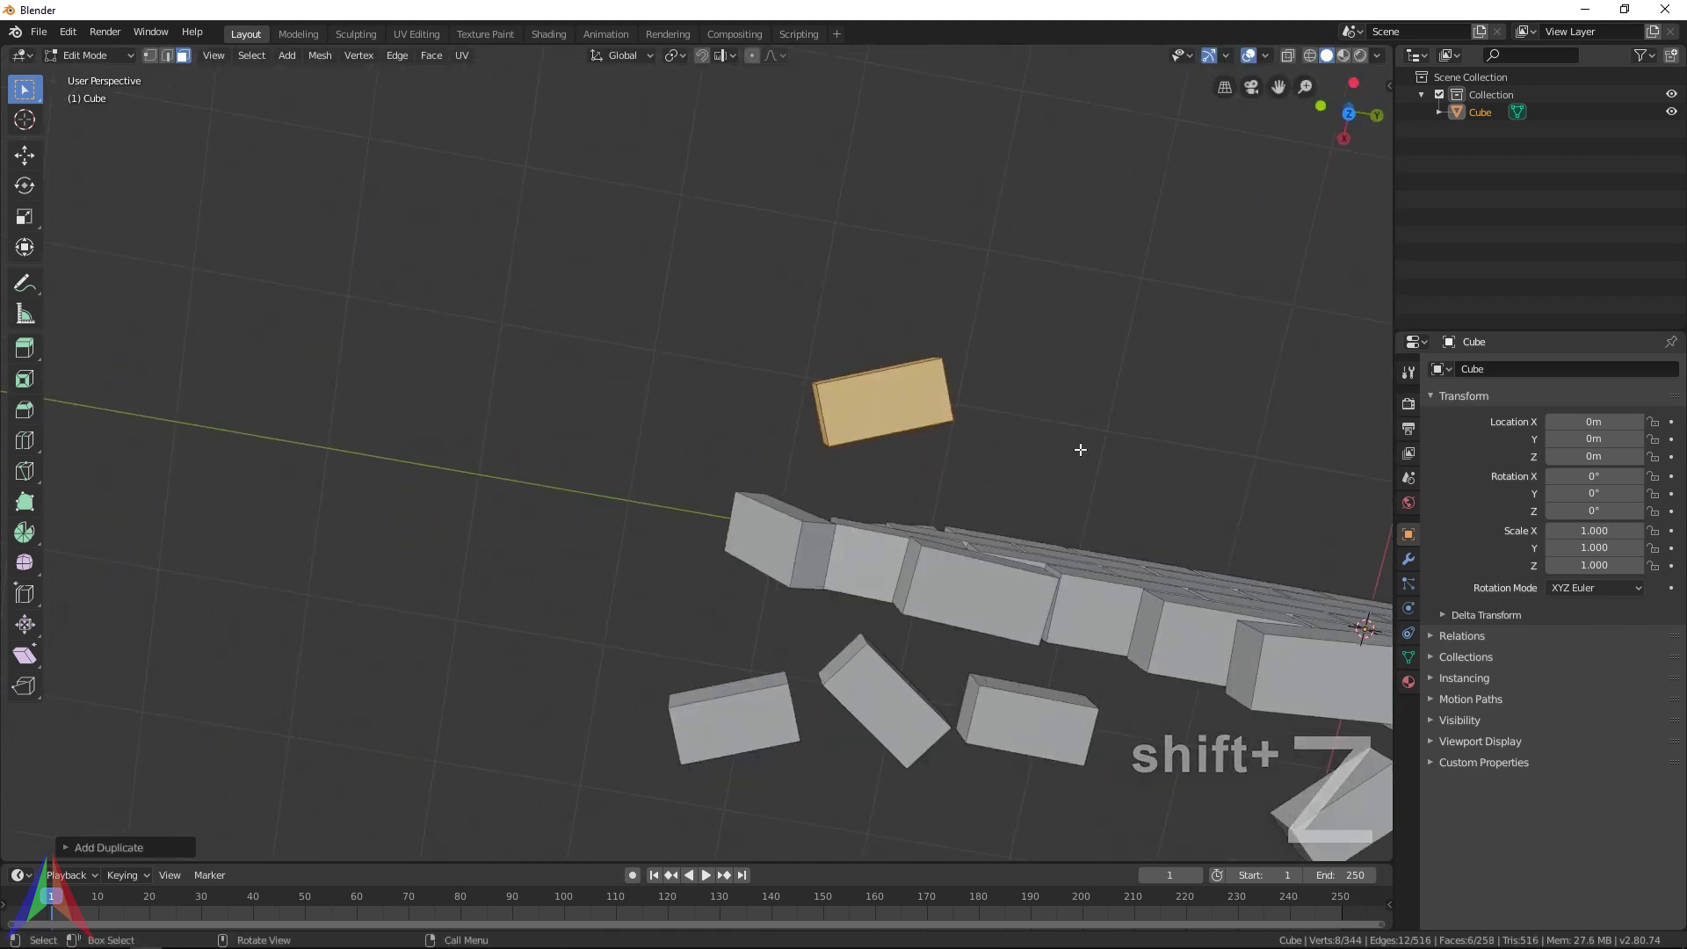
{"action": "key", "text": "r"}
{"action": "key", "text": "z"}
{"action": "left_click", "coordinate": [1037, 527]}
{"action": "key", "text": "shift+d"}
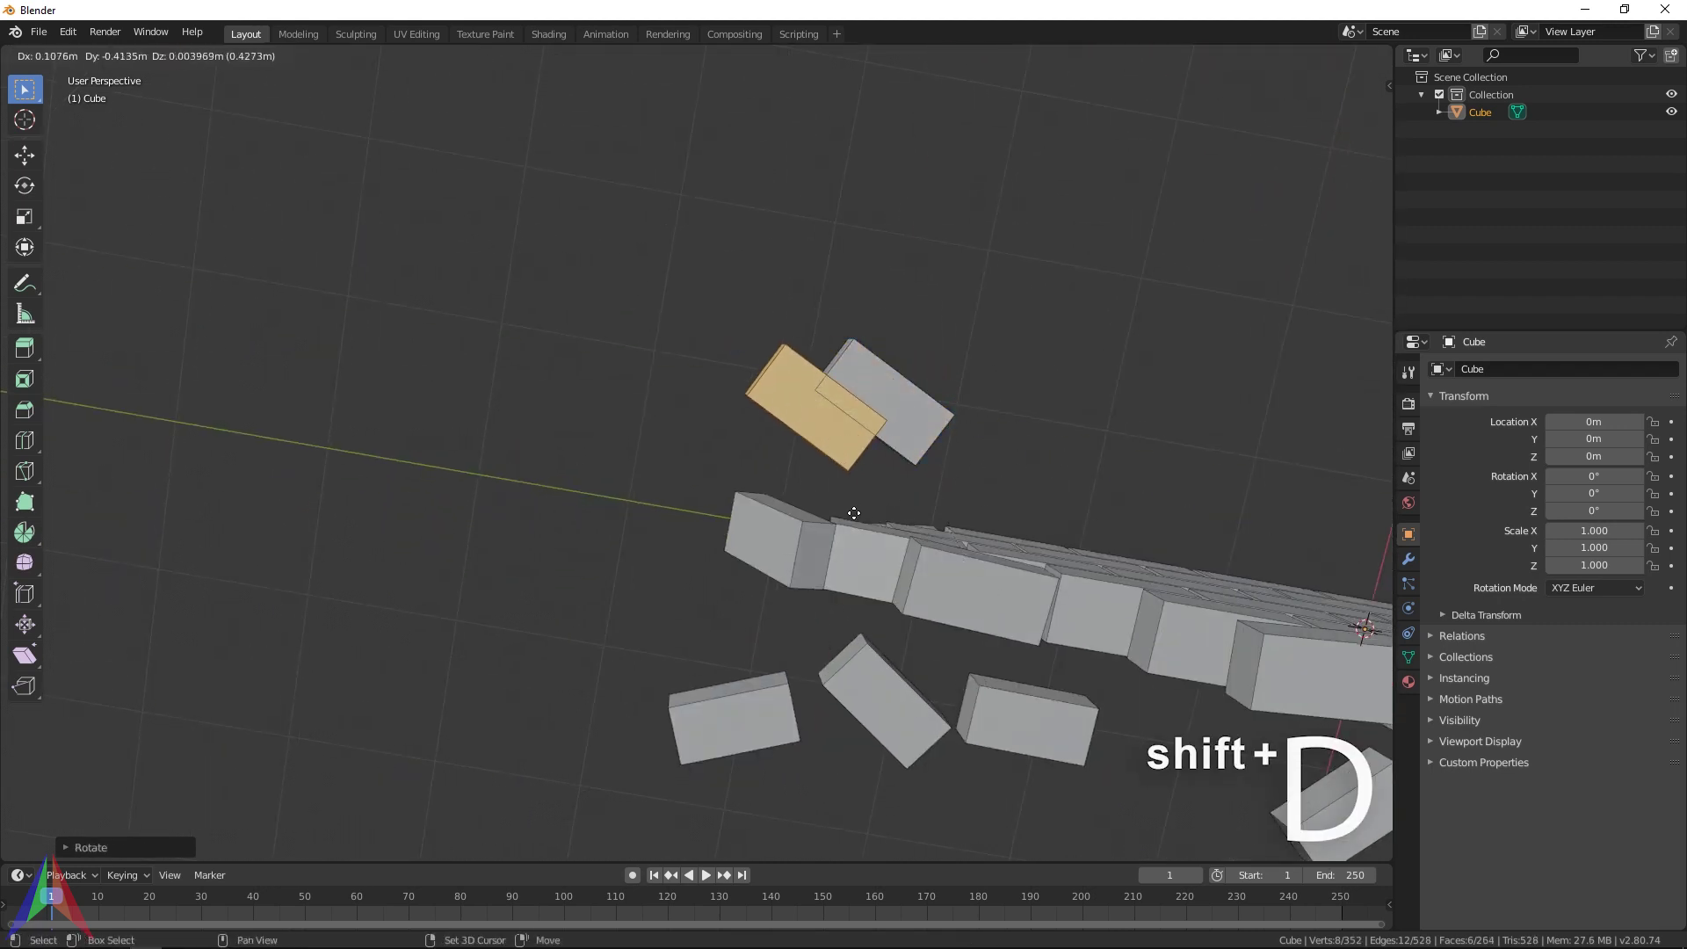
{"action": "key", "text": "shift+z"}
{"action": "key", "text": "r"}
{"action": "left_click", "coordinate": [914, 429]}
Add another debris brick turned about Z and slide it along the ground
{"action": "middle_click_drag", "start_coordinate": [856, 564], "coordinate": [797, 365], "text": "shift"}
{"action": "key", "text": "shift+d"}
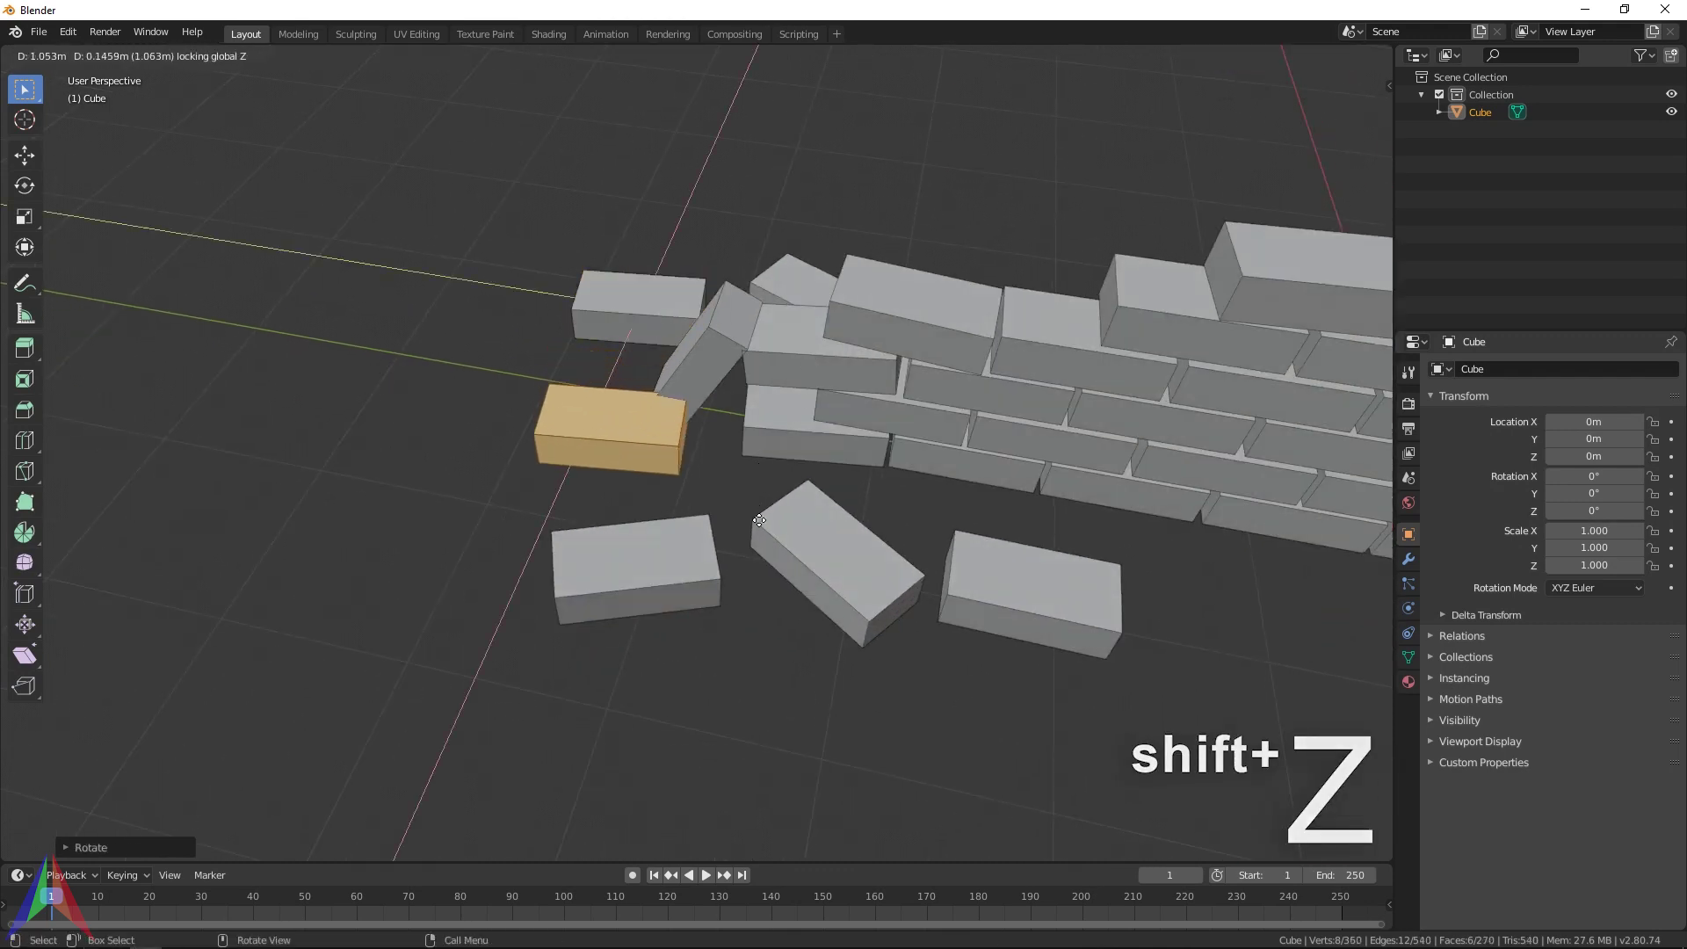
{"action": "key", "text": "r"}
{"action": "key", "text": "z"}
{"action": "left_click", "coordinate": [682, 629]}
{"action": "middle_click_drag", "start_coordinate": [682, 629], "coordinate": [780, 531]}
{"action": "key", "text": "g"}
{"action": "key", "text": "shift+z"}
{"action": "left_click", "coordinate": [761, 725]}
{"action": "scroll", "coordinate": [866, 472], "scroll_direction": "up", "scroll_amount": 3}
Nudge one brick within the debris pile, then deselect it
{"action": "key", "text": "g"}
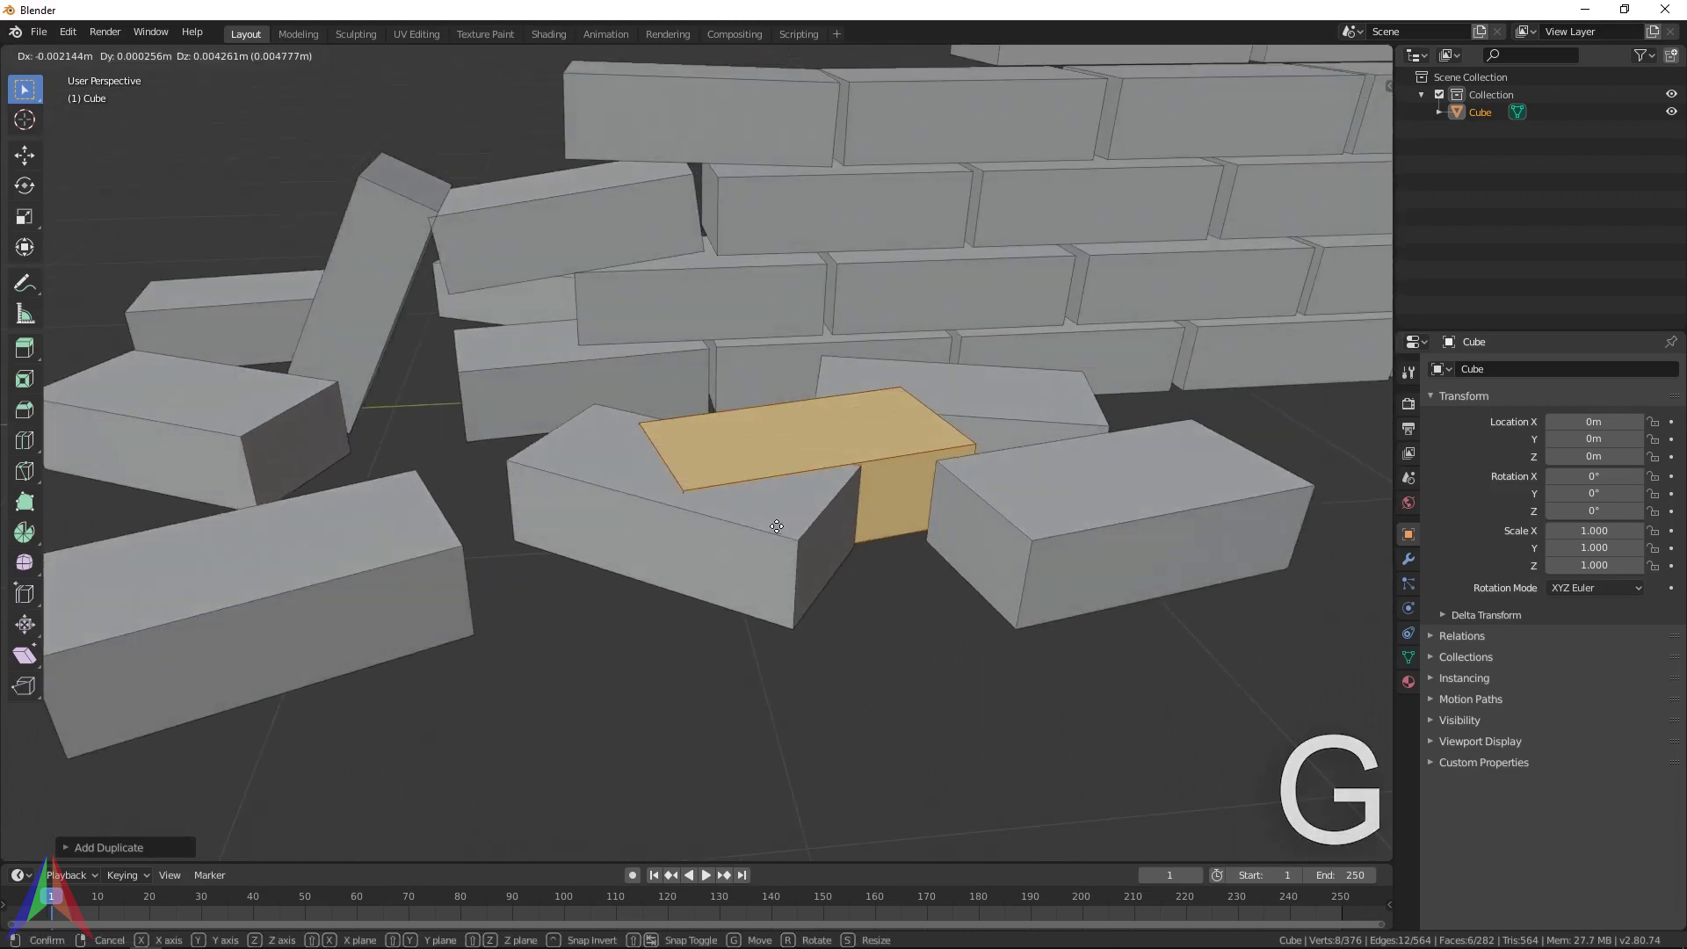
{"action": "left_click", "coordinate": [796, 444]}
{"action": "middle_click_drag", "start_coordinate": [809, 483], "coordinate": [704, 538]}
{"action": "scroll", "coordinate": [808, 519], "scroll_direction": "down", "scroll_amount": 5}
{"action": "left_click", "coordinate": [743, 519]}
{"action": "scroll", "coordinate": [735, 516], "scroll_direction": "down", "scroll_amount": 5}
{"action": "middle_click_drag", "start_coordinate": [993, 551], "coordinate": [859, 595], "text": "shift"}
{"action": "scroll", "coordinate": [735, 576], "scroll_direction": "up", "scroll_amount": 6}
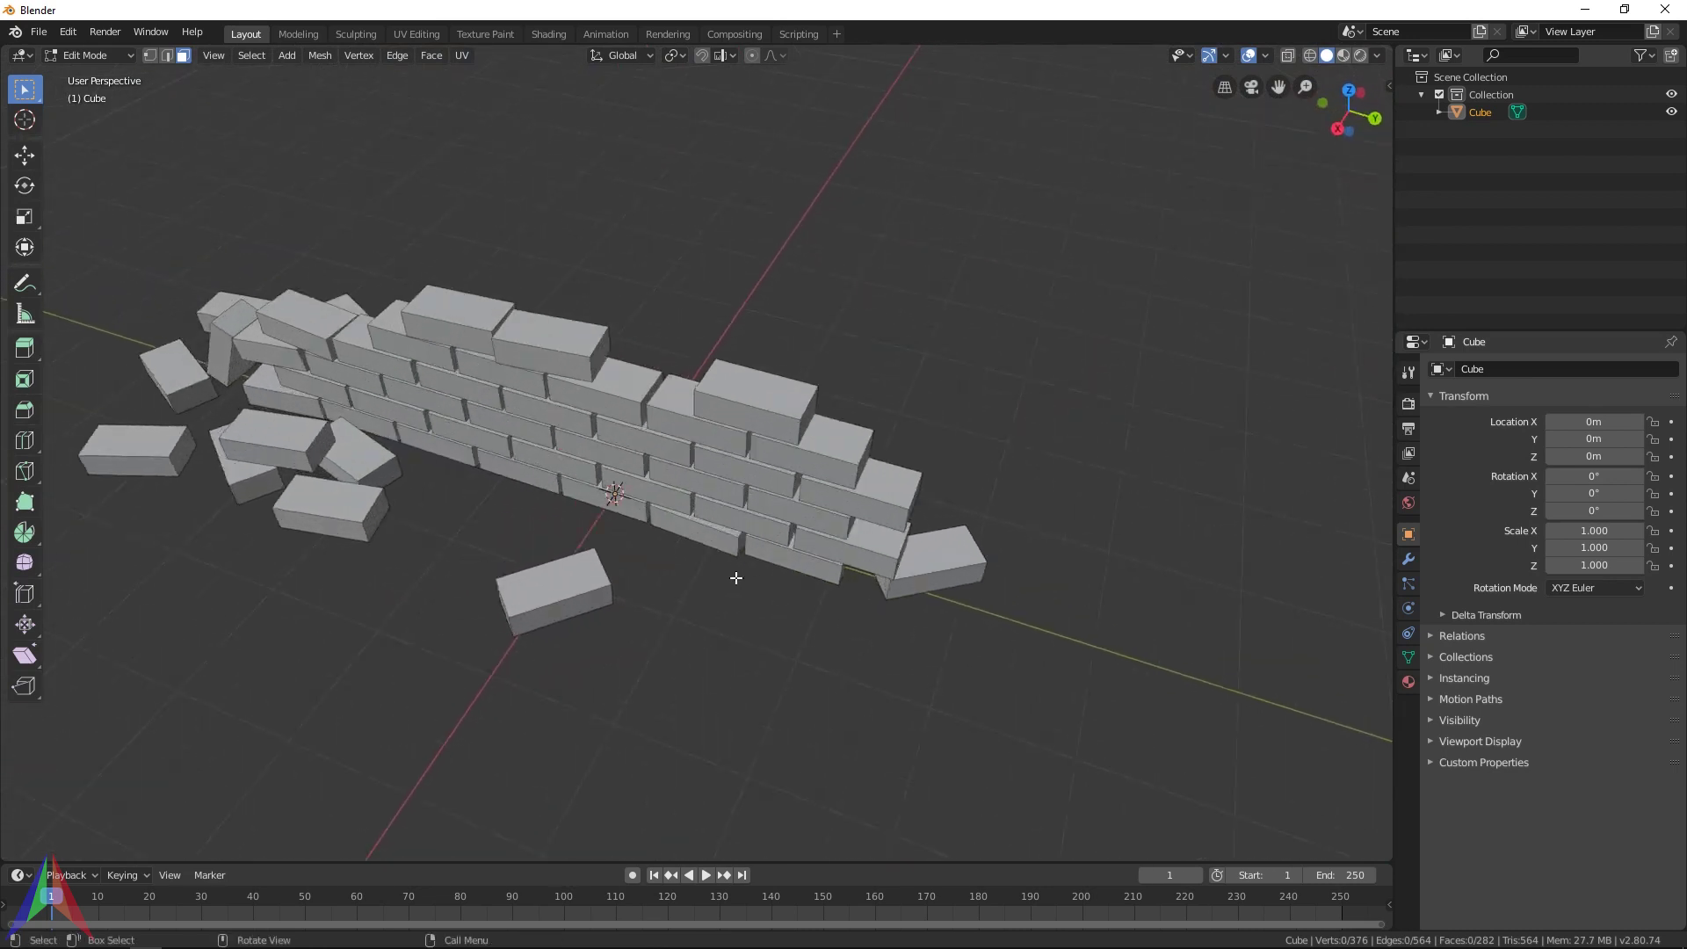
Copy the lone brick in front of the wall, rotate it and slide it along the ground
{"action": "key", "text": "l"}
{"action": "key", "text": "shift+d"}
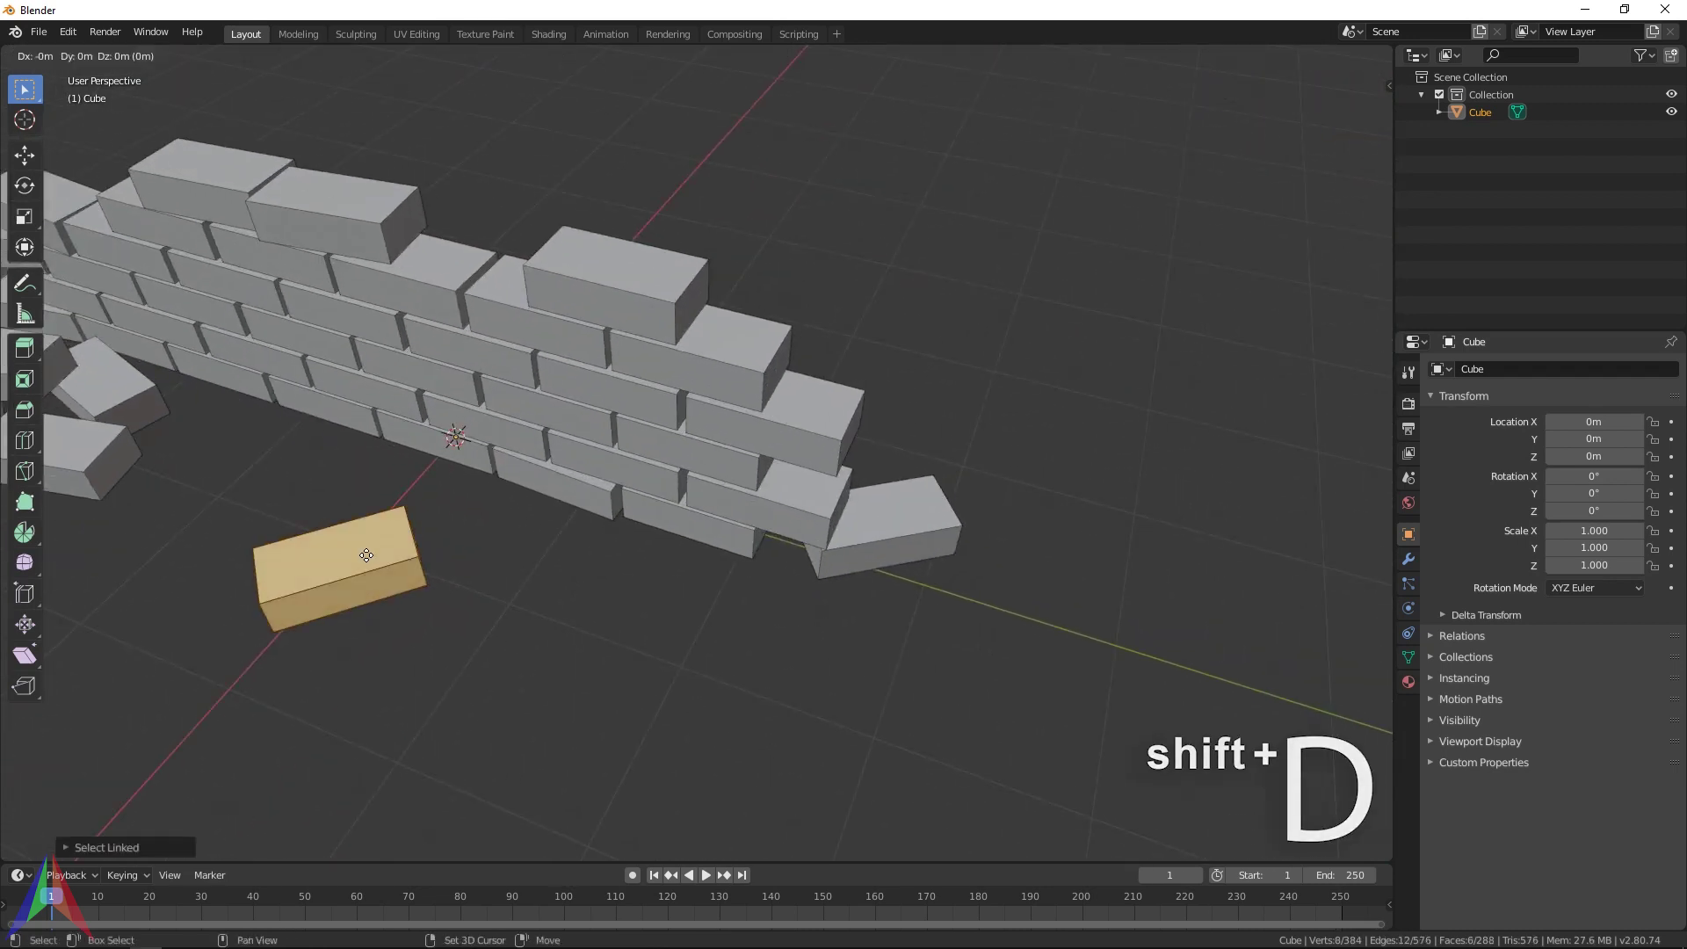
{"action": "key", "text": "shift+z"}
{"action": "left_click", "coordinate": [895, 424]}
{"action": "middle_click_drag", "start_coordinate": [895, 425], "coordinate": [1018, 436]}
{"action": "key", "text": "r"}
{"action": "left_click", "coordinate": [1005, 520]}
{"action": "key", "text": "g"}
{"action": "key", "text": "shift+z"}
{"action": "left_click", "coordinate": [1070, 539]}
{"action": "middle_click_drag", "start_coordinate": [1070, 539], "coordinate": [445, 633]}
In Right view (Numpad 3), box-select the bricks of the wall's right half
{"action": "key", "text": "alt+a"}
{"action": "middle_click_drag", "start_coordinate": [1005, 638], "coordinate": [1001, 495]}
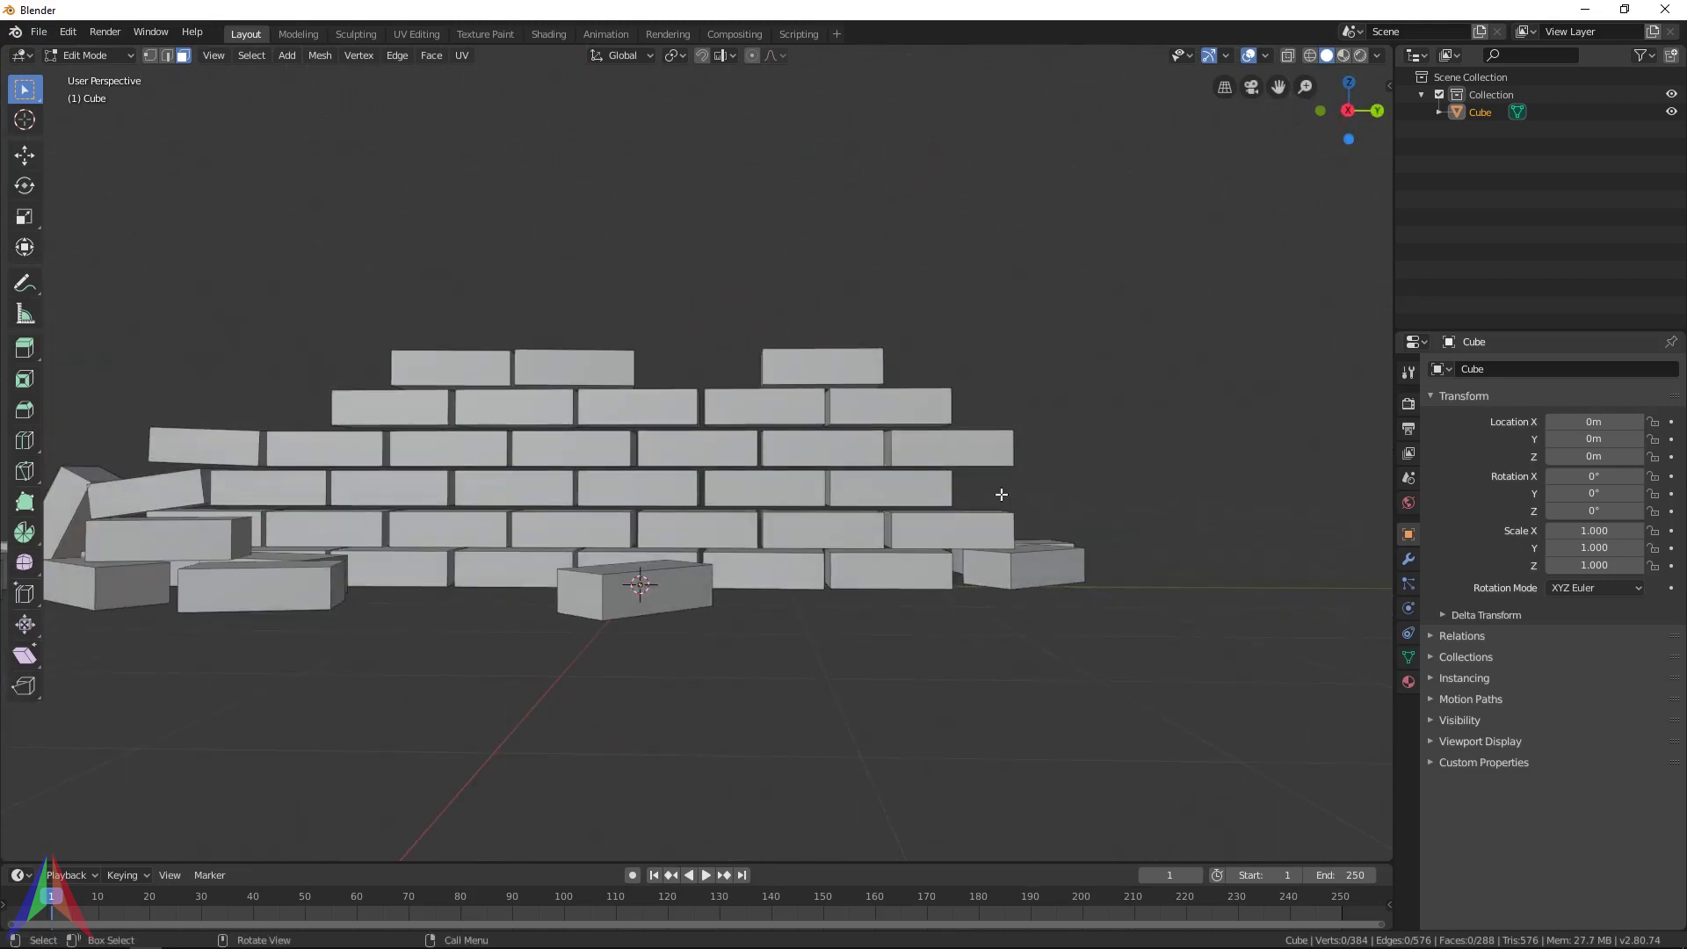
{"action": "key", "text": "KP_1"}
{"action": "key", "text": "KP_3"}
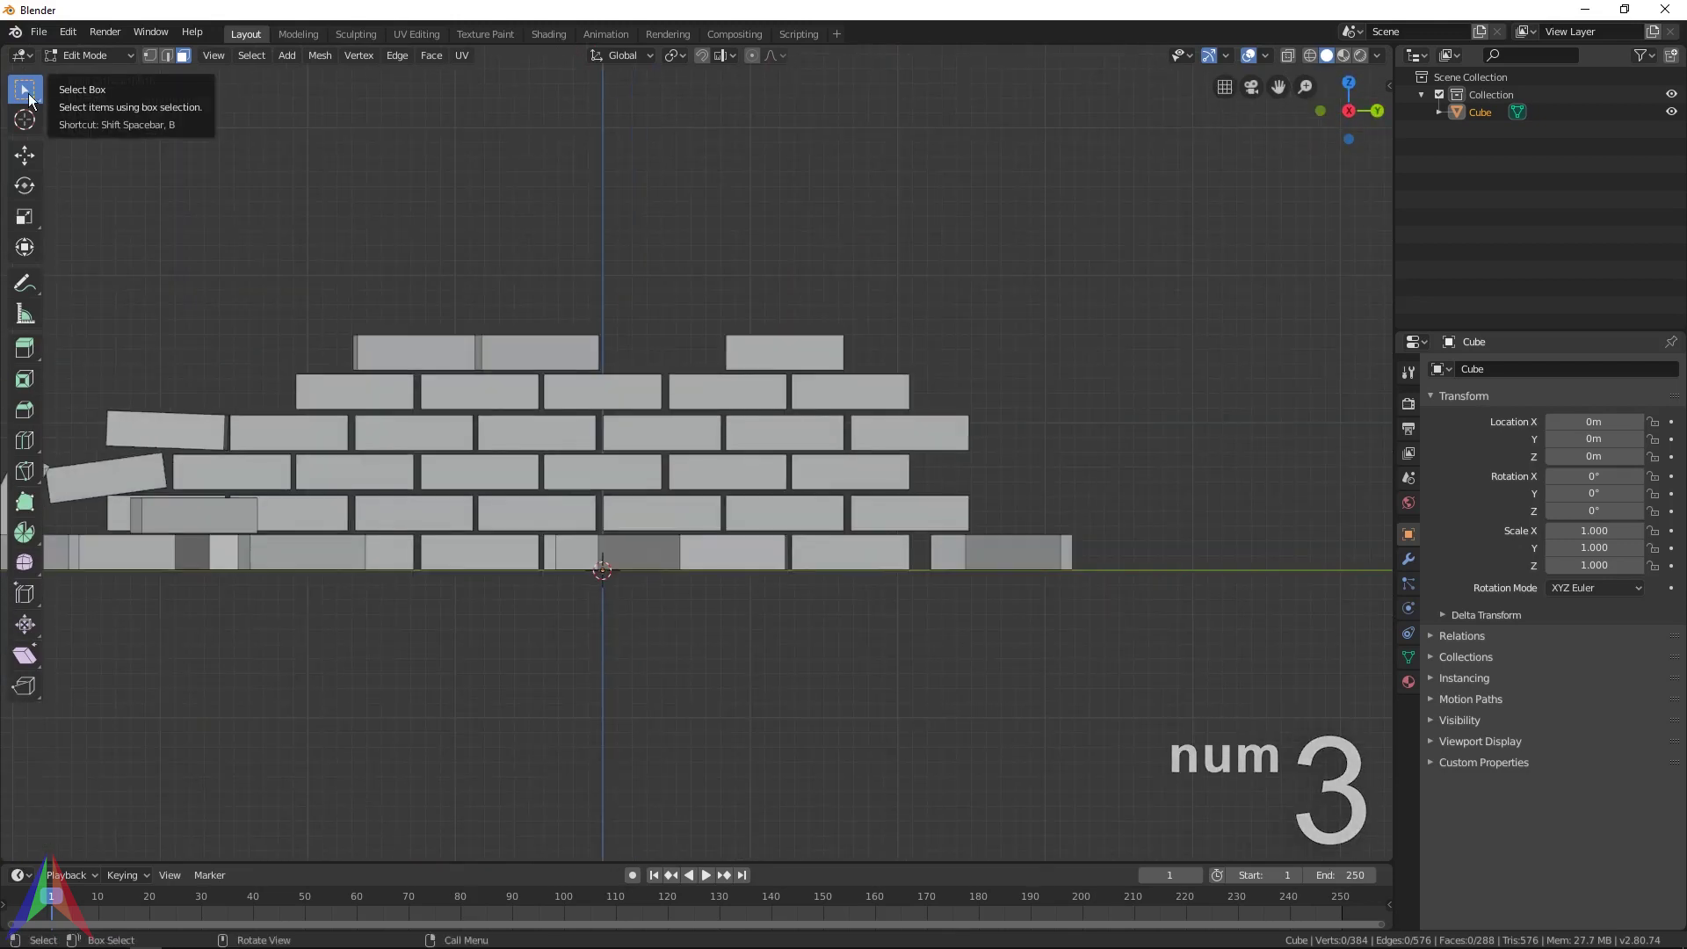
{"action": "left_click", "coordinate": [24, 90]}
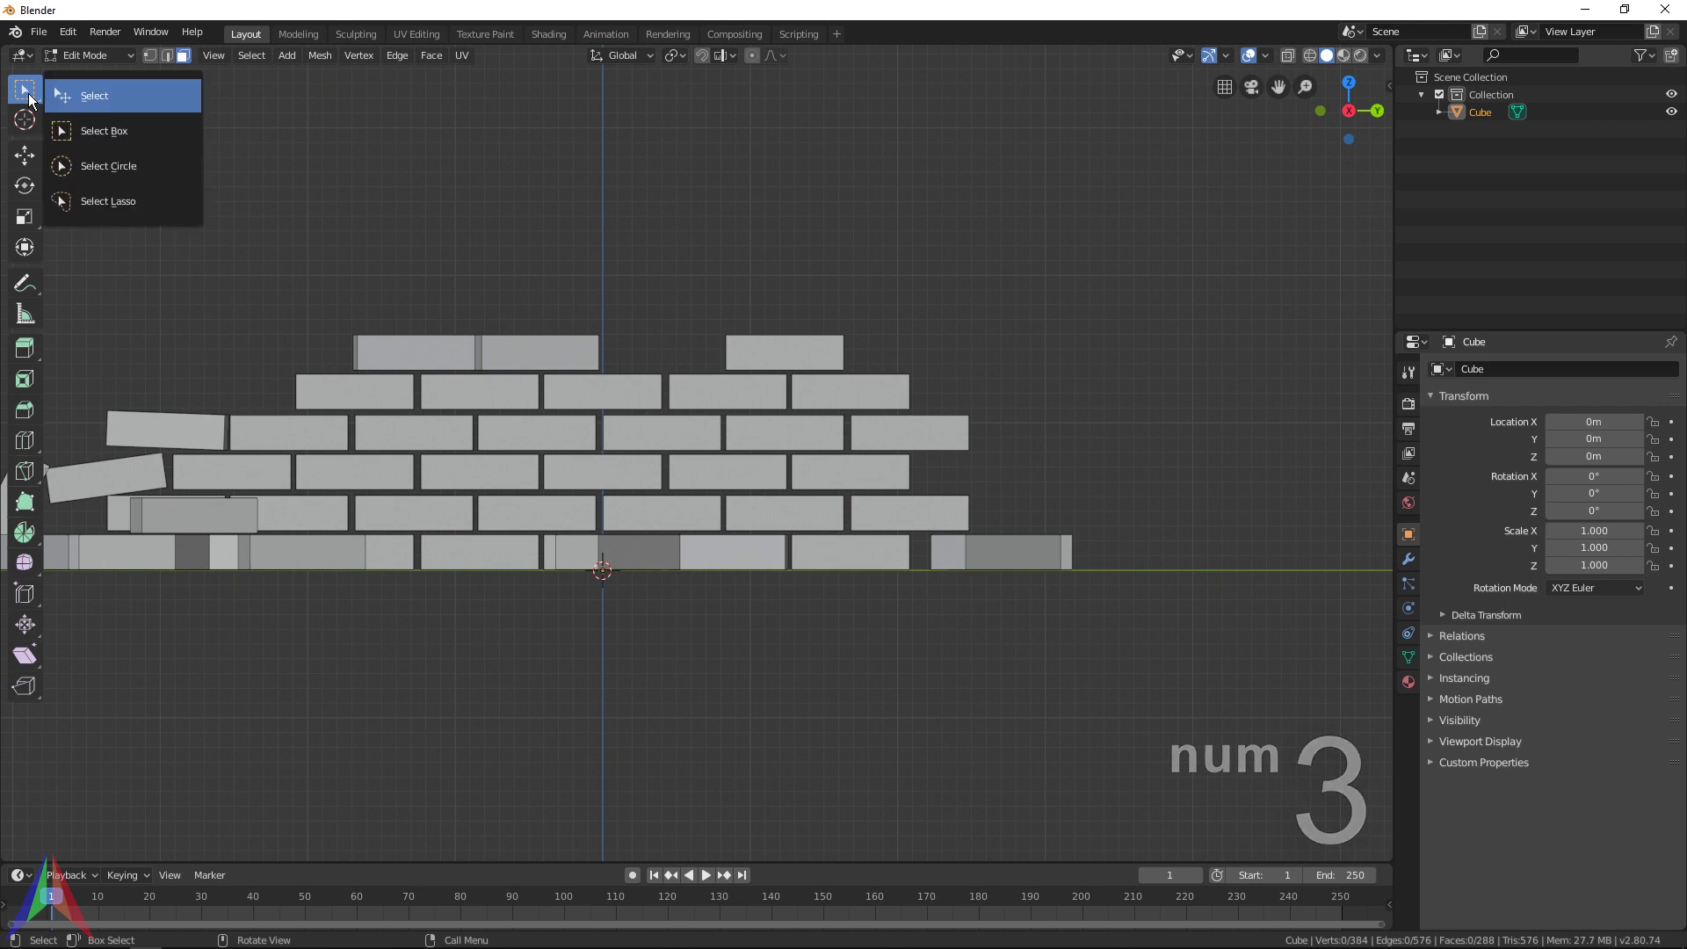
{"action": "left_click", "coordinate": [123, 134]}
{"action": "left_click_drag", "start_coordinate": [501, 173], "coordinate": [1120, 736]}
{"action": "key", "text": "ctrl+z"}
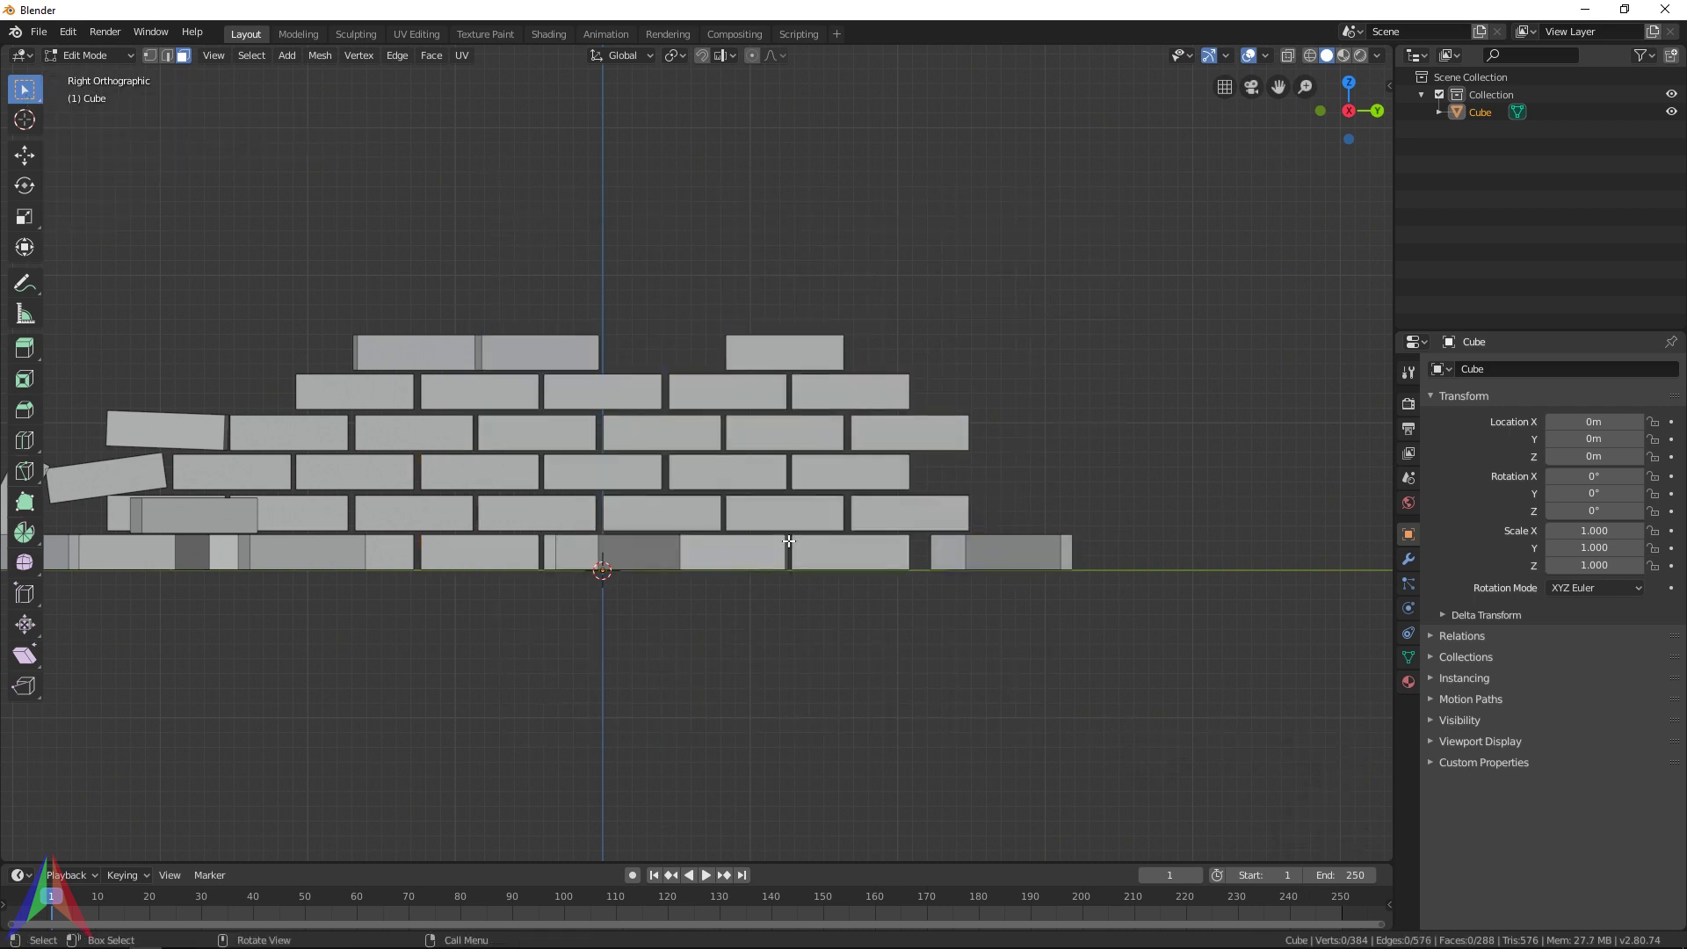
{"action": "key", "text": "b"}
{"action": "left_click_drag", "start_coordinate": [1194, 655], "coordinate": [695, 282]}
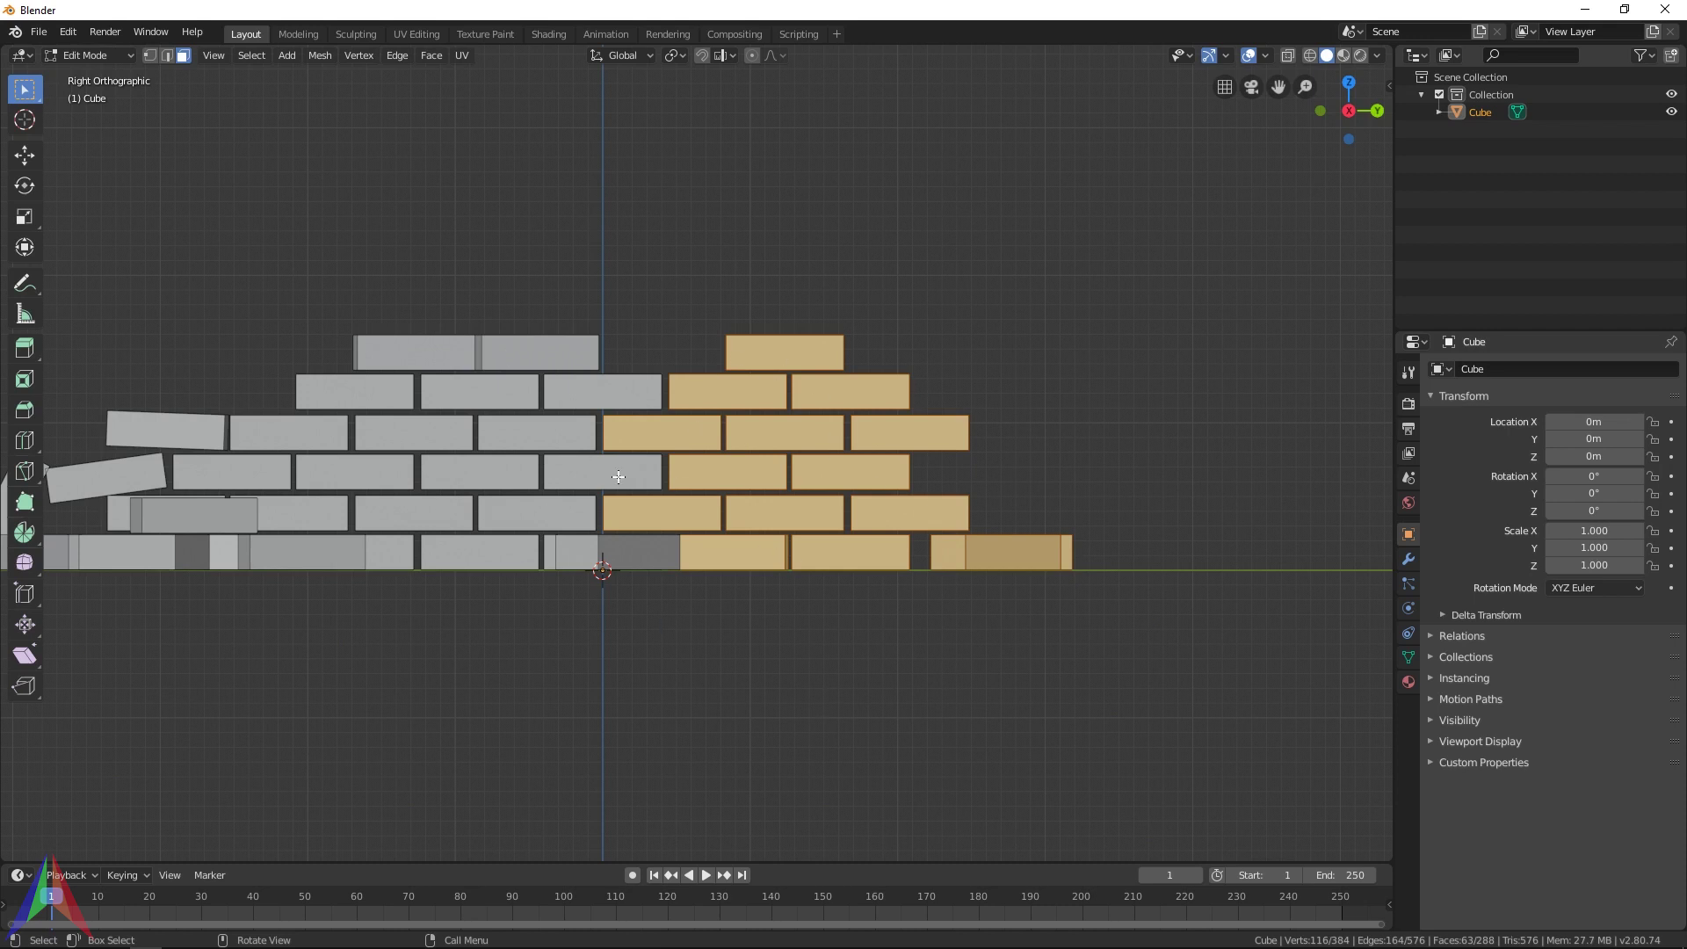
{"action": "middle_click_drag", "start_coordinate": [301, 222], "coordinate": [909, 496]}
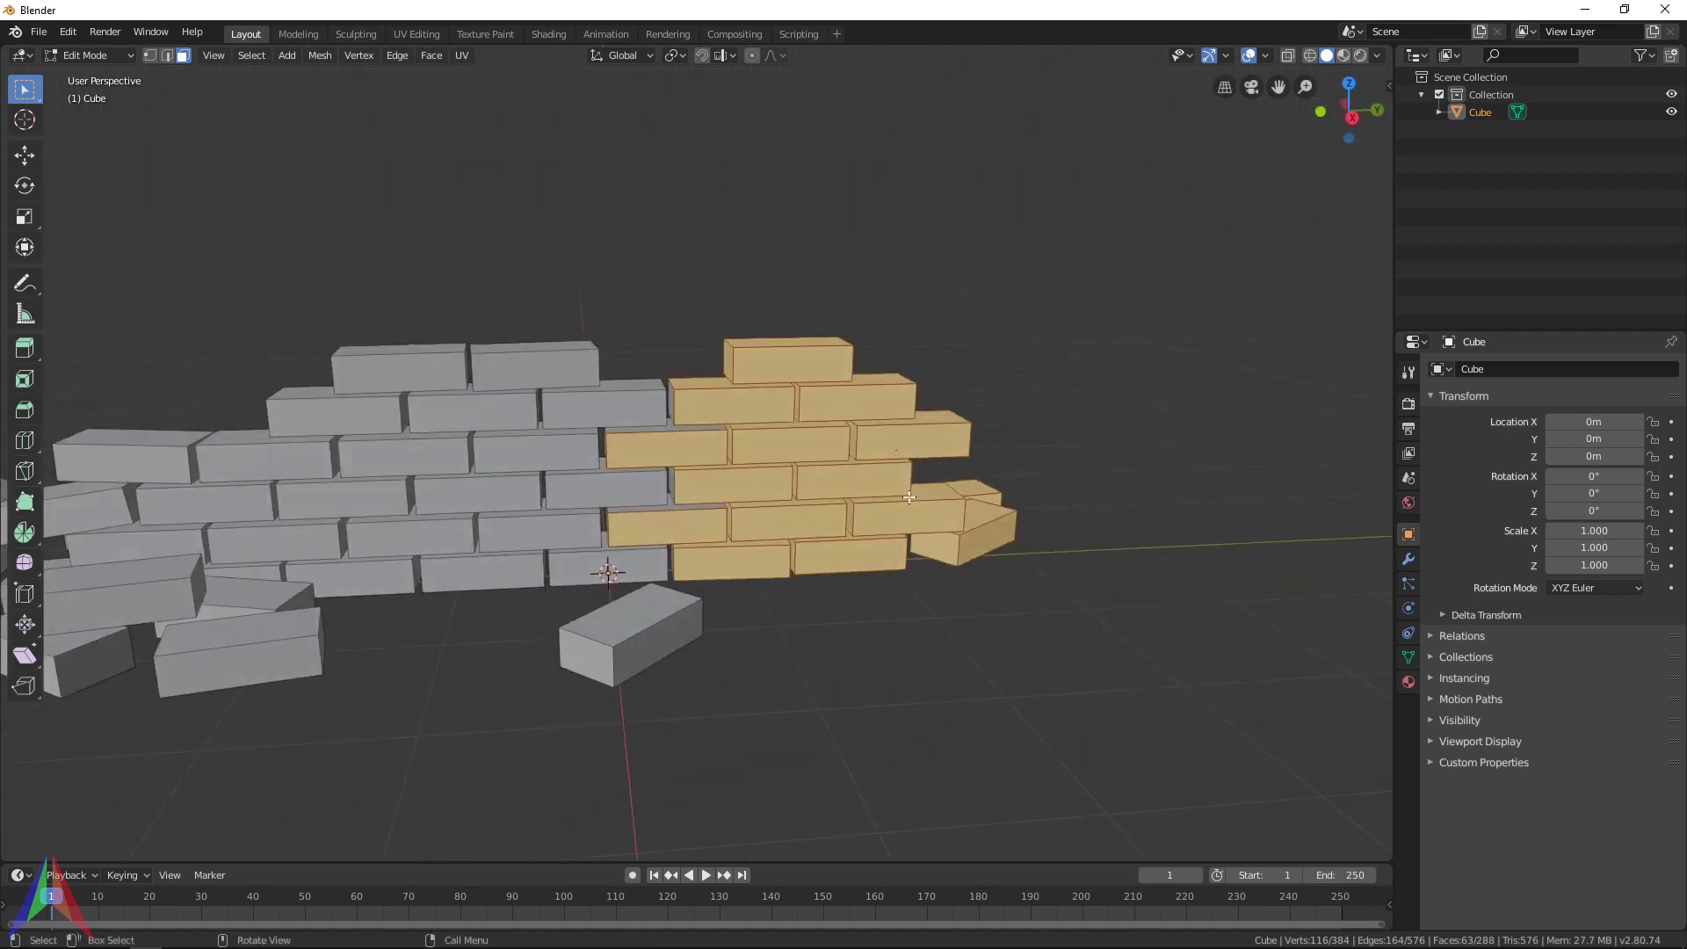
{"action": "mouse_move", "coordinate": [739, 423]}
{"action": "middle_mouse_down"}
{"action": "mouse_move", "coordinate": [527, 399]}
{"action": "mouse_move", "coordinate": [294, 413]}
{"action": "mouse_move", "coordinate": [703, 568]}
{"action": "mouse_move", "coordinate": [668, 518]}
{"action": "mouse_move", "coordinate": [759, 462]}
{"action": "mouse_move", "coordinate": [784, 492]}
{"action": "middle_mouse_up"}
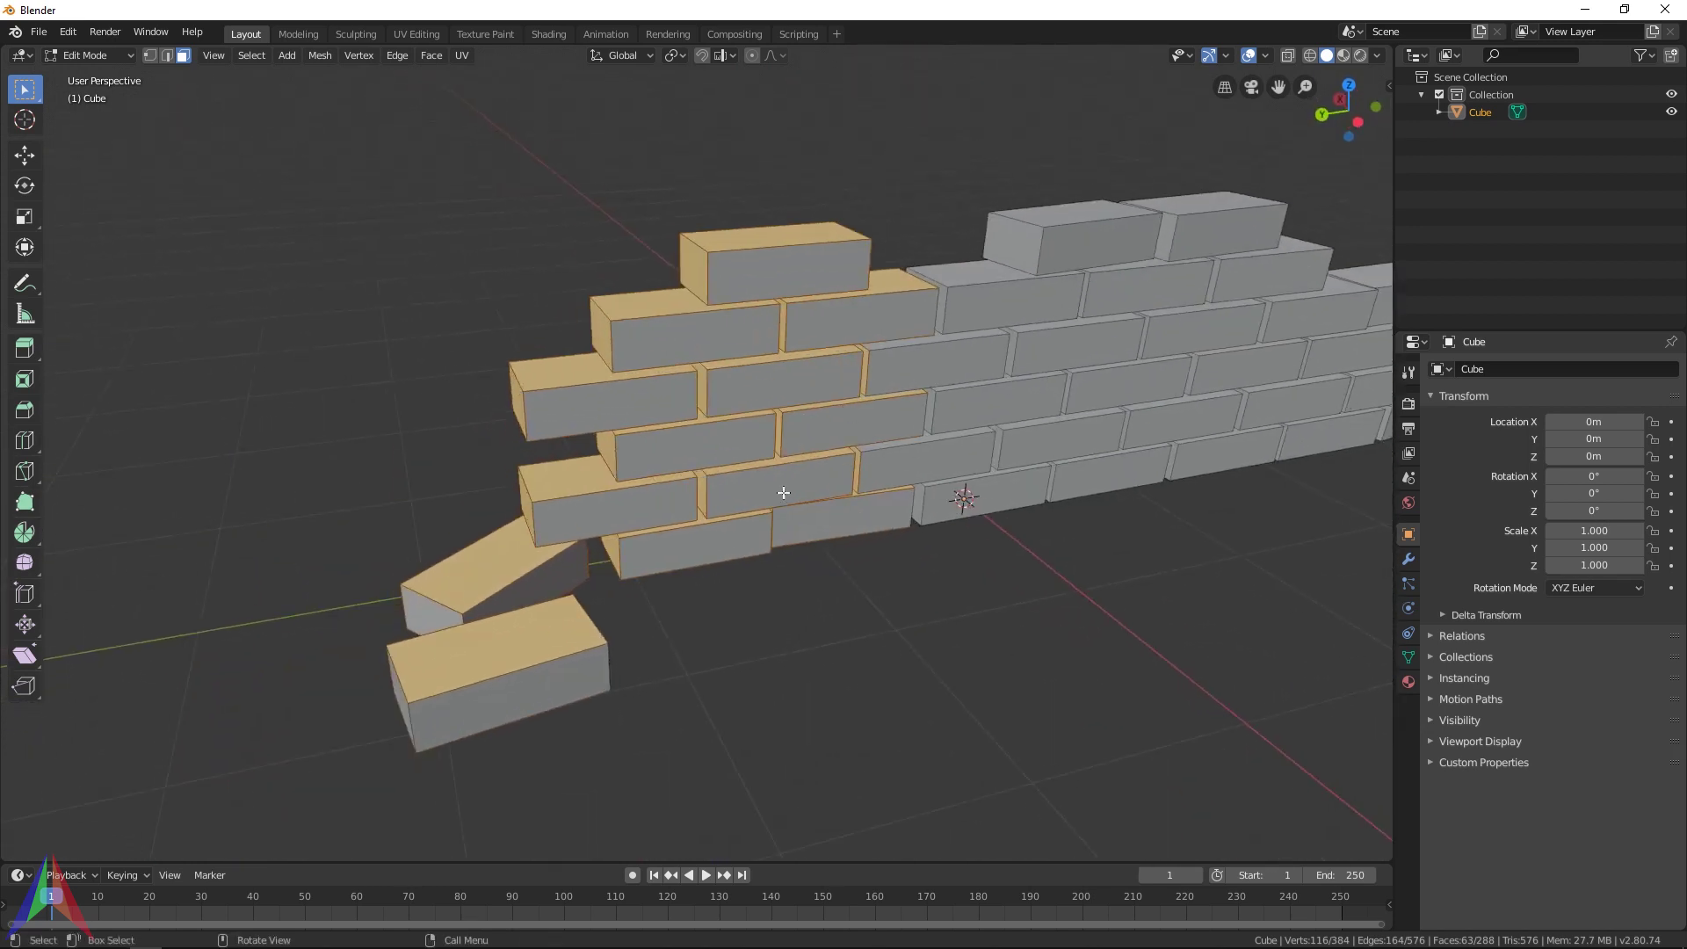
{"action": "middle_click_drag", "start_coordinate": [809, 332], "coordinate": [953, 461]}
{"action": "key", "text": "ctrl+l"}
{"action": "scroll", "coordinate": [610, 240], "scroll_direction": "up", "scroll_amount": 3}
{"action": "left_click", "coordinate": [582, 193]}
{"action": "middle_click_drag", "start_coordinate": [582, 193], "coordinate": [904, 333], "text": "shift"}
{"action": "scroll", "coordinate": [792, 425], "scroll_direction": "up", "scroll_amount": 1}
{"action": "key", "text": "ctrl+l"}
{"action": "key", "text": "alt+a"}
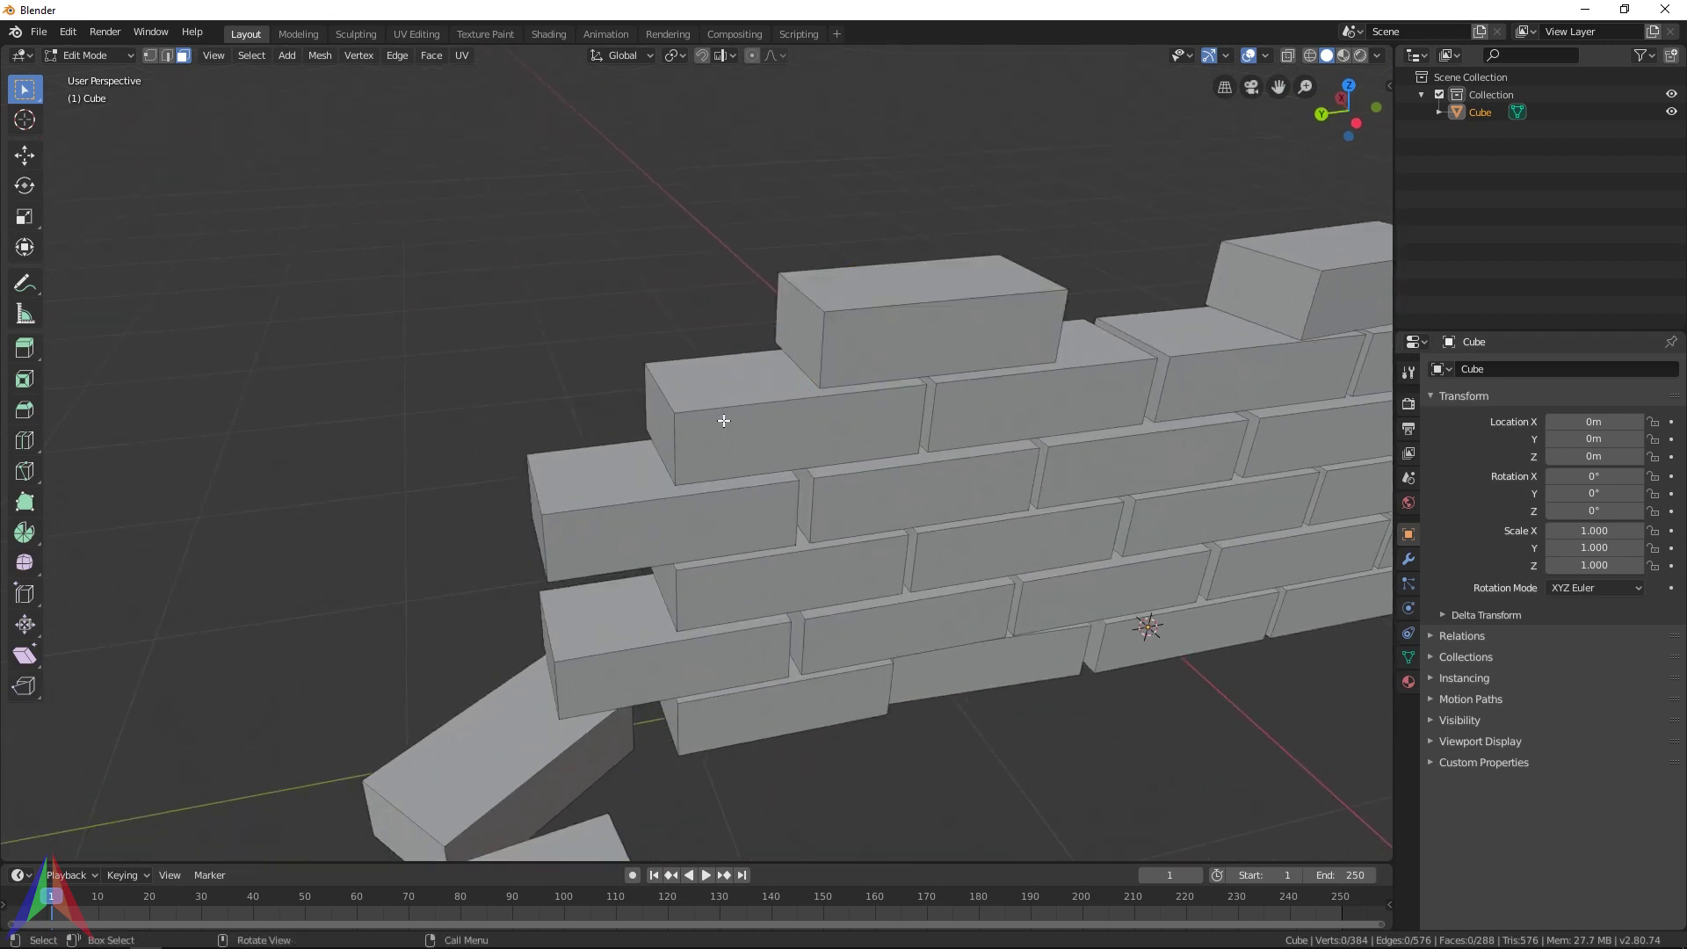
Pick whole bricks with L, box-select the right-hand bricks in Right view, then Ctrl+L Select Linked
{"action": "key", "text": "l"}
{"action": "key", "text": "l"}
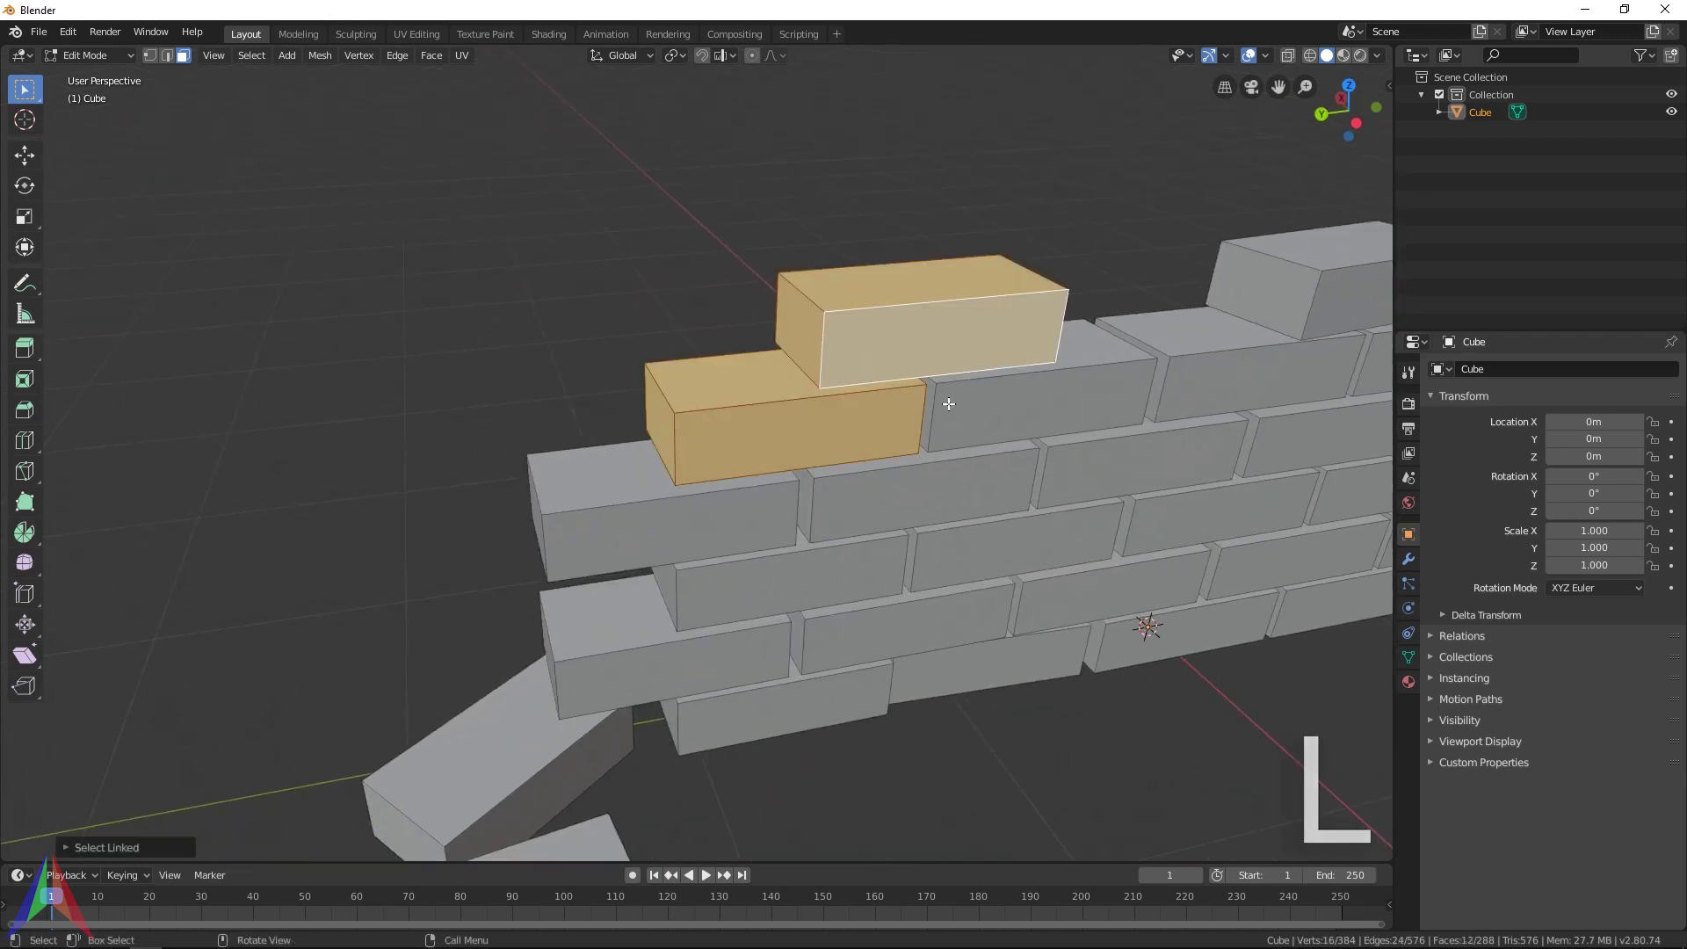
{"action": "key", "text": "l"}
{"action": "key", "text": "l"}
{"action": "key", "text": "l"}
{"action": "key", "text": "l"}
{"action": "key", "text": "l"}
{"action": "key", "text": "l"}
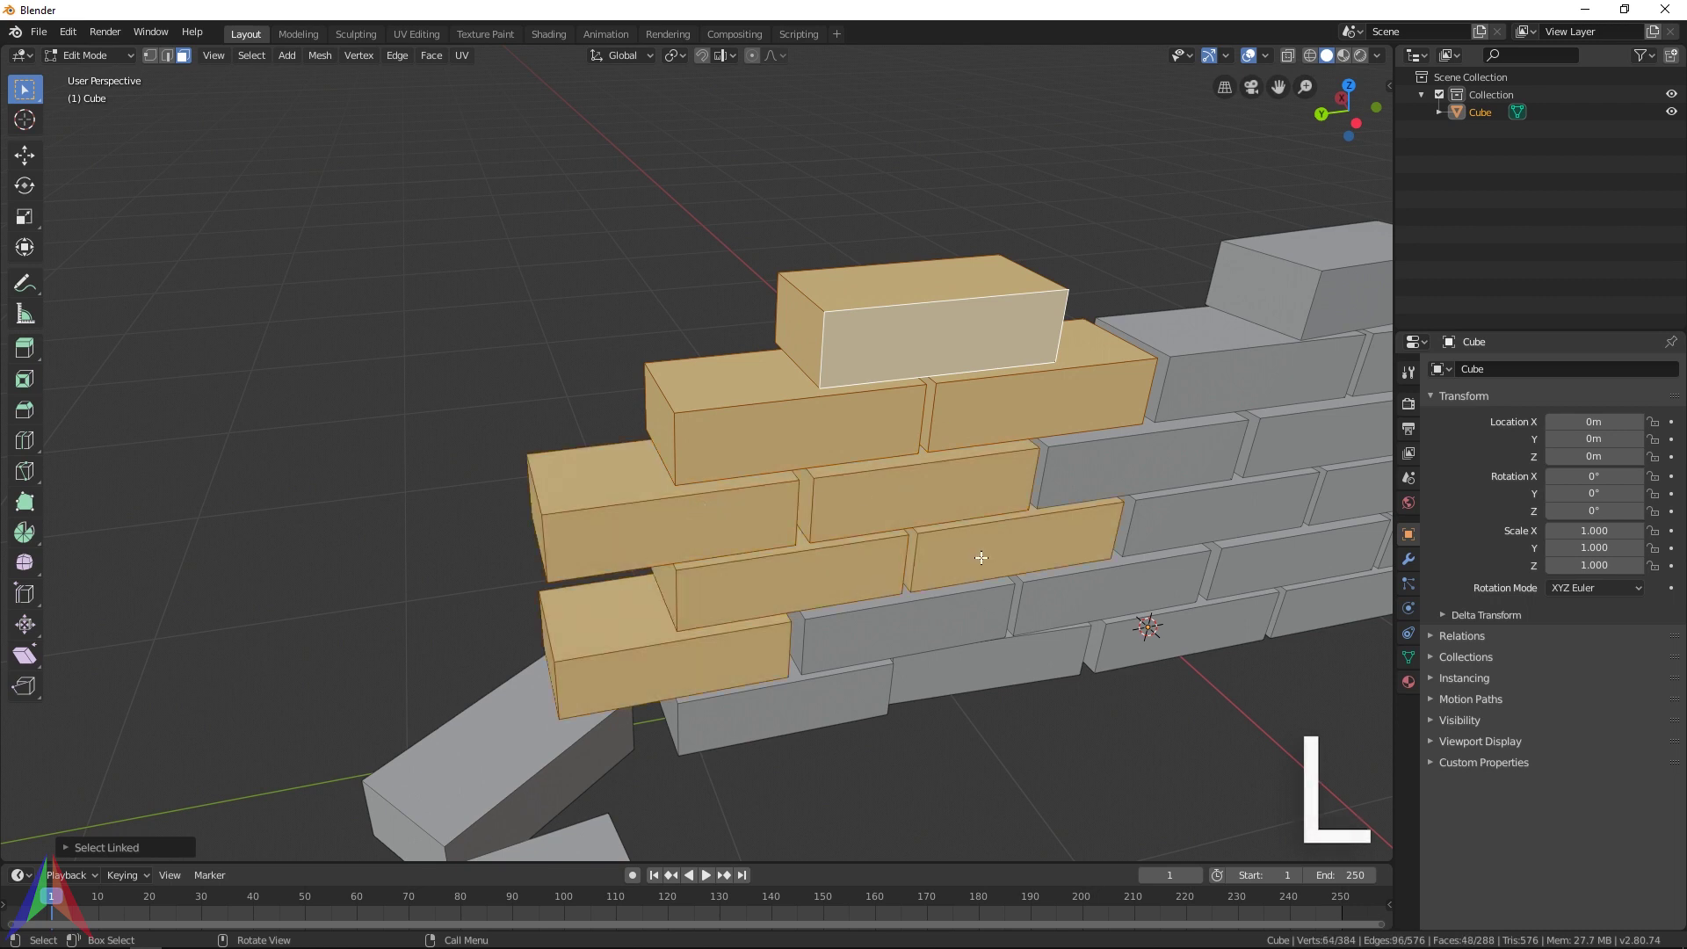
{"action": "key", "text": "l"}
{"action": "key", "text": "l"}
{"action": "key", "text": "l"}
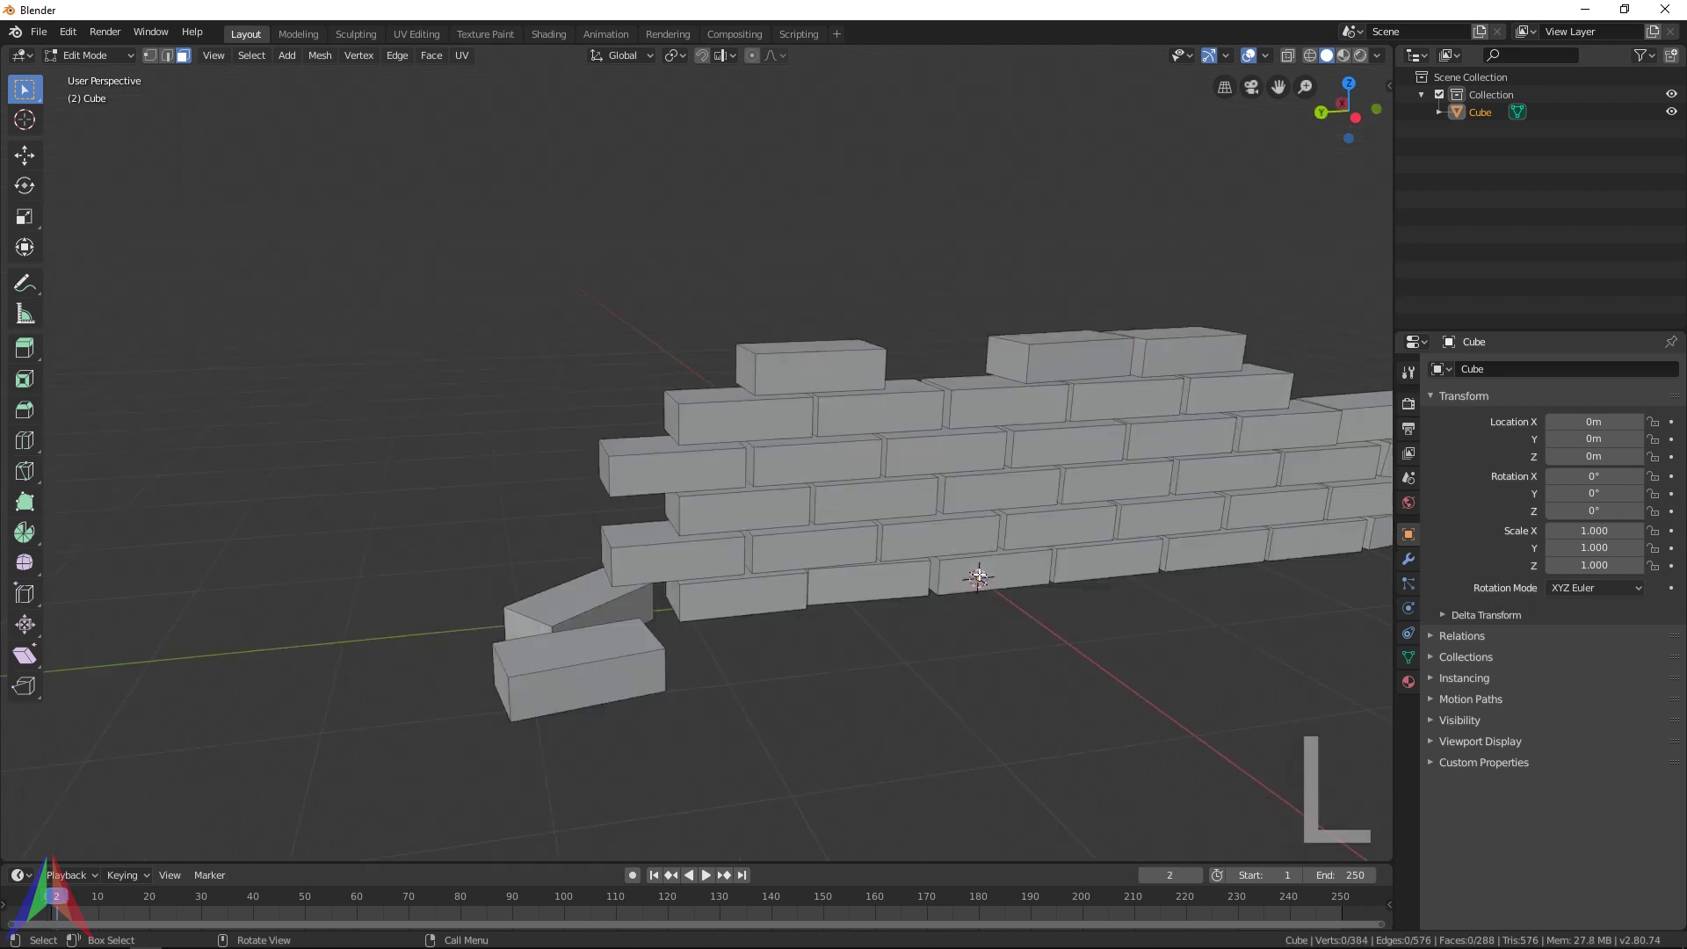
{"action": "key", "text": "KP_3"}
{"action": "key", "text": "b"}
{"action": "left_click_drag", "start_coordinate": [1282, 800], "coordinate": [720, 380]}
{"action": "middle_click_drag", "start_coordinate": [720, 380], "coordinate": [776, 514]}
{"action": "key", "text": "ctrl+l"}
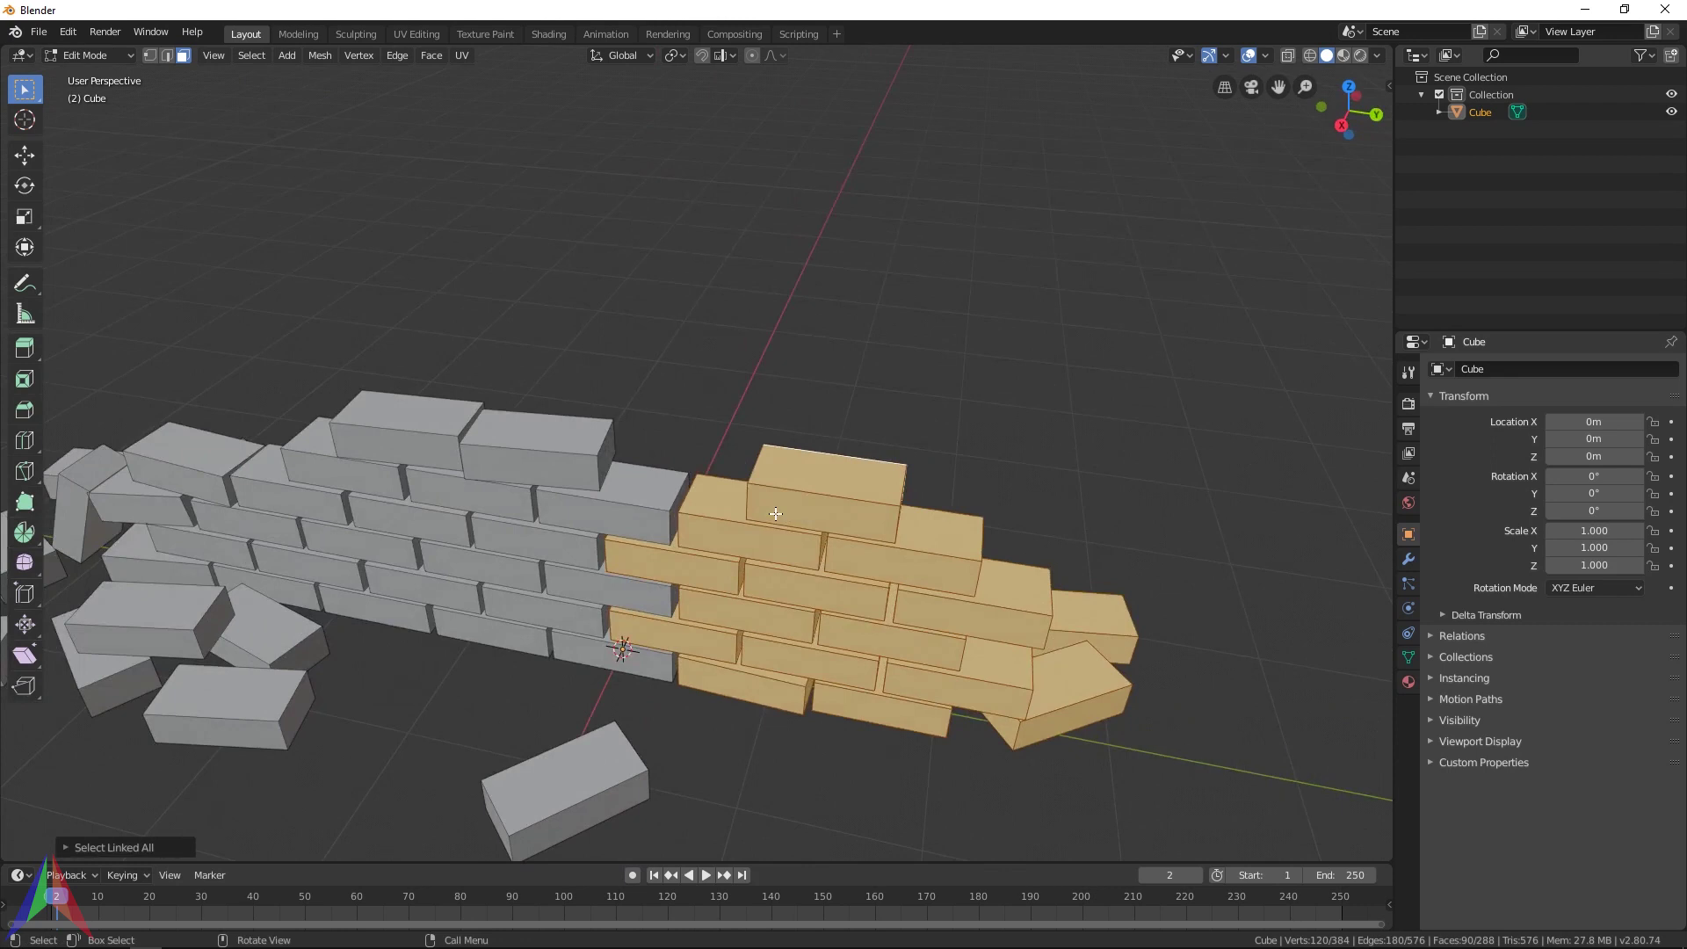
In Top view, duplicate the selected bricks, leaving the copy in place
{"action": "key", "text": "KP_7"}
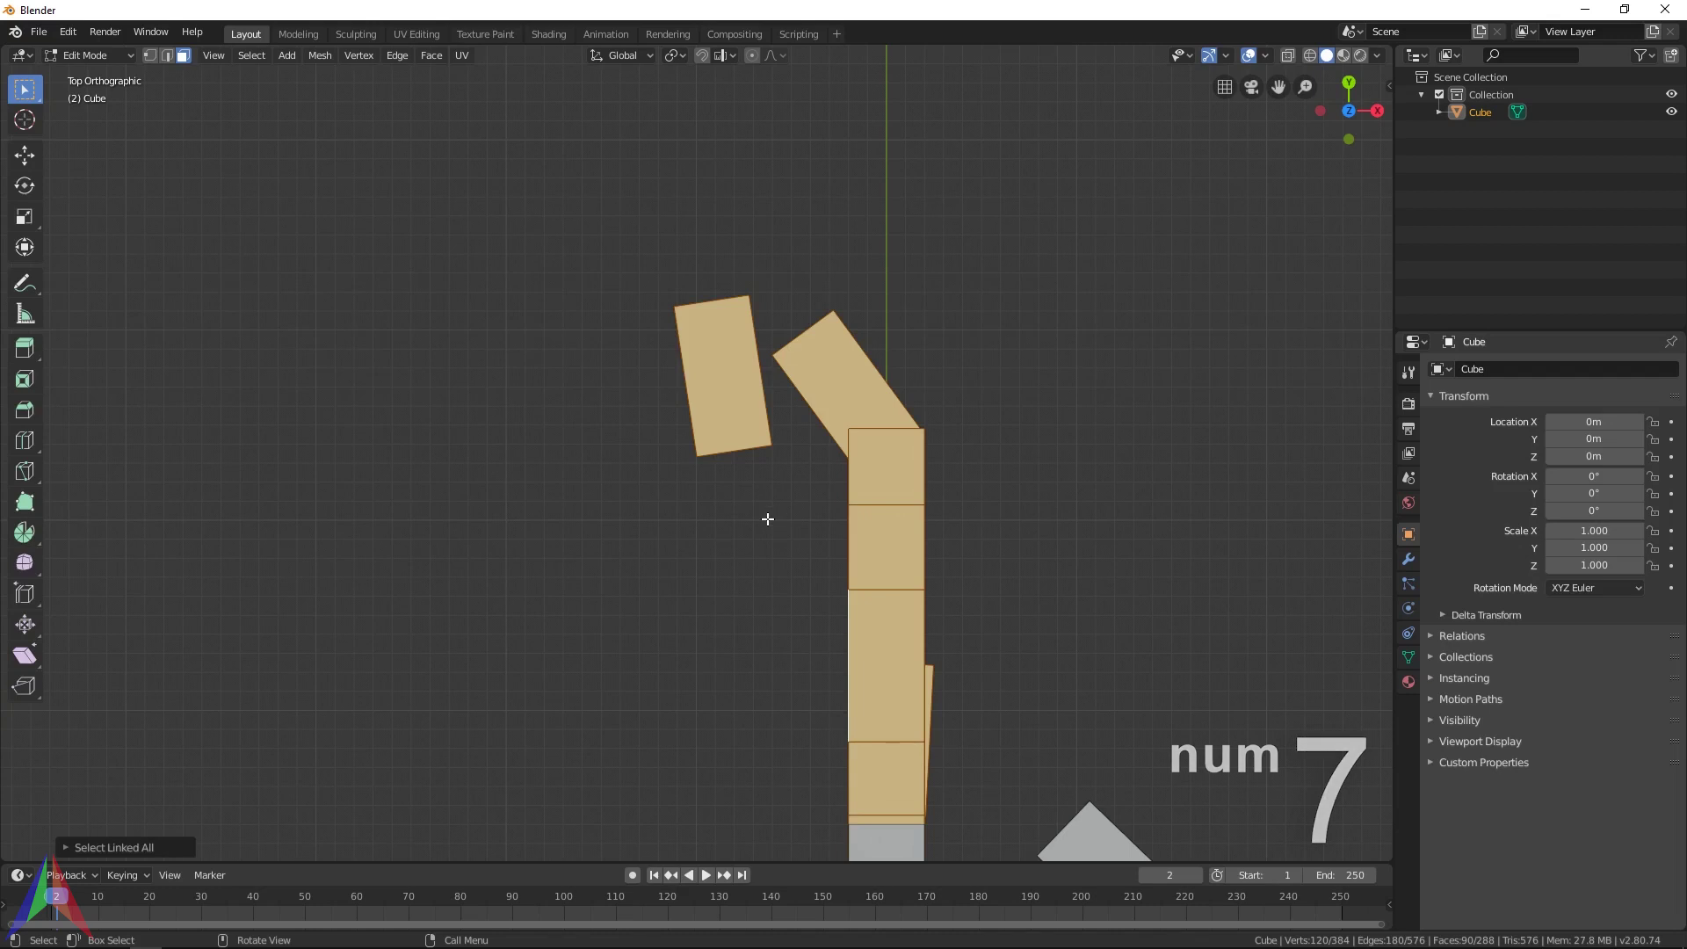
{"action": "scroll", "coordinate": [768, 519], "scroll_direction": "down", "scroll_amount": 2}
{"action": "middle_click_drag", "start_coordinate": [821, 534], "coordinate": [875, 447], "text": "shift"}
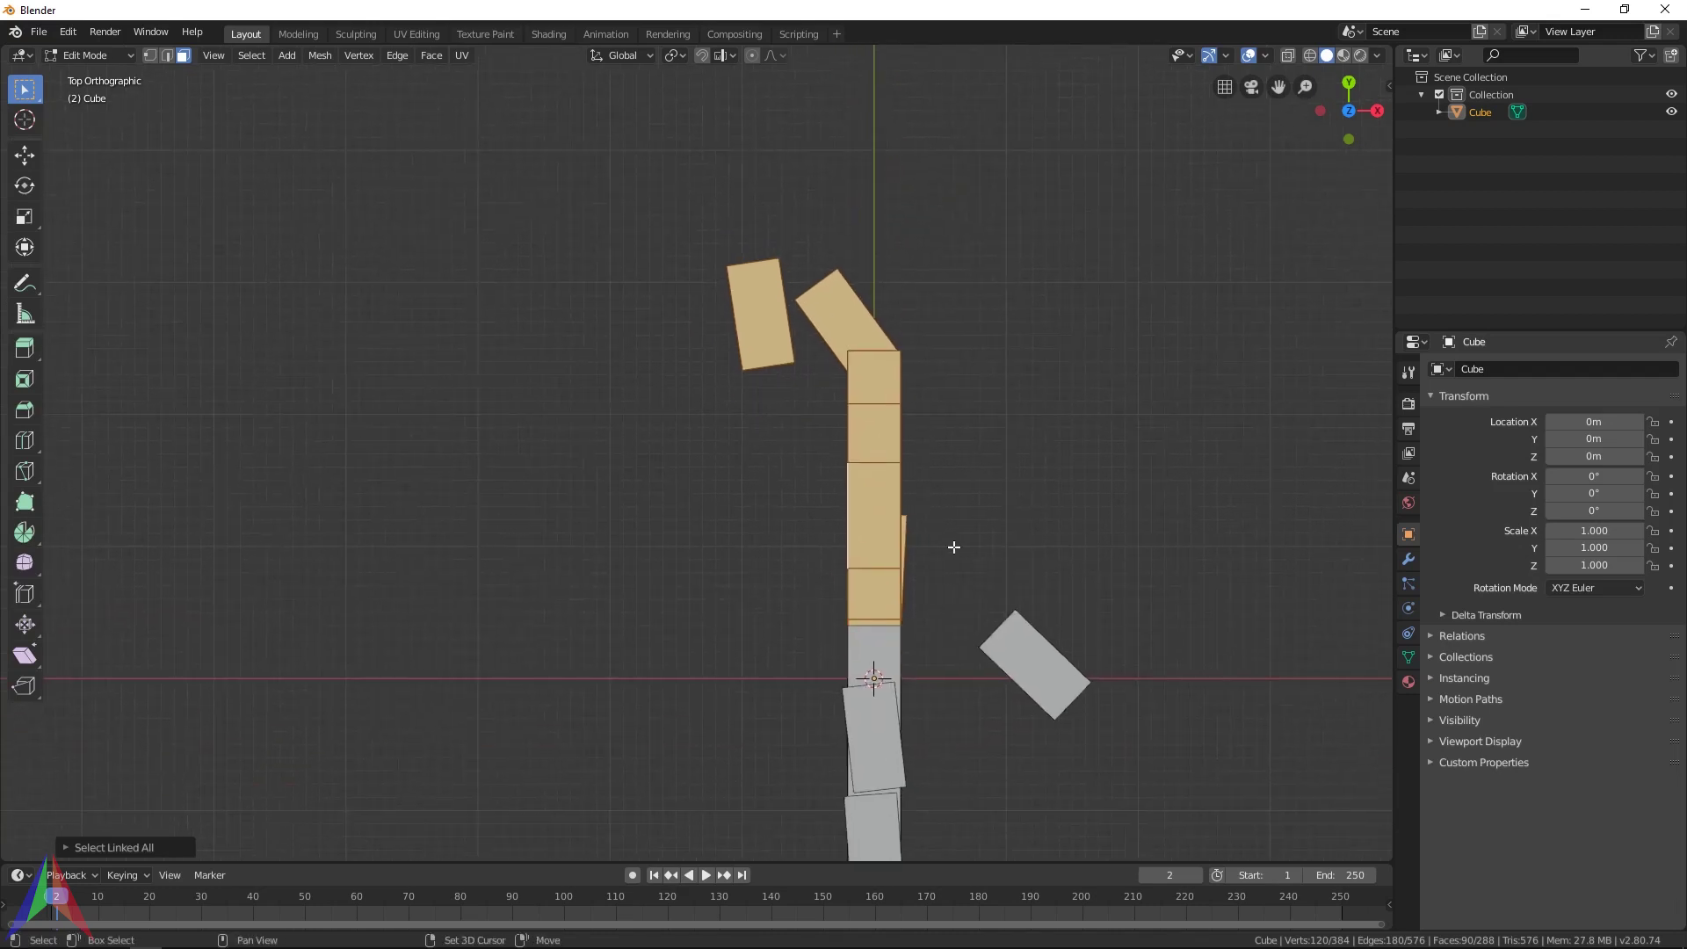
{"action": "key", "text": "shift+d"}
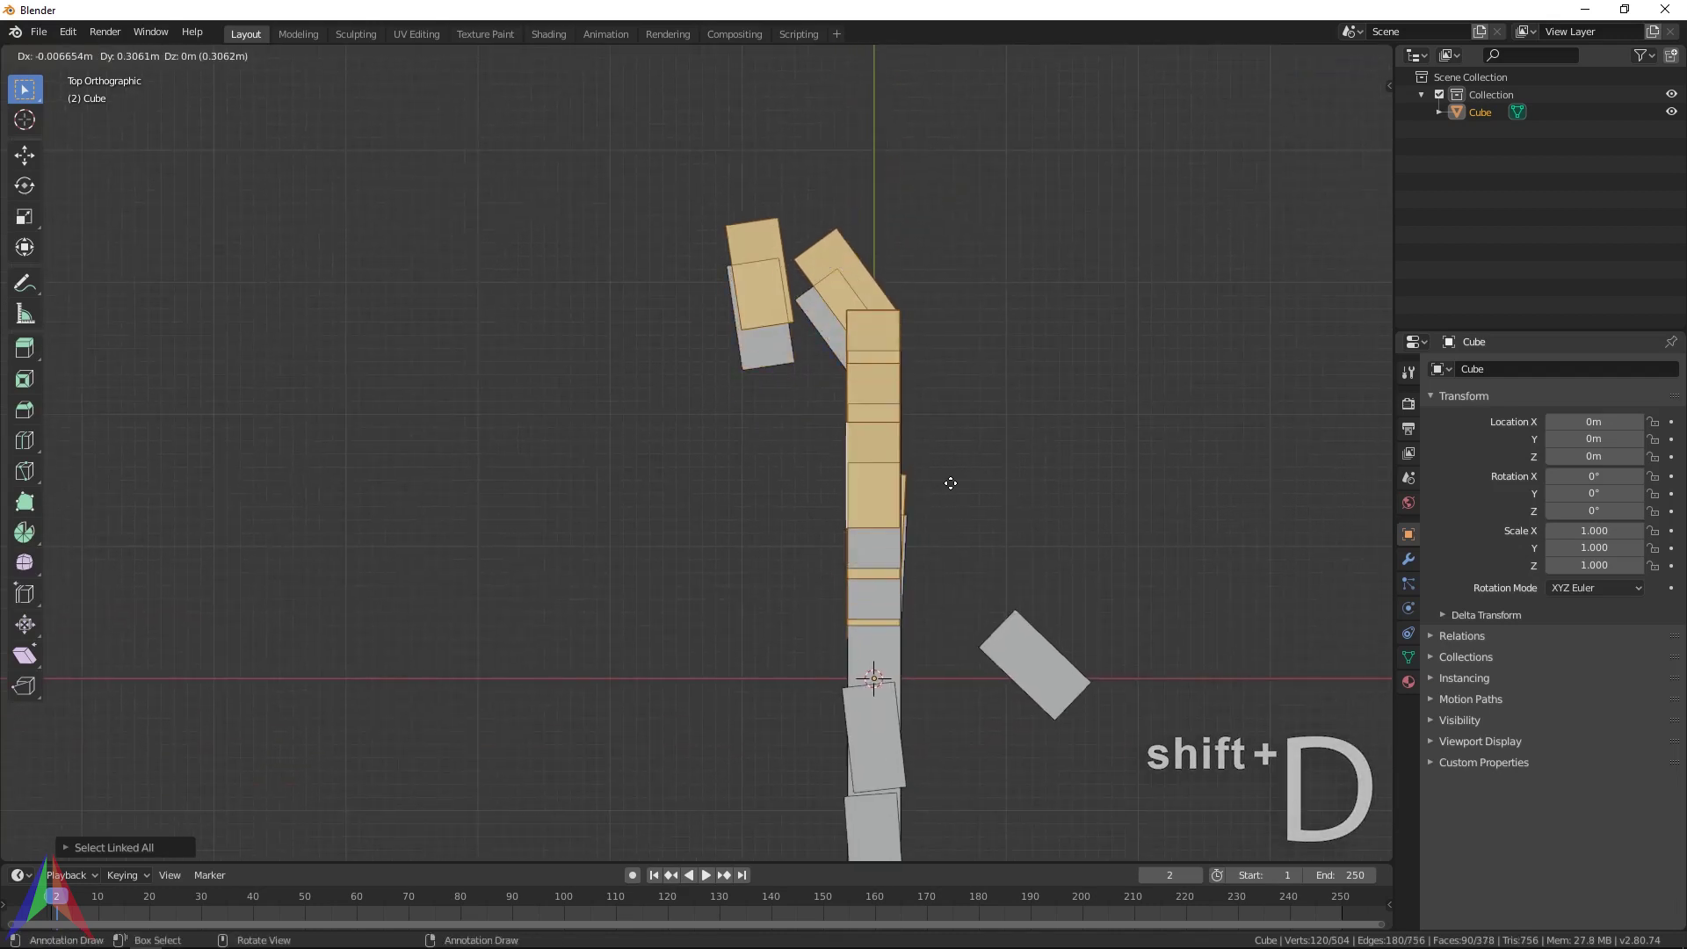
{"action": "right_click", "coordinate": [832, 480]}
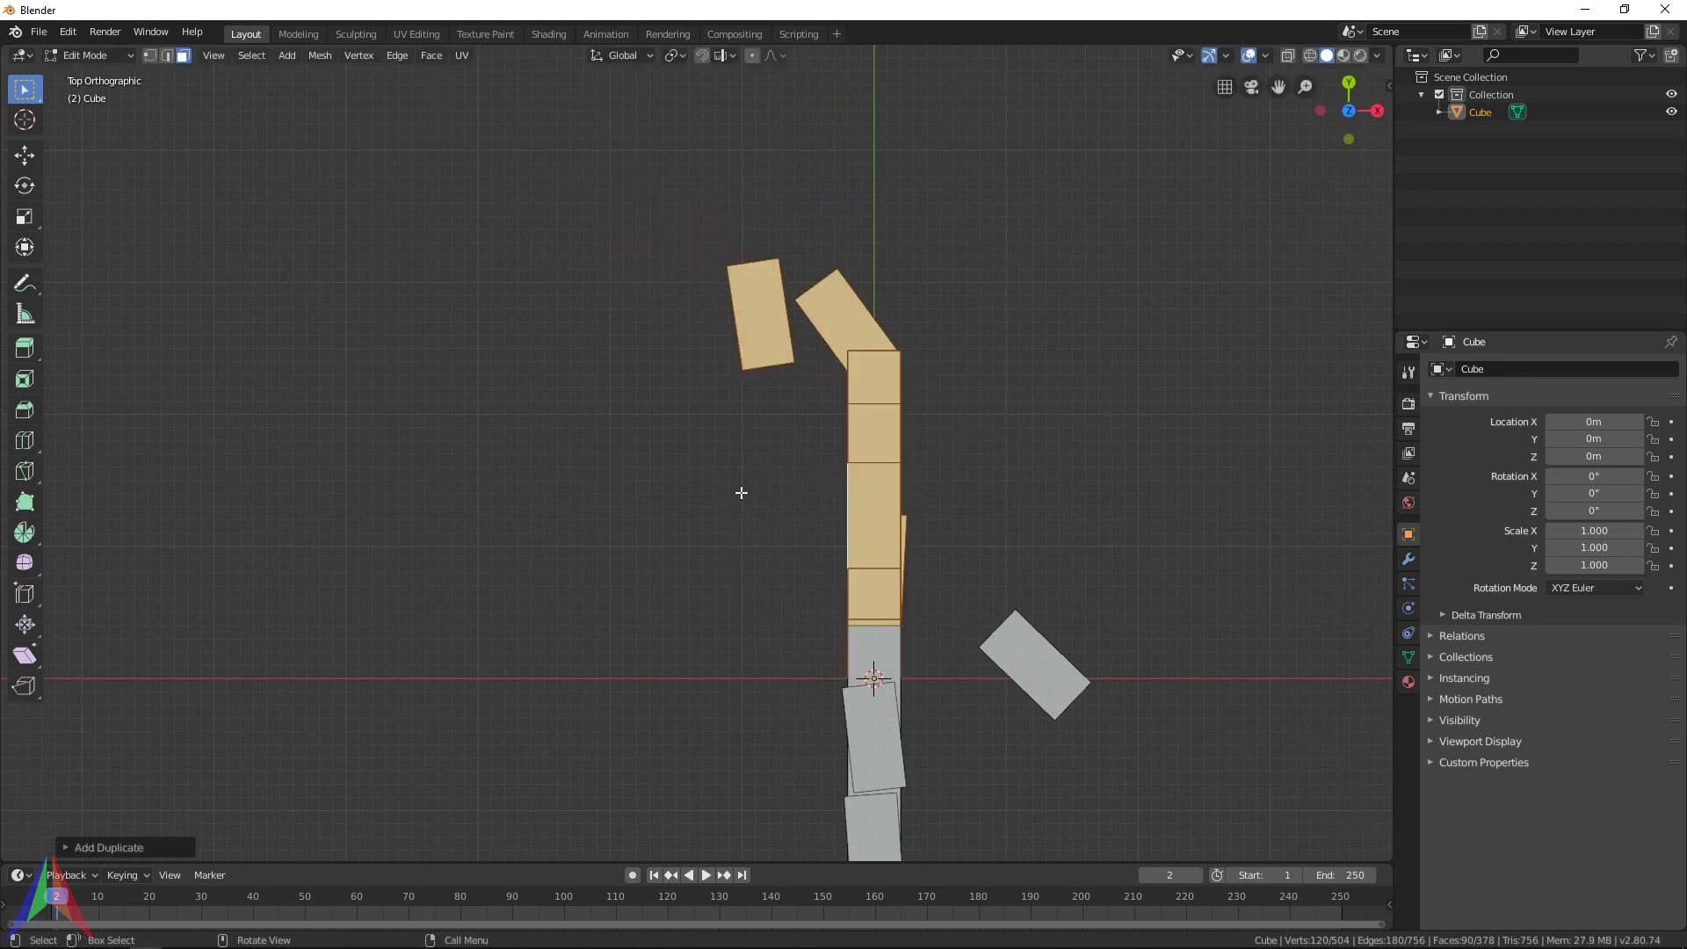
{"action": "middle_click_drag", "start_coordinate": [956, 587], "coordinate": [953, 632], "text": "shift"}
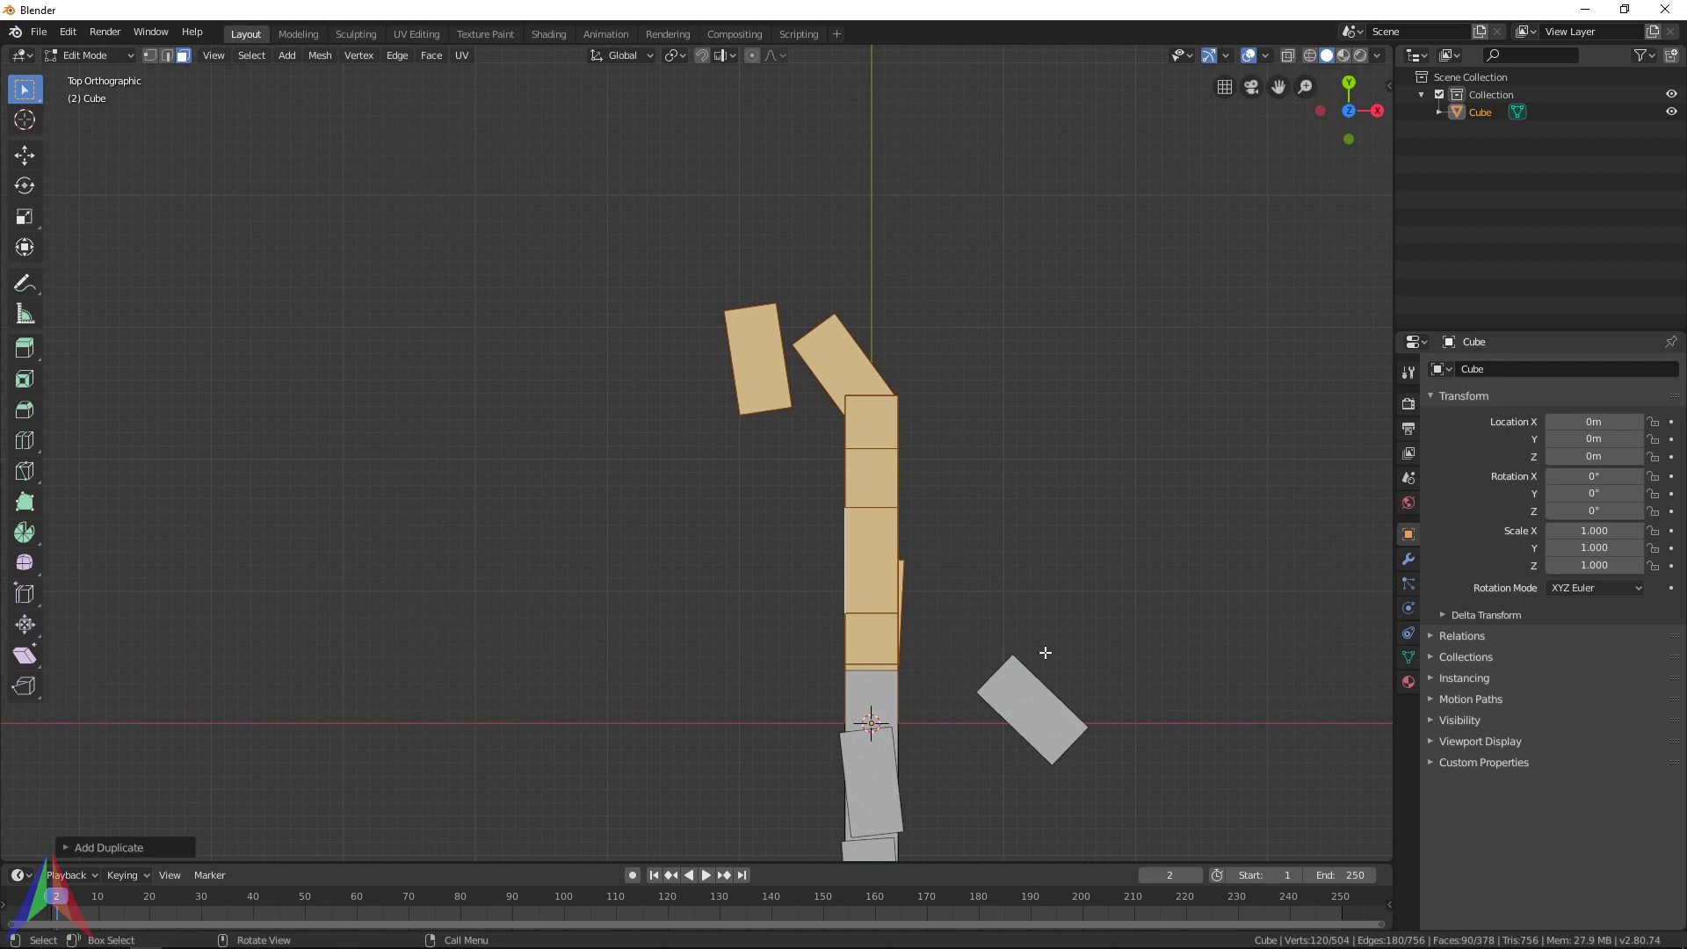
Rotate the copy 90° about the vertical axis and start sliding it along the ground
{"action": "key", "text": "r"}
{"action": "key", "text": "9"}
{"action": "key", "text": "0"}
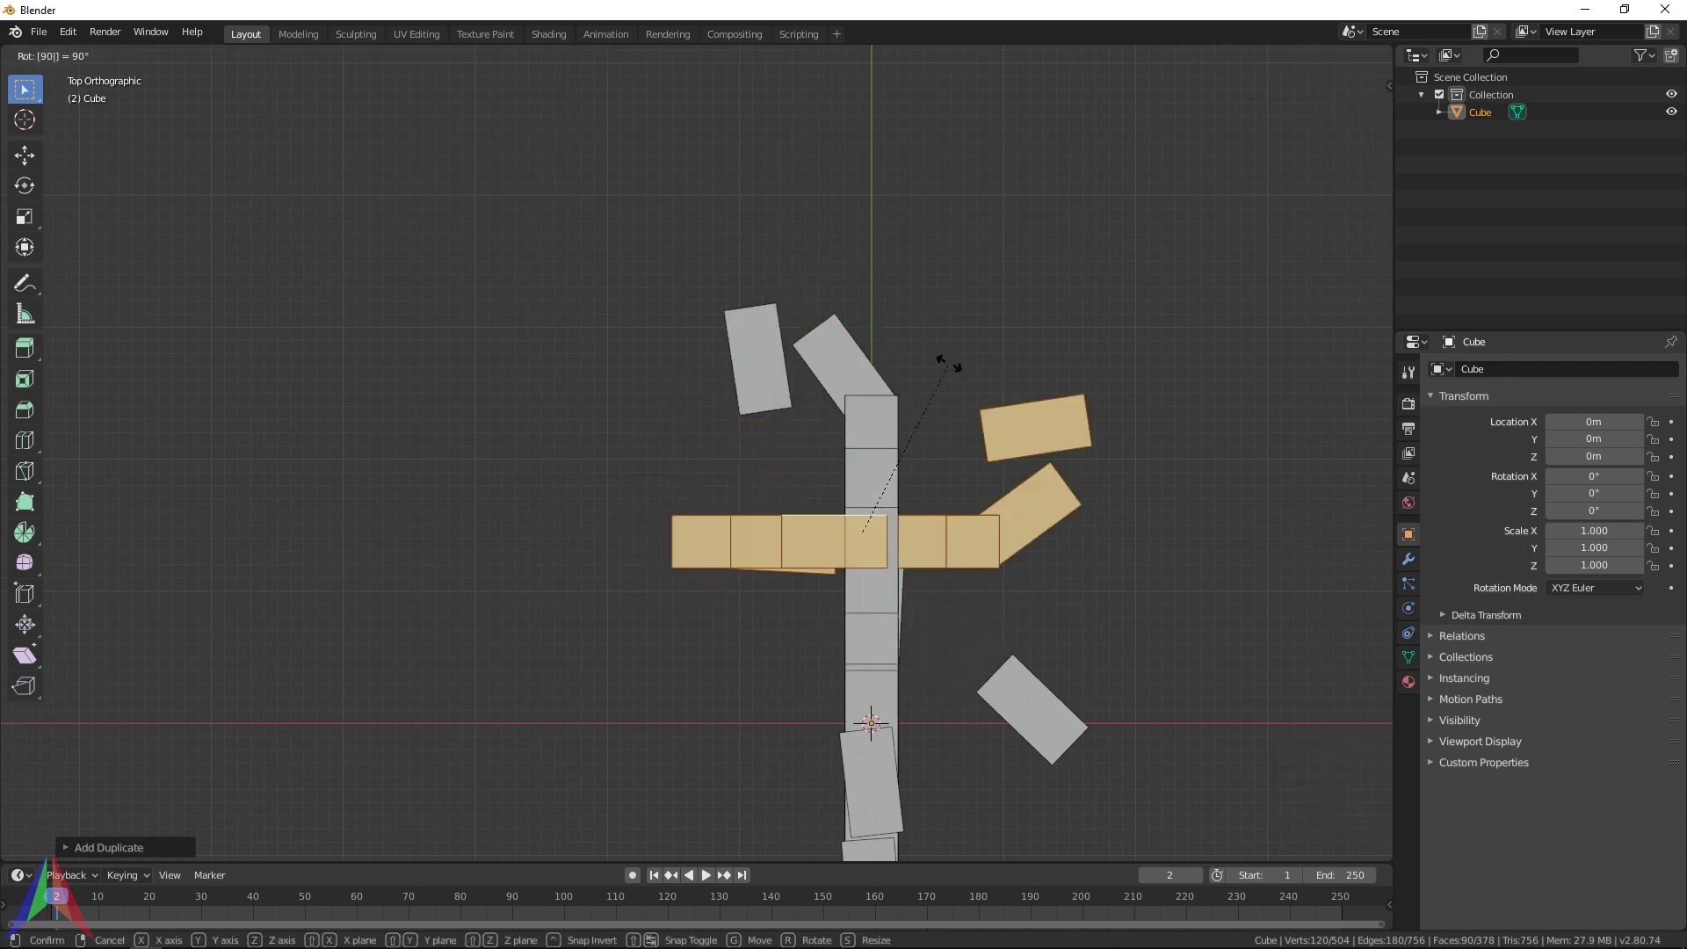
{"action": "key", "text": "Return"}
{"action": "middle_click_drag", "start_coordinate": [907, 574], "coordinate": [853, 520]}
{"action": "scroll", "coordinate": [854, 520], "scroll_direction": "up", "scroll_amount": 1}
{"action": "middle_click_drag", "start_coordinate": [1033, 465], "coordinate": [1023, 253], "text": "shift"}
{"action": "key", "text": "g"}
{"action": "key", "text": "shift+z"}
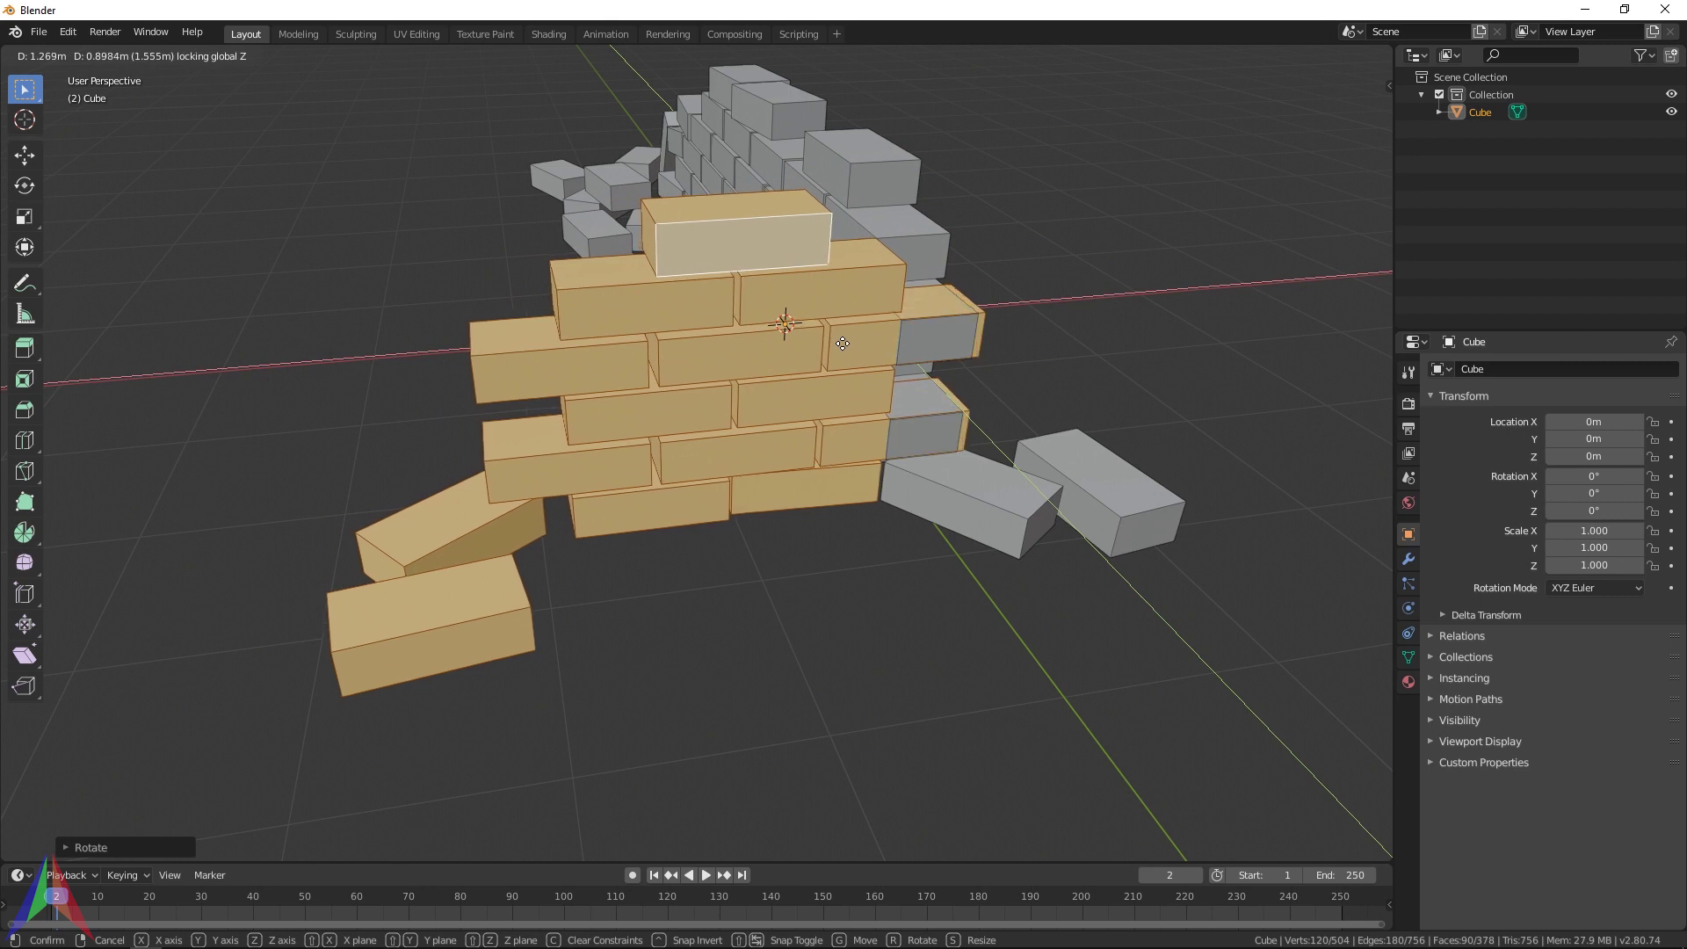
Drop the perpendicular wall, shift it twice along X to overlap the corner bricks, then deselect
{"action": "left_click", "coordinate": [842, 342]}
{"action": "middle_click_drag", "start_coordinate": [836, 341], "coordinate": [734, 402]}
{"action": "key", "text": "g"}
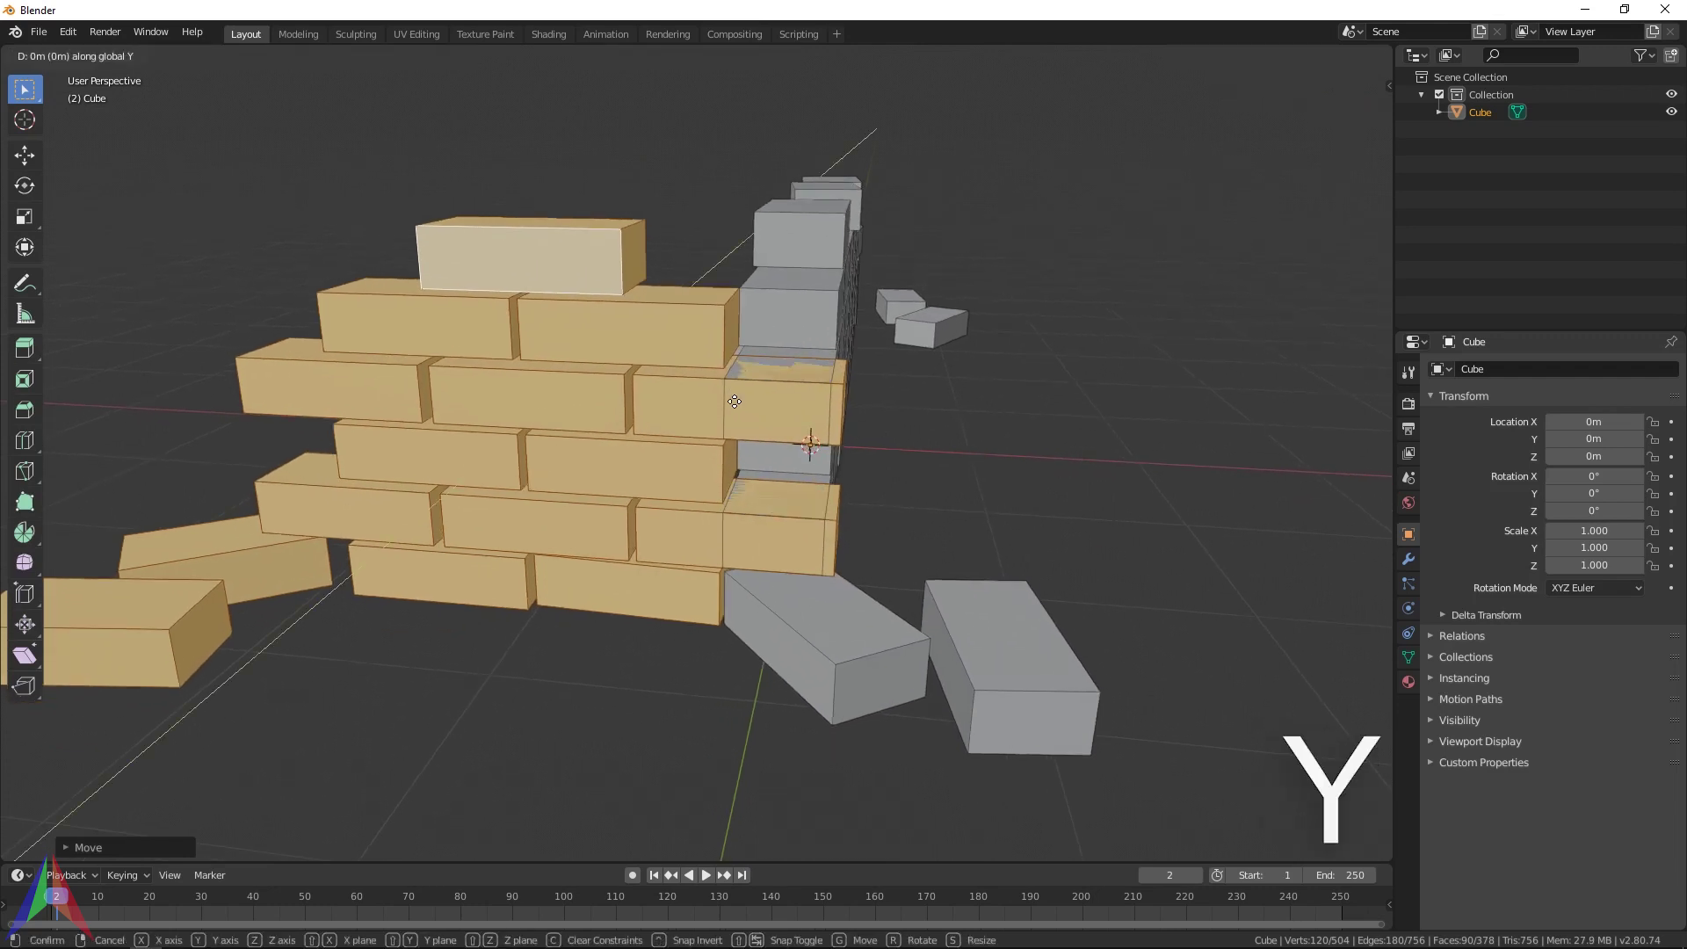
{"action": "key", "text": "x"}
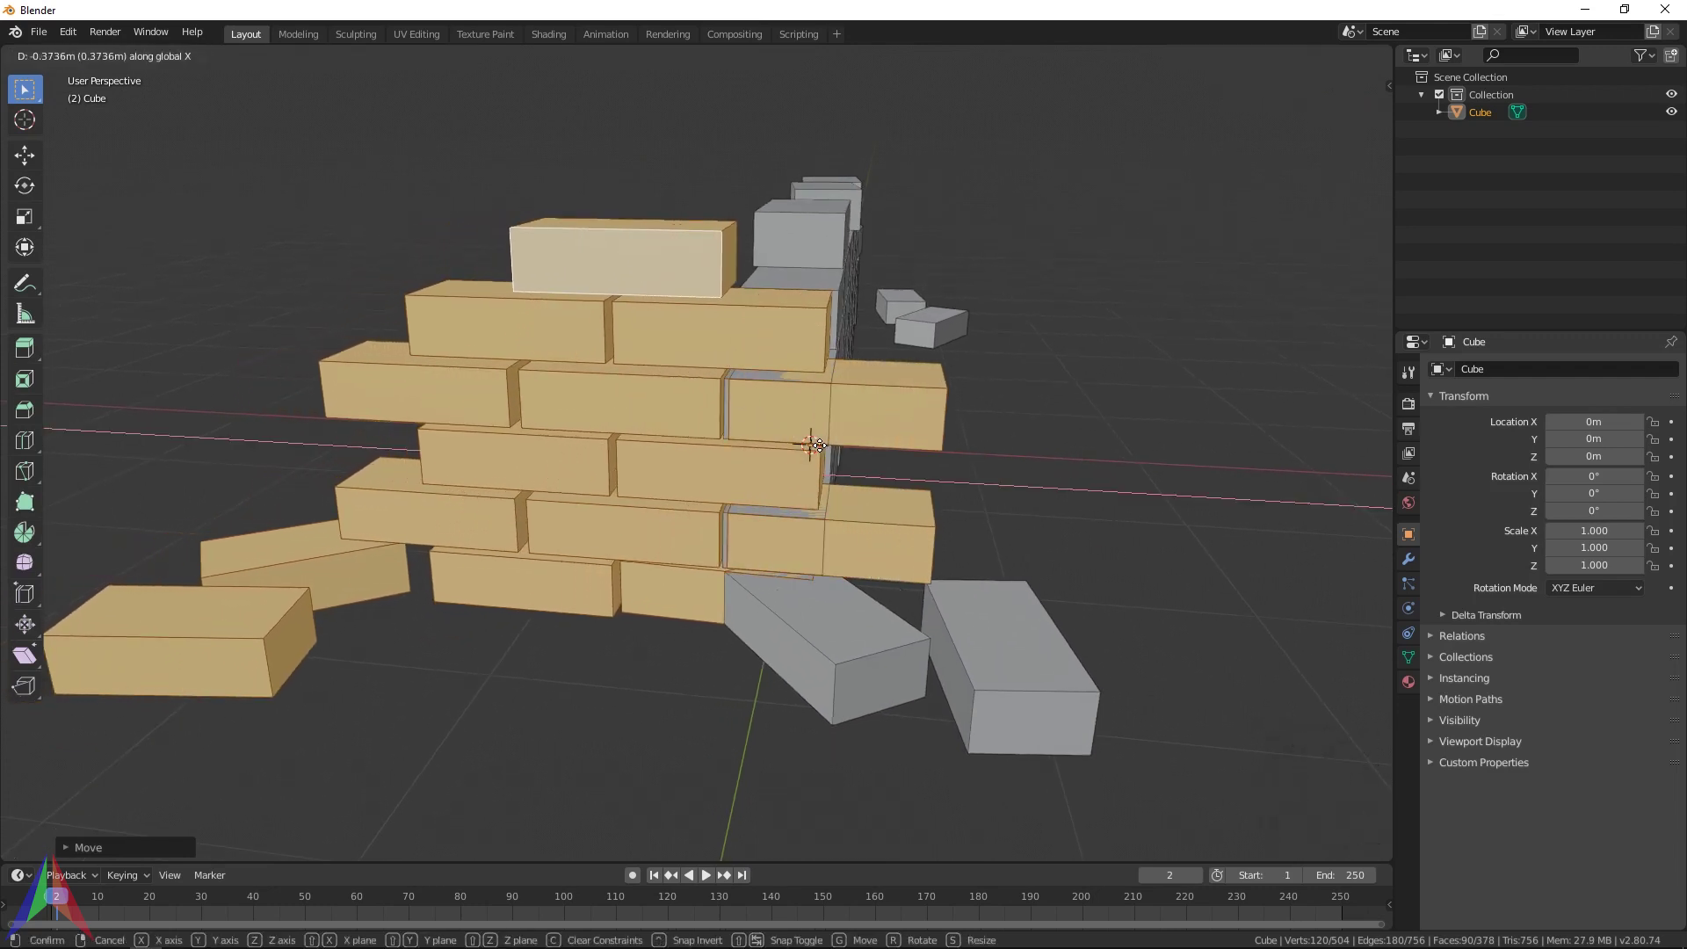
{"action": "left_click", "coordinate": [822, 446]}
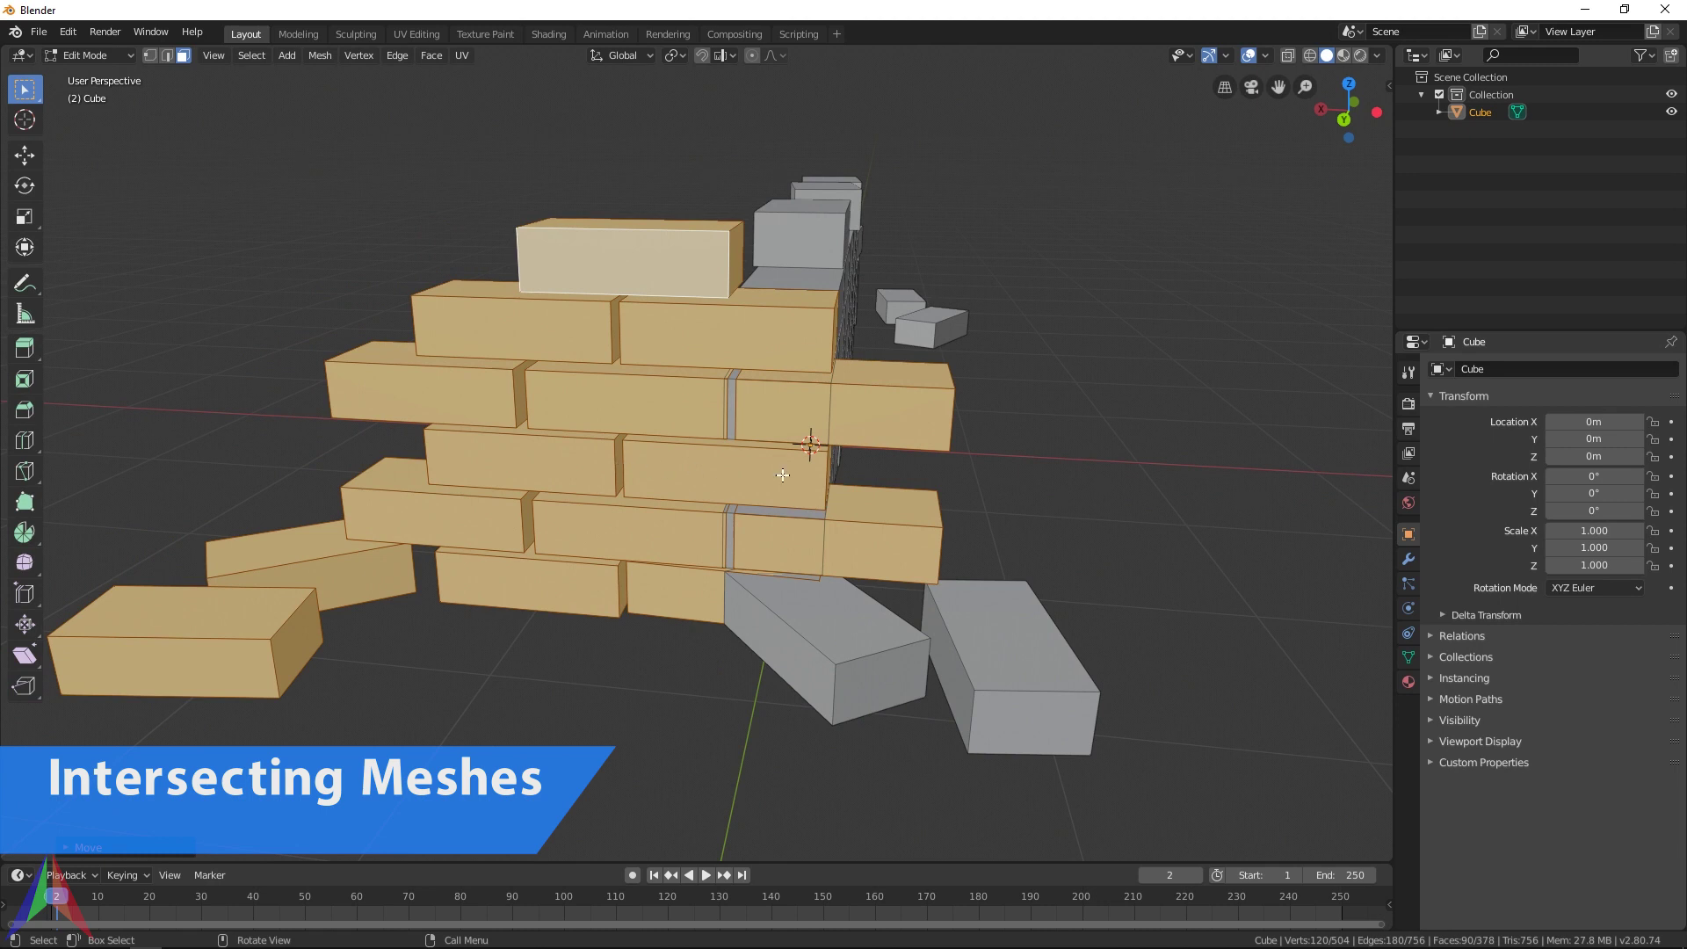
{"action": "key", "text": "g"}
{"action": "key", "text": "x"}
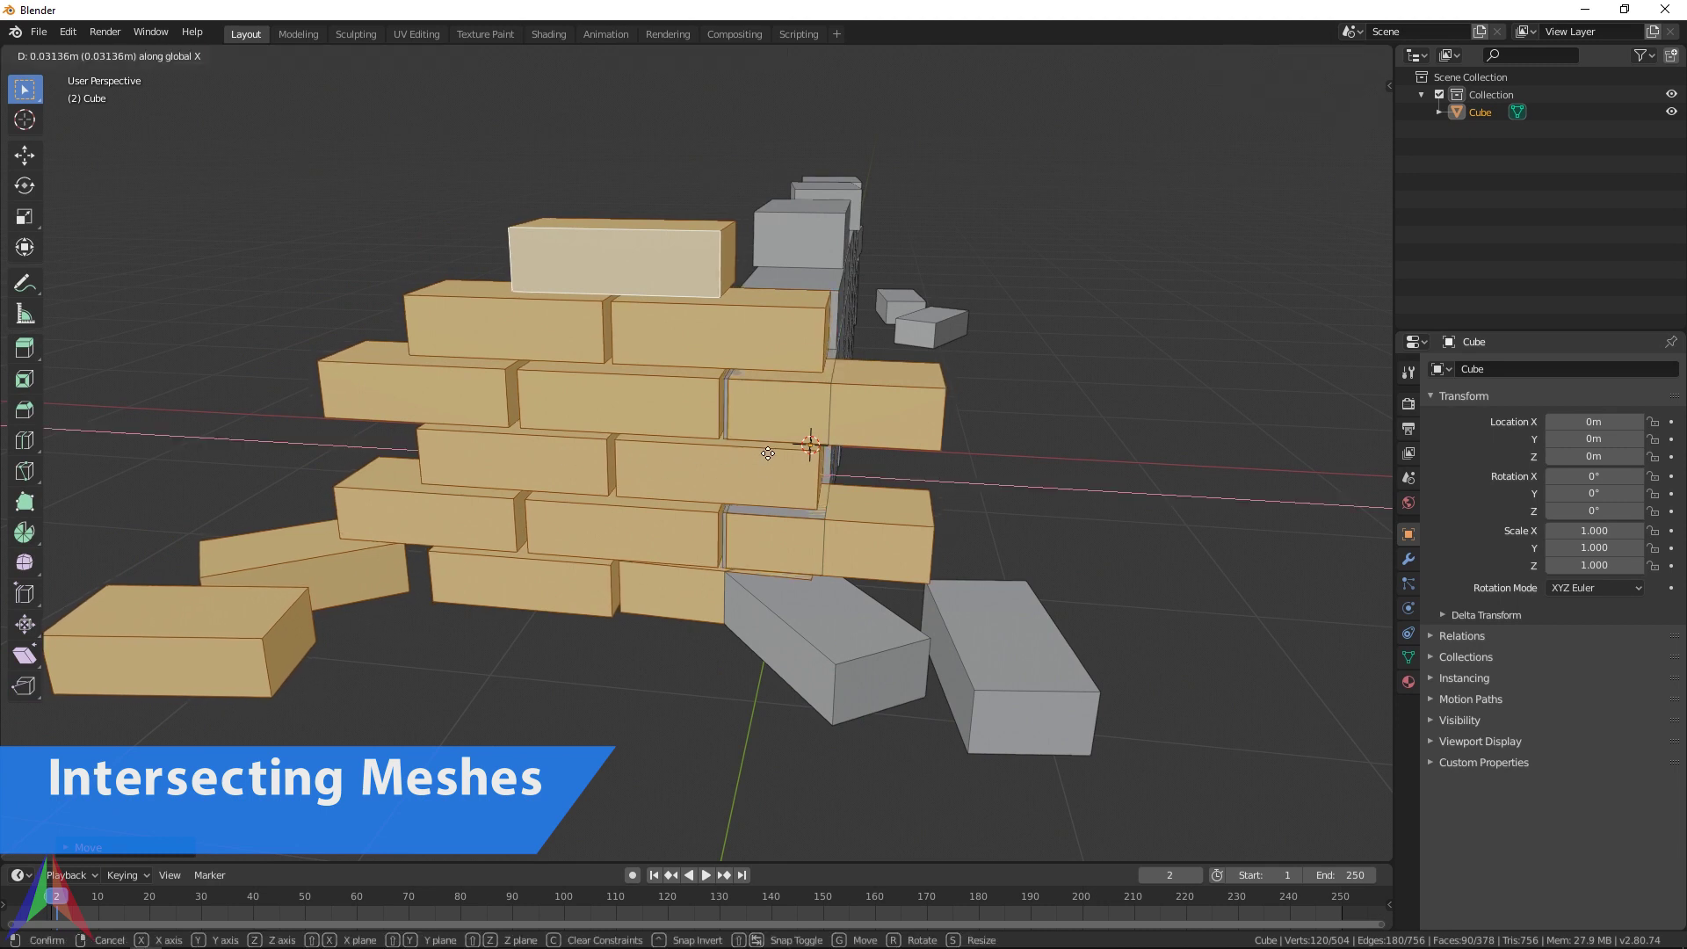
{"action": "left_click", "coordinate": [765, 454]}
{"action": "key", "text": "alt+a"}
{"action": "middle_click_drag", "start_coordinate": [910, 440], "coordinate": [916, 423]}
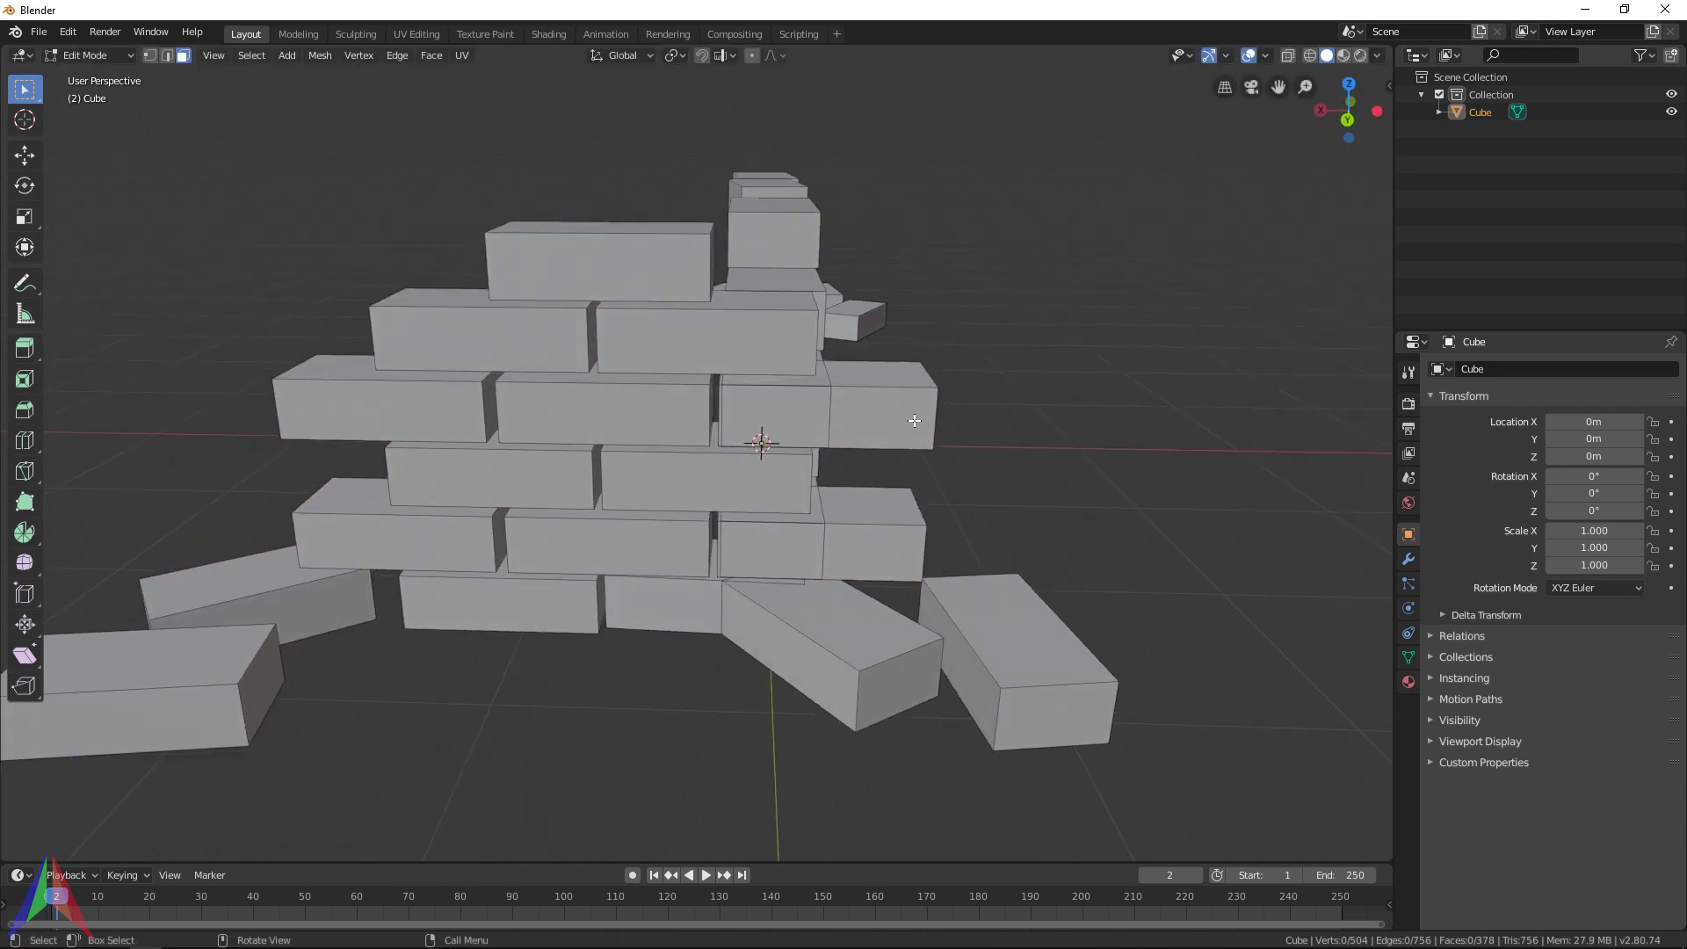
Delete the overlapping long bricks at the wall corner
{"action": "key", "text": "l"}
{"action": "middle_click_drag", "start_coordinate": [908, 517], "coordinate": [872, 480]}
{"action": "key", "text": "x"}
{"action": "left_click", "coordinate": [842, 408]}
Select one lower brick and slide it along the ground to a new spot beside the wall
{"action": "middle_click_drag", "start_coordinate": [819, 538], "coordinate": [840, 456], "text": "shift"}
{"action": "scroll", "coordinate": [839, 455], "scroll_direction": "up", "scroll_amount": 1}
{"action": "scroll", "coordinate": [839, 453], "scroll_direction": "up", "scroll_amount": 3}
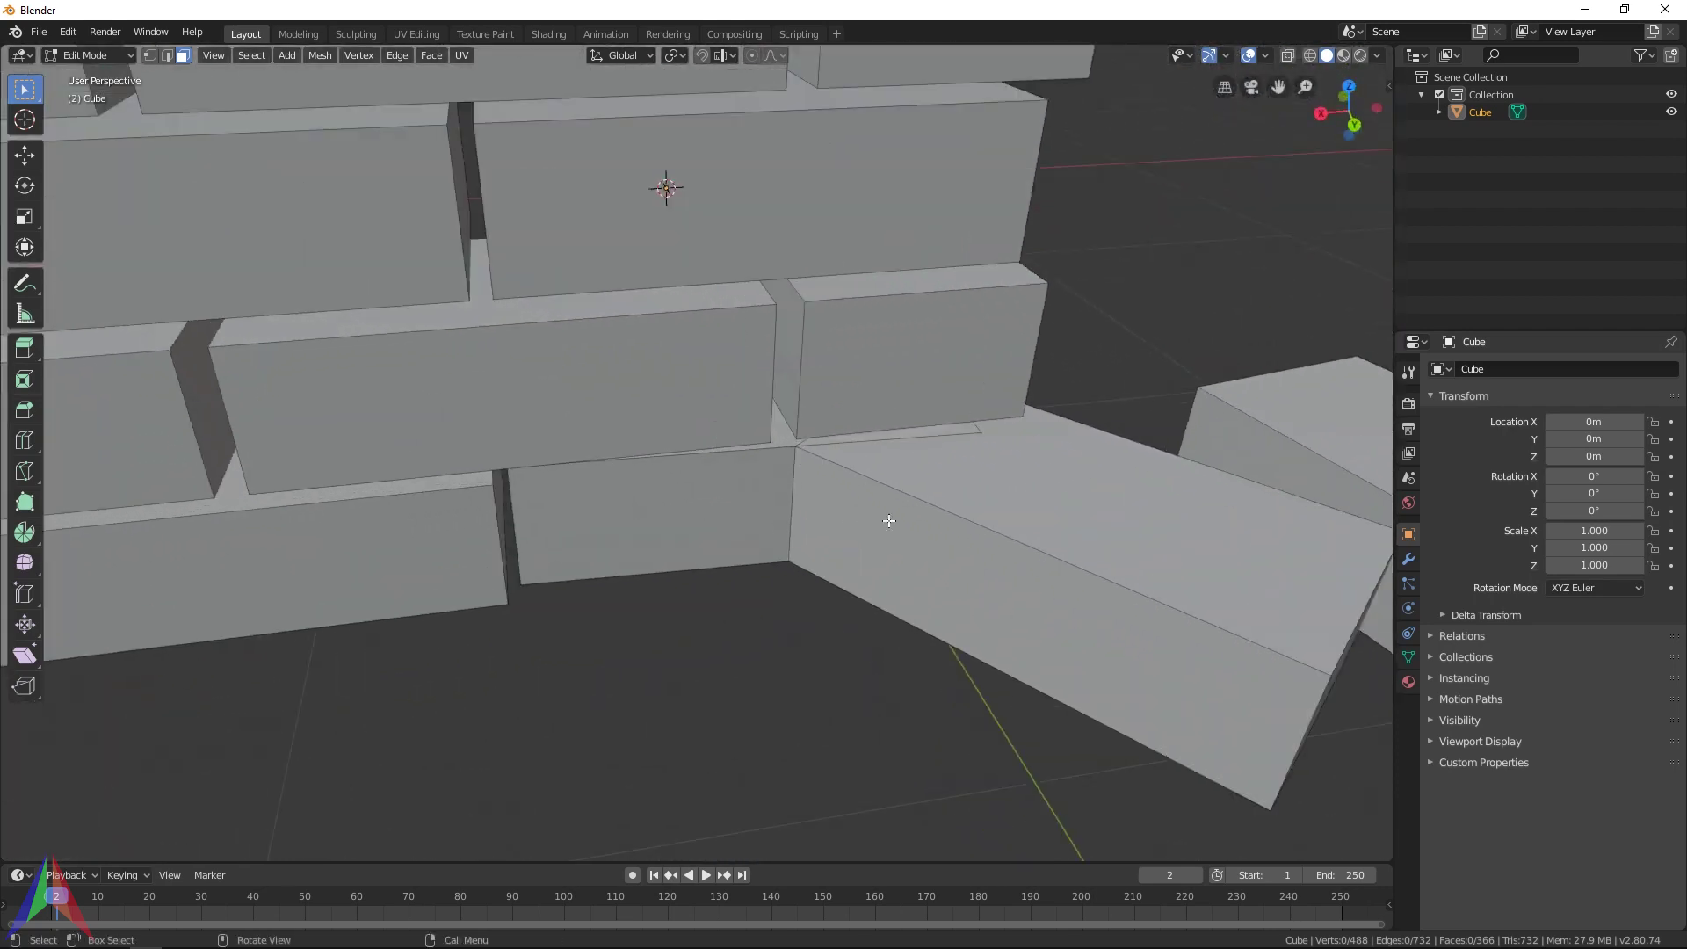
{"action": "left_click", "coordinate": [942, 524]}
{"action": "left_click", "coordinate": [611, 498]}
{"action": "middle_click_drag", "start_coordinate": [610, 498], "coordinate": [1259, 557]}
{"action": "key", "text": "alt+a"}
{"action": "key", "text": "l"}
{"action": "scroll", "coordinate": [1212, 561], "scroll_direction": "down", "scroll_amount": 4}
{"action": "middle_click_drag", "start_coordinate": [1125, 567], "coordinate": [738, 532]}
{"action": "key", "text": "g"}
{"action": "key", "text": "shift+z"}
{"action": "left_click", "coordinate": [821, 624]}
Return to Object Mode and view the whole L-shaped wall
{"action": "middle_click_drag", "start_coordinate": [707, 587], "coordinate": [832, 400], "text": "shift"}
{"action": "scroll", "coordinate": [799, 621], "scroll_direction": "up", "scroll_amount": 4}
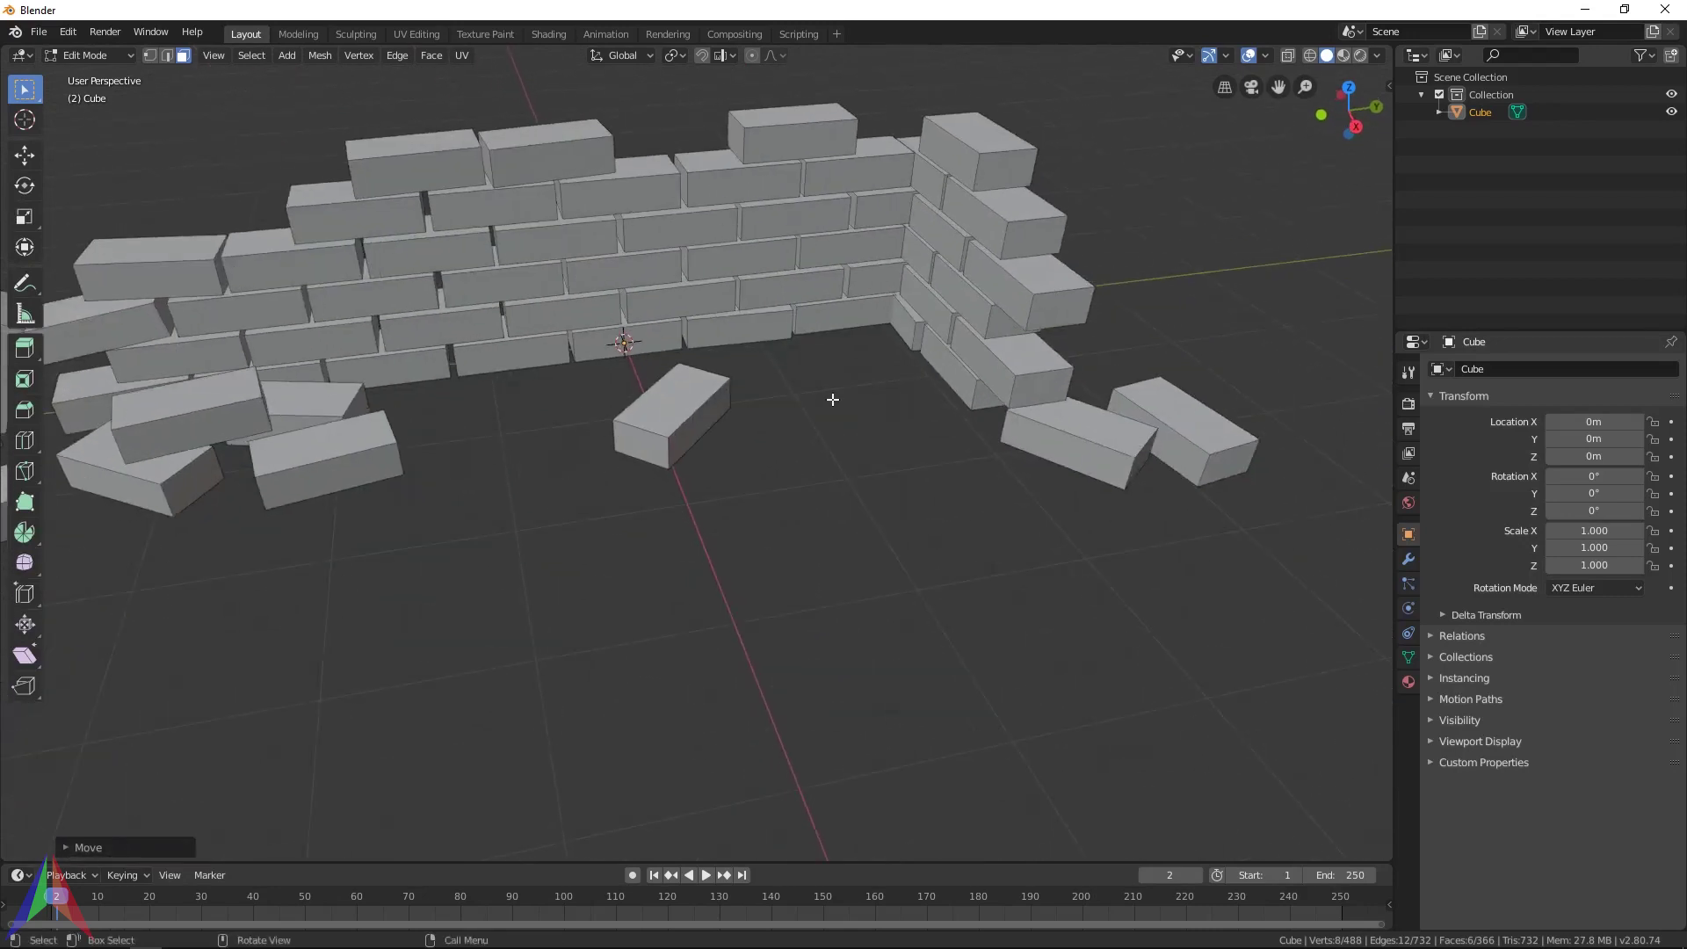
{"action": "key", "text": "Tab"}
{"action": "scroll", "coordinate": [736, 536], "scroll_direction": "down", "scroll_amount": 5}
{"action": "middle_click_drag", "start_coordinate": [715, 504], "coordinate": [582, 466]}
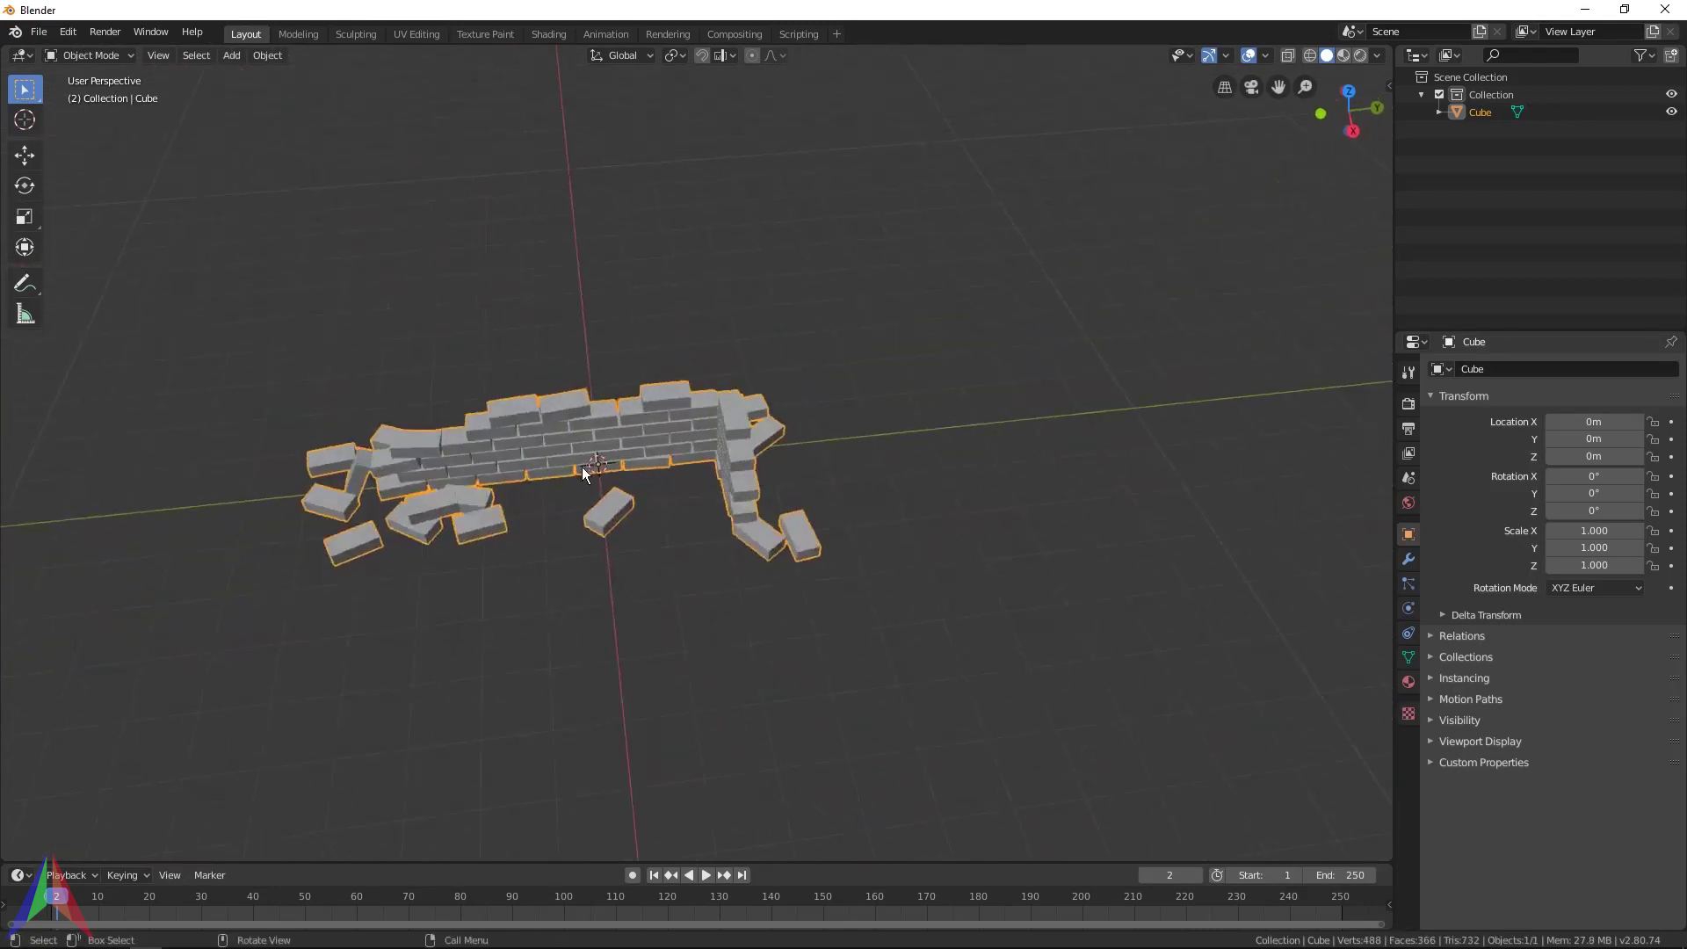
Duplicate the wall at ground height and rotate the copy 90° about Z
{"action": "key", "text": "shift+d"}
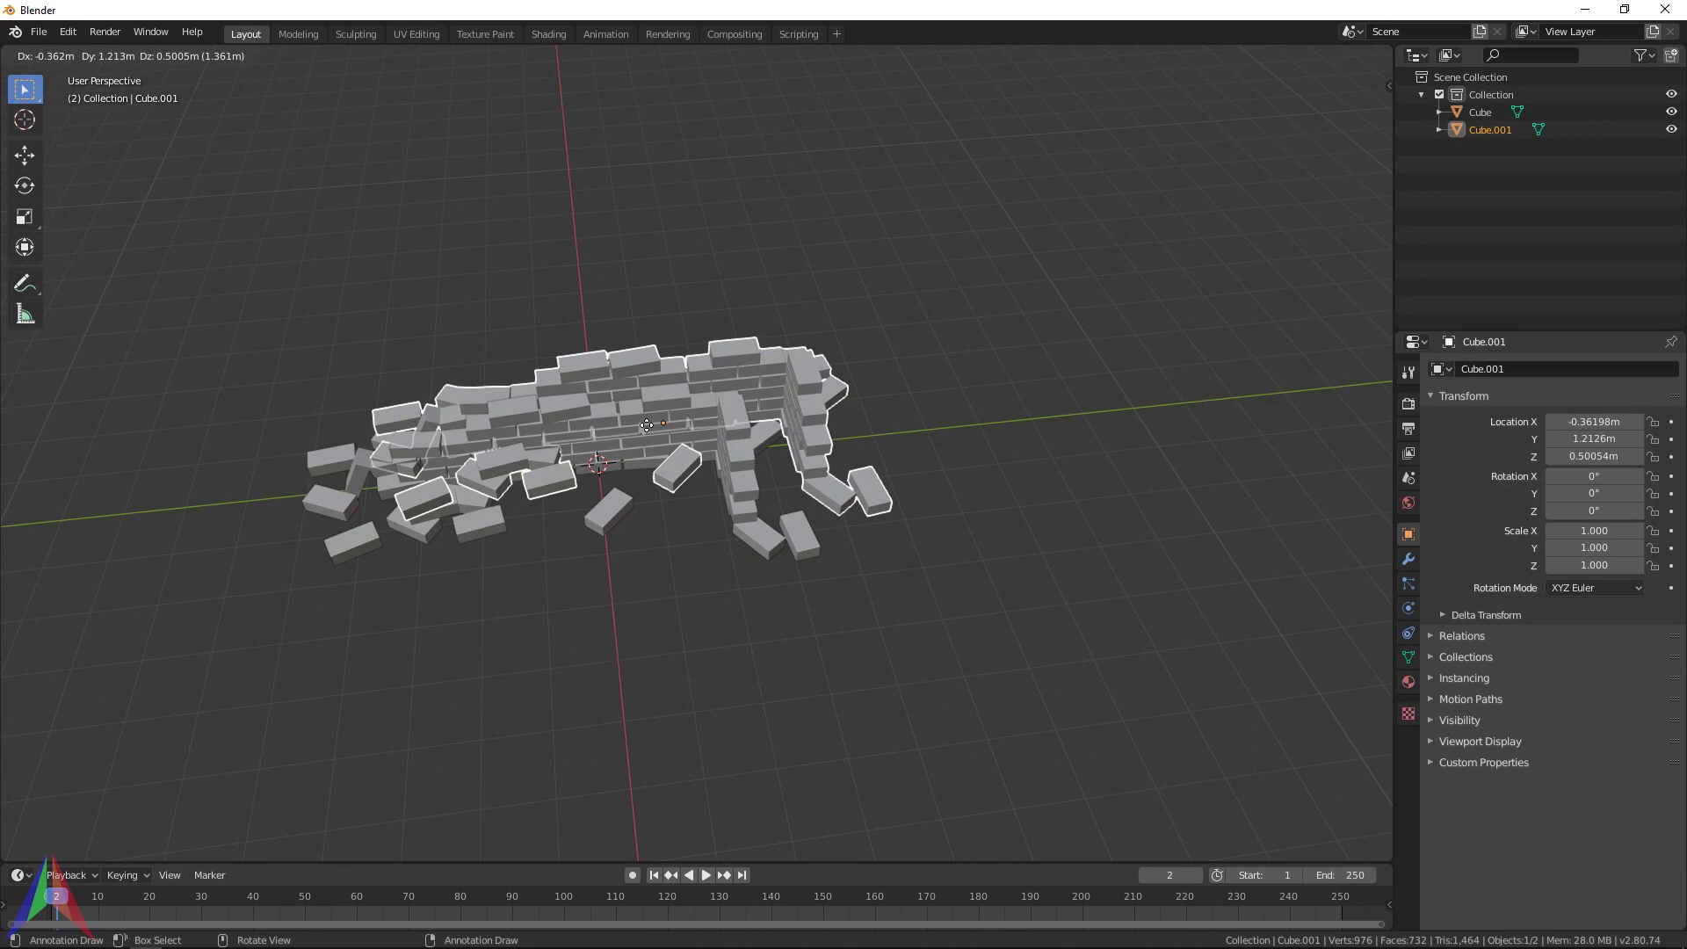
{"action": "key", "text": "shift+z"}
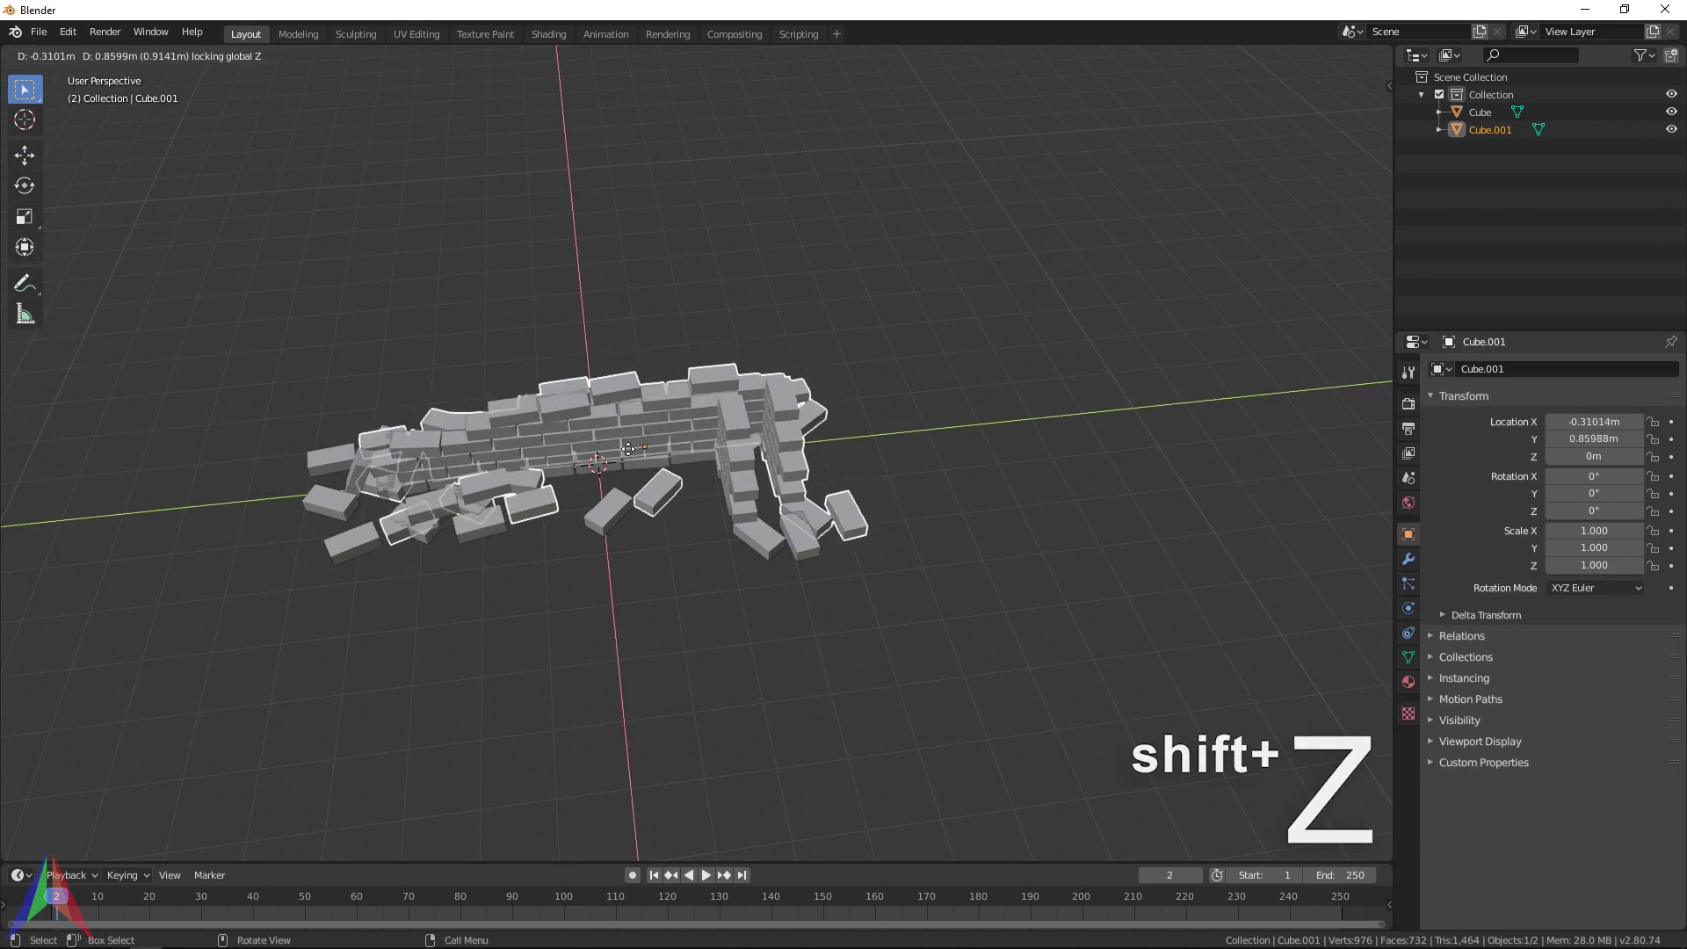
{"action": "left_click", "coordinate": [678, 213]}
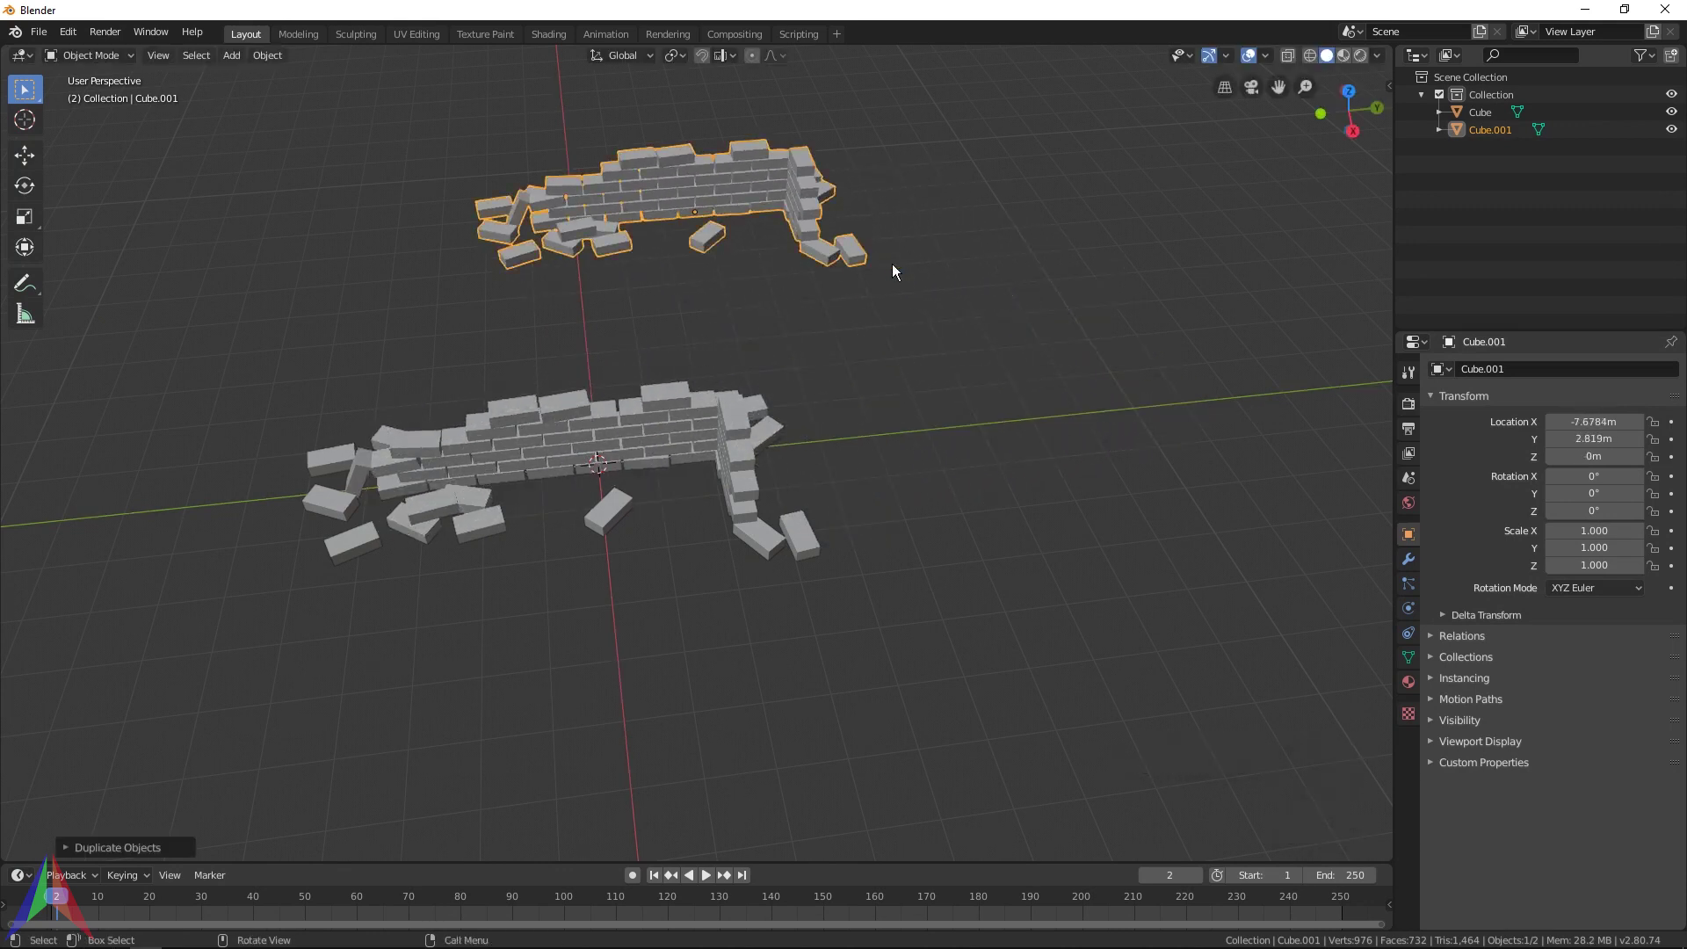
{"action": "type", "text": "rz90"}
{"action": "key", "text": "Return"}
Move the copied wall to the lower left, then slide it along X into place
{"action": "middle_click_drag", "start_coordinate": [893, 263], "coordinate": [973, 286]}
{"action": "key", "text": "g"}
{"action": "key", "text": "shift+z"}
{"action": "left_click", "coordinate": [381, 741]}
{"action": "middle_click_drag", "start_coordinate": [381, 741], "coordinate": [656, 492]}
{"action": "key", "text": "g"}
{"action": "key", "text": "x"}
{"action": "left_click", "coordinate": [649, 556]}
Select the original wall object and enter Edit Mode on it
{"action": "left_click", "coordinate": [1054, 519]}
{"action": "middle_click_drag", "start_coordinate": [1015, 568], "coordinate": [967, 538]}
{"action": "key", "text": "Tab"}
{"action": "middle_click_drag", "start_coordinate": [1134, 543], "coordinate": [843, 624], "text": "shift"}
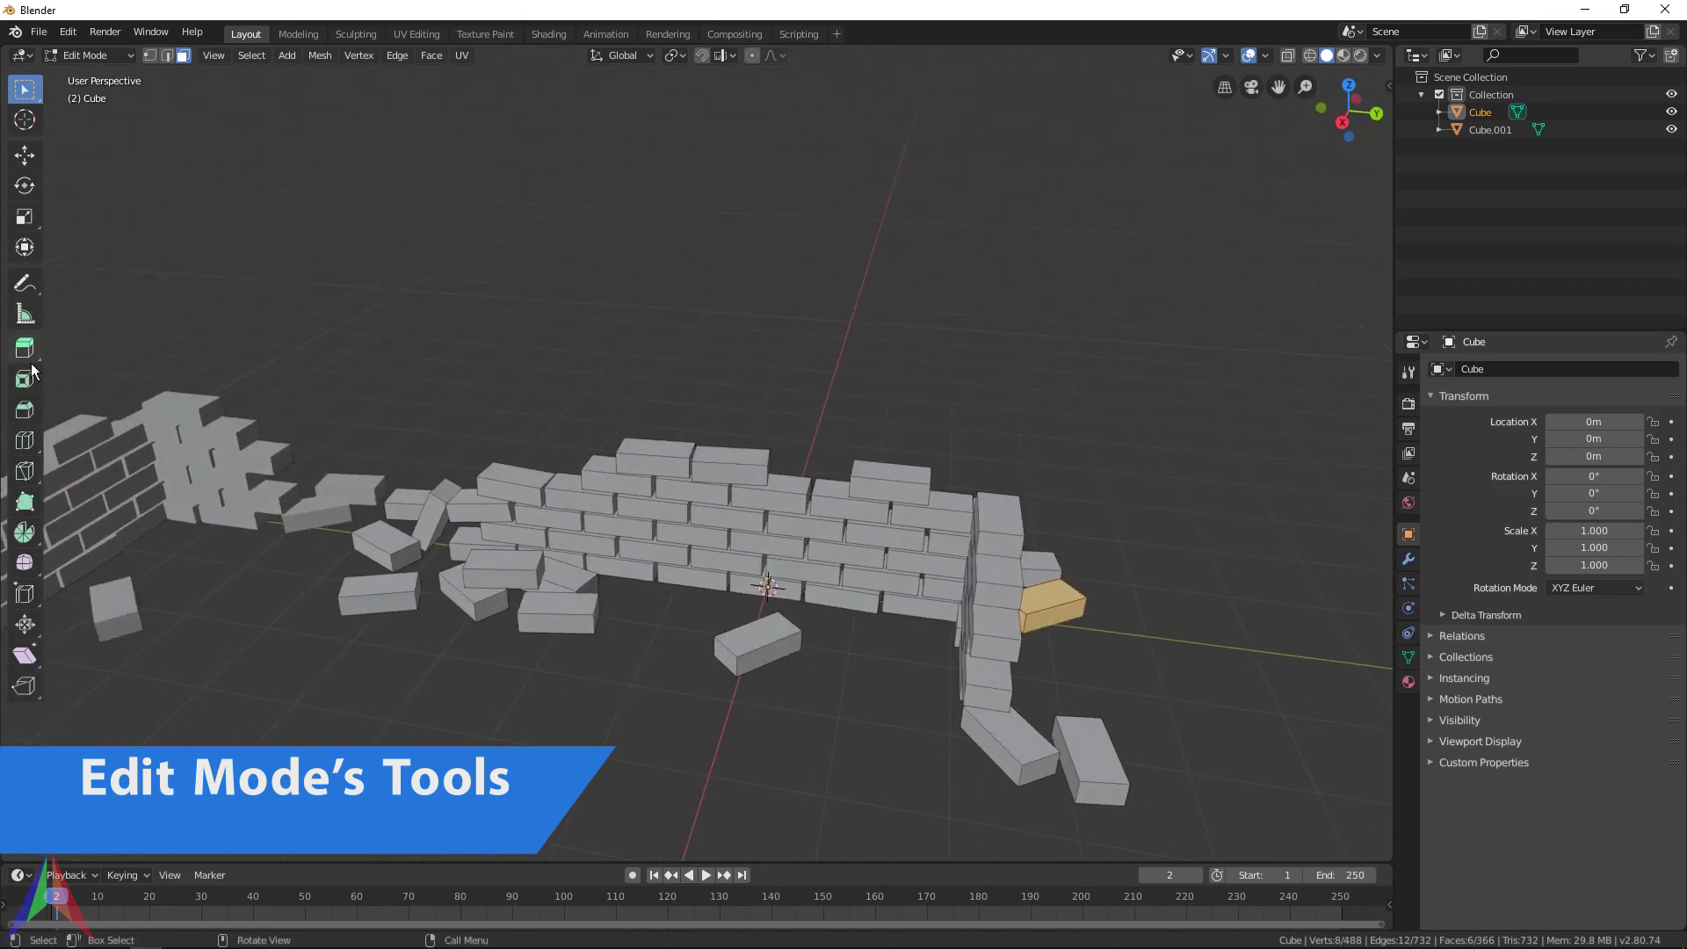
Return to Object Mode and add a new mesh cube
{"action": "middle_click_drag", "start_coordinate": [931, 555], "coordinate": [803, 451]}
{"action": "key", "text": "Tab"}
{"action": "key", "text": "shift+a"}
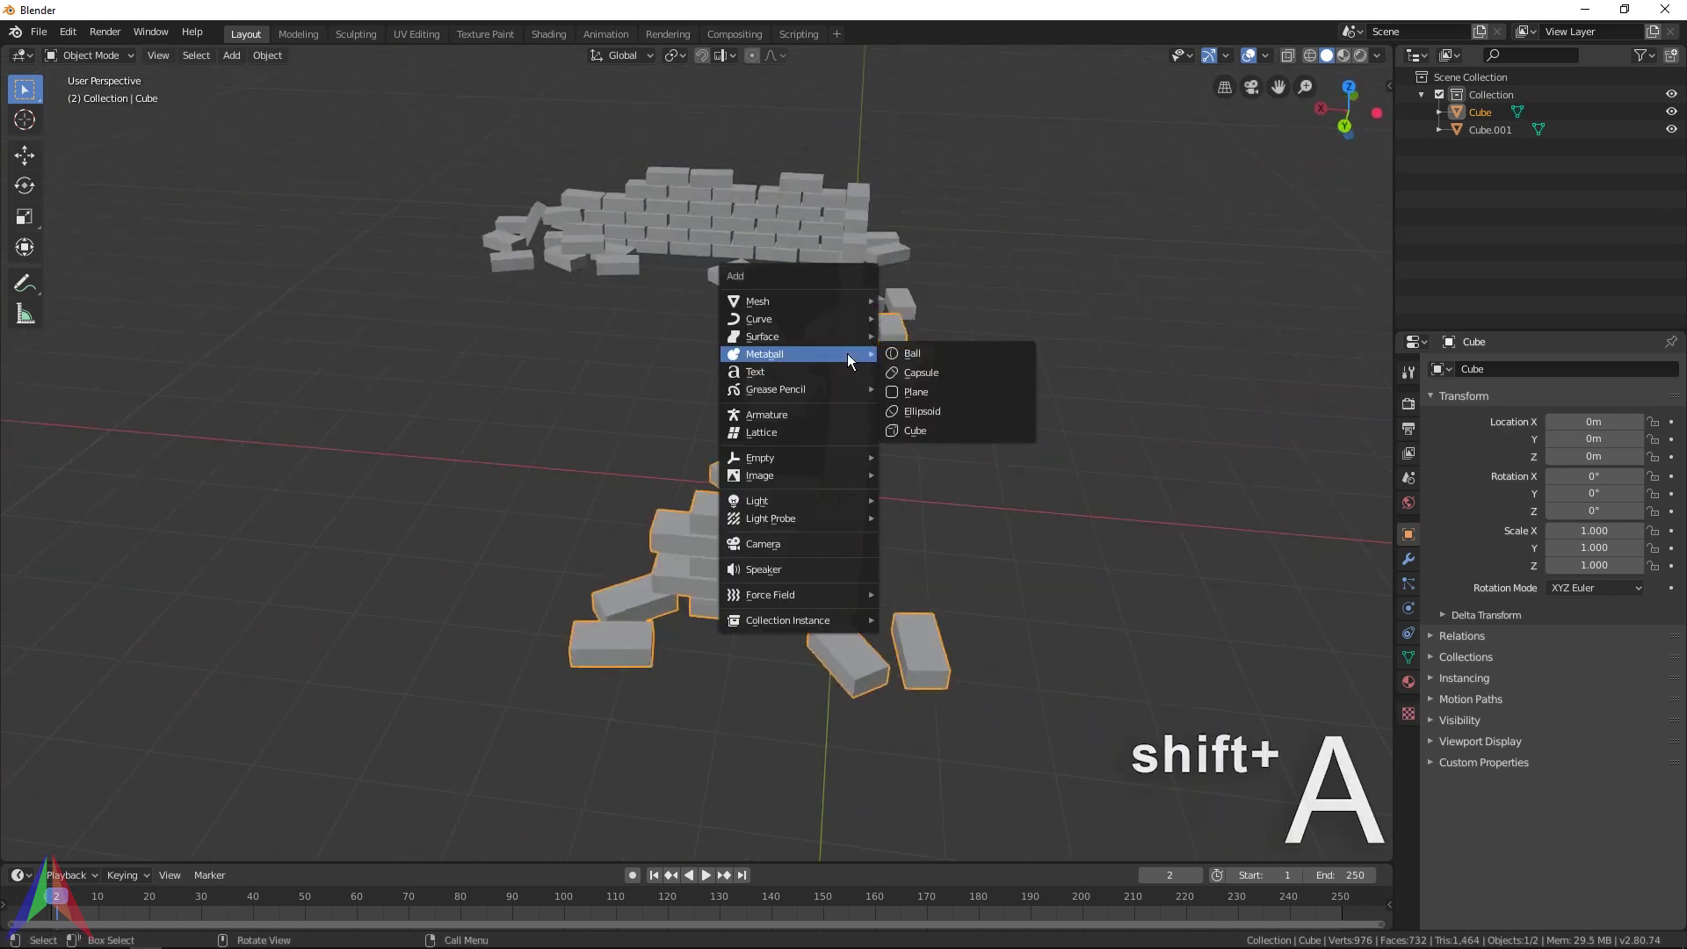
{"action": "mouse_move", "coordinate": [789, 302]}
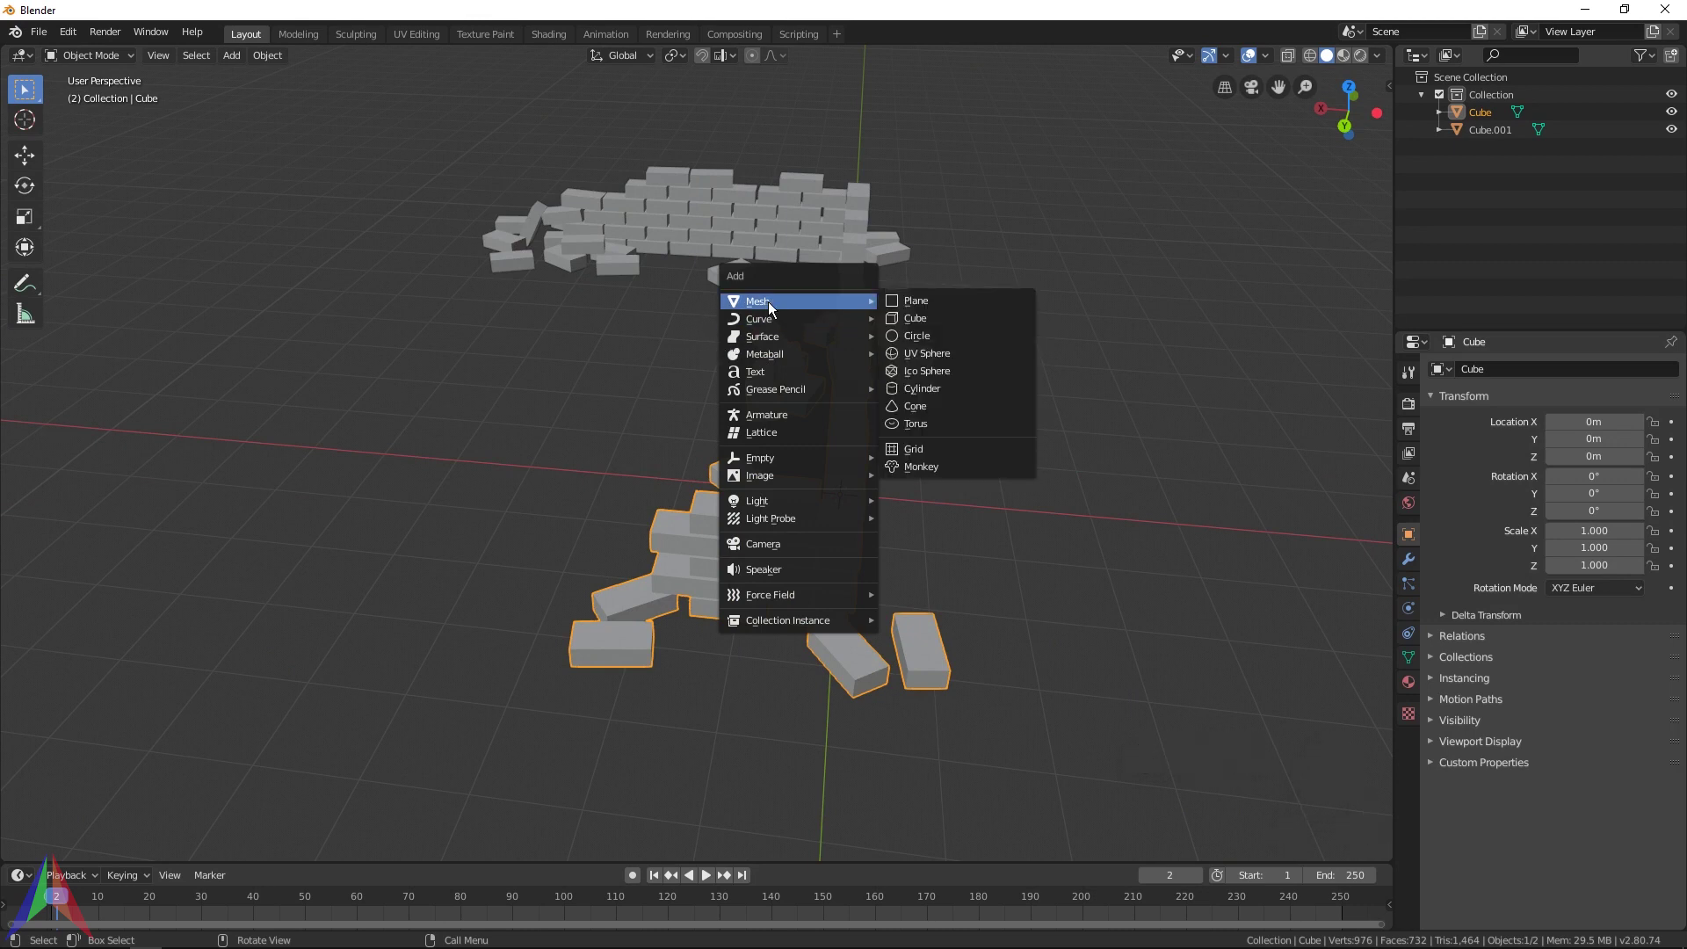
{"action": "left_click", "coordinate": [914, 318]}
Move the new cube along X to 5.6162 m and raise it 1 m in Z
{"action": "middle_click_drag", "start_coordinate": [915, 318], "coordinate": [870, 382]}
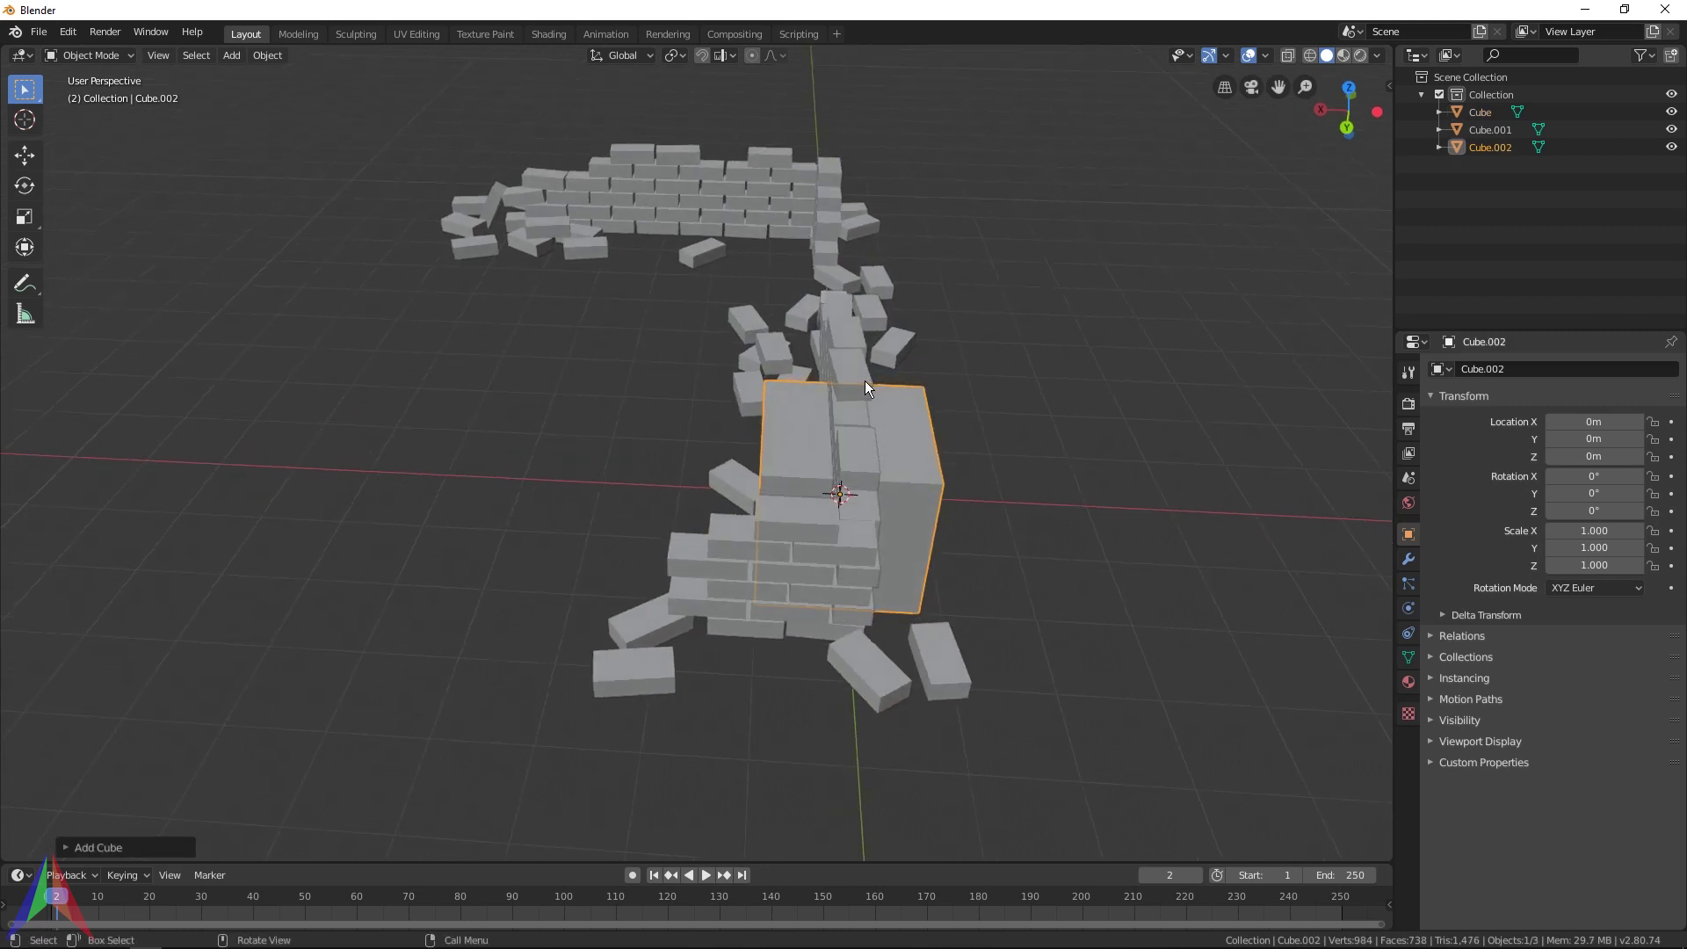
{"action": "key", "text": "g"}
{"action": "key", "text": "x"}
{"action": "left_click", "coordinate": [422, 401]}
{"action": "middle_click_drag", "start_coordinate": [557, 395], "coordinate": [1120, 514]}
{"action": "key", "text": "g"}
{"action": "key", "text": "z"}
{"action": "left_click", "coordinate": [940, 440]}
Zoom toward the new cube and enter Edit Mode on it
{"action": "middle_click_drag", "start_coordinate": [945, 450], "coordinate": [719, 544]}
{"action": "scroll", "coordinate": [688, 542], "scroll_direction": "up", "scroll_amount": 2}
{"action": "key", "text": "Tab"}
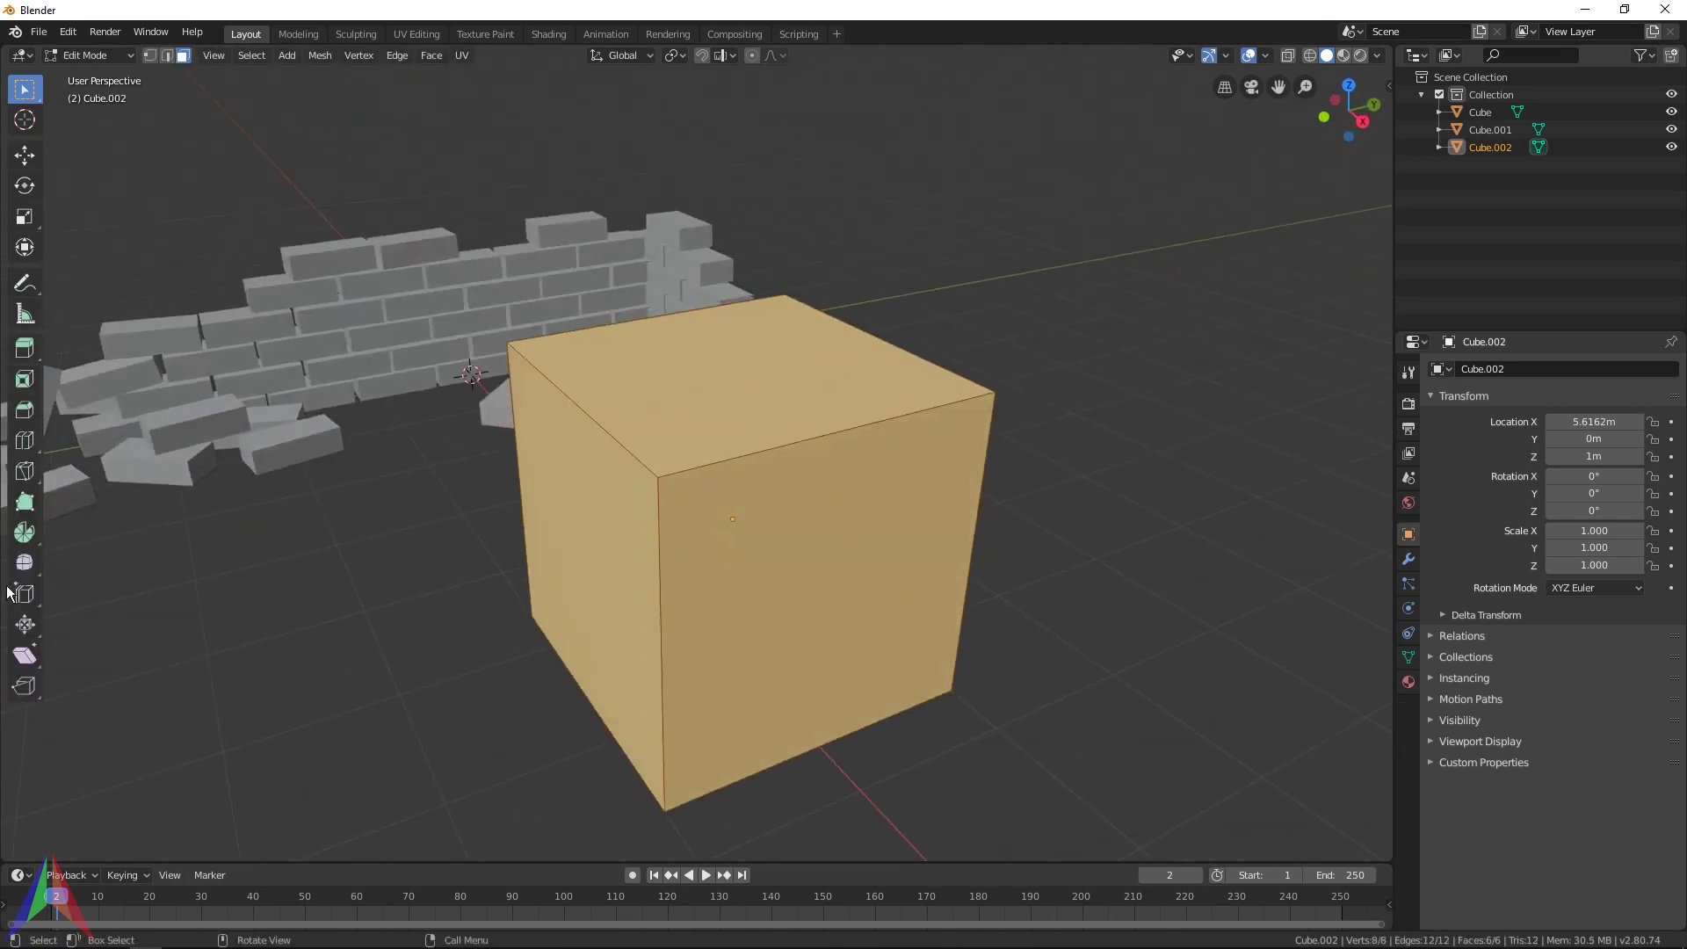
Extrude the cube's right face outward to widen the block
{"action": "middle_click_drag", "start_coordinate": [774, 431], "coordinate": [832, 490]}
{"action": "left_click", "coordinate": [832, 490]}
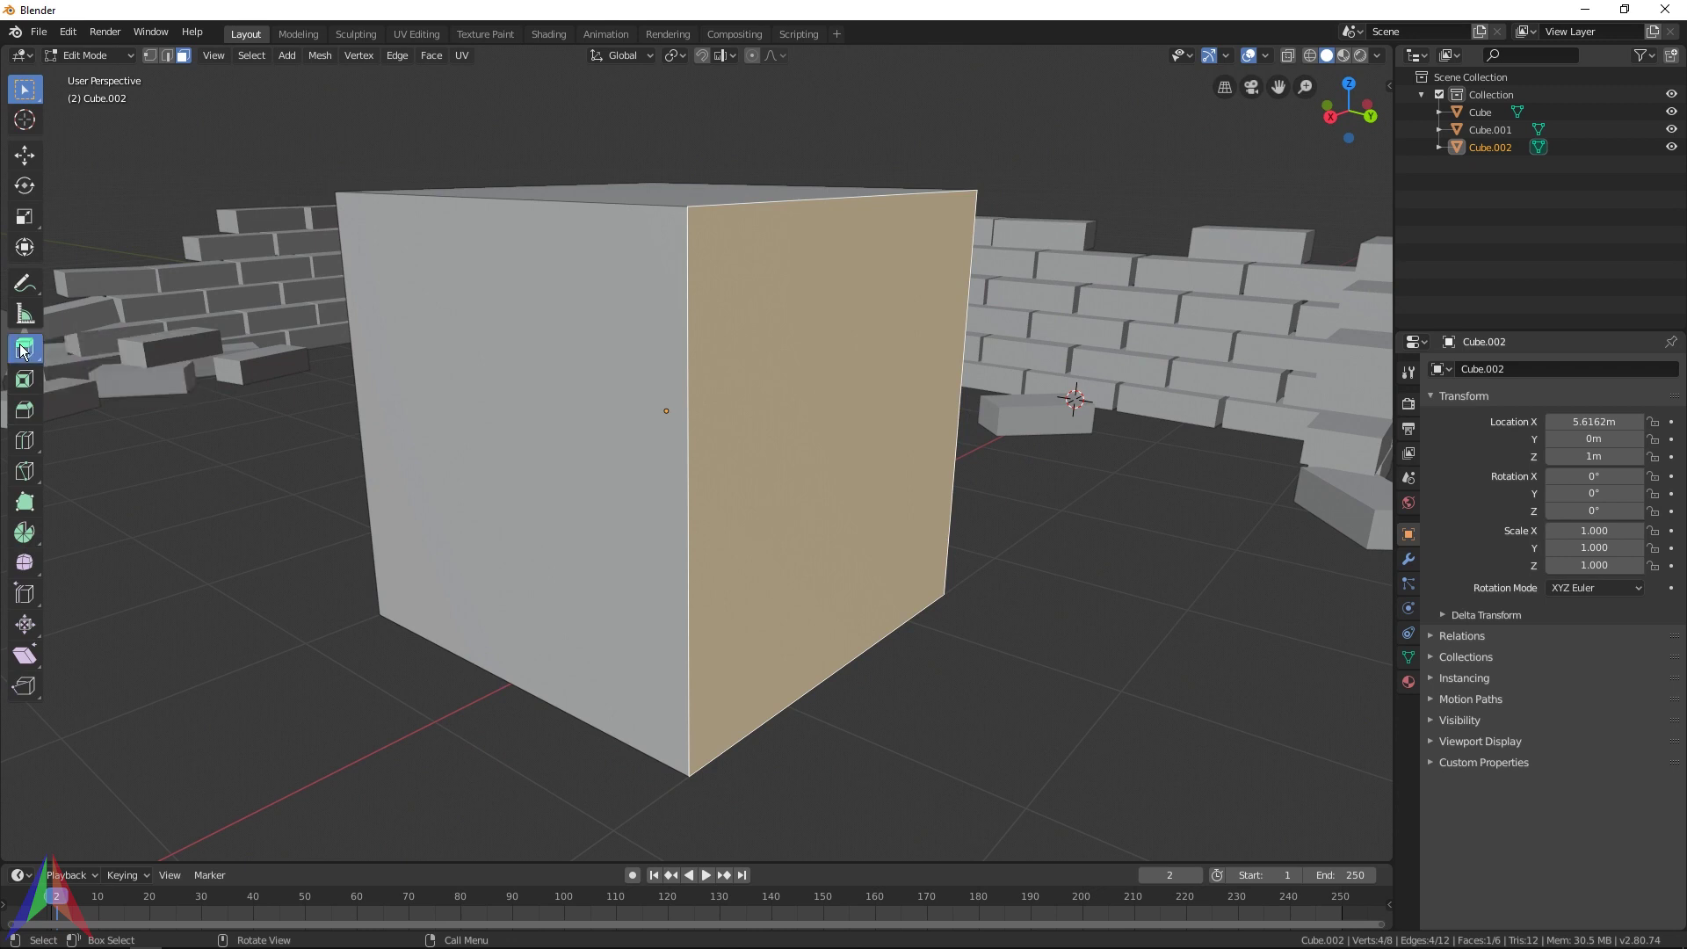
{"action": "middle_click_drag", "start_coordinate": [944, 615], "coordinate": [1015, 572]}
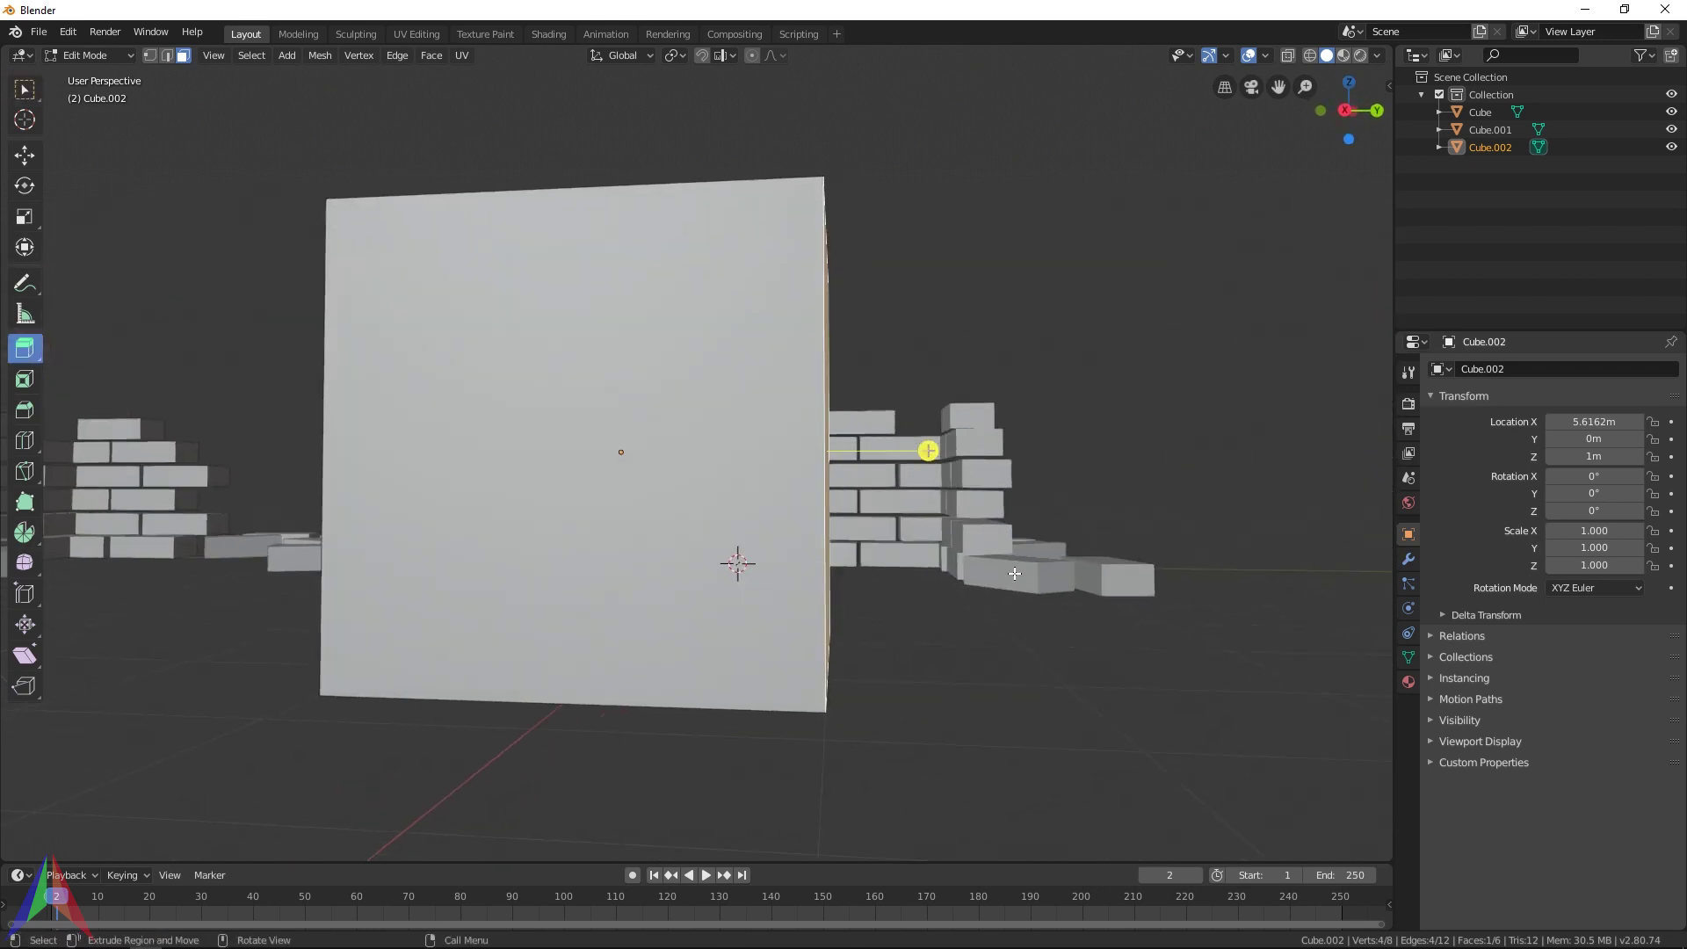
{"action": "left_click_drag", "start_coordinate": [933, 452], "coordinate": [1194, 493]}
{"action": "middle_click_drag", "start_coordinate": [1195, 494], "coordinate": [739, 493]}
Extrude the left block's top face upward into a tall block
{"action": "left_click", "coordinate": [662, 301]}
{"action": "left_click_drag", "start_coordinate": [681, 217], "coordinate": [680, 114]}
{"action": "middle_click_drag", "start_coordinate": [680, 114], "coordinate": [829, 502]}
Pick through the top, side and front faces of the lower and tall boxes
{"action": "middle_click_drag", "start_coordinate": [1002, 398], "coordinate": [965, 425]}
{"action": "left_click", "coordinate": [856, 383]}
{"action": "left_click", "coordinate": [986, 429]}
{"action": "left_click", "coordinate": [829, 493]}
{"action": "left_click", "coordinate": [814, 364]}
{"action": "middle_click_drag", "start_coordinate": [815, 364], "coordinate": [877, 335]}
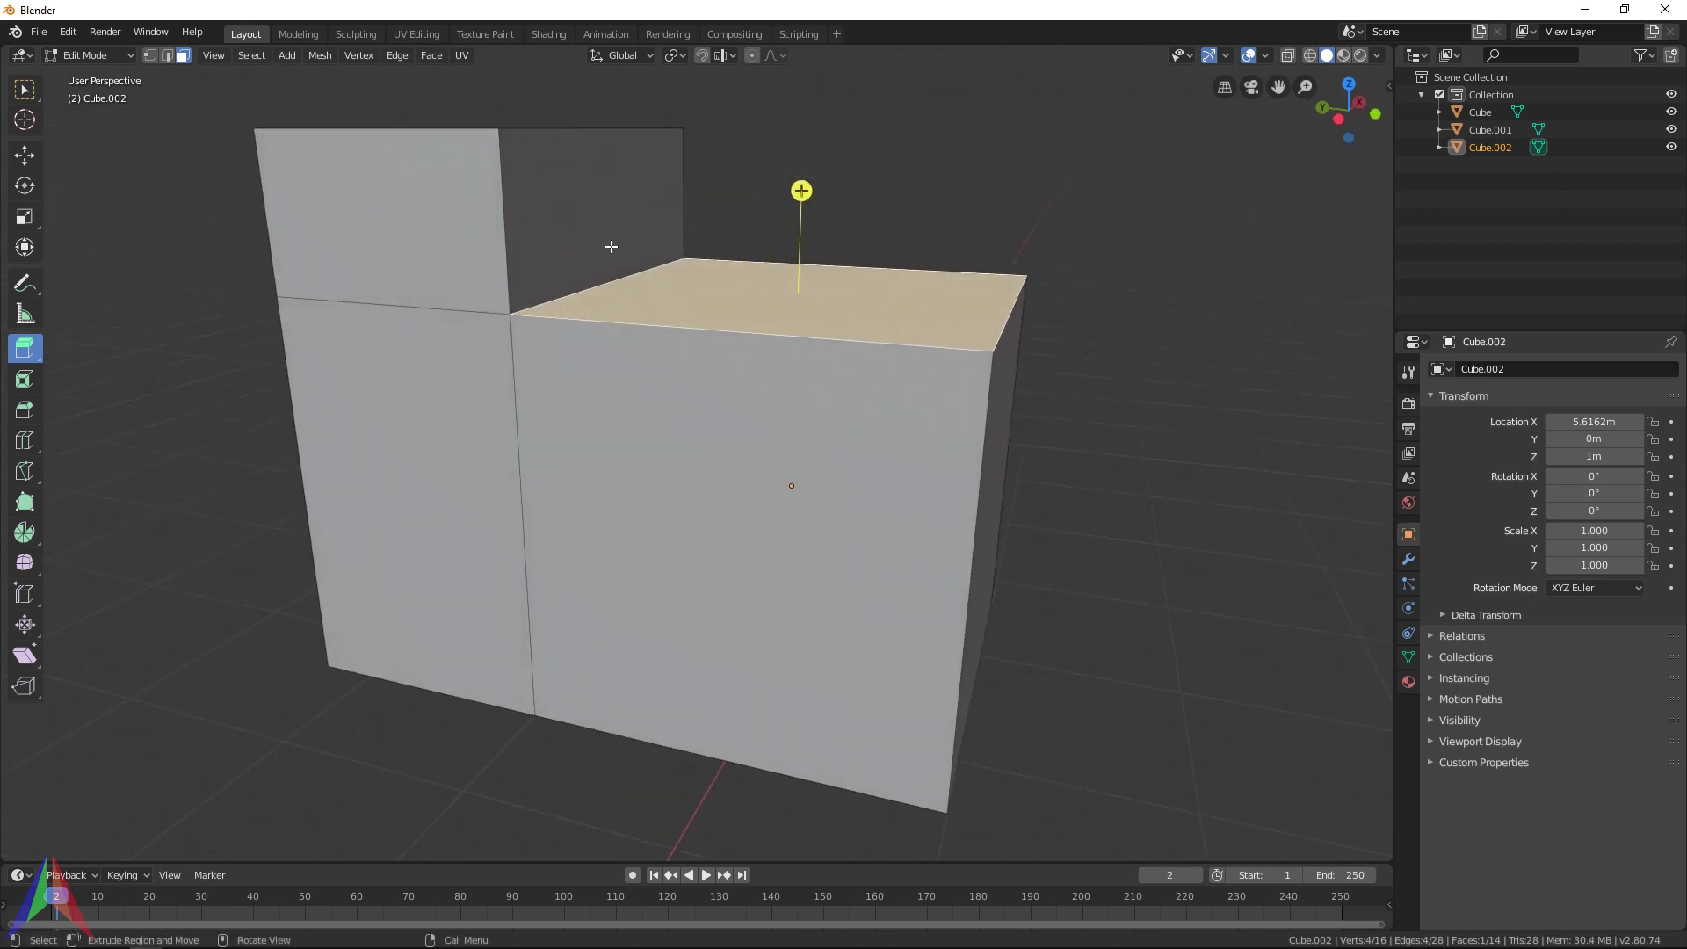
{"action": "middle_click_drag", "start_coordinate": [796, 536], "coordinate": [715, 529]}
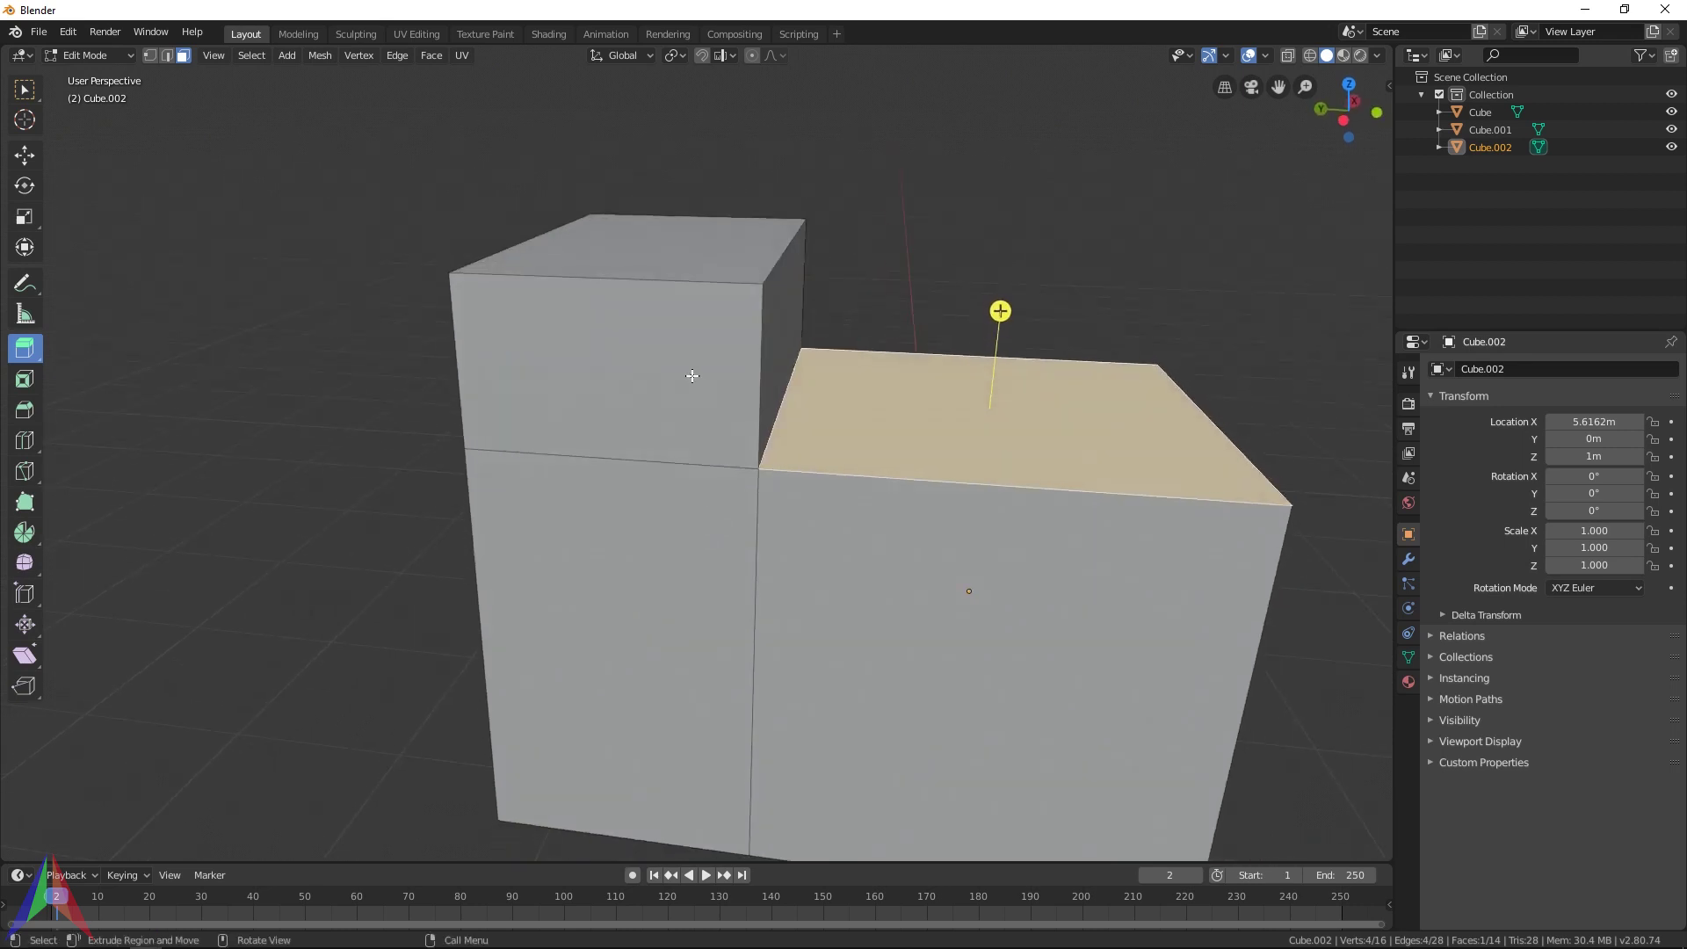
{"action": "left_click", "coordinate": [658, 248]}
{"action": "middle_click_drag", "start_coordinate": [658, 248], "coordinate": [607, 280]}
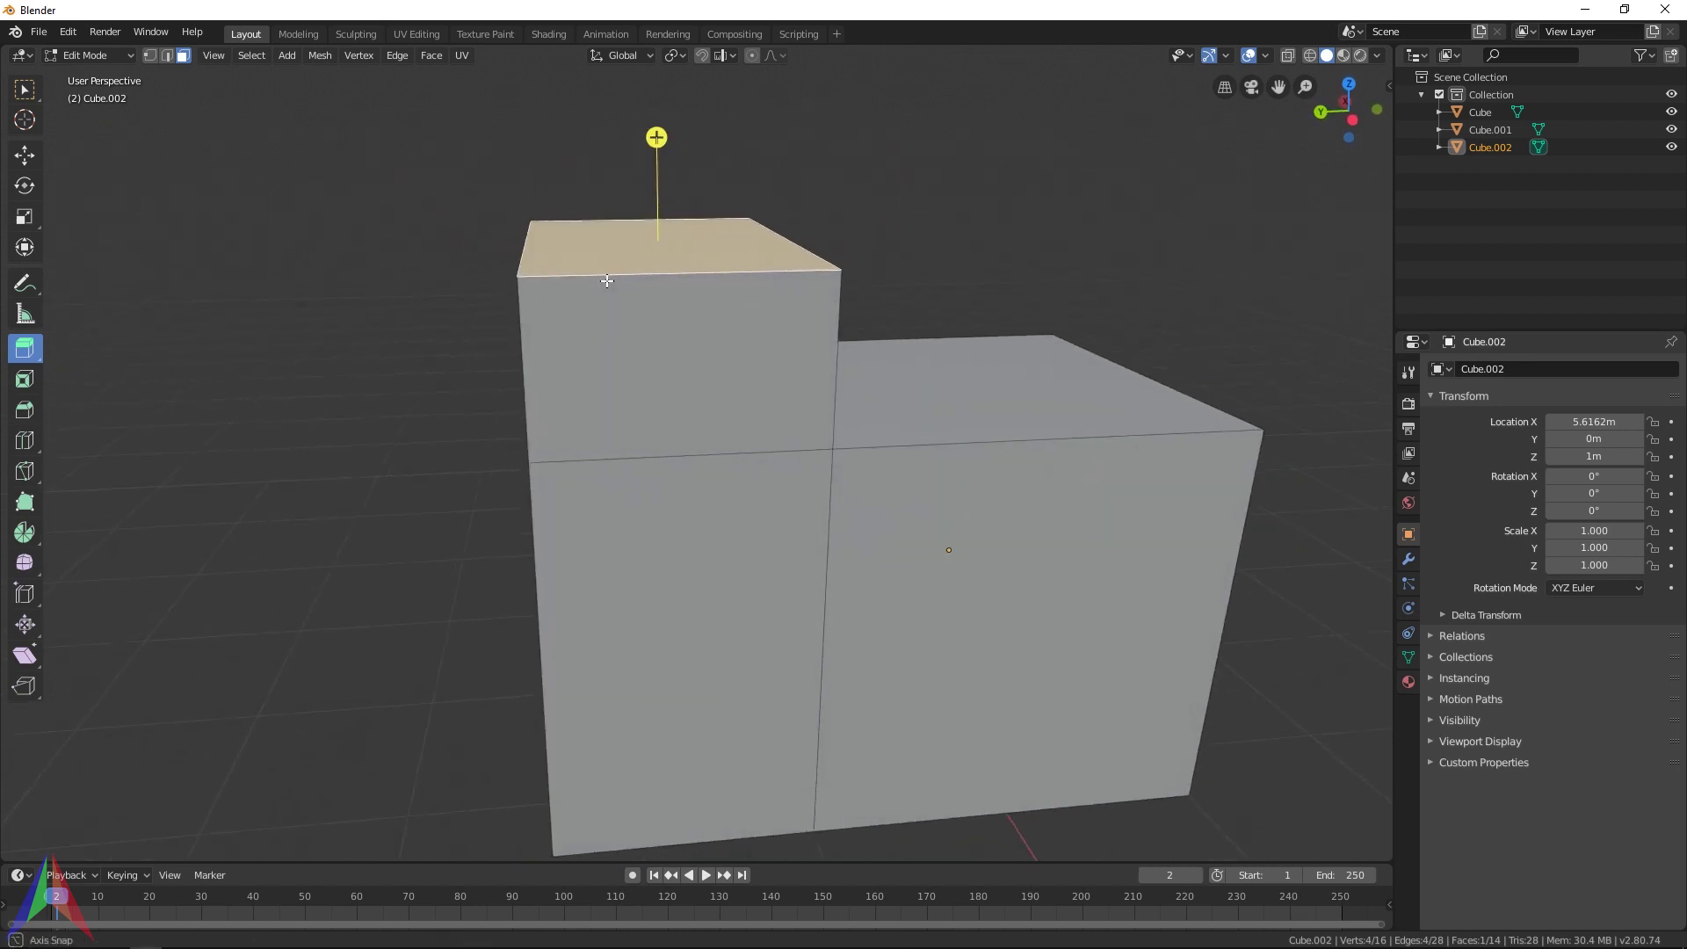
{"action": "middle_click_drag", "start_coordinate": [524, 584], "coordinate": [448, 613]}
{"action": "middle_click_drag", "start_coordinate": [853, 514], "coordinate": [974, 442], "text": "shift"}
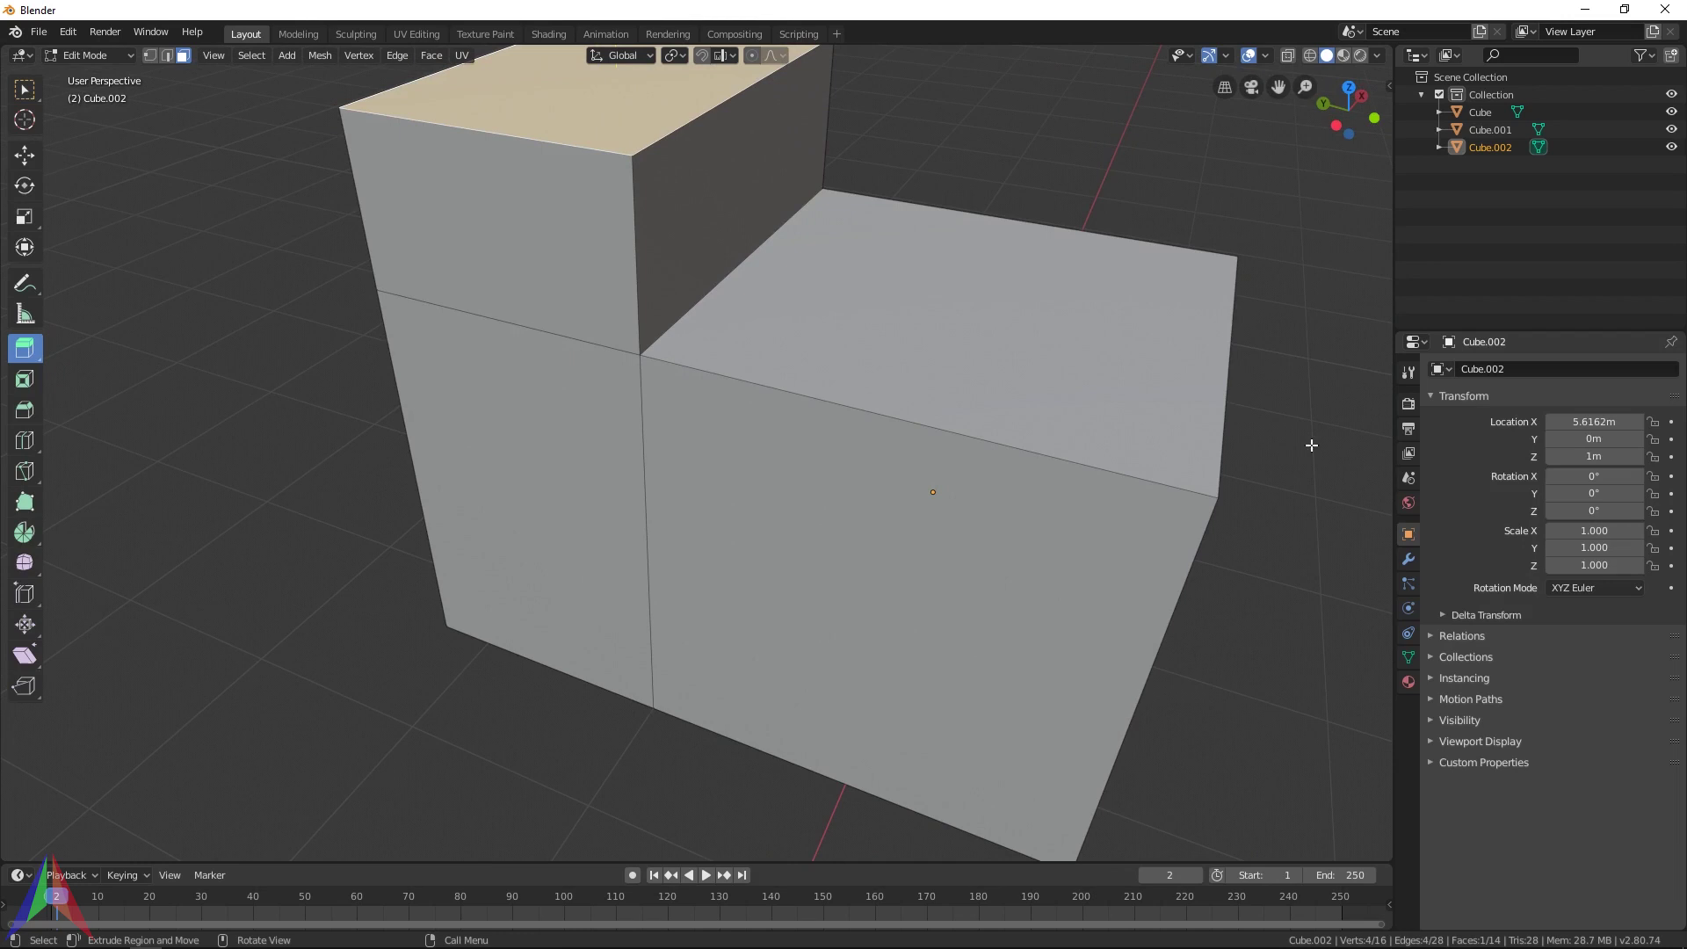
{"action": "left_click", "coordinate": [1090, 417]}
{"action": "left_click", "coordinate": [1098, 521]}
Extrude the tall box's lower front face outward about 0.25 m
{"action": "middle_click_drag", "start_coordinate": [1224, 600], "coordinate": [1157, 532]}
{"action": "left_click", "coordinate": [1186, 548]}
{"action": "middle_click_drag", "start_coordinate": [829, 419], "coordinate": [912, 503]}
{"action": "scroll", "coordinate": [719, 366], "scroll_direction": "down", "scroll_amount": 2}
{"action": "middle_click_drag", "start_coordinate": [650, 431], "coordinate": [689, 331], "text": "shift"}
{"action": "left_click", "coordinate": [642, 369]}
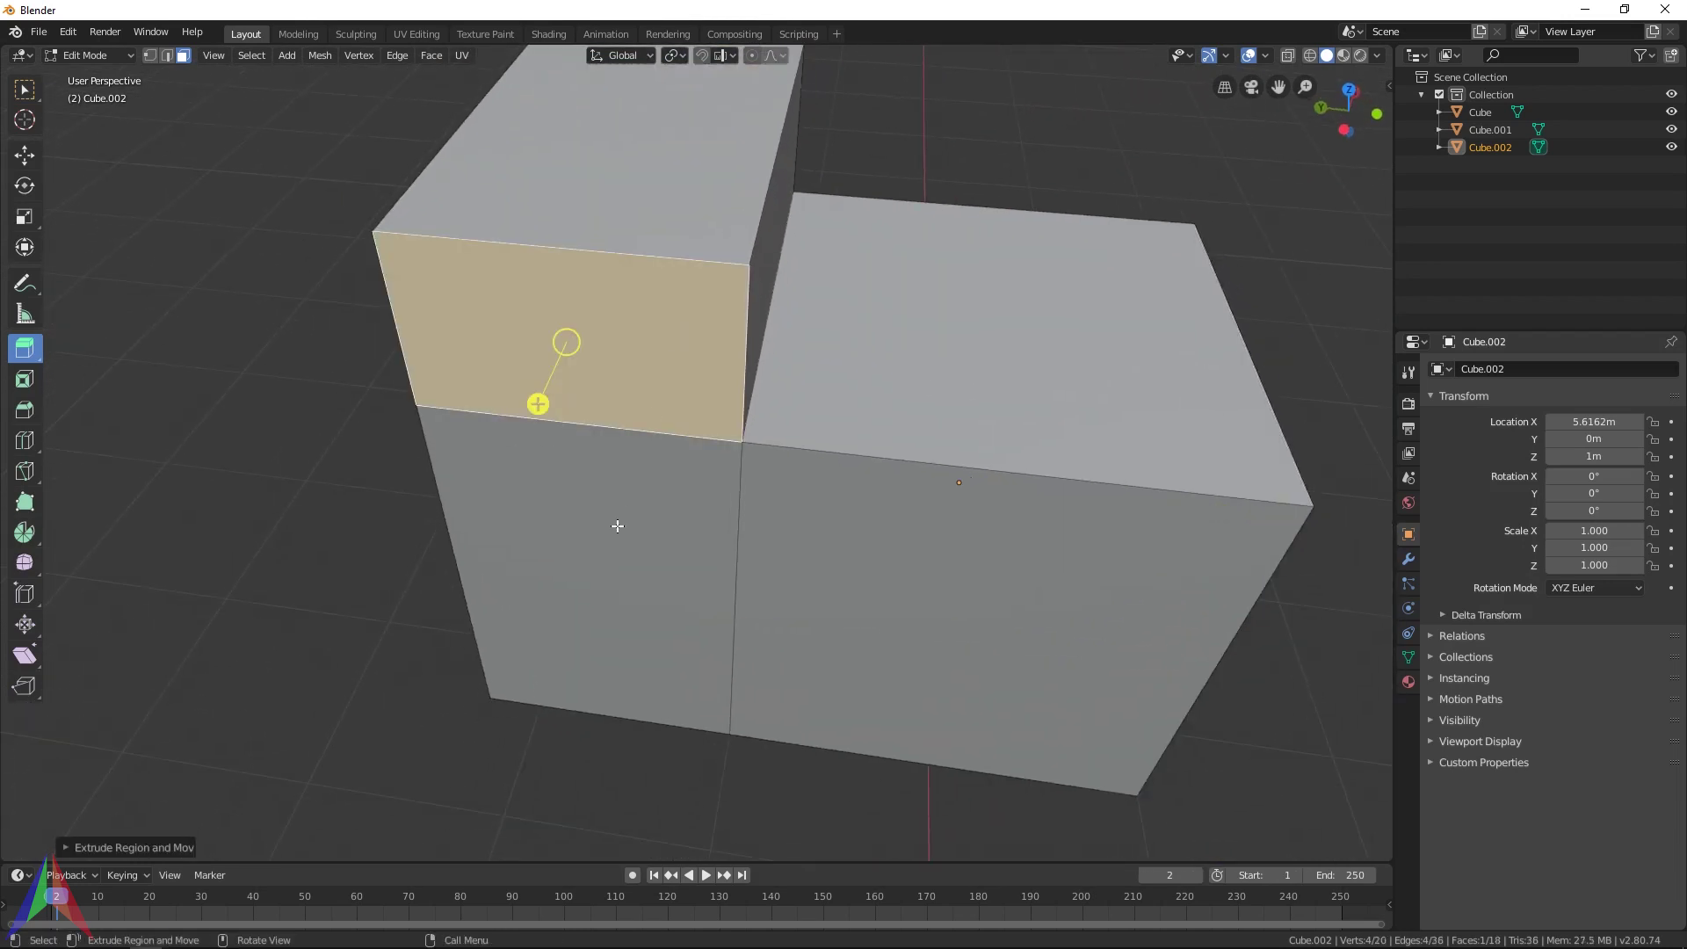
{"action": "middle_click_drag", "start_coordinate": [617, 527], "coordinate": [672, 465]}
{"action": "left_click", "coordinate": [603, 734]}
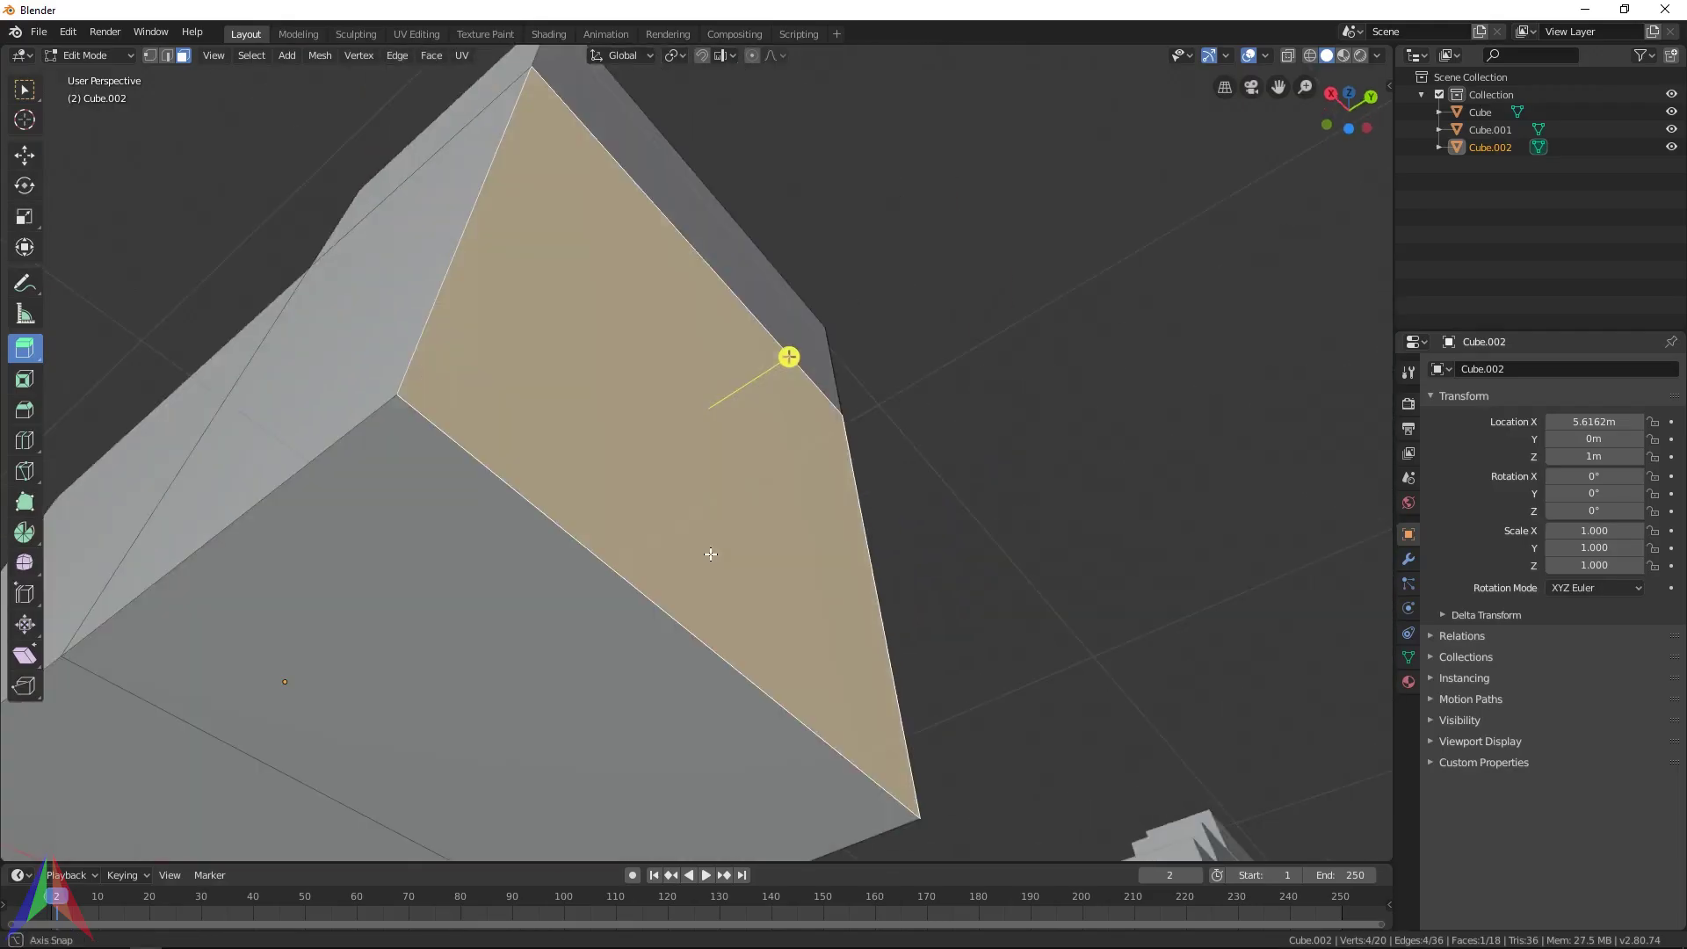
{"action": "middle_click_drag", "start_coordinate": [879, 571], "coordinate": [755, 423]}
{"action": "middle_click_drag", "start_coordinate": [979, 532], "coordinate": [930, 388]}
{"action": "key", "text": "e"}
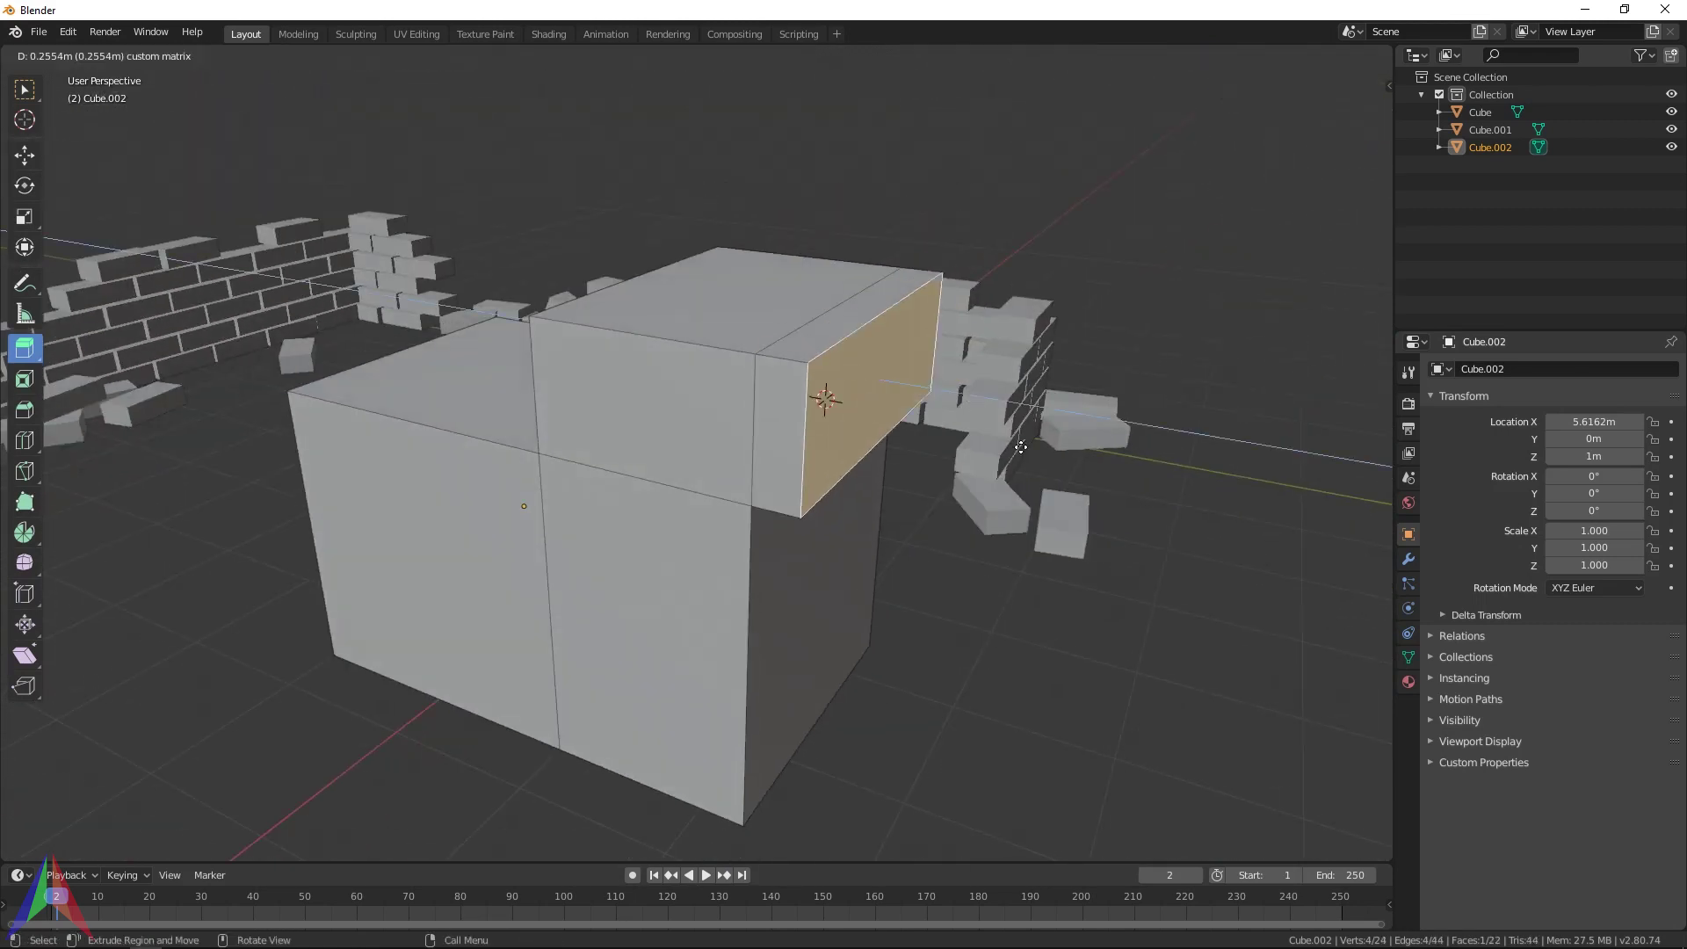
{"action": "left_click_drag", "start_coordinate": [1021, 447], "coordinate": [1051, 484]}
Extrude the new block's top face upward to 0.549 m
{"action": "left_click", "coordinate": [915, 286]}
{"action": "left_click_drag", "start_coordinate": [907, 212], "coordinate": [912, 102]}
{"action": "left_click", "coordinate": [912, 103]}
Inset the raised block's top face with a border
{"action": "middle_click_drag", "start_coordinate": [879, 176], "coordinate": [376, 456]}
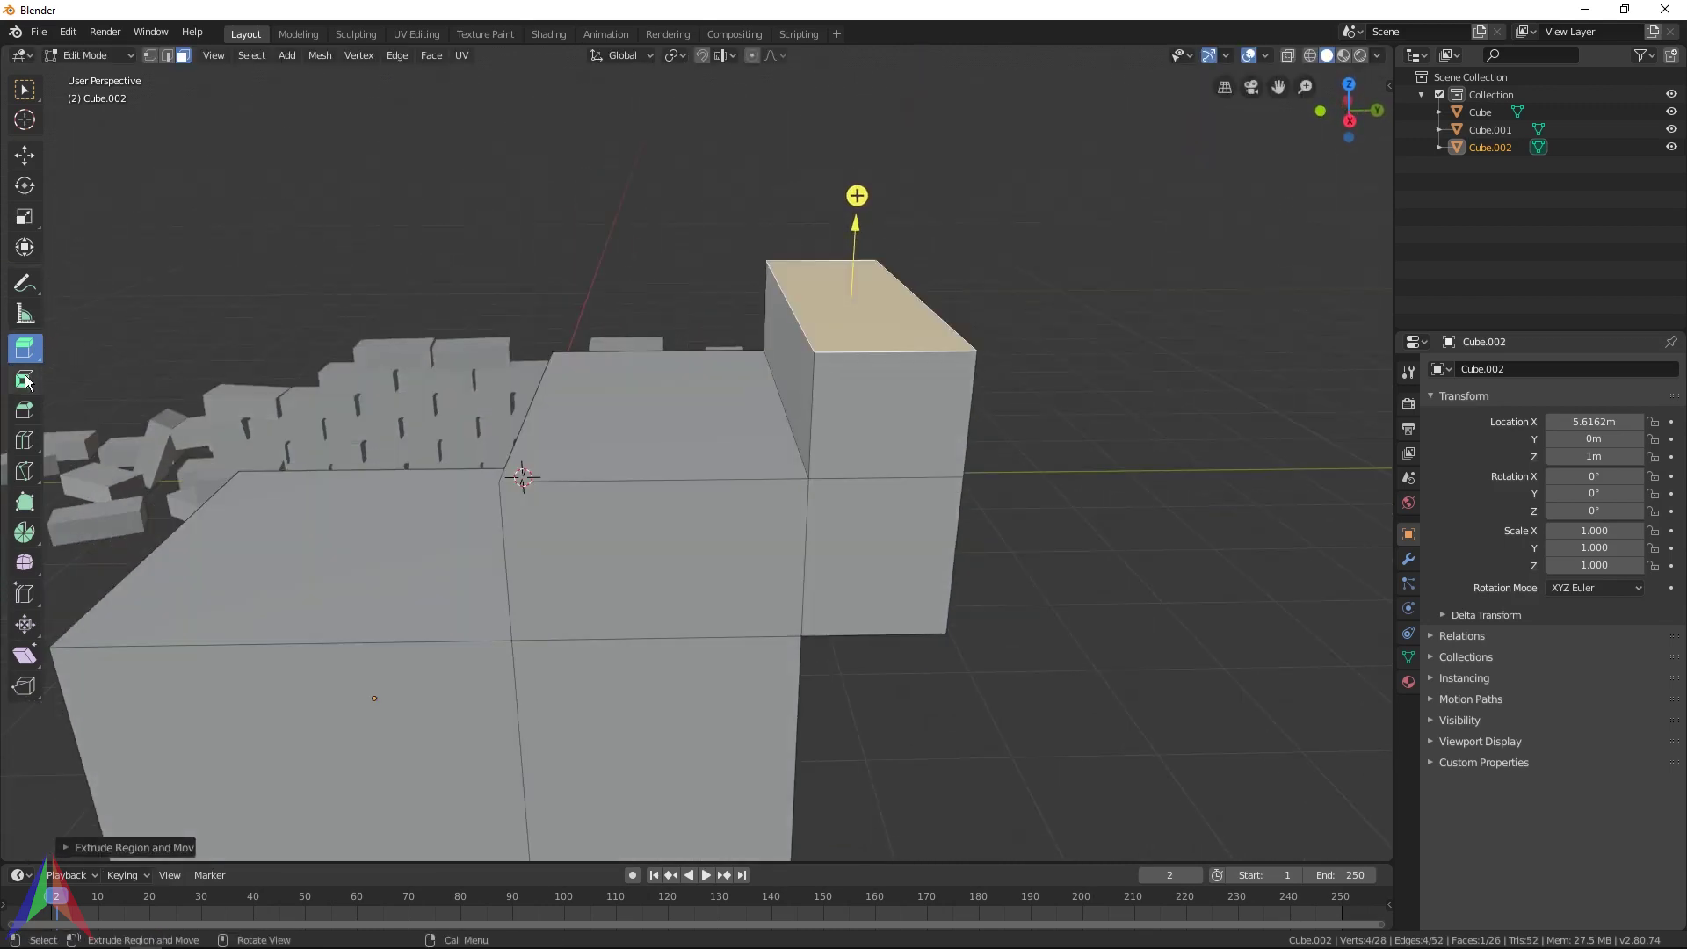
{"action": "middle_click_drag", "start_coordinate": [300, 415], "coordinate": [1172, 549]}
{"action": "left_click_drag", "start_coordinate": [1172, 549], "coordinate": [1090, 519]}
{"action": "middle_click_drag", "start_coordinate": [799, 501], "coordinate": [833, 513]}
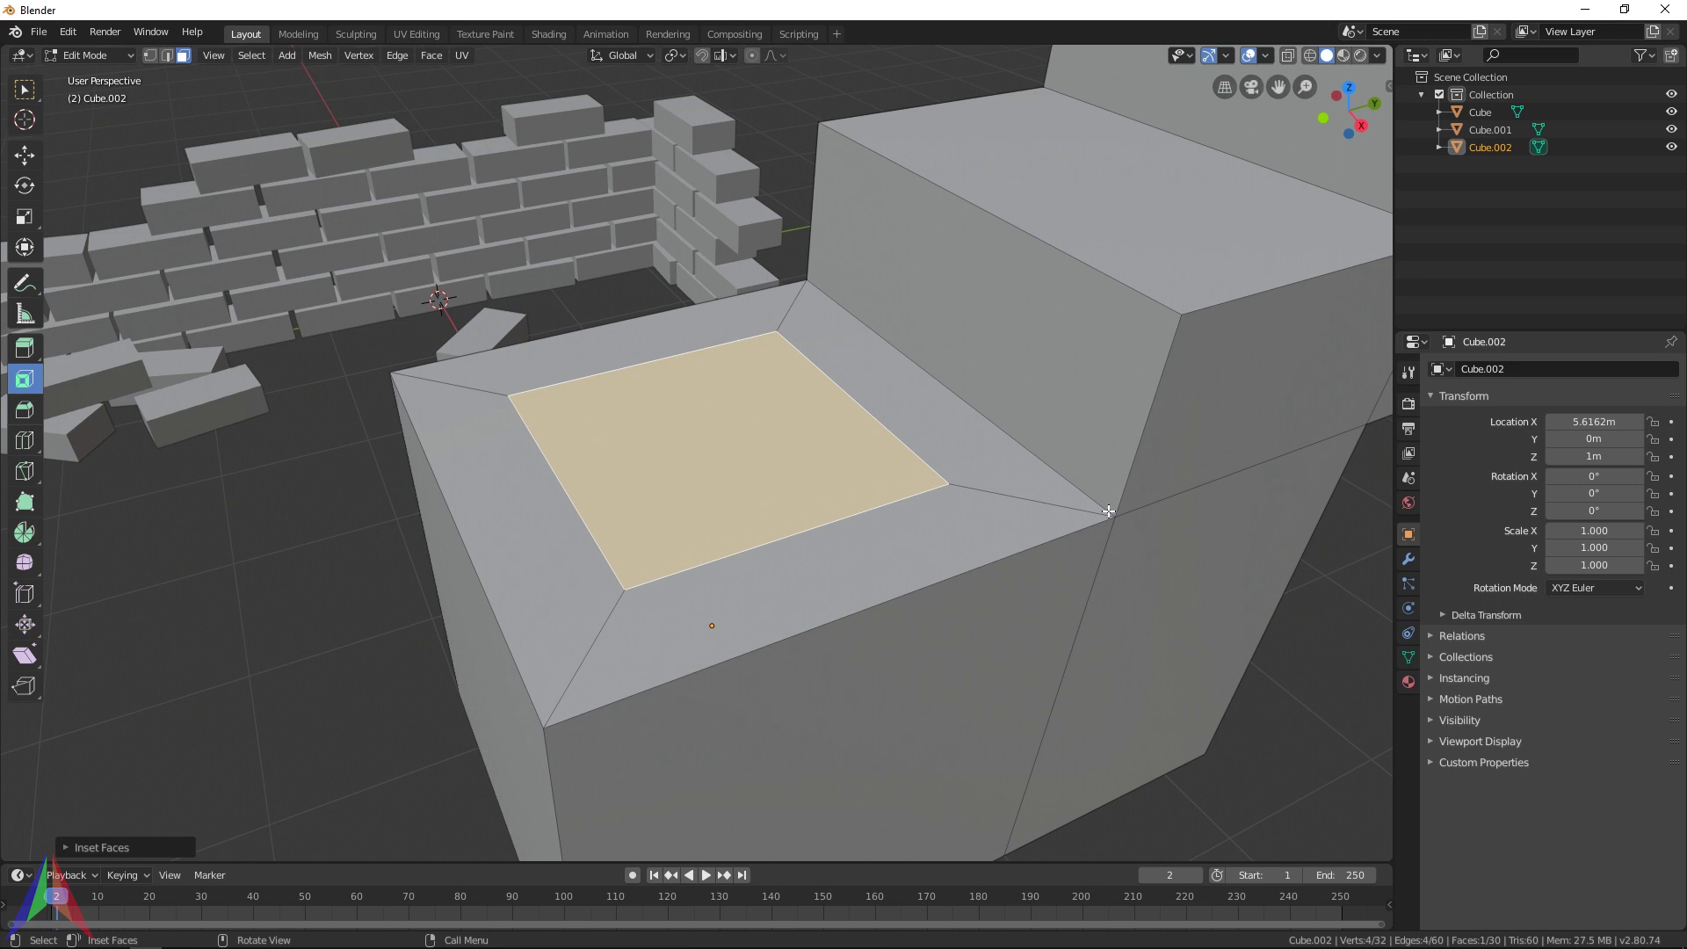
Sink the inner inset face downward to form a recess
{"action": "middle_click_drag", "start_coordinate": [352, 475], "coordinate": [64, 431]}
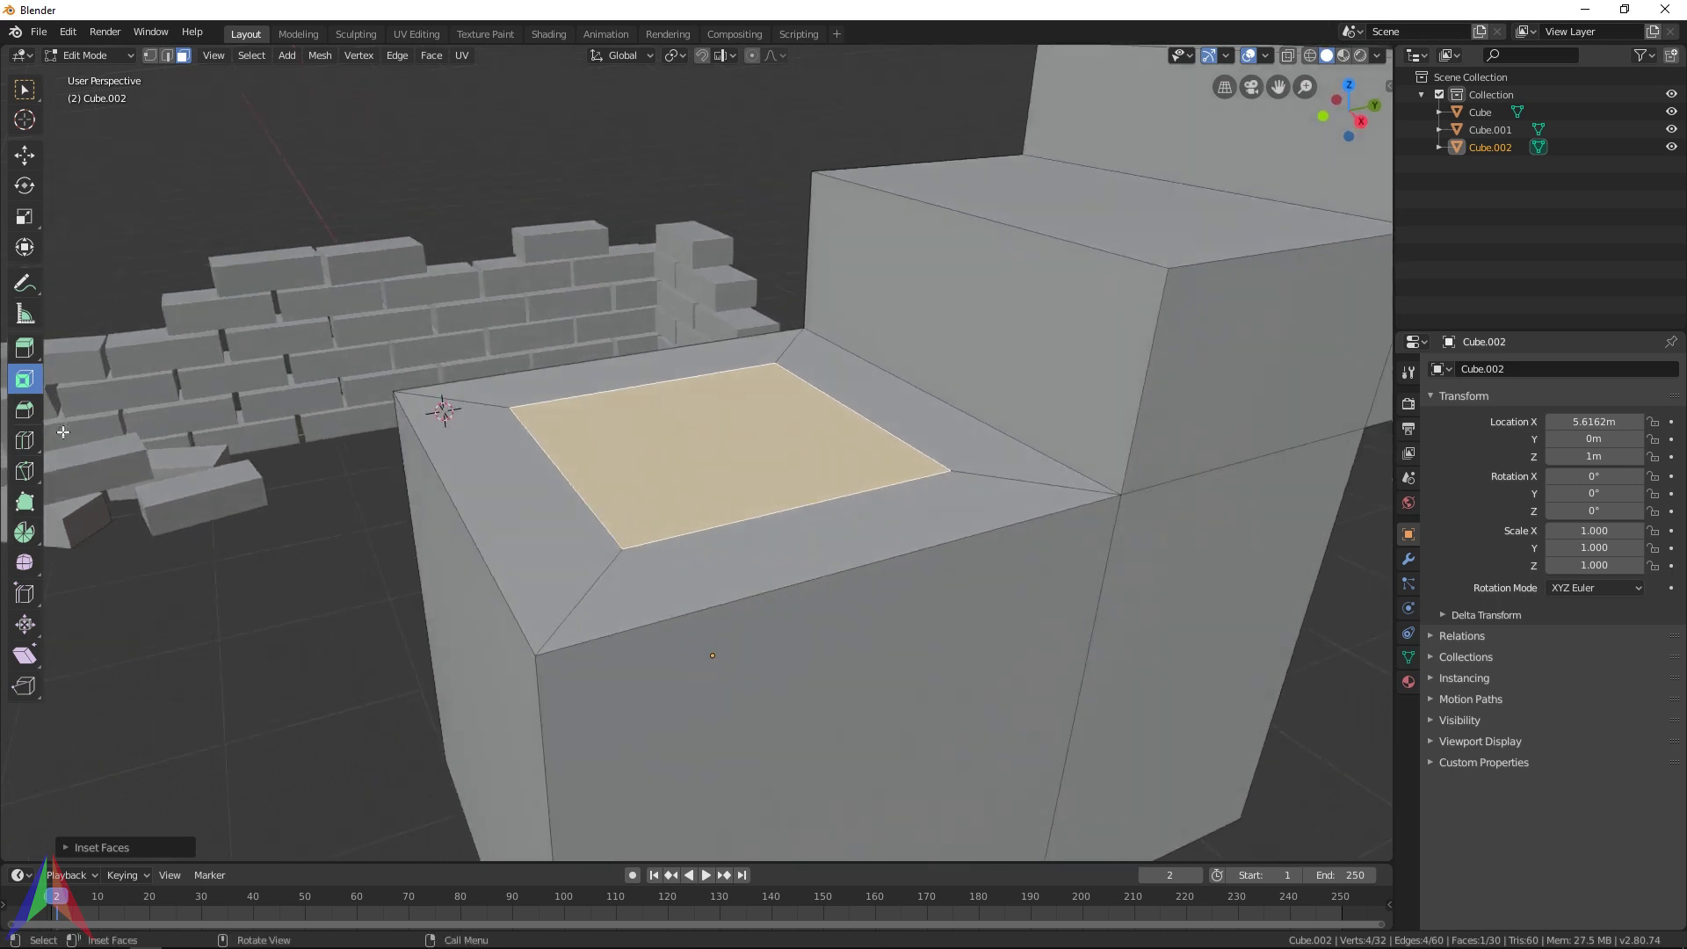
{"action": "key", "text": "alt+a"}
{"action": "left_click", "coordinate": [26, 349]}
{"action": "left_click", "coordinate": [662, 447]}
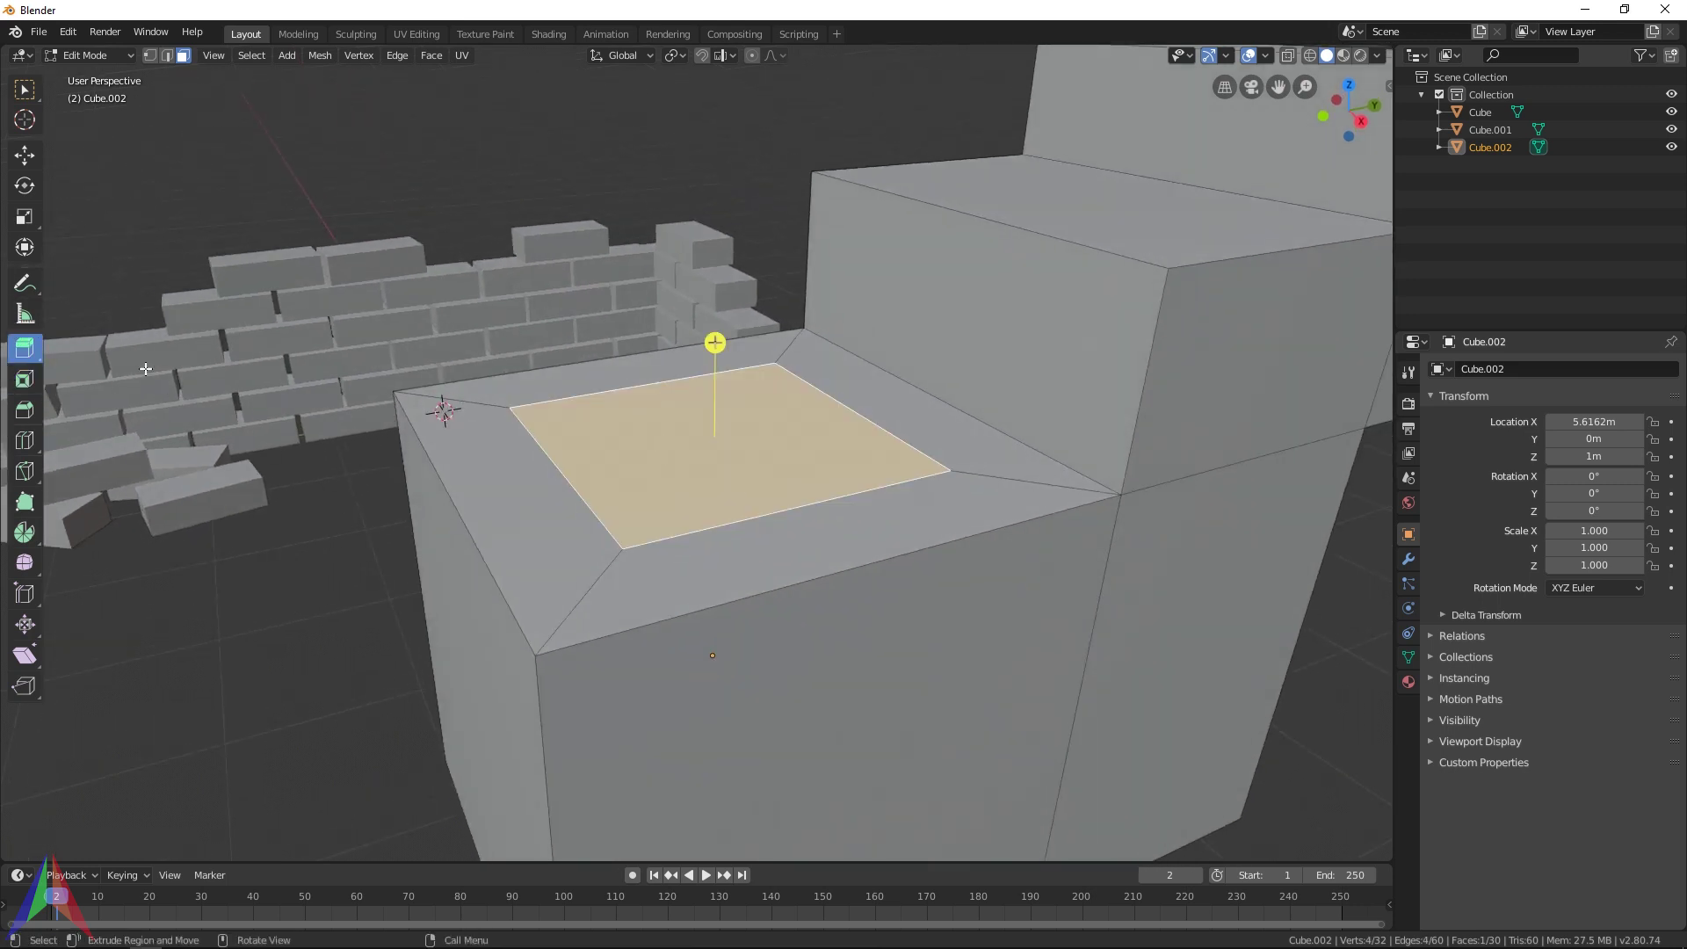
{"action": "left_click_drag", "start_coordinate": [715, 343], "coordinate": [711, 477]}
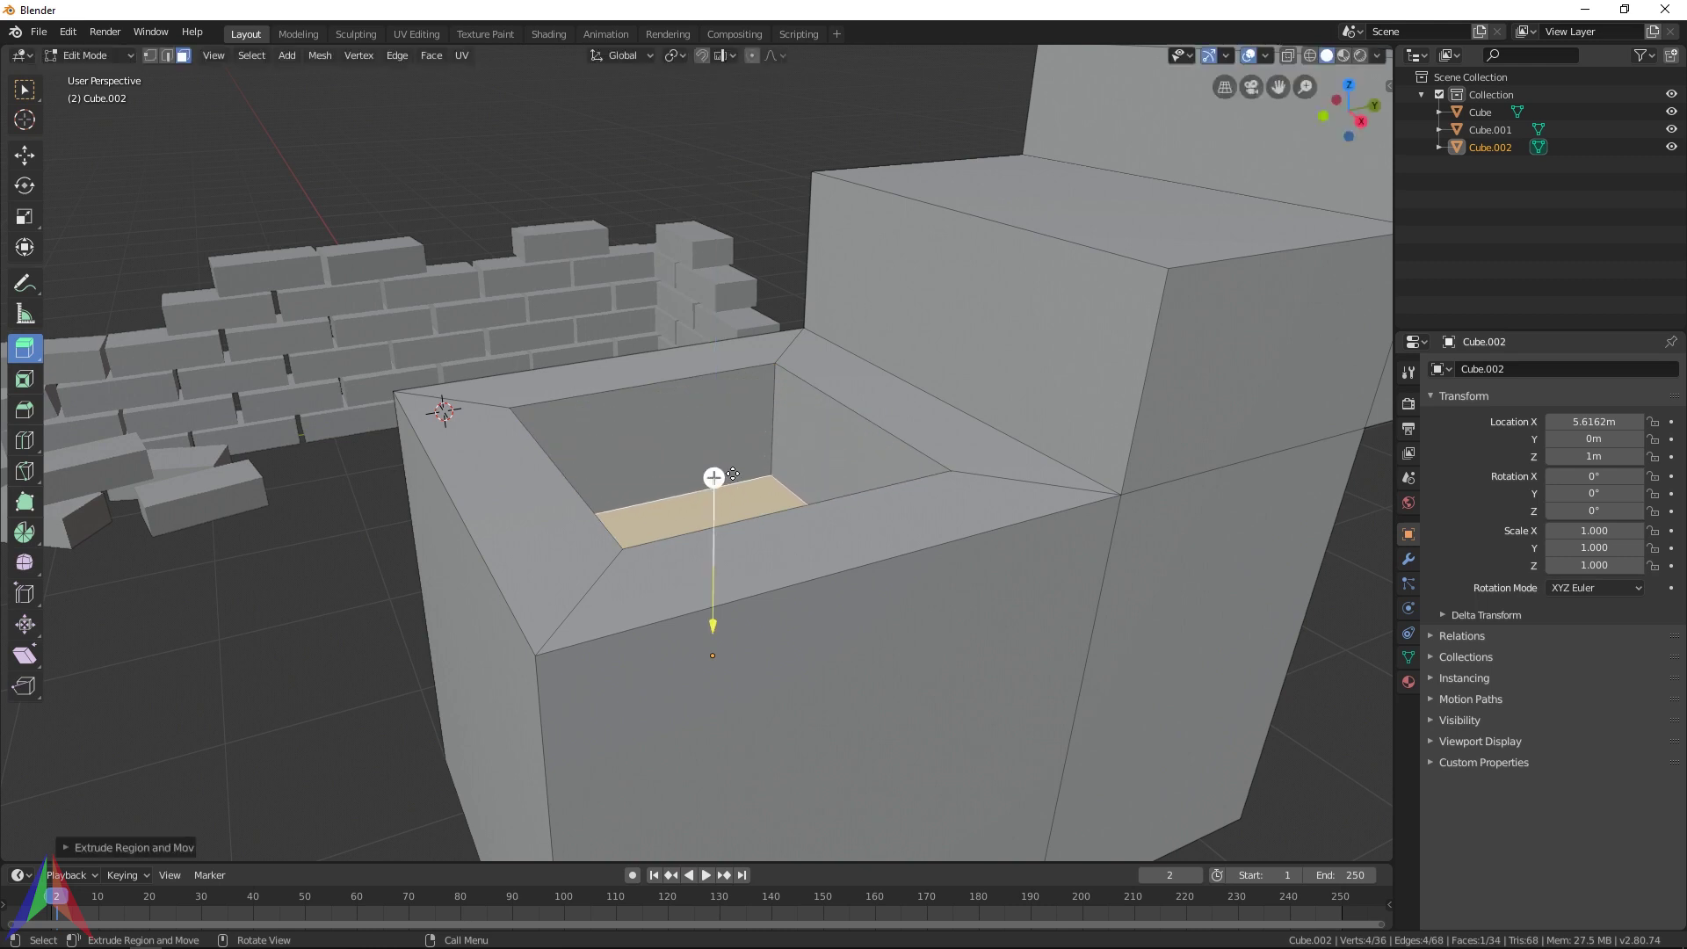
{"action": "middle_click_drag", "start_coordinate": [711, 477], "coordinate": [831, 469]}
Inset the recess's back inner wall and push that new face inward
{"action": "left_click", "coordinate": [831, 468]}
{"action": "scroll", "coordinate": [829, 426], "scroll_direction": "up", "scroll_amount": 3}
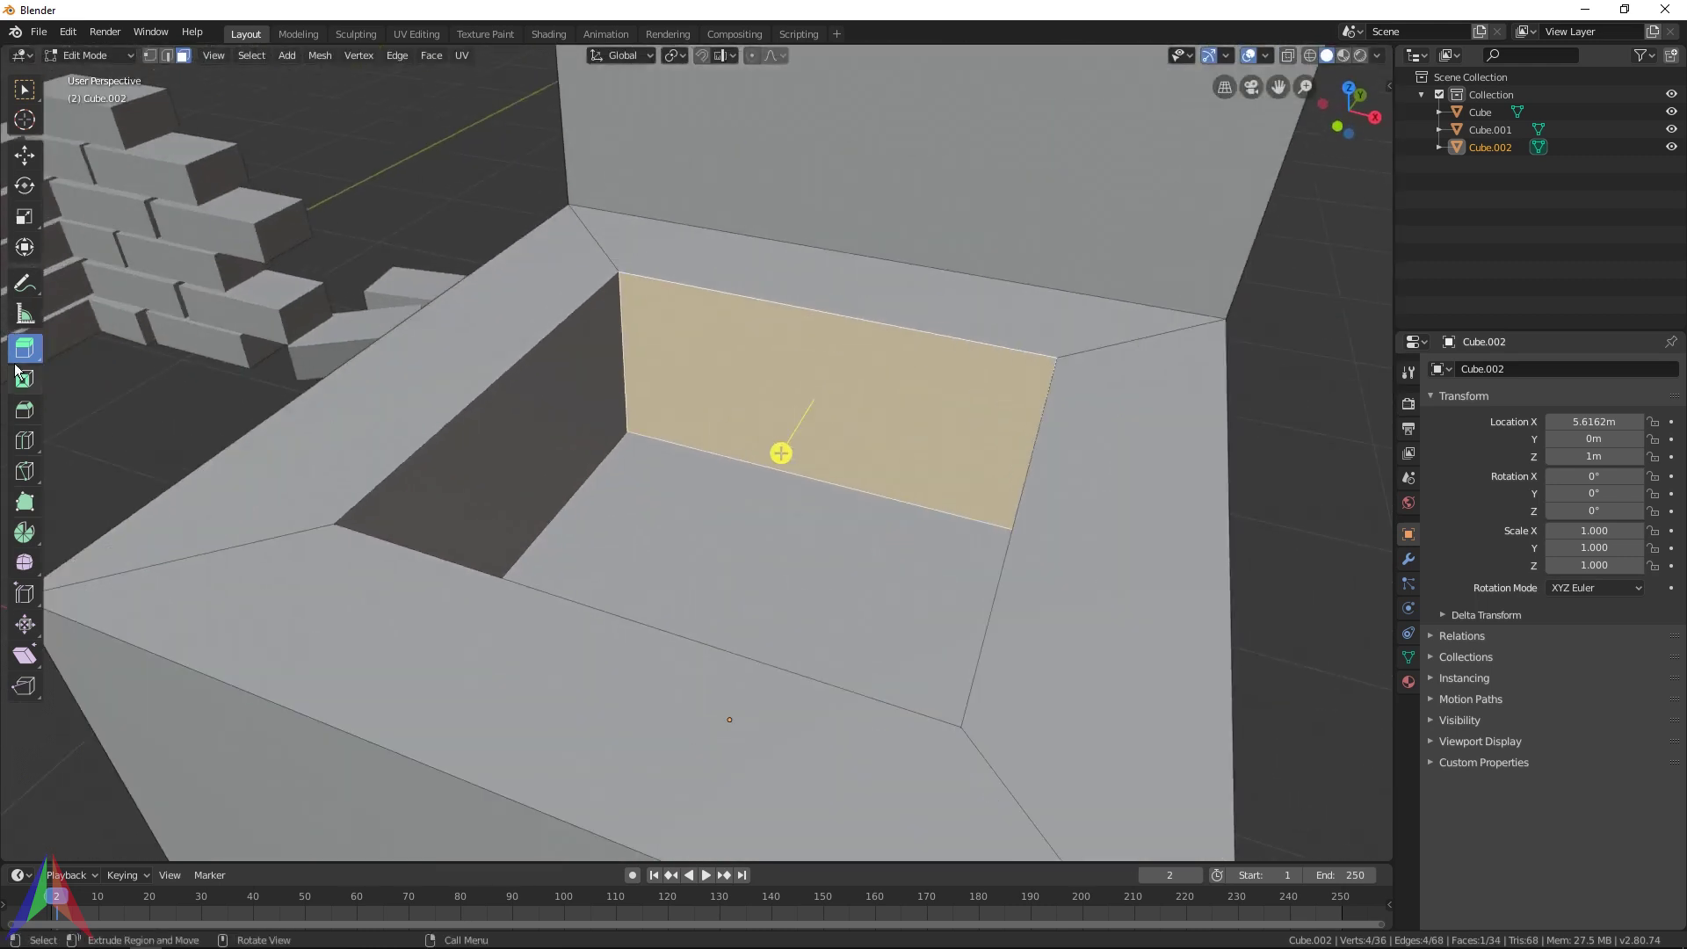
{"action": "left_click_drag", "start_coordinate": [1061, 427], "coordinate": [1001, 435]}
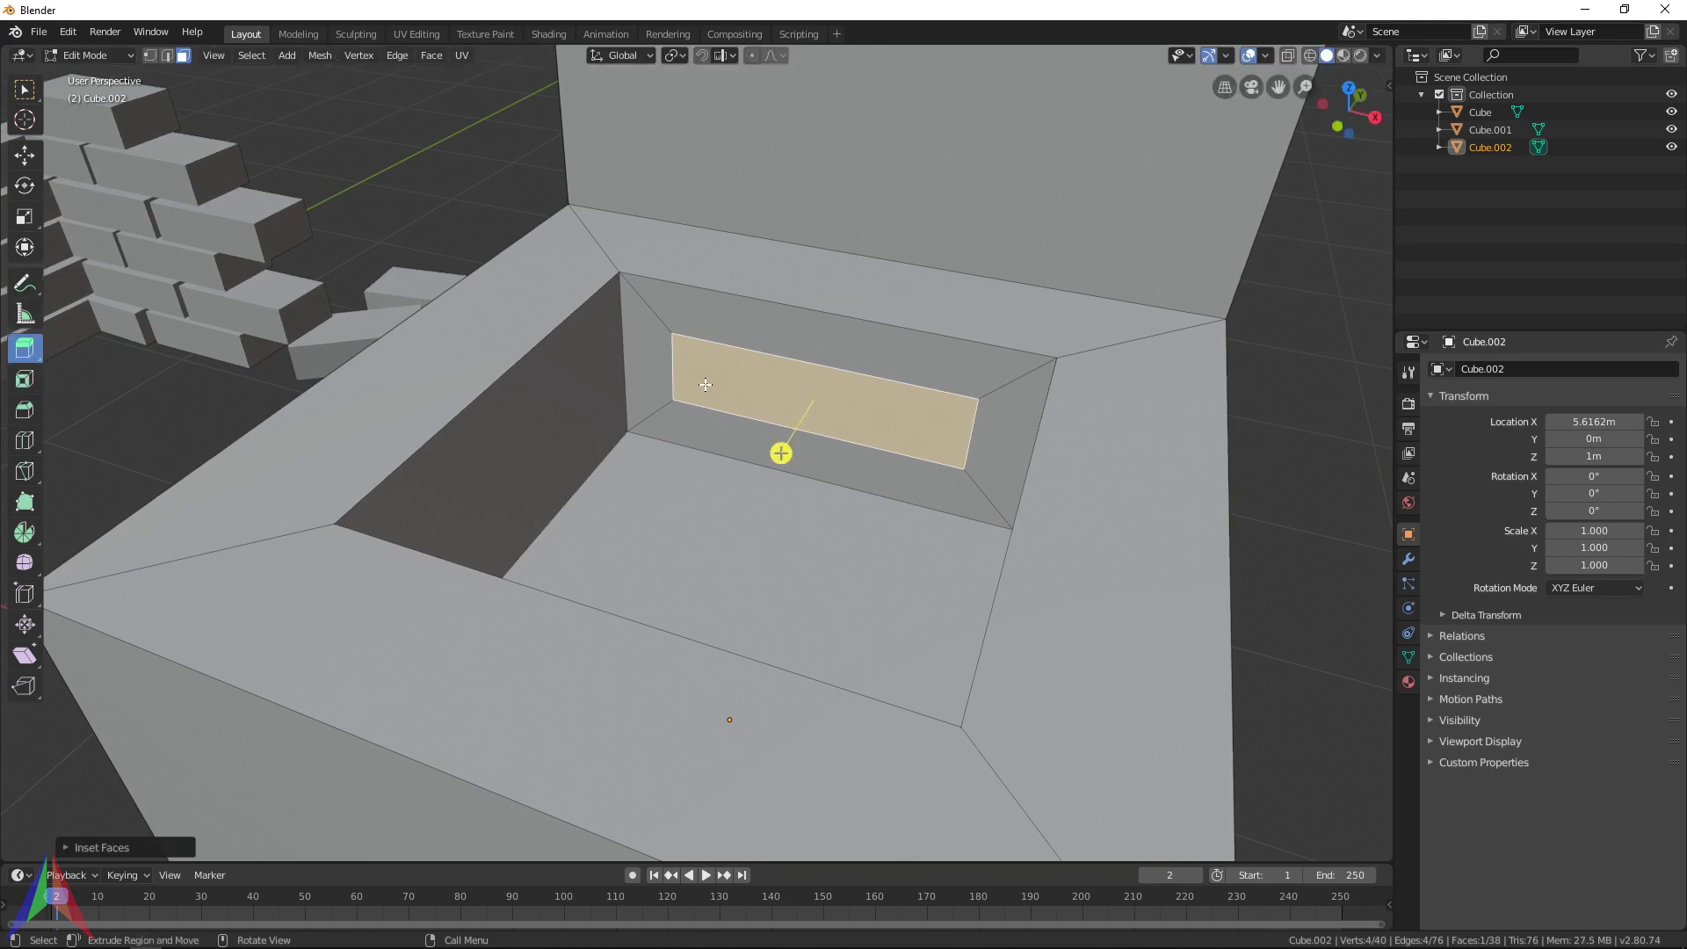
{"action": "left_click_drag", "start_coordinate": [789, 453], "coordinate": [817, 424]}
{"action": "mouse_move", "coordinate": [817, 424]}
{"action": "middle_mouse_down"}
{"action": "mouse_move", "coordinate": [952, 372]}
{"action": "mouse_move", "coordinate": [730, 492]}
{"action": "mouse_move", "coordinate": [790, 413]}
{"action": "middle_mouse_up"}
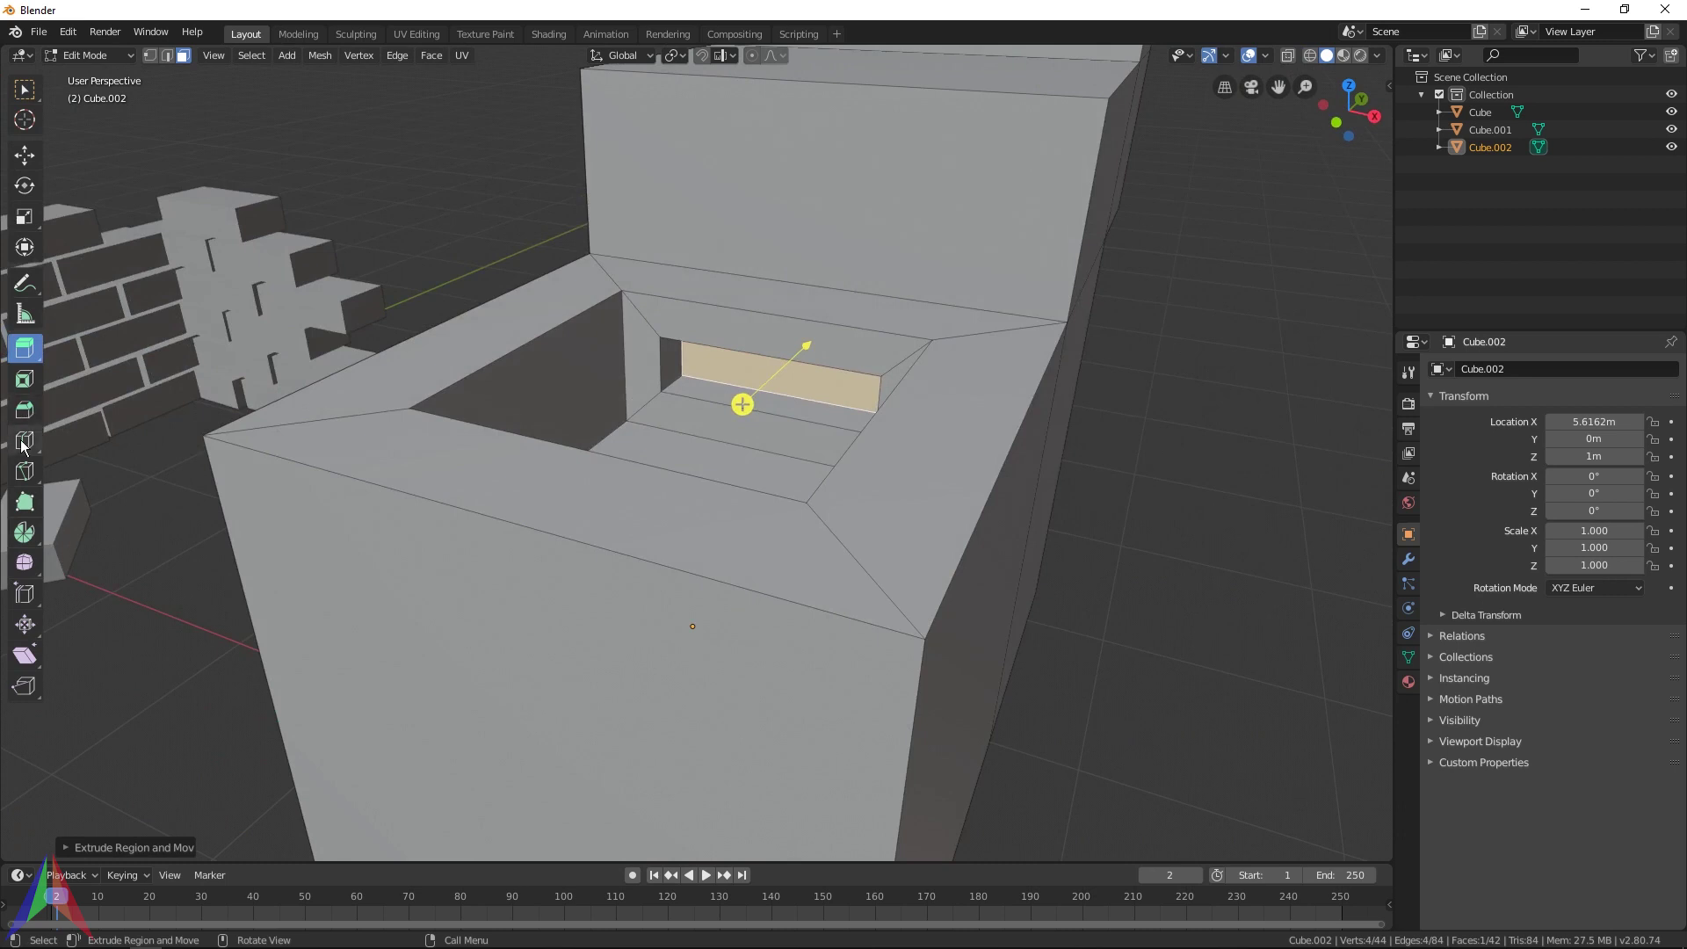
{"action": "left_click", "coordinate": [25, 409]}
{"action": "middle_click_drag", "start_coordinate": [492, 413], "coordinate": [553, 443]}
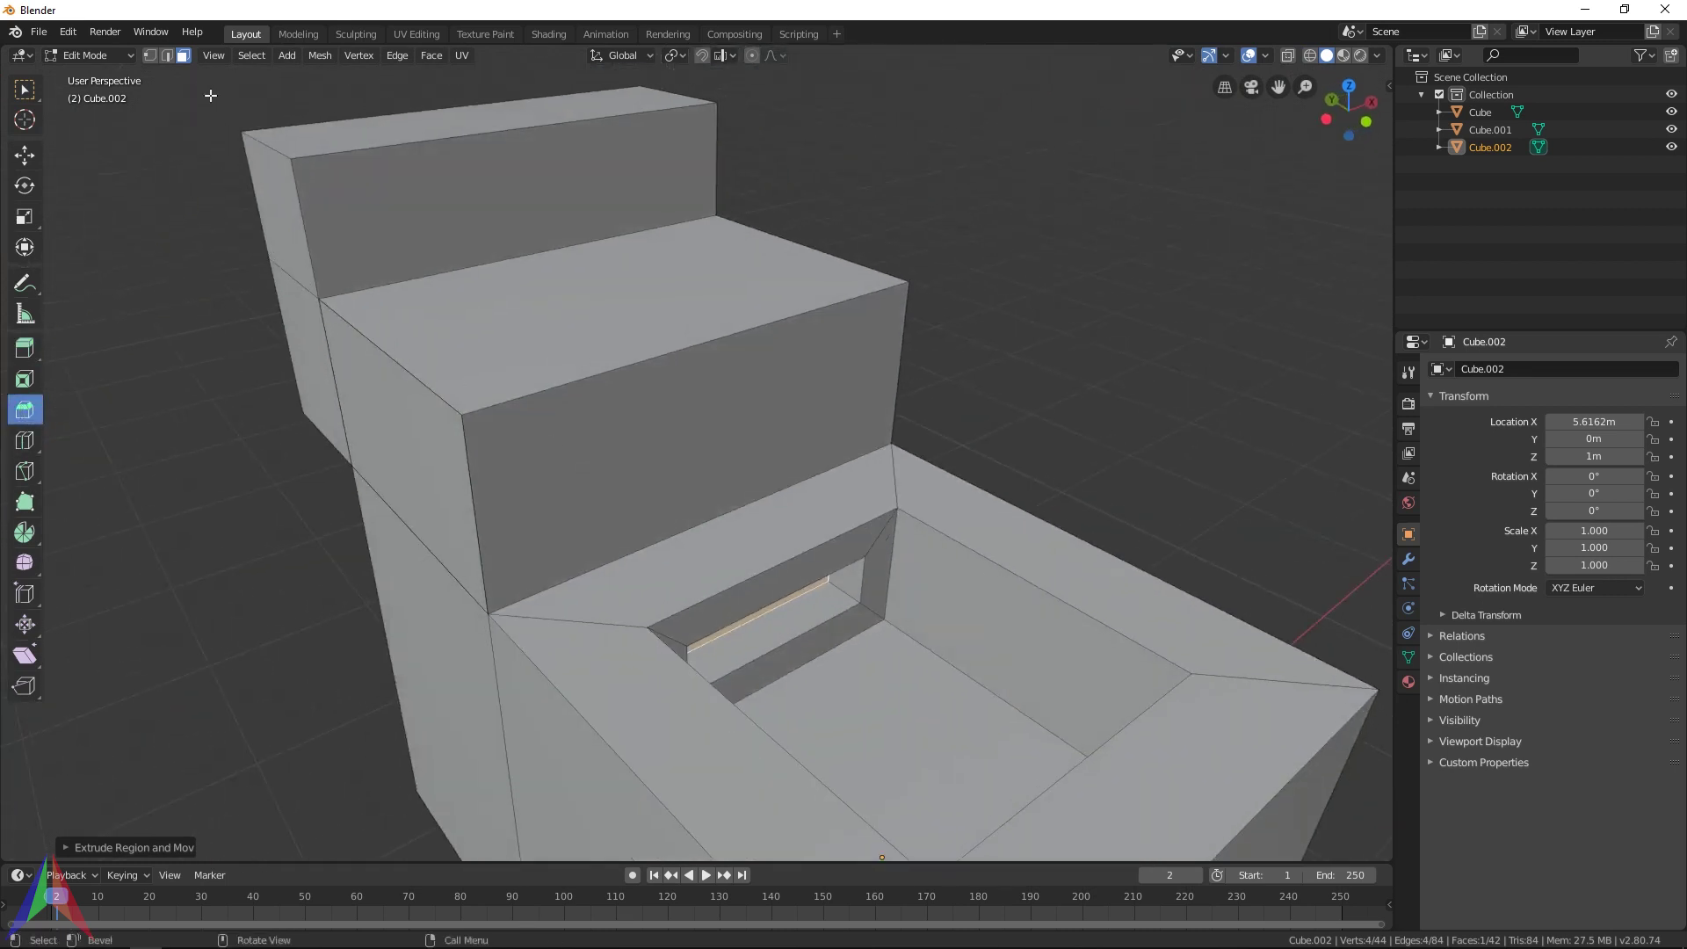
In edge select mode, bevel the block's upper front edge into a broad chamfer
{"action": "middle_click_drag", "start_coordinate": [648, 236], "coordinate": [773, 283]}
{"action": "left_click", "coordinate": [167, 56]}
{"action": "middle_click_drag", "start_coordinate": [667, 422], "coordinate": [814, 403]}
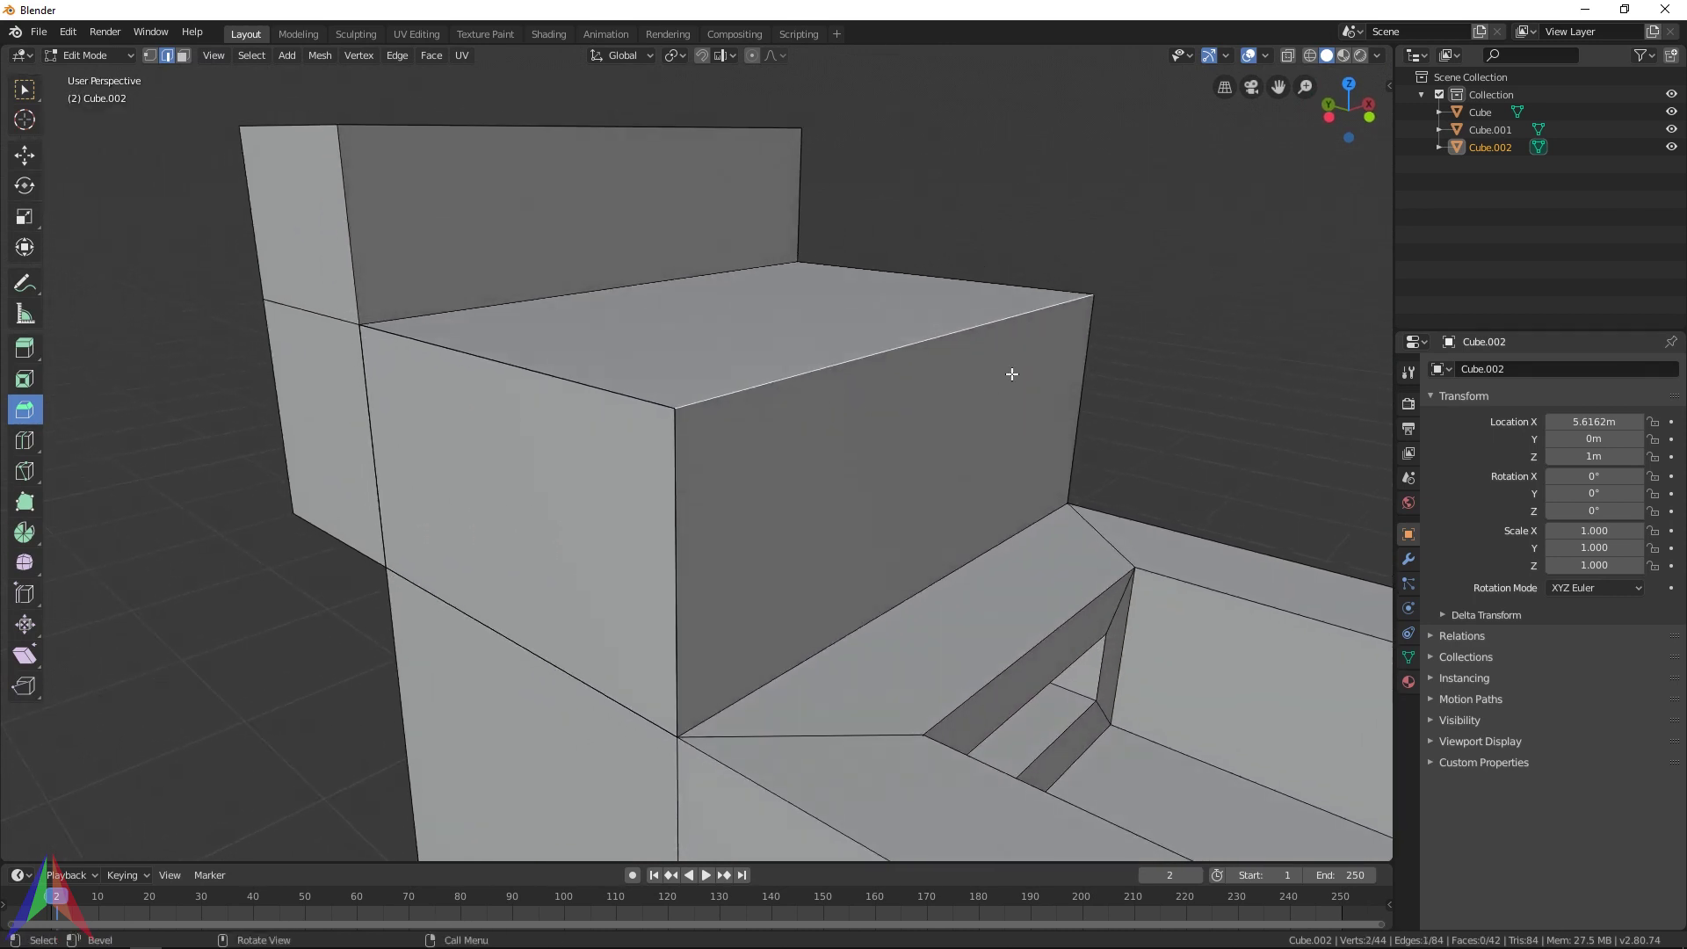
{"action": "left_click", "coordinate": [1027, 471]}
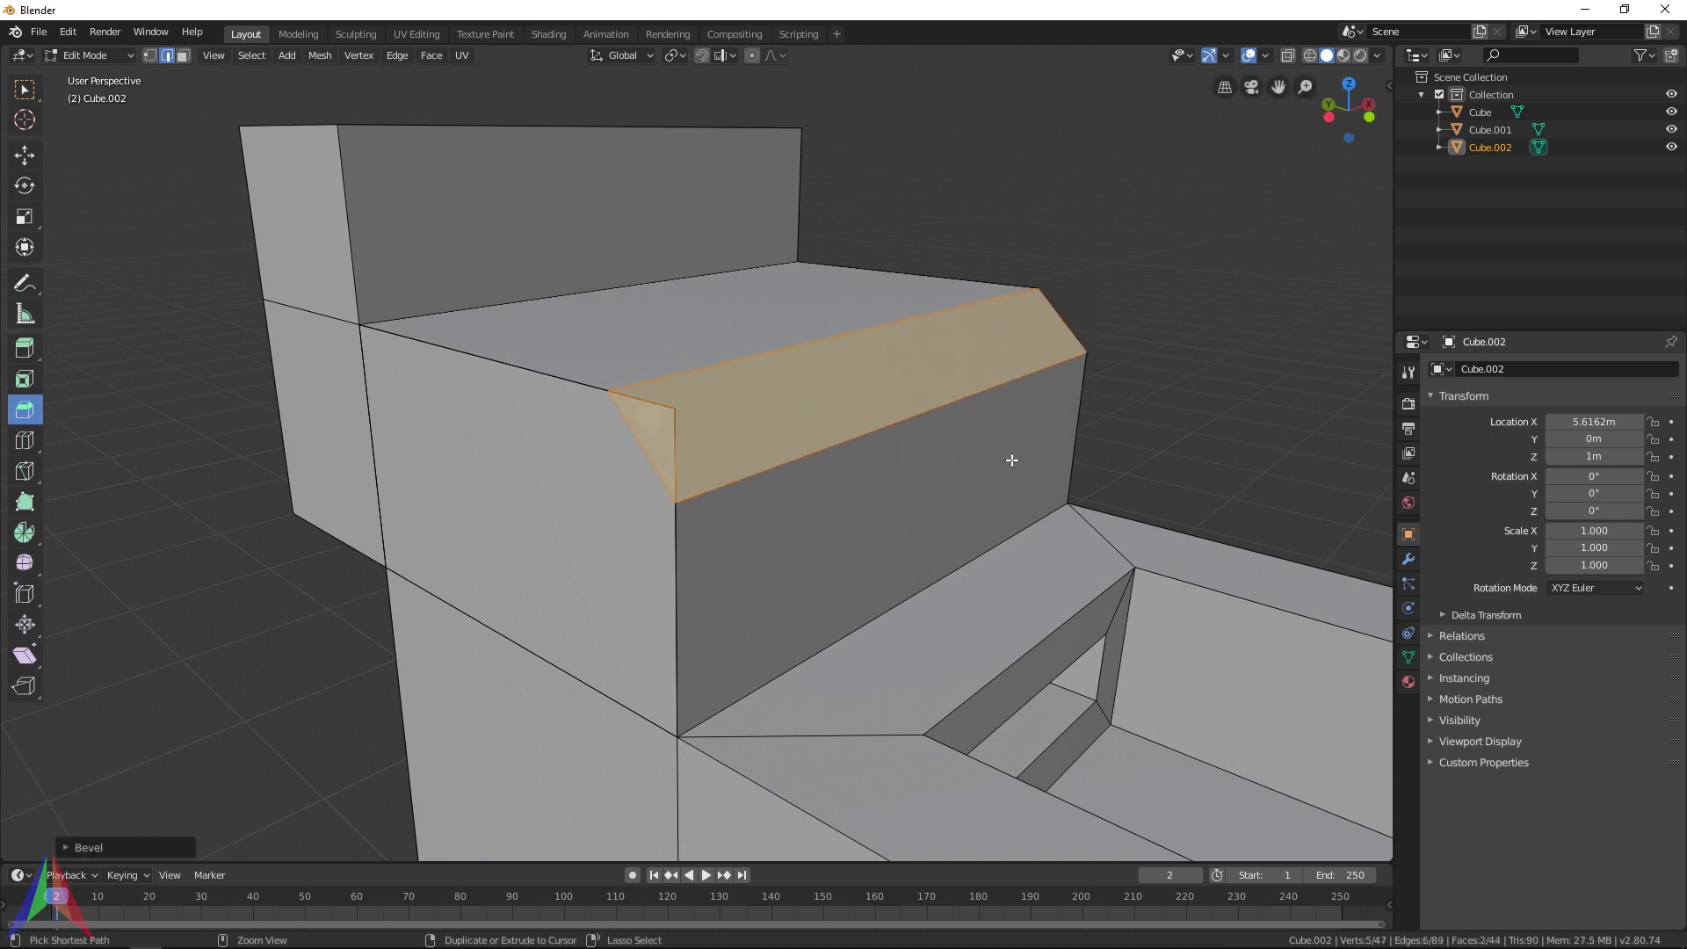
{"action": "middle_click_drag", "start_coordinate": [1010, 460], "coordinate": [896, 461]}
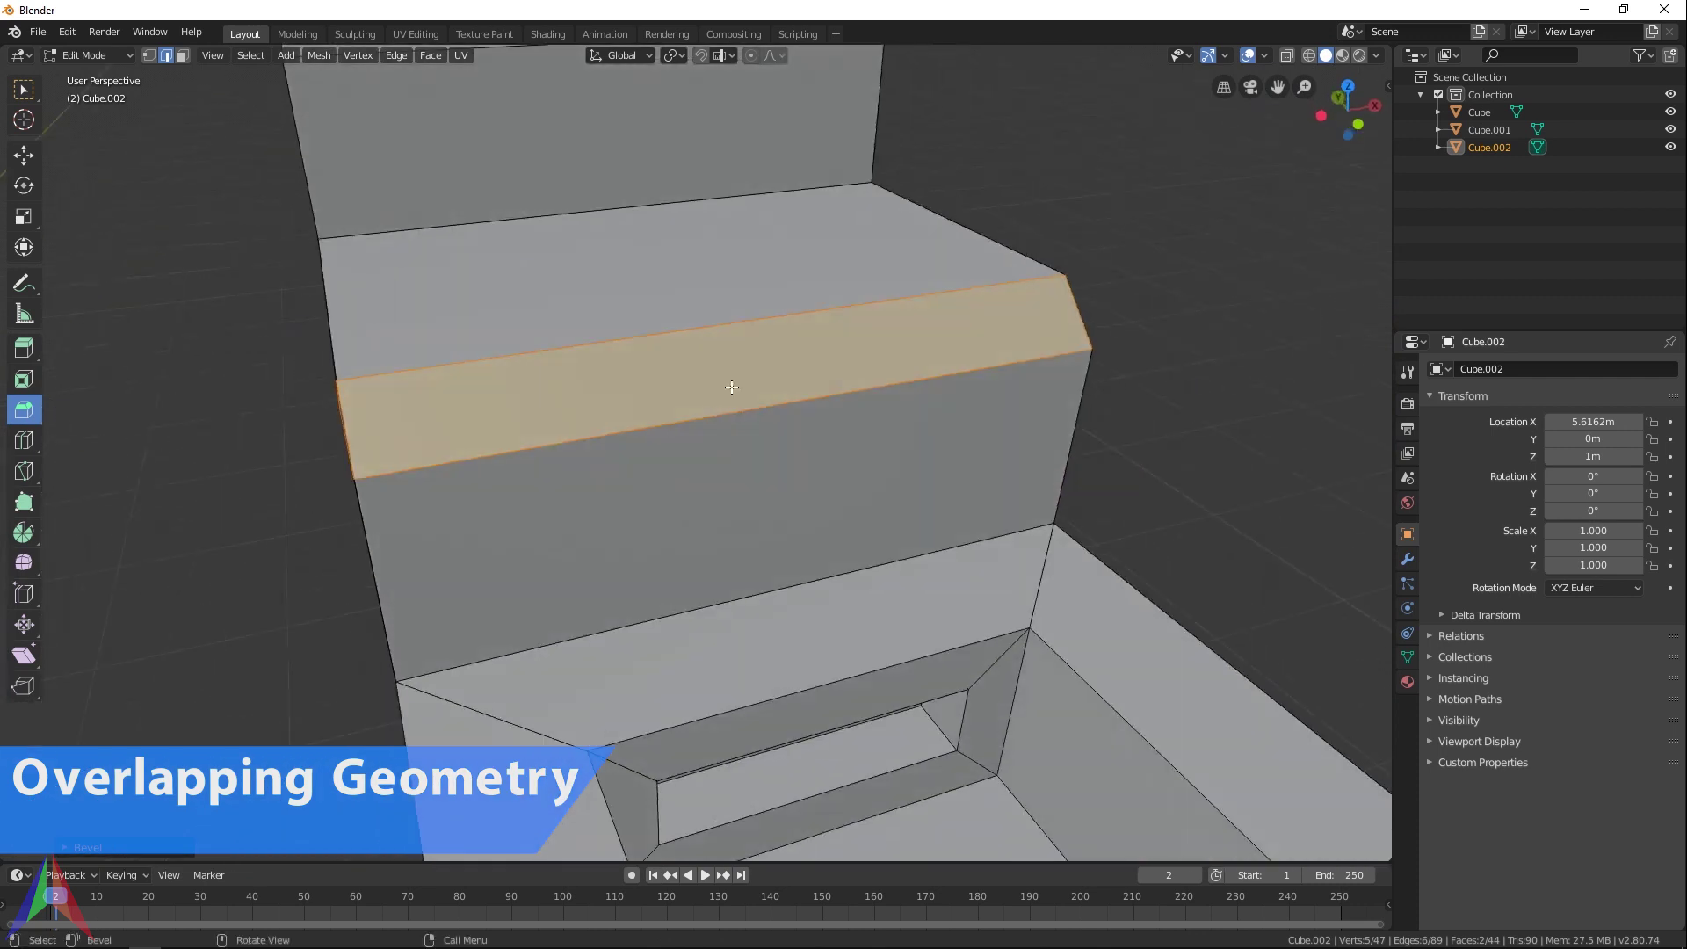
Orbit and zoom around the block to inspect the bevelled corner
{"action": "scroll", "coordinate": [475, 386], "scroll_direction": "up", "scroll_amount": 3}
{"action": "middle_click_drag", "start_coordinate": [215, 388], "coordinate": [286, 275]}
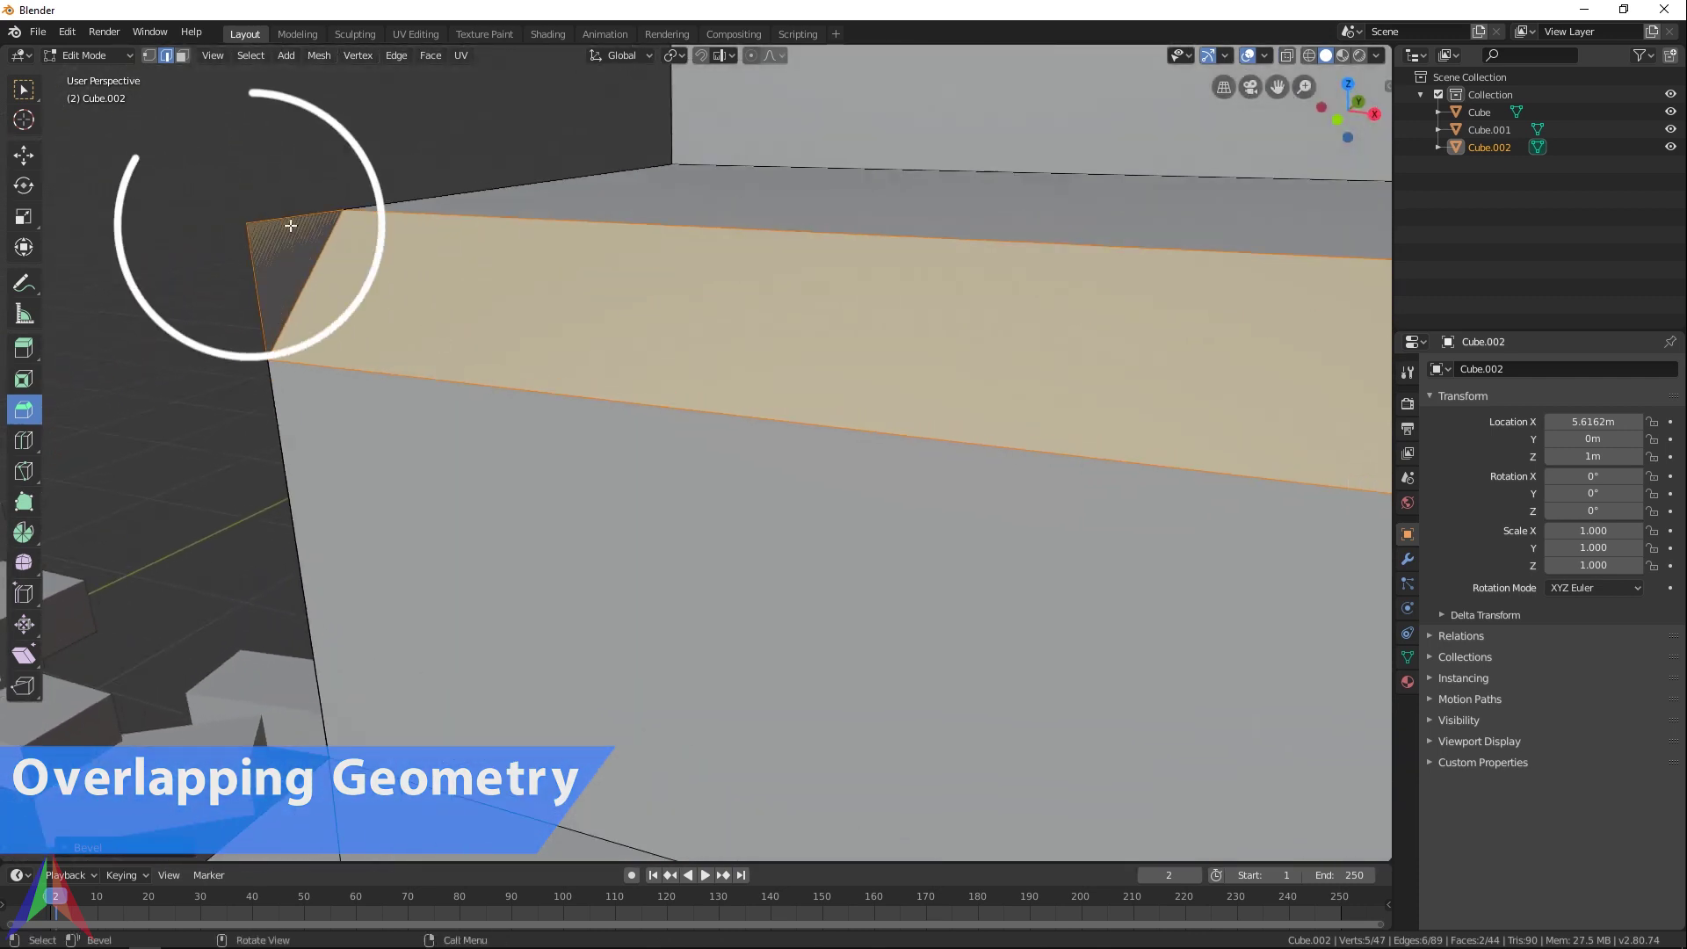
{"action": "scroll", "coordinate": [667, 445], "scroll_direction": "down", "scroll_amount": 5}
{"action": "middle_click_drag", "start_coordinate": [667, 445], "coordinate": [755, 402]}
{"action": "scroll", "coordinate": [649, 454], "scroll_direction": "up", "scroll_amount": 2}
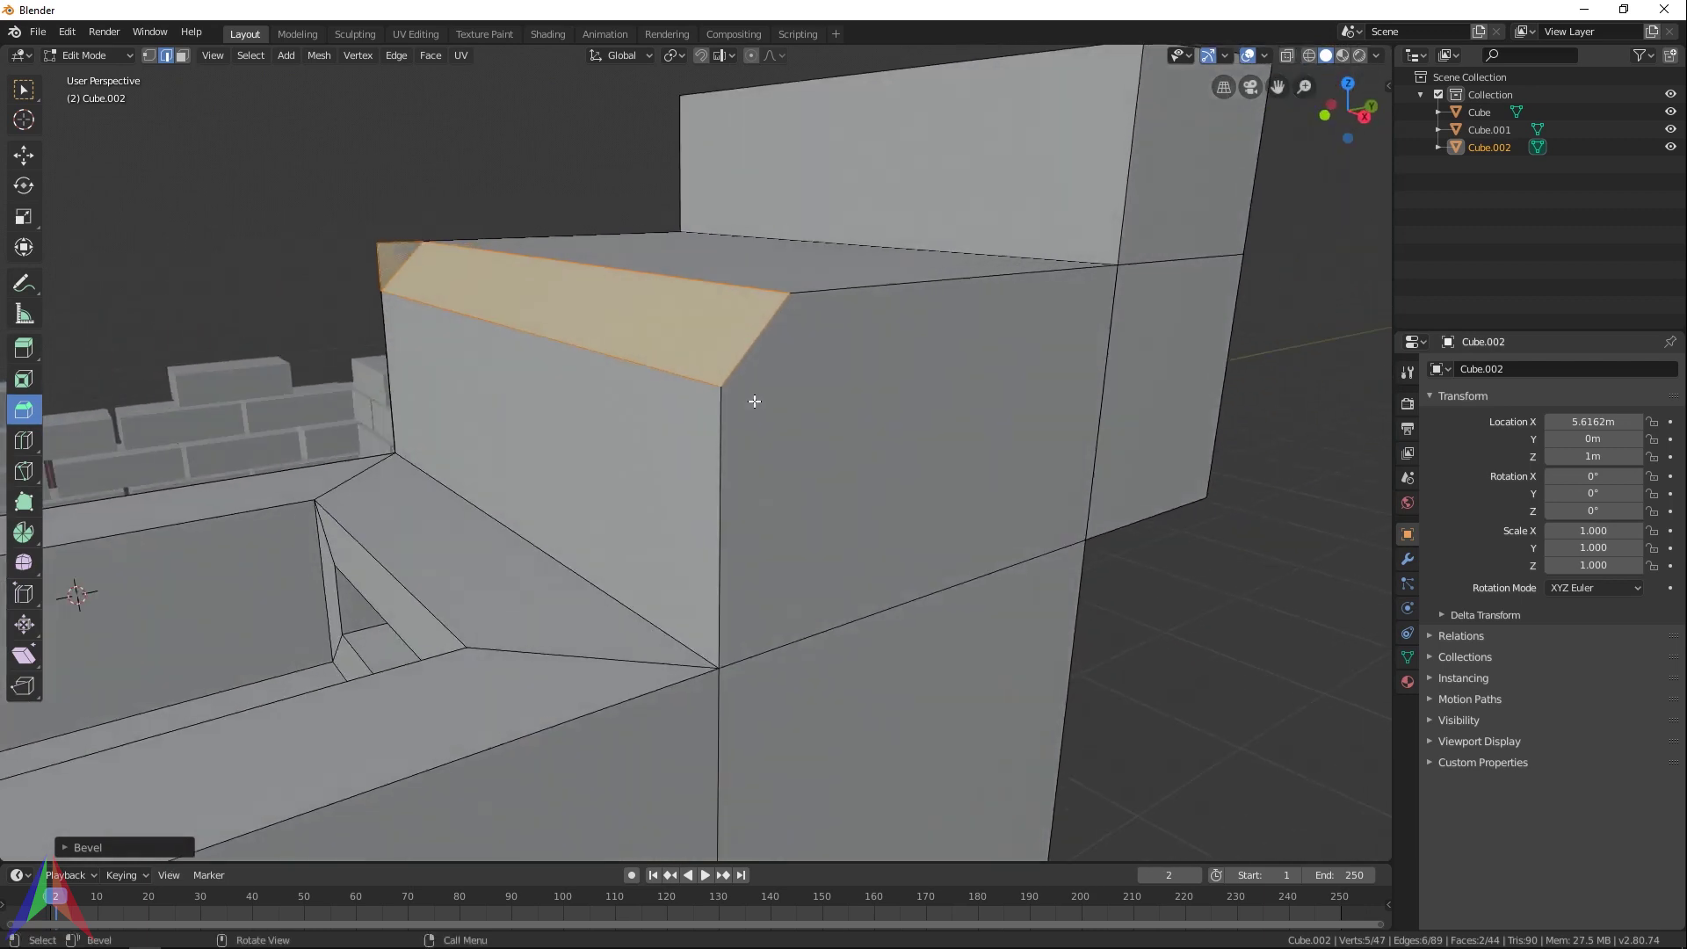
{"action": "middle_click_drag", "start_coordinate": [865, 359], "coordinate": [830, 342]}
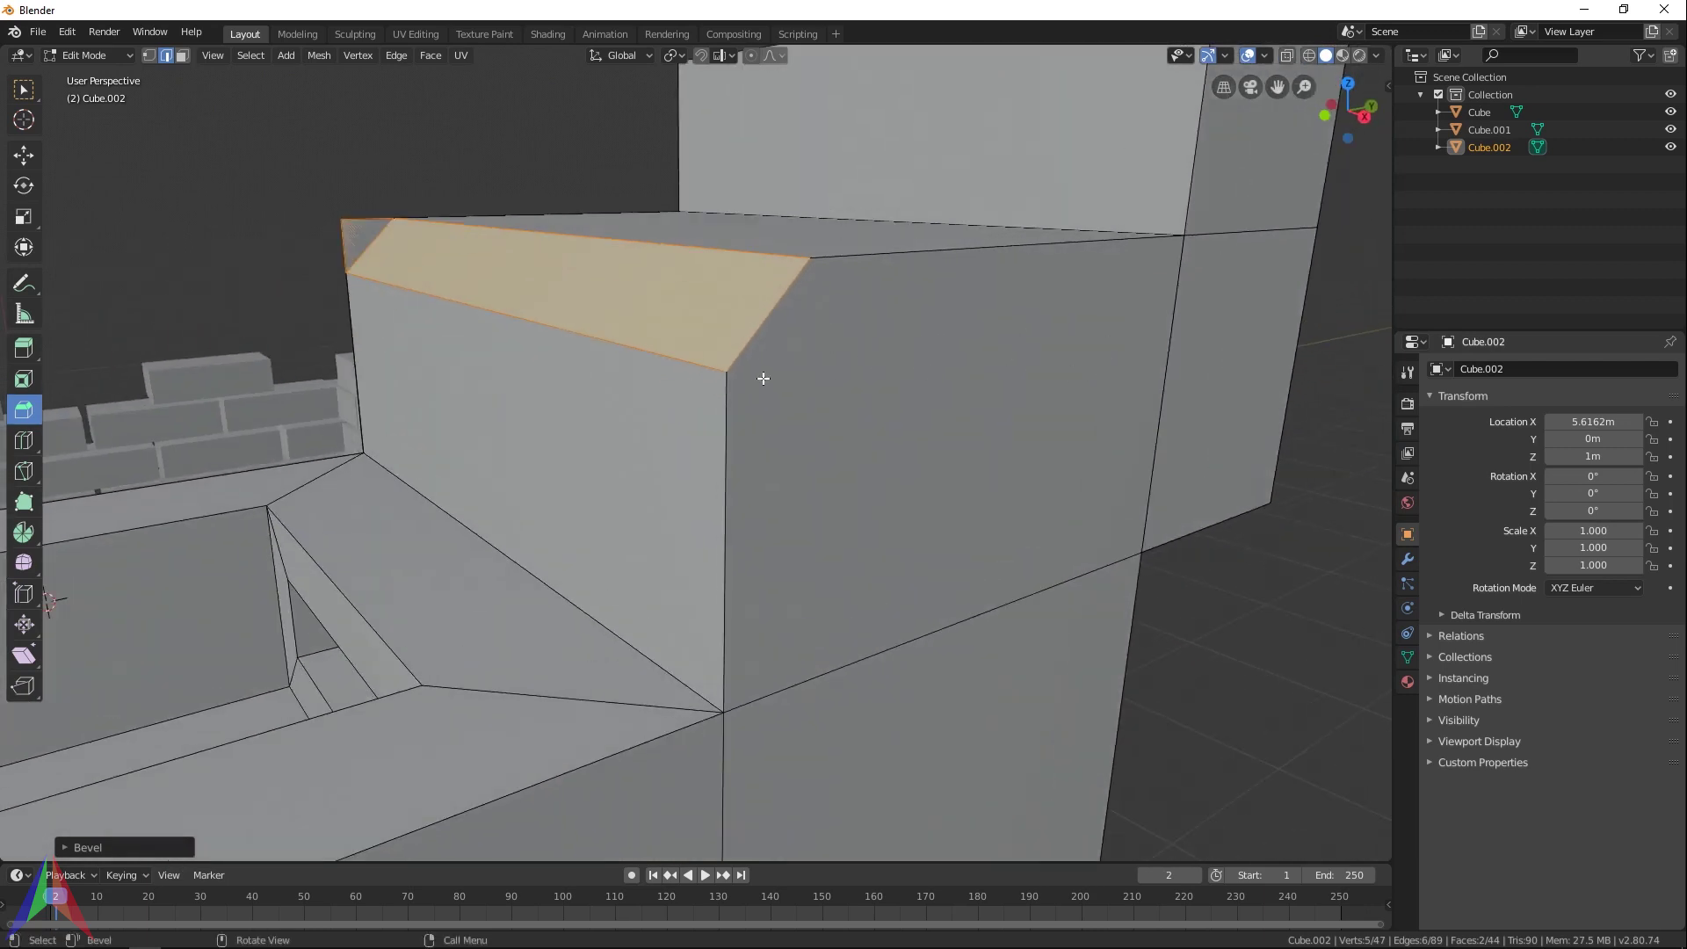
{"action": "middle_click_drag", "start_coordinate": [565, 373], "coordinate": [591, 439]}
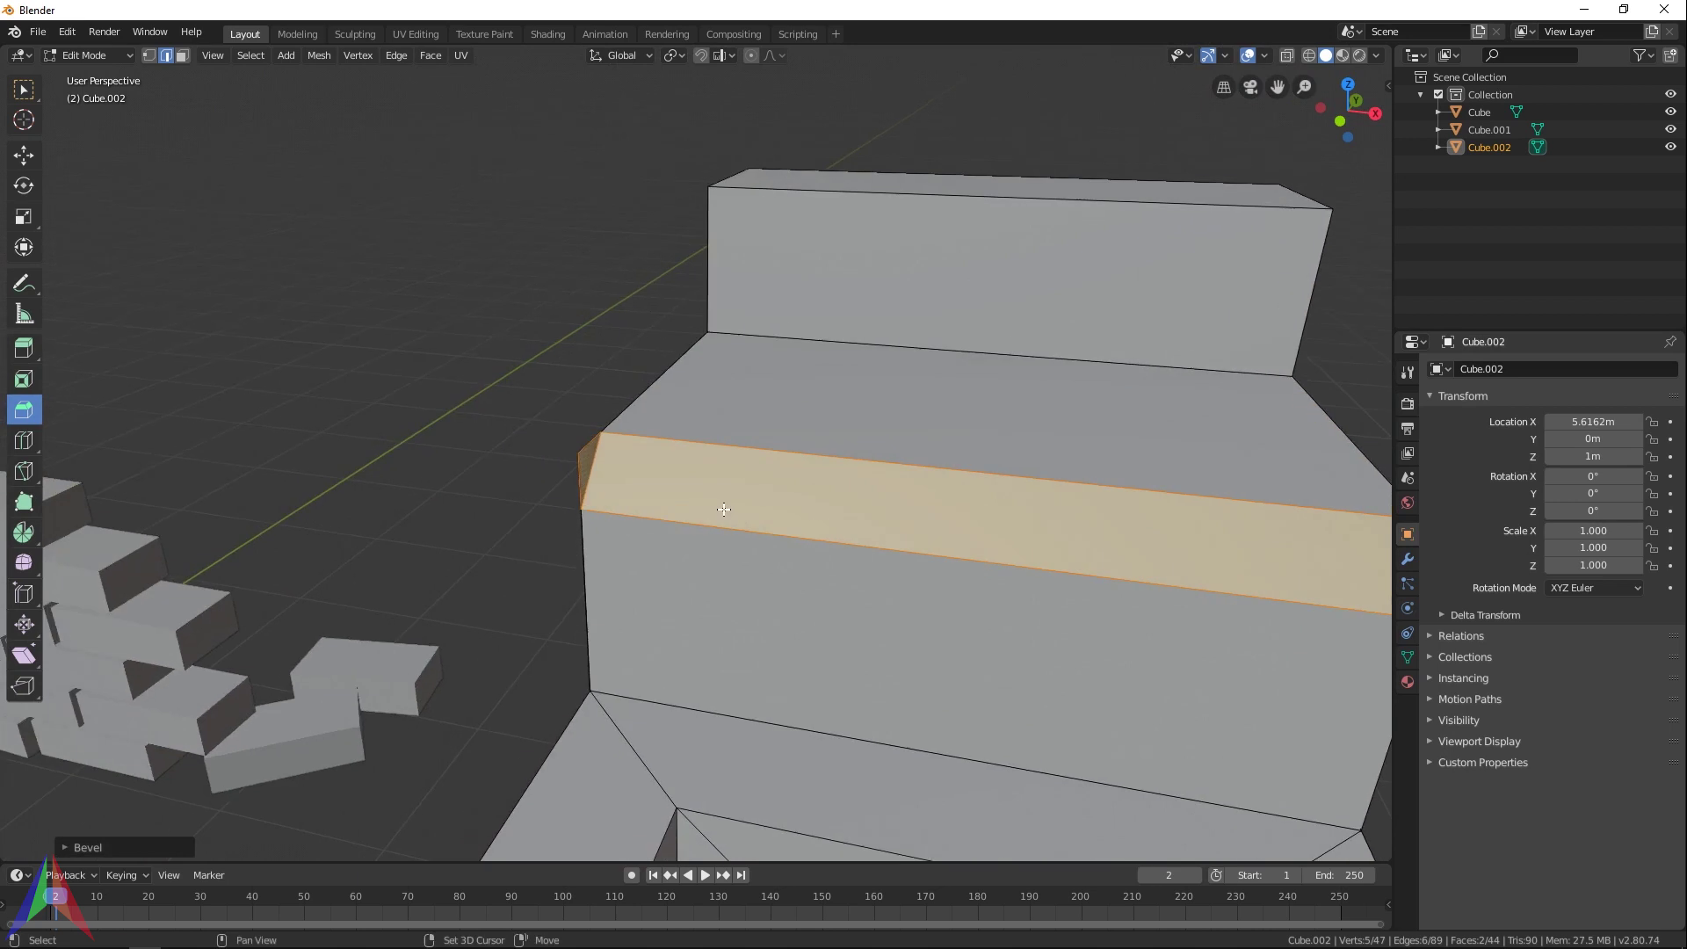
{"action": "scroll", "coordinate": [590, 439], "scroll_direction": "up", "scroll_amount": 4}
{"action": "middle_click_drag", "start_coordinate": [512, 484], "coordinate": [645, 371], "text": "shift"}
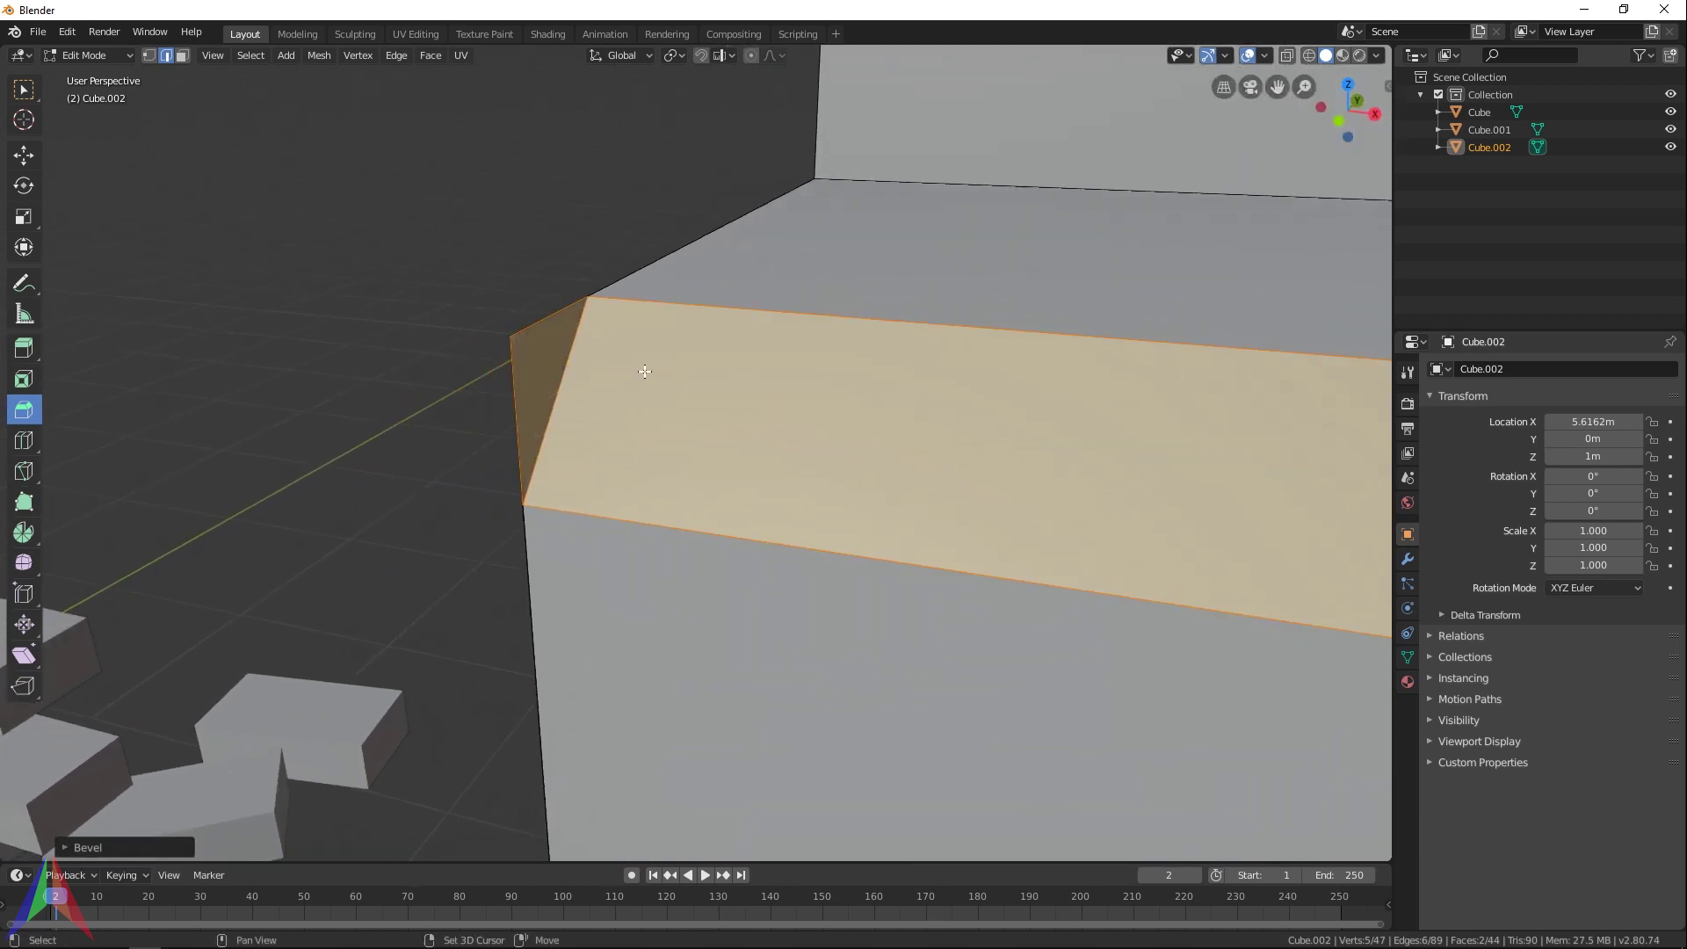
{"action": "middle_click_drag", "start_coordinate": [525, 408], "coordinate": [824, 290]}
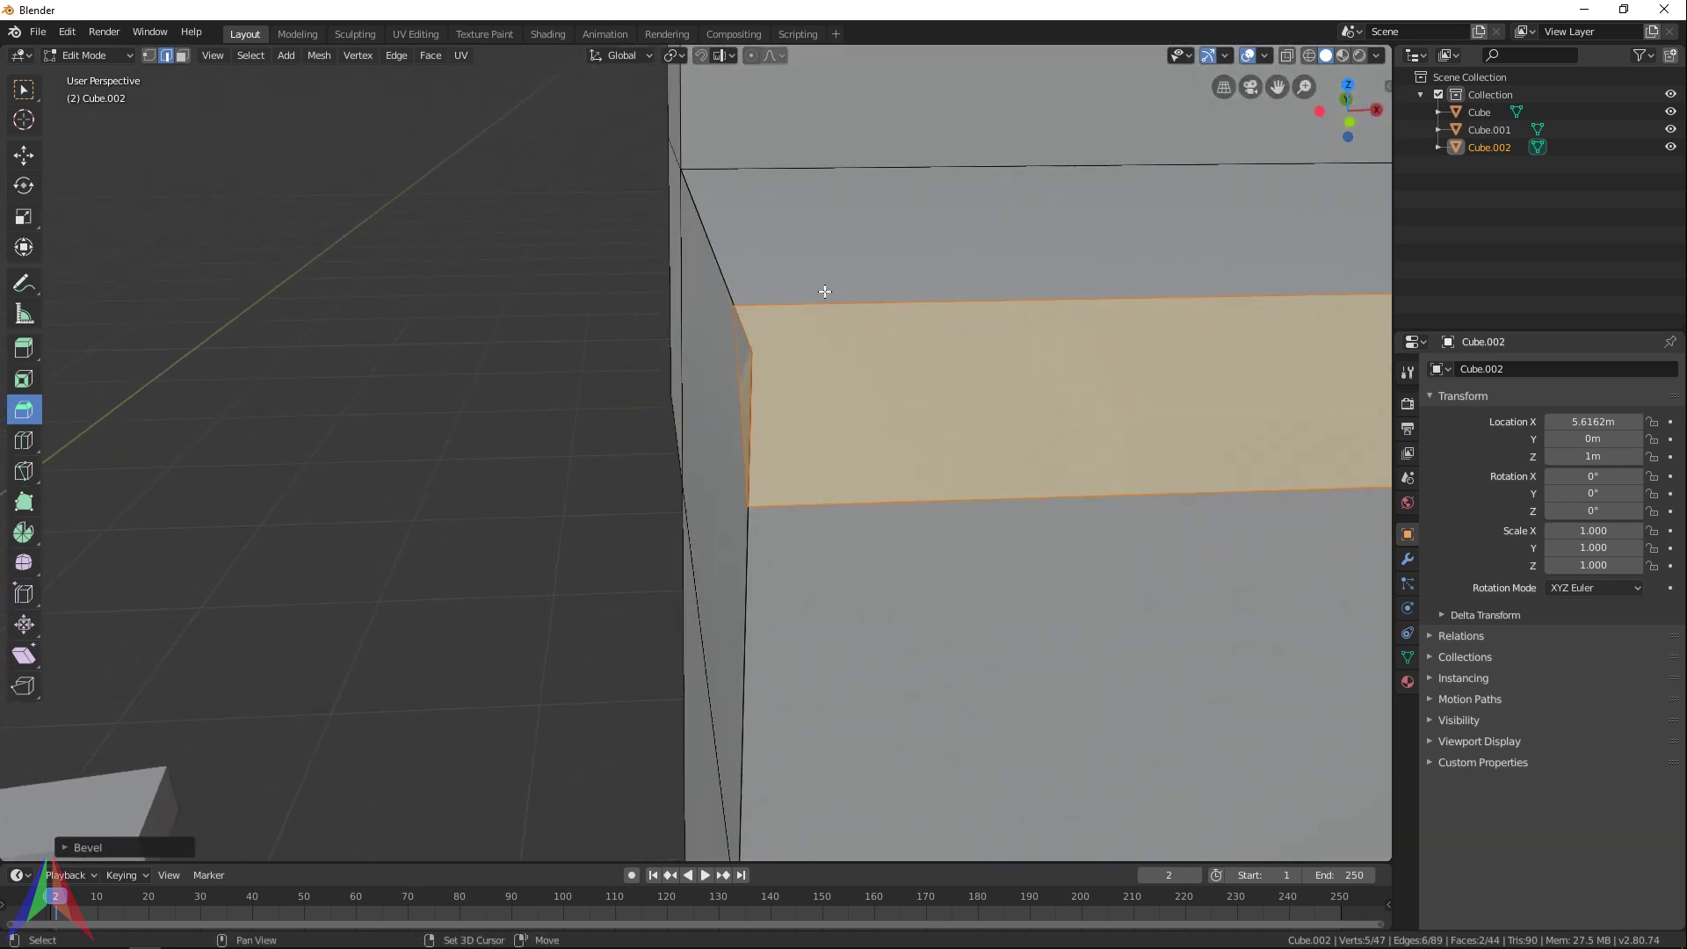
In face select mode, pick the block's end face, cancelling a trial extrude
{"action": "left_click", "coordinate": [182, 56]}
{"action": "middle_click_drag", "start_coordinate": [678, 316], "coordinate": [683, 266]}
{"action": "left_click", "coordinate": [667, 380]}
{"action": "key", "text": "e"}
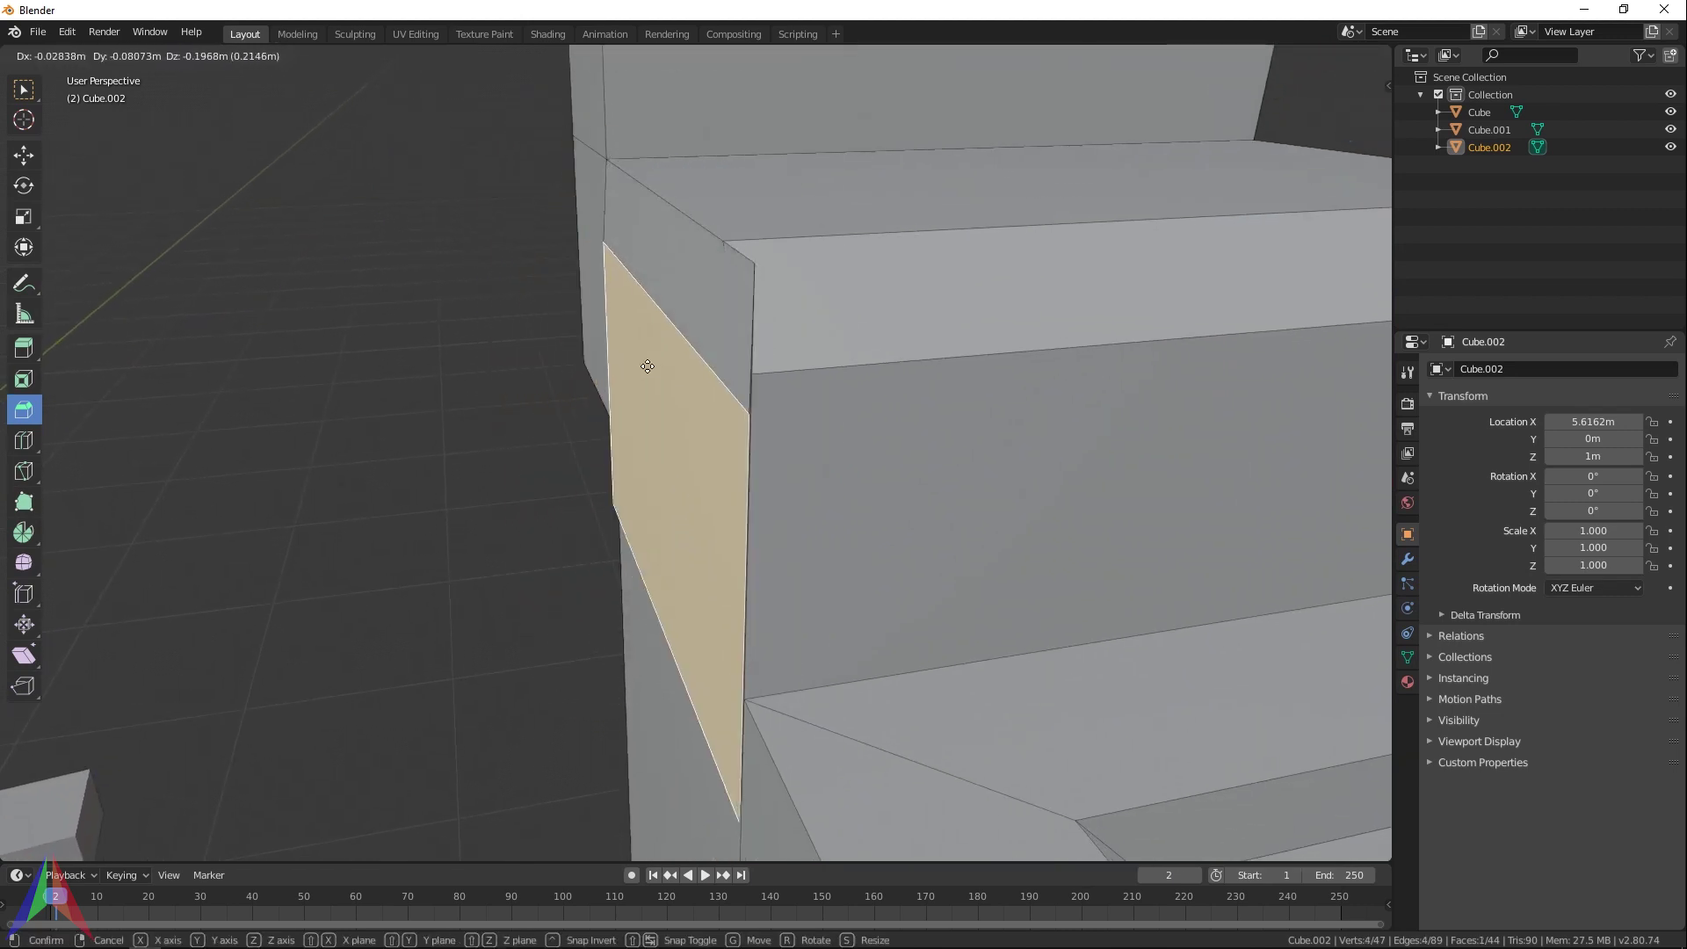
{"action": "key", "text": "Escape"}
{"action": "middle_click_drag", "start_coordinate": [782, 350], "coordinate": [593, 270]}
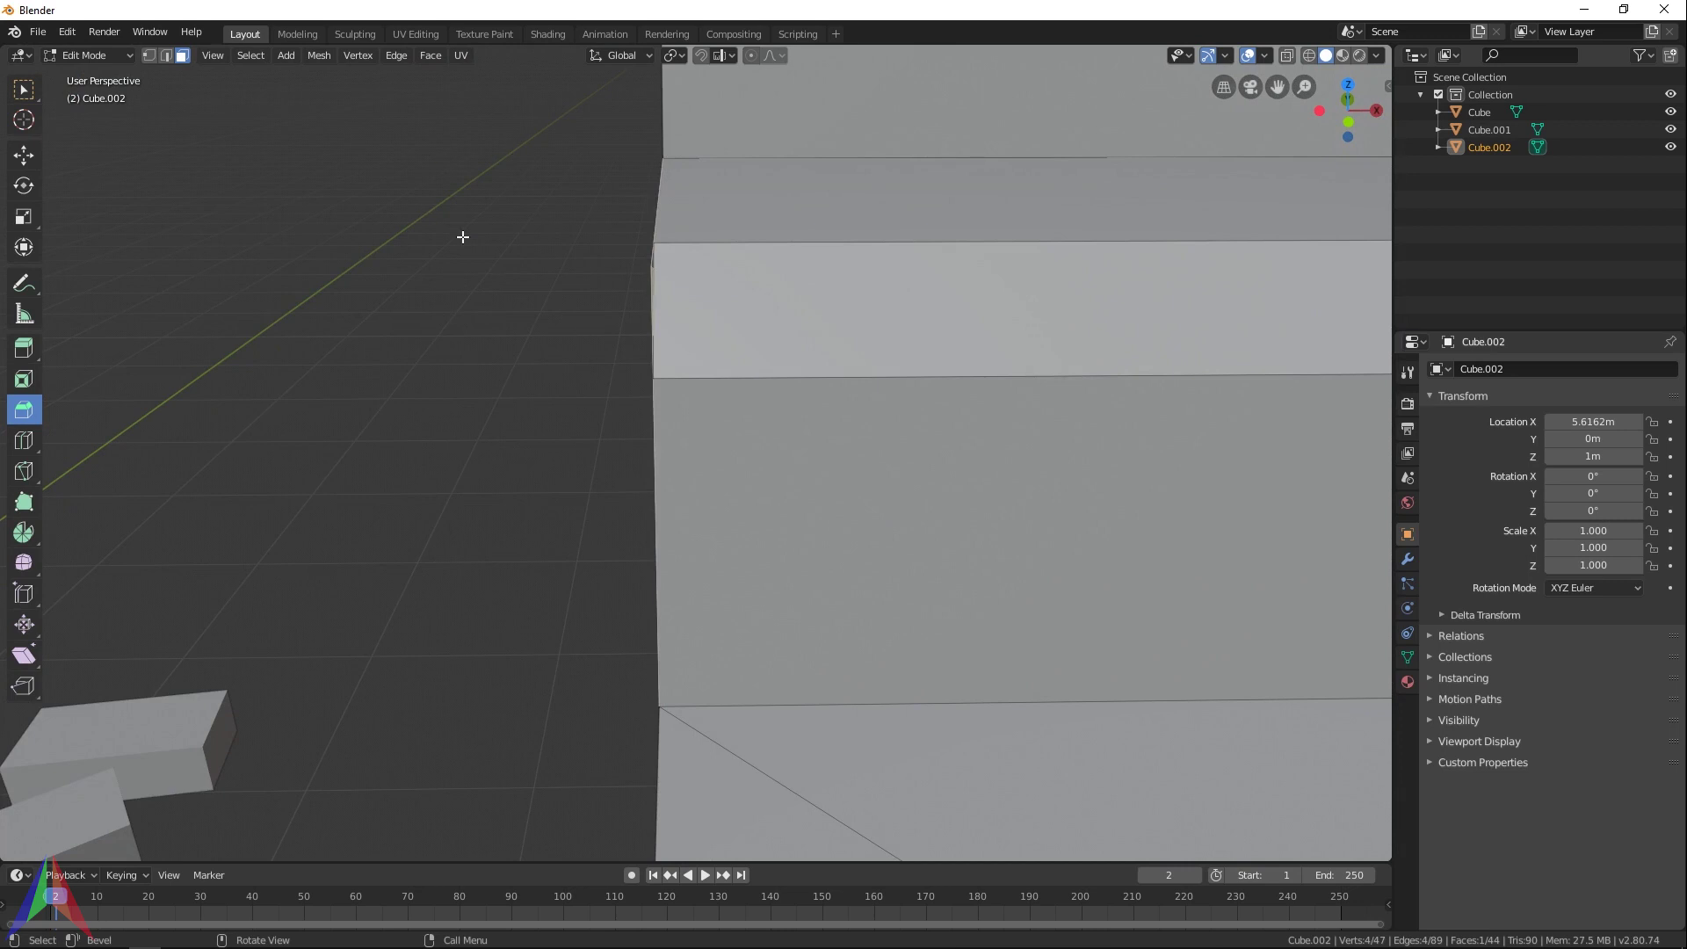
{"action": "middle_click_drag", "start_coordinate": [693, 346], "coordinate": [703, 511]}
Move the end face outward into a tapered end, undoing an accidental subdivide
{"action": "key", "text": "g"}
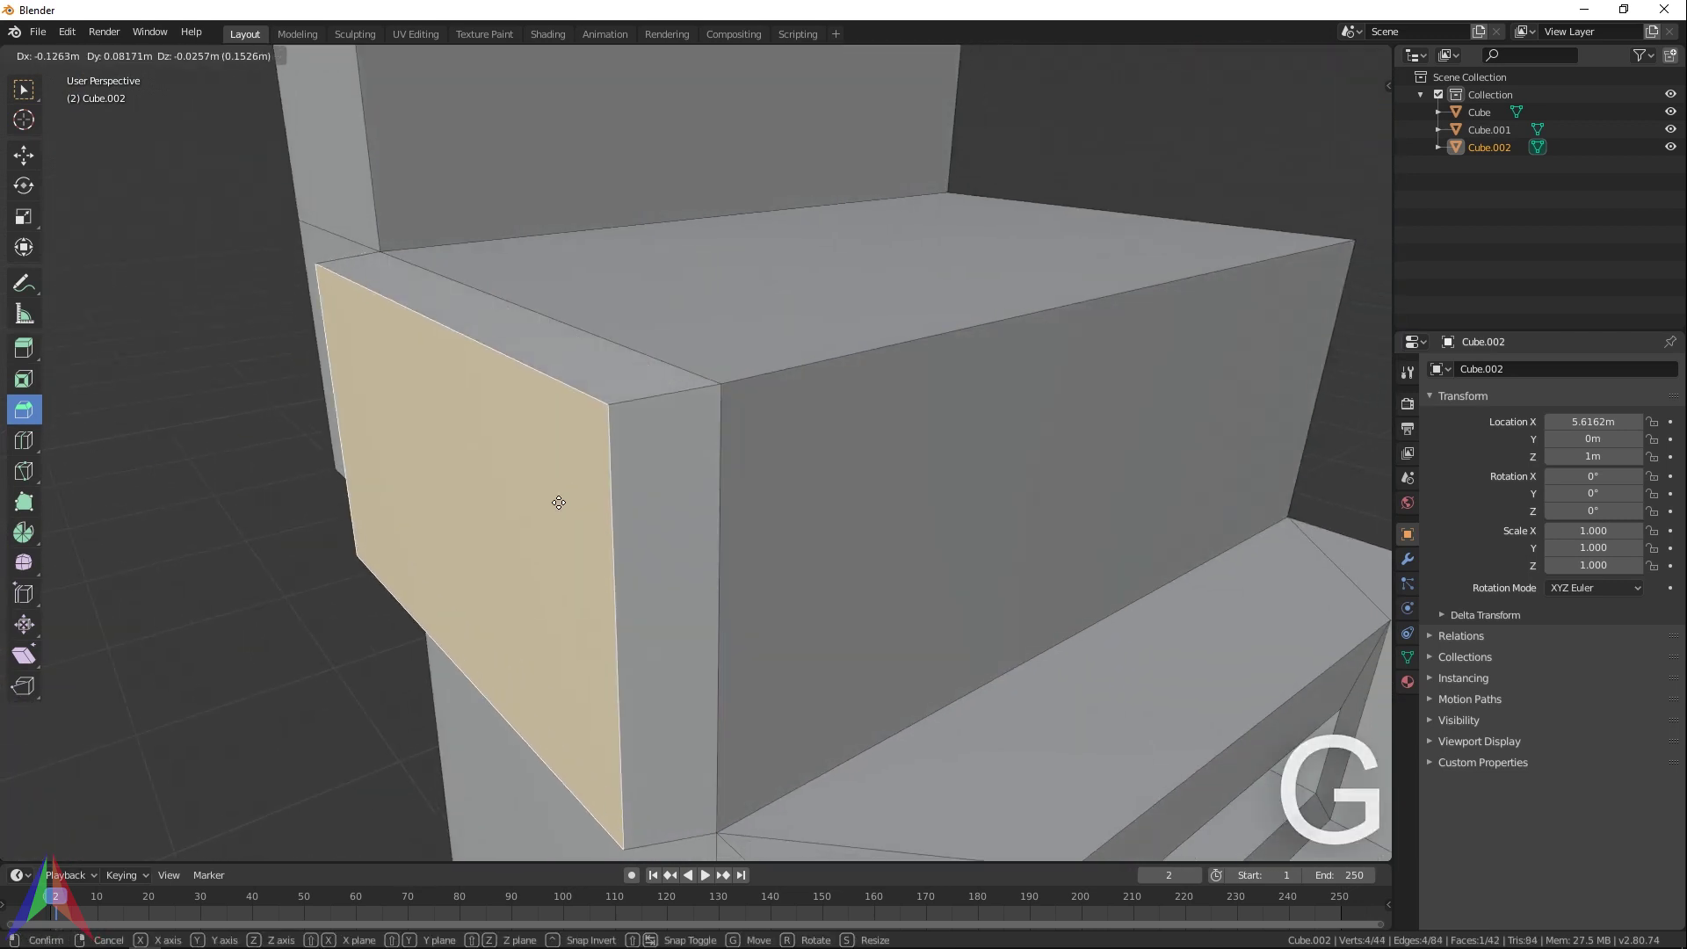
{"action": "left_click", "coordinate": [357, 559]}
{"action": "right_click", "coordinate": [357, 559]}
{"action": "left_click", "coordinate": [359, 557]}
{"action": "middle_click_drag", "start_coordinate": [424, 508], "coordinate": [527, 469]}
{"action": "key", "text": "ctrl+z"}
{"action": "key", "text": "x"}
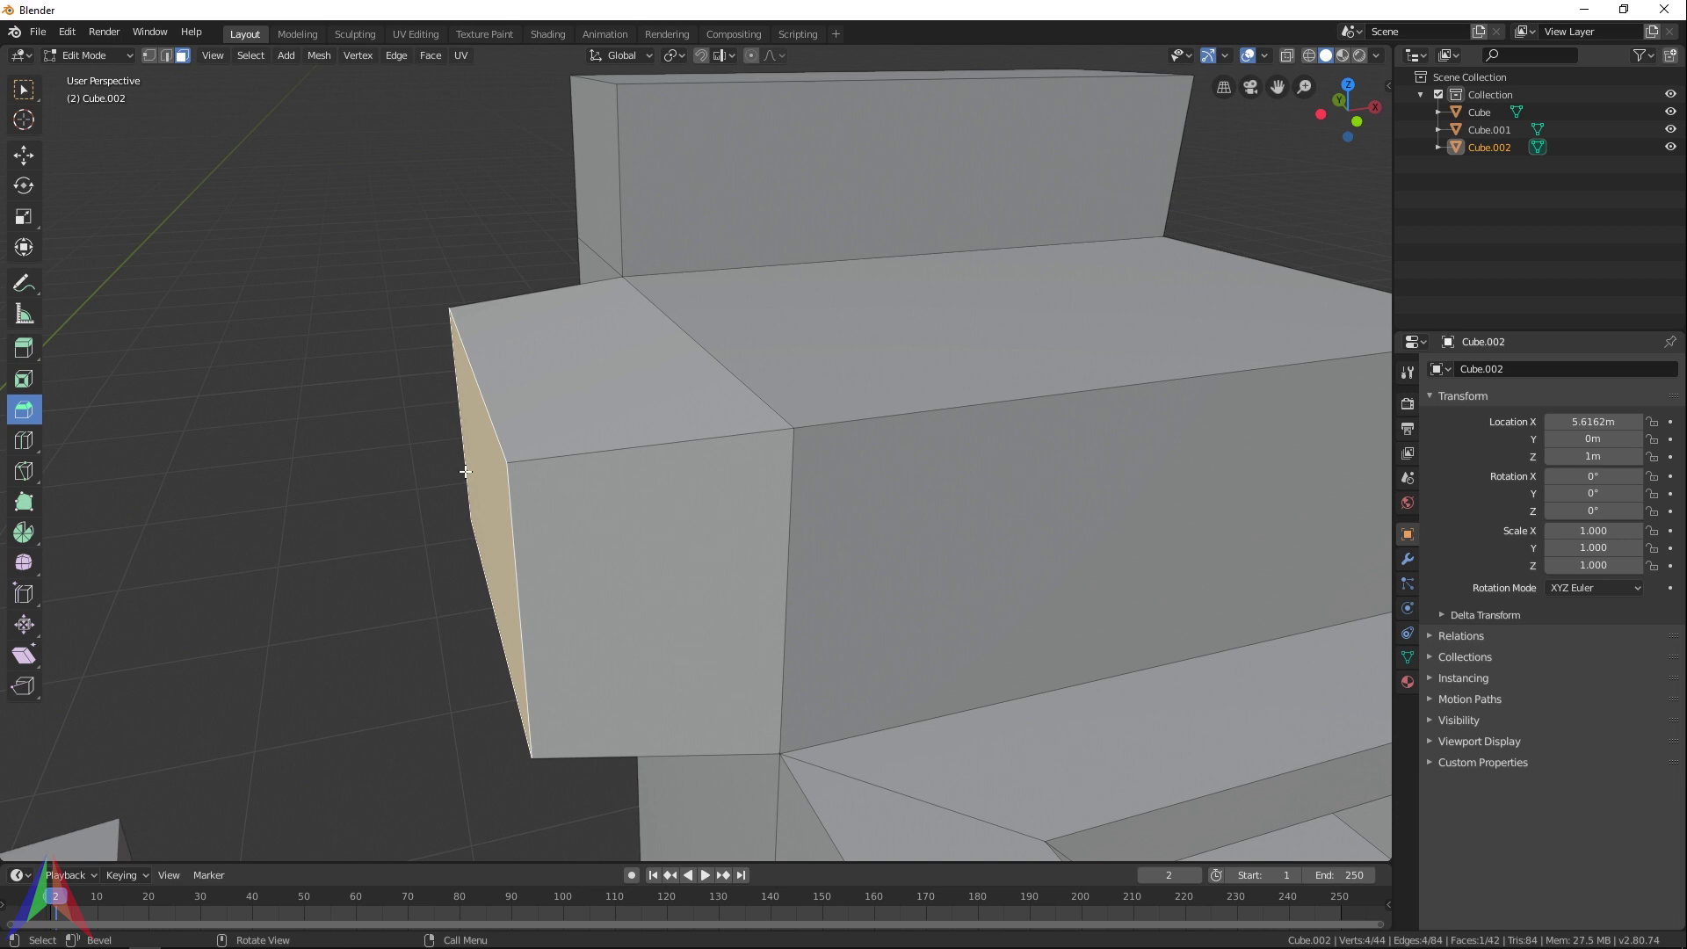
Delete a side face of the block, inspect the opening, then undo the deletion
{"action": "key", "text": "x"}
{"action": "left_click", "coordinate": [413, 507]}
{"action": "middle_click_drag", "start_coordinate": [493, 467], "coordinate": [709, 378]}
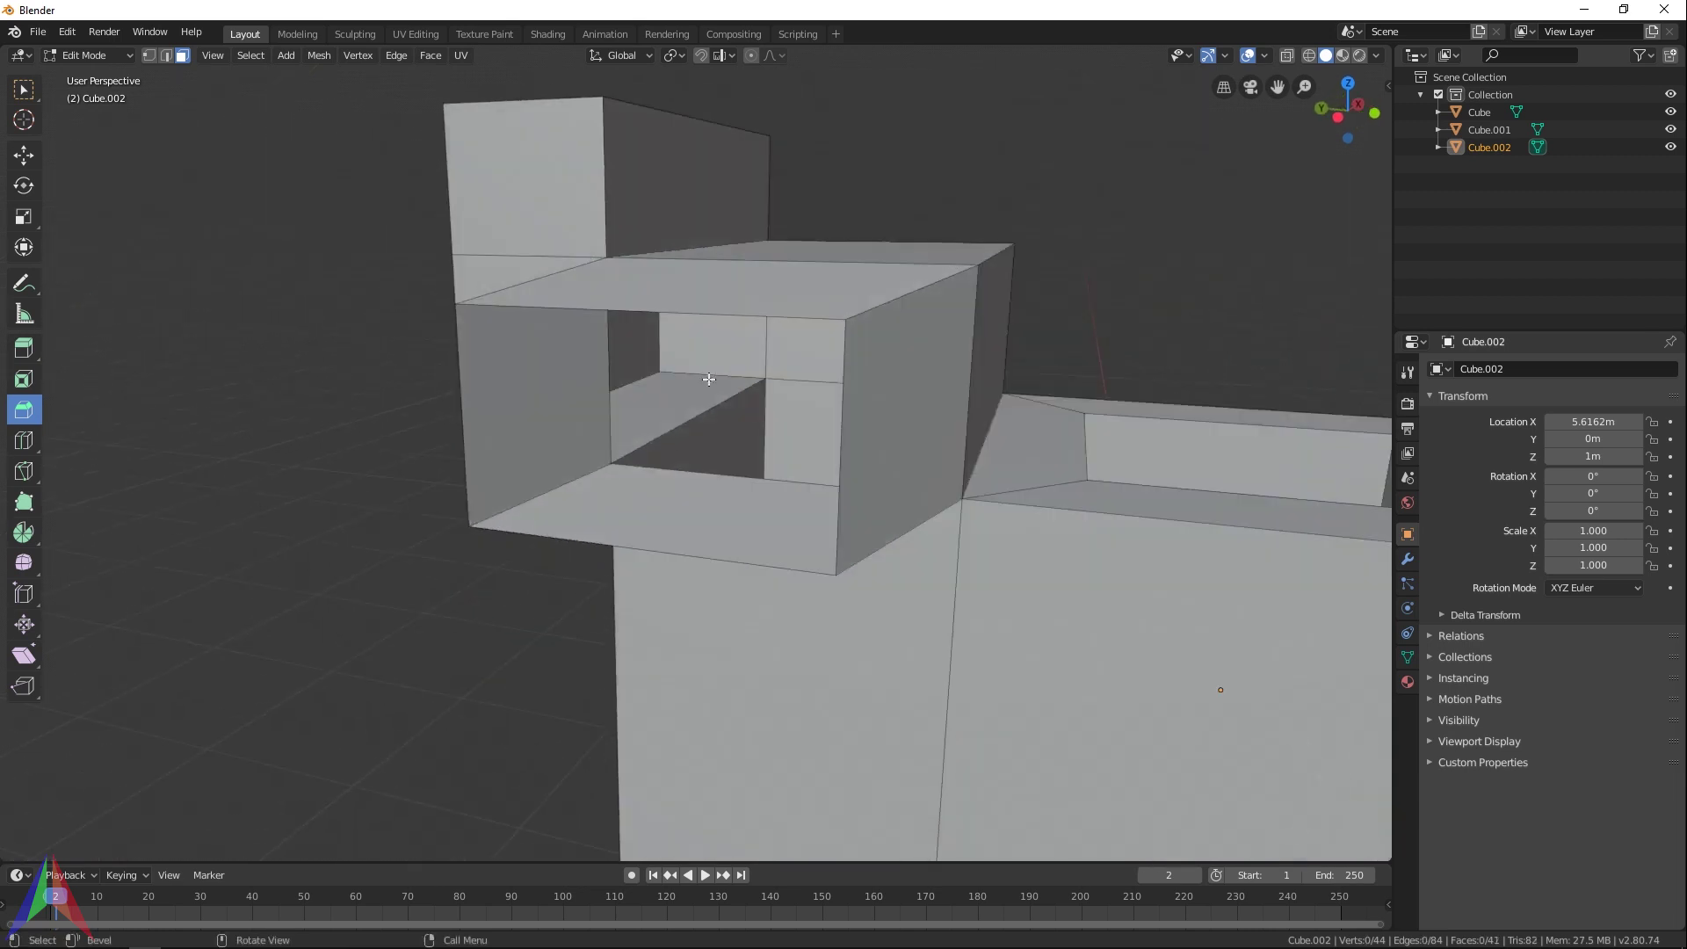
{"action": "middle_click_drag", "start_coordinate": [652, 497], "coordinate": [641, 550]}
{"action": "key", "text": "ctrl+z"}
{"action": "middle_click_drag", "start_coordinate": [798, 372], "coordinate": [699, 380]}
Delete the four corner vertices at the block's end to break off the corner
{"action": "key", "text": "x"}
{"action": "key", "text": "1"}
{"action": "left_click", "coordinate": [691, 378]}
{"action": "scroll", "coordinate": [677, 369], "scroll_direction": "up", "scroll_amount": 4}
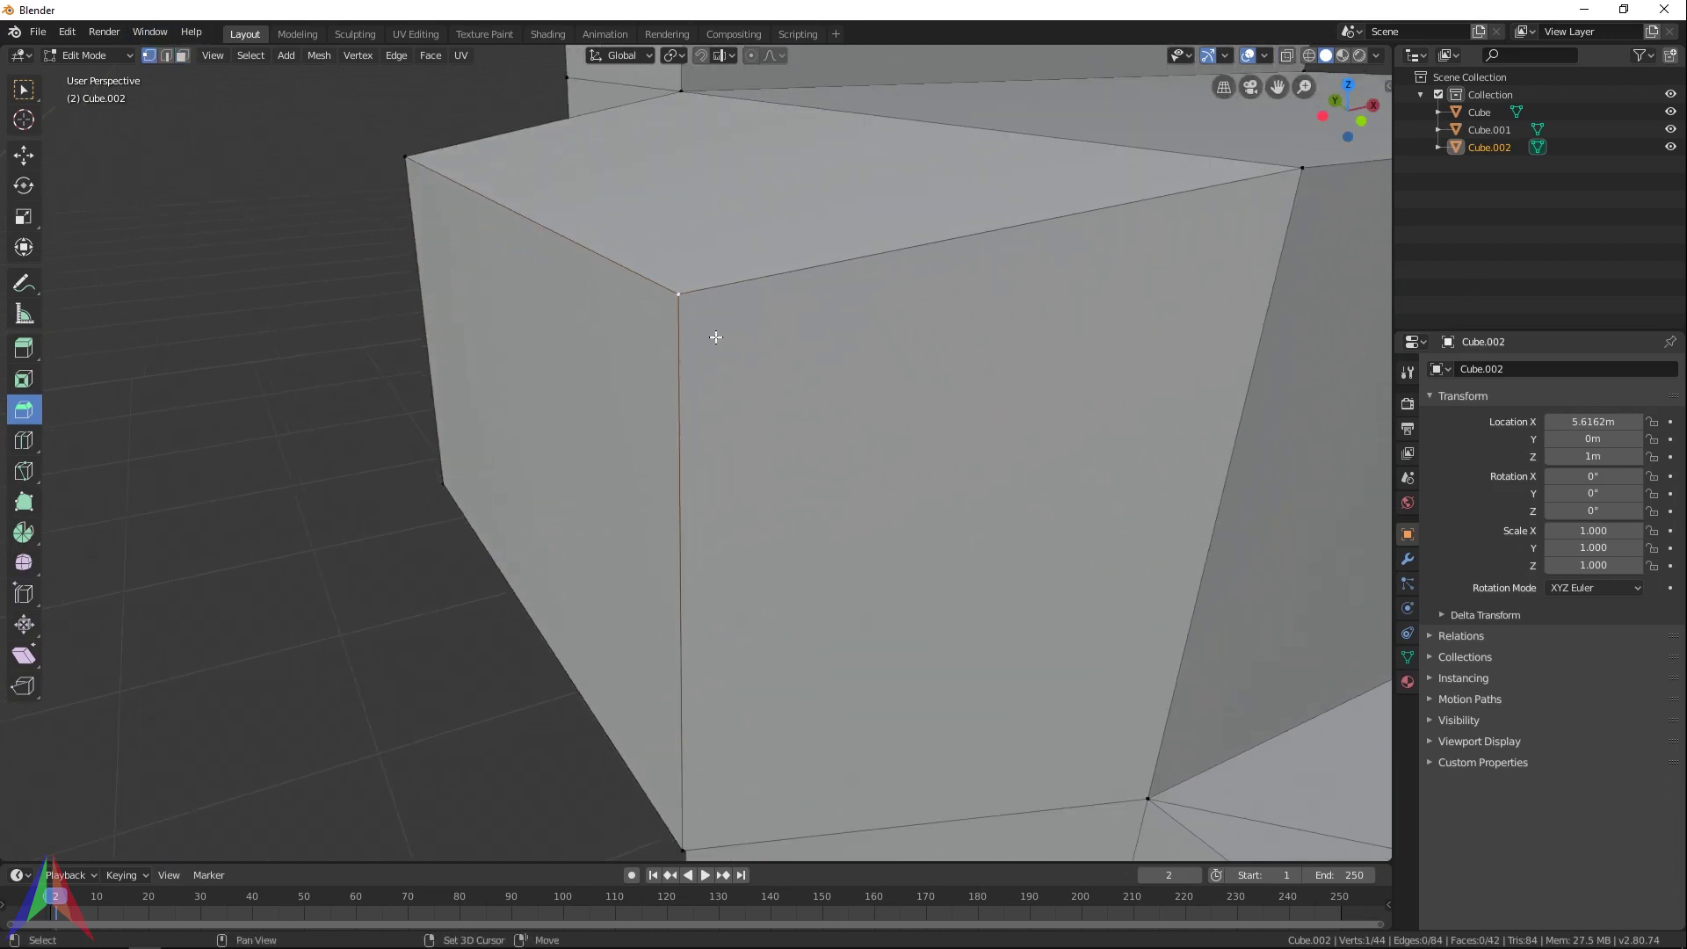
{"action": "key", "text": "x"}
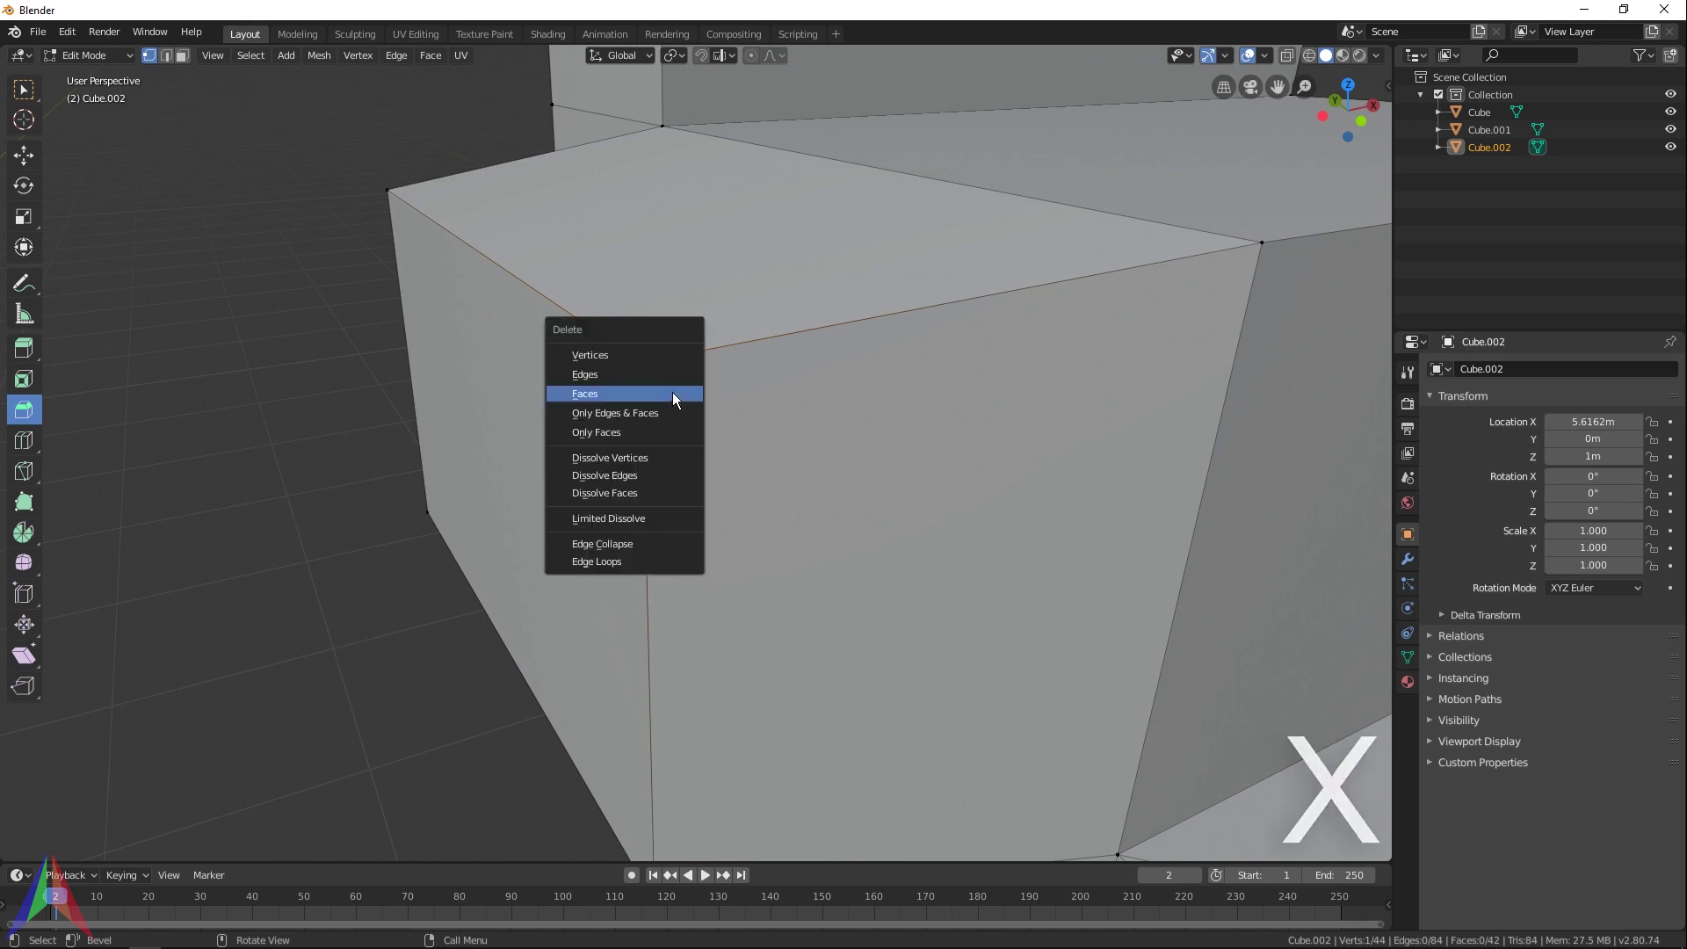
{"action": "left_click", "coordinate": [635, 355]}
{"action": "scroll", "coordinate": [632, 361], "scroll_direction": "down", "scroll_amount": 4}
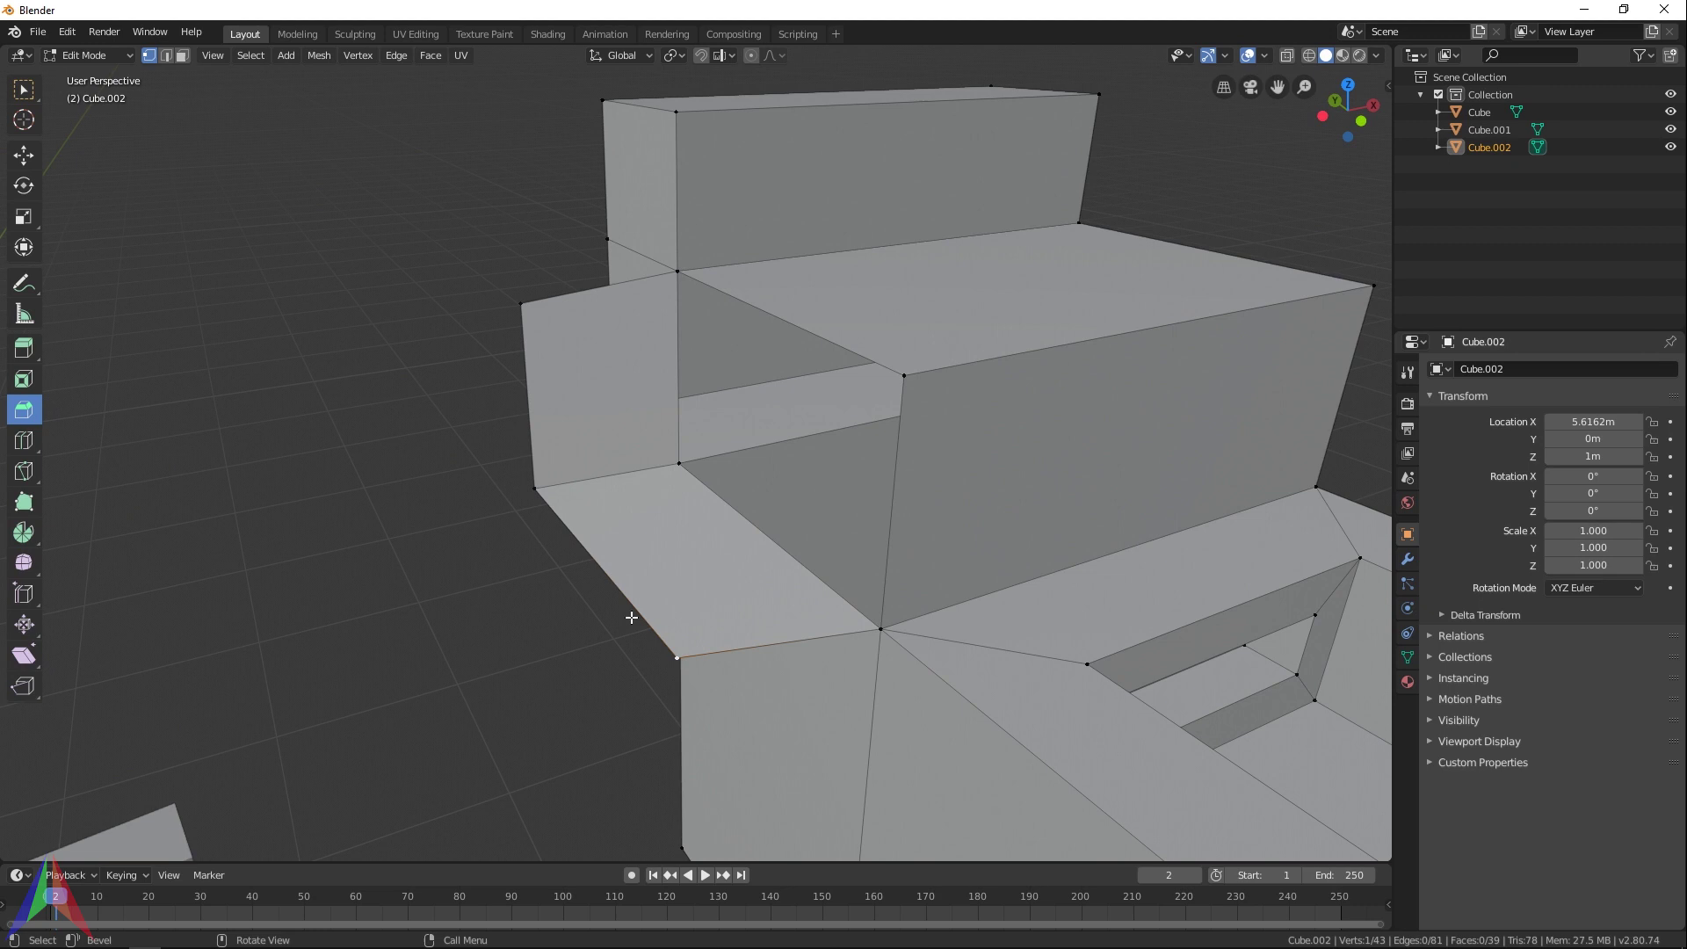
{"action": "left_click", "coordinate": [523, 462], "text": "shift"}
{"action": "middle_click_drag", "start_coordinate": [527, 310], "coordinate": [810, 369]}
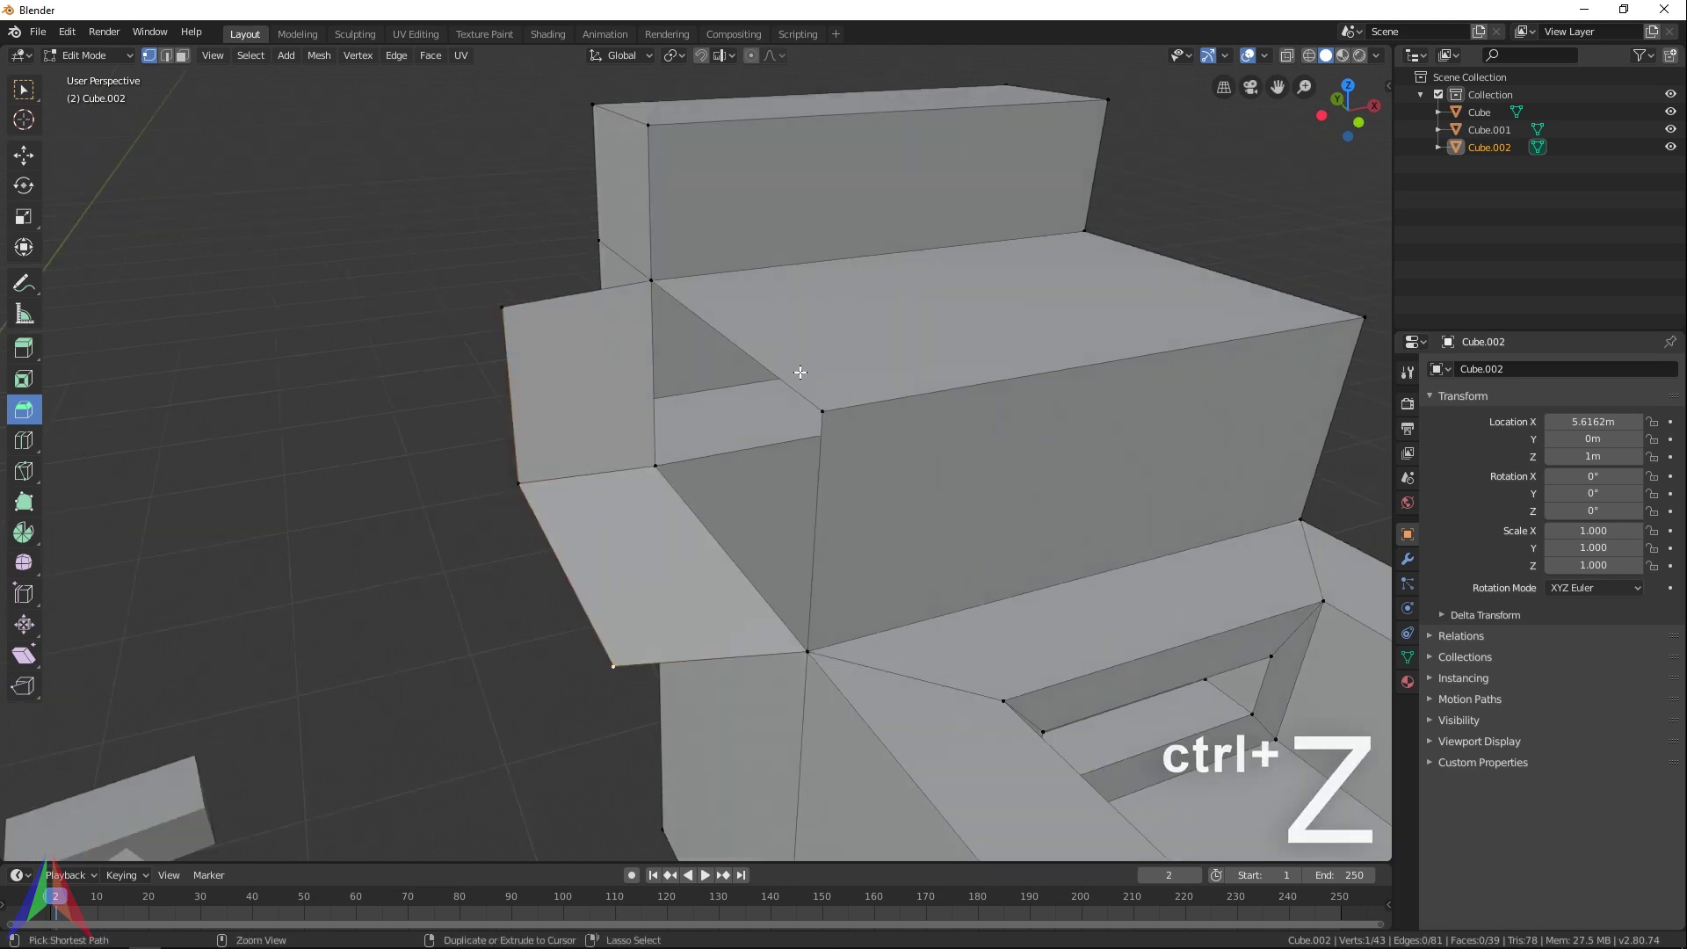
{"action": "key", "text": "ctrl+z"}
{"action": "key", "text": "x"}
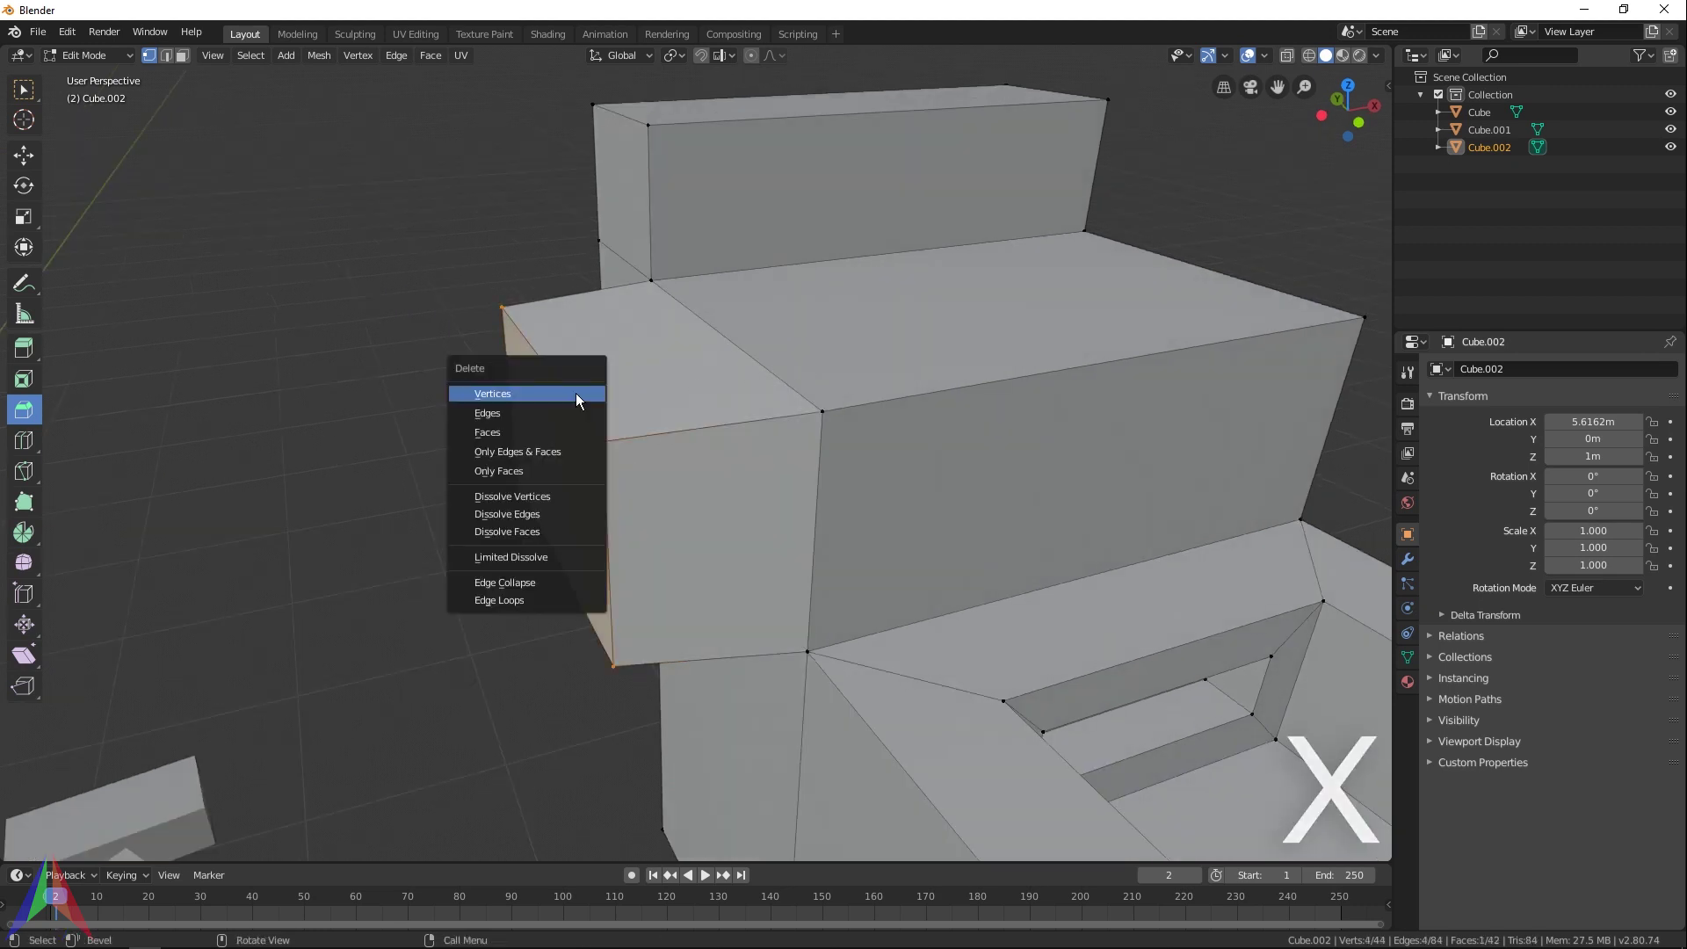
{"action": "left_click", "coordinate": [576, 393]}
Fill the gap with a new face spanning two selected edges
{"action": "left_click", "coordinate": [168, 56]}
{"action": "left_click", "coordinate": [719, 536], "text": "shift"}
{"action": "middle_click_drag", "start_coordinate": [758, 526], "coordinate": [850, 372]}
{"action": "key", "text": "f"}
Bevel the new face's top, side and short top edges into chamfers, then return to Object Mode
{"action": "middle_click_drag", "start_coordinate": [1042, 563], "coordinate": [1054, 498]}
{"action": "left_click", "coordinate": [808, 422]}
{"action": "middle_click_drag", "start_coordinate": [808, 422], "coordinate": [858, 420]}
{"action": "left_click_drag", "start_coordinate": [1120, 565], "coordinate": [1016, 618]}
{"action": "left_click", "coordinate": [712, 540]}
{"action": "middle_click_drag", "start_coordinate": [712, 541], "coordinate": [803, 381]}
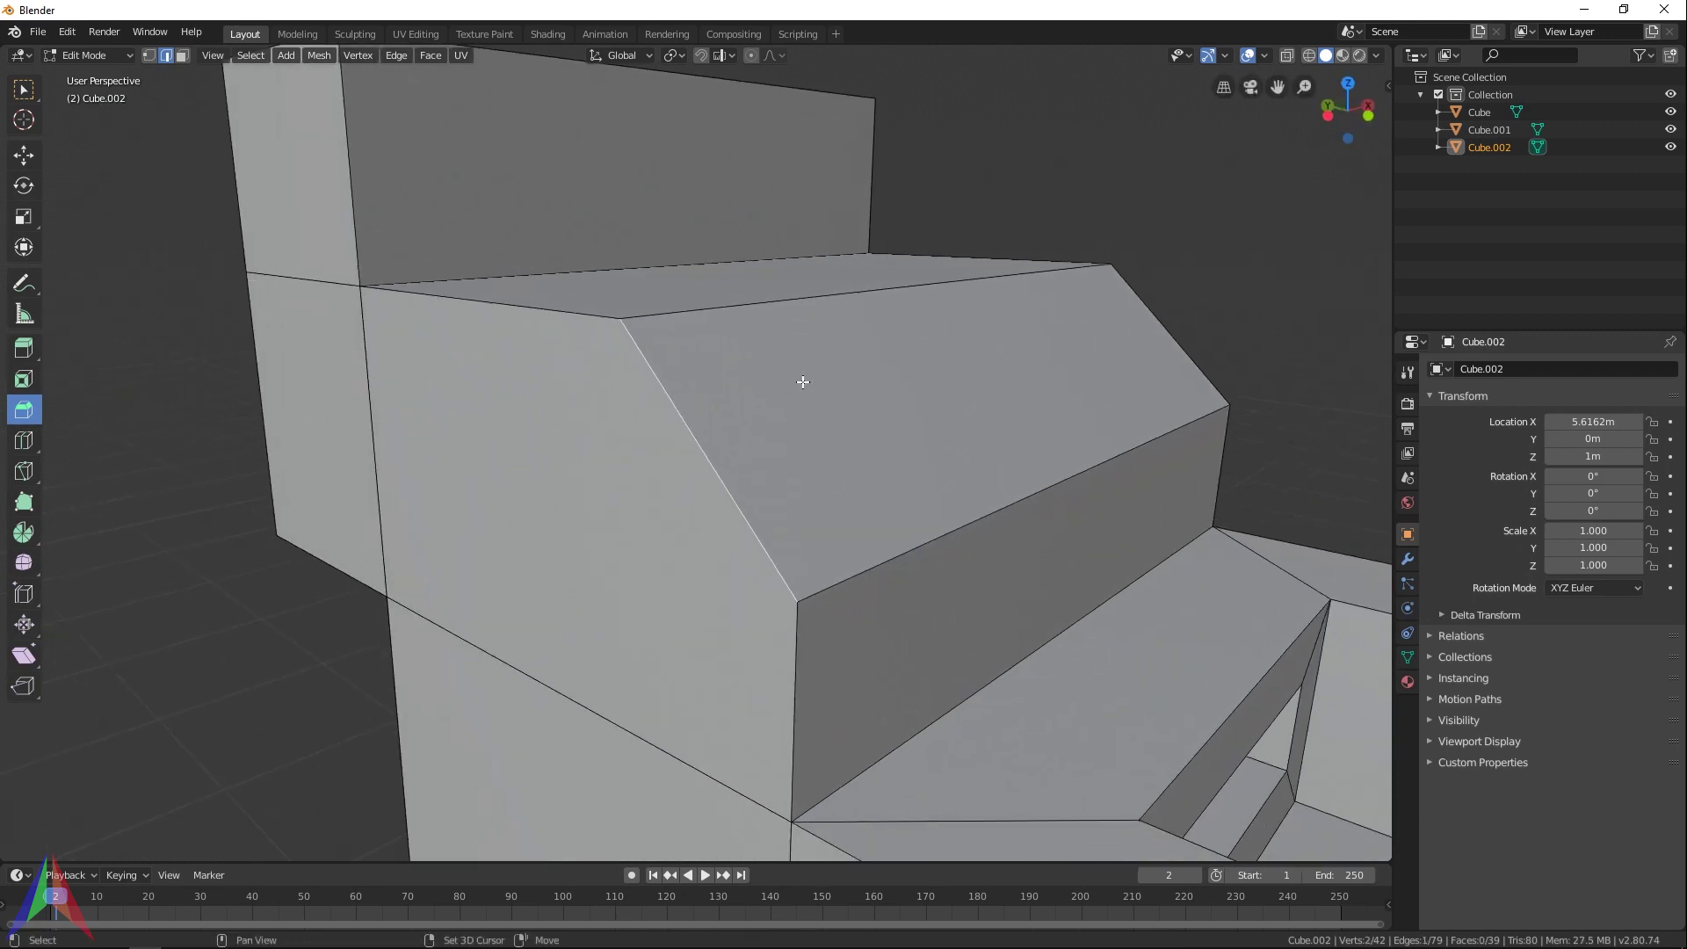
{"action": "left_click_drag", "start_coordinate": [782, 501], "coordinate": [991, 482]}
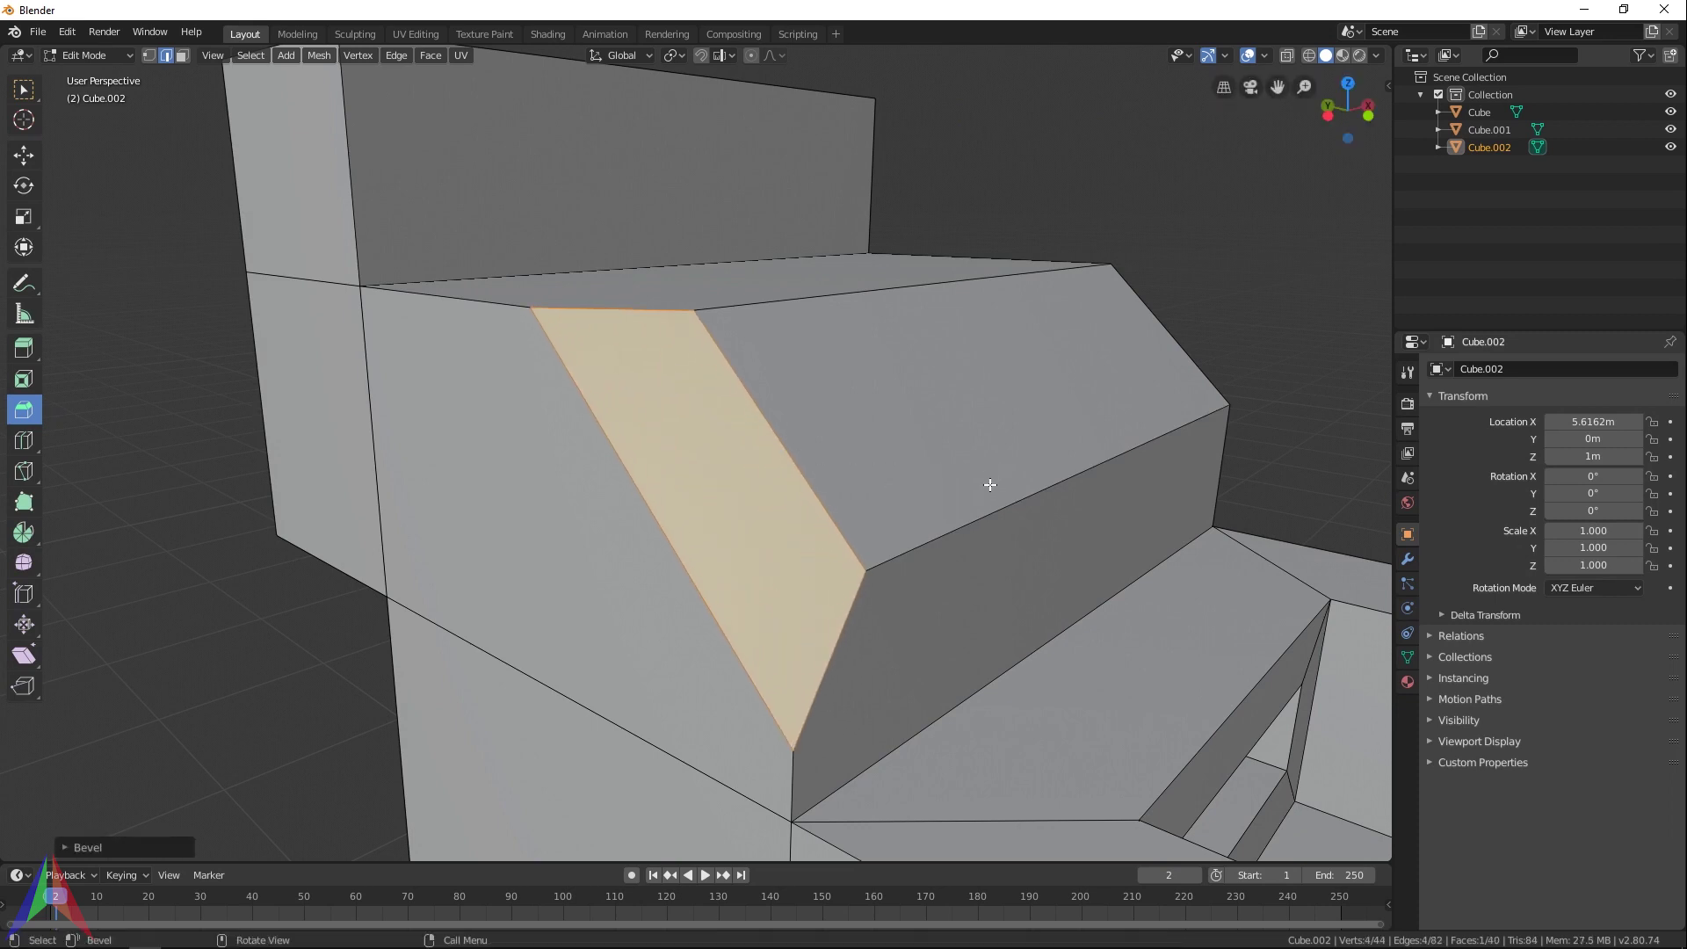
{"action": "middle_click_drag", "start_coordinate": [991, 482], "coordinate": [980, 527]}
{"action": "left_click", "coordinate": [623, 276]}
{"action": "left_click_drag", "start_coordinate": [764, 437], "coordinate": [787, 504]}
{"action": "middle_click_drag", "start_coordinate": [787, 504], "coordinate": [847, 538]}
{"action": "key", "text": "Tab"}
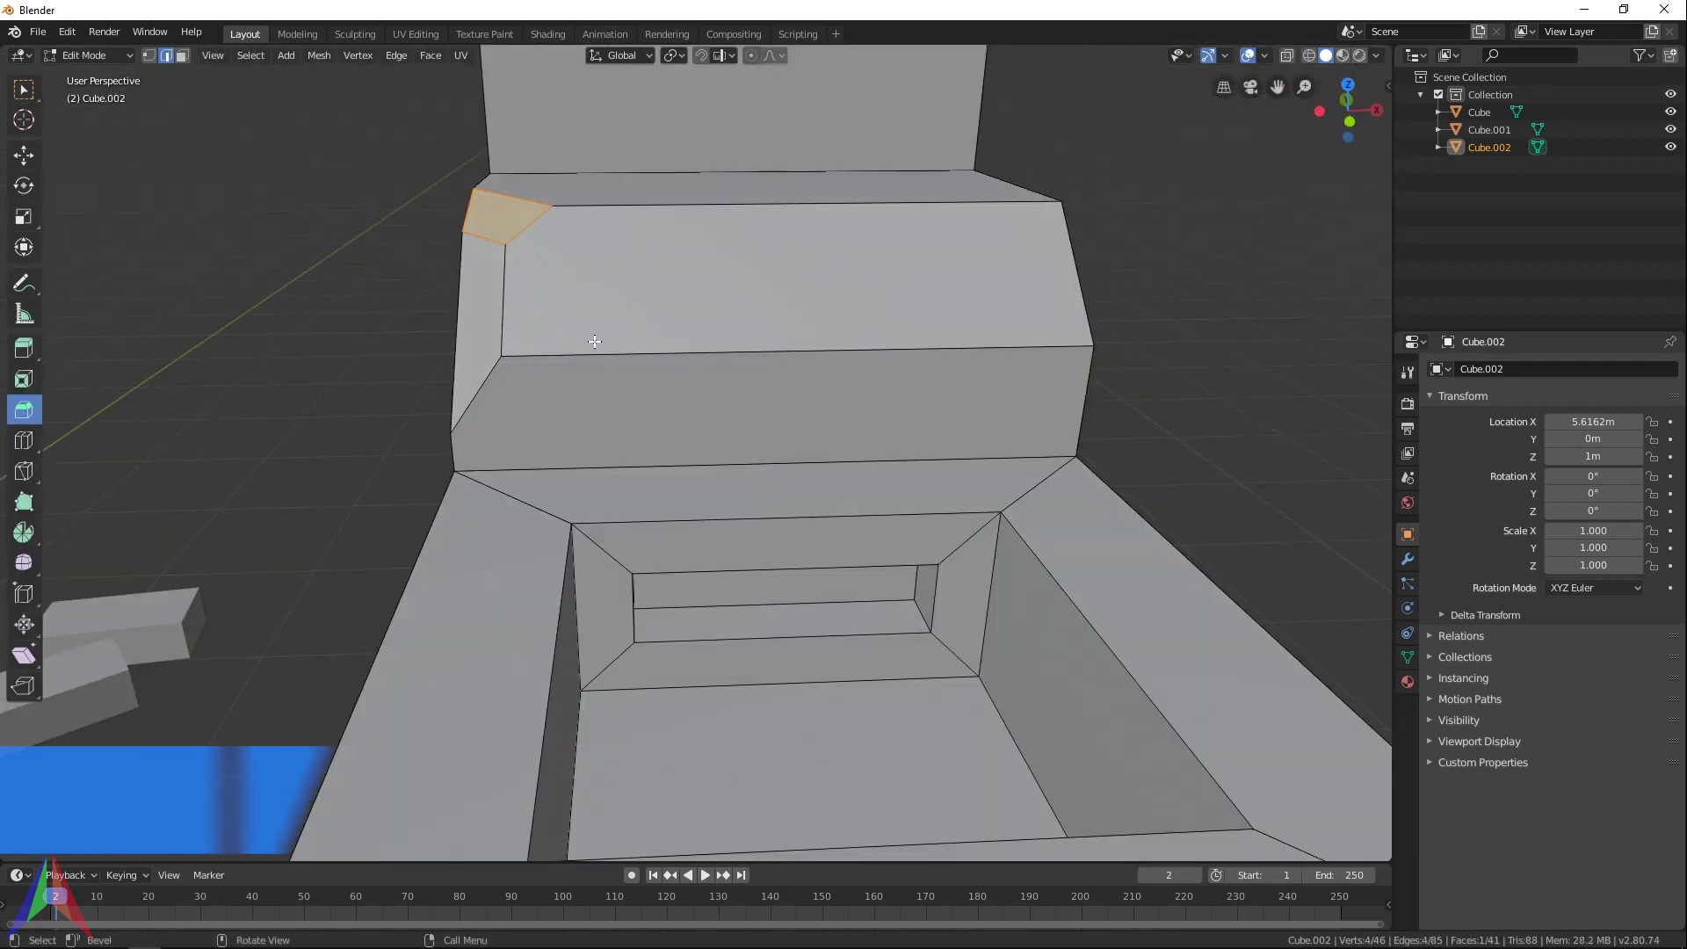
Cut a first horizontal edge loop around the block with the Loop Cut tool
{"action": "middle_click_drag", "start_coordinate": [591, 343], "coordinate": [712, 383]}
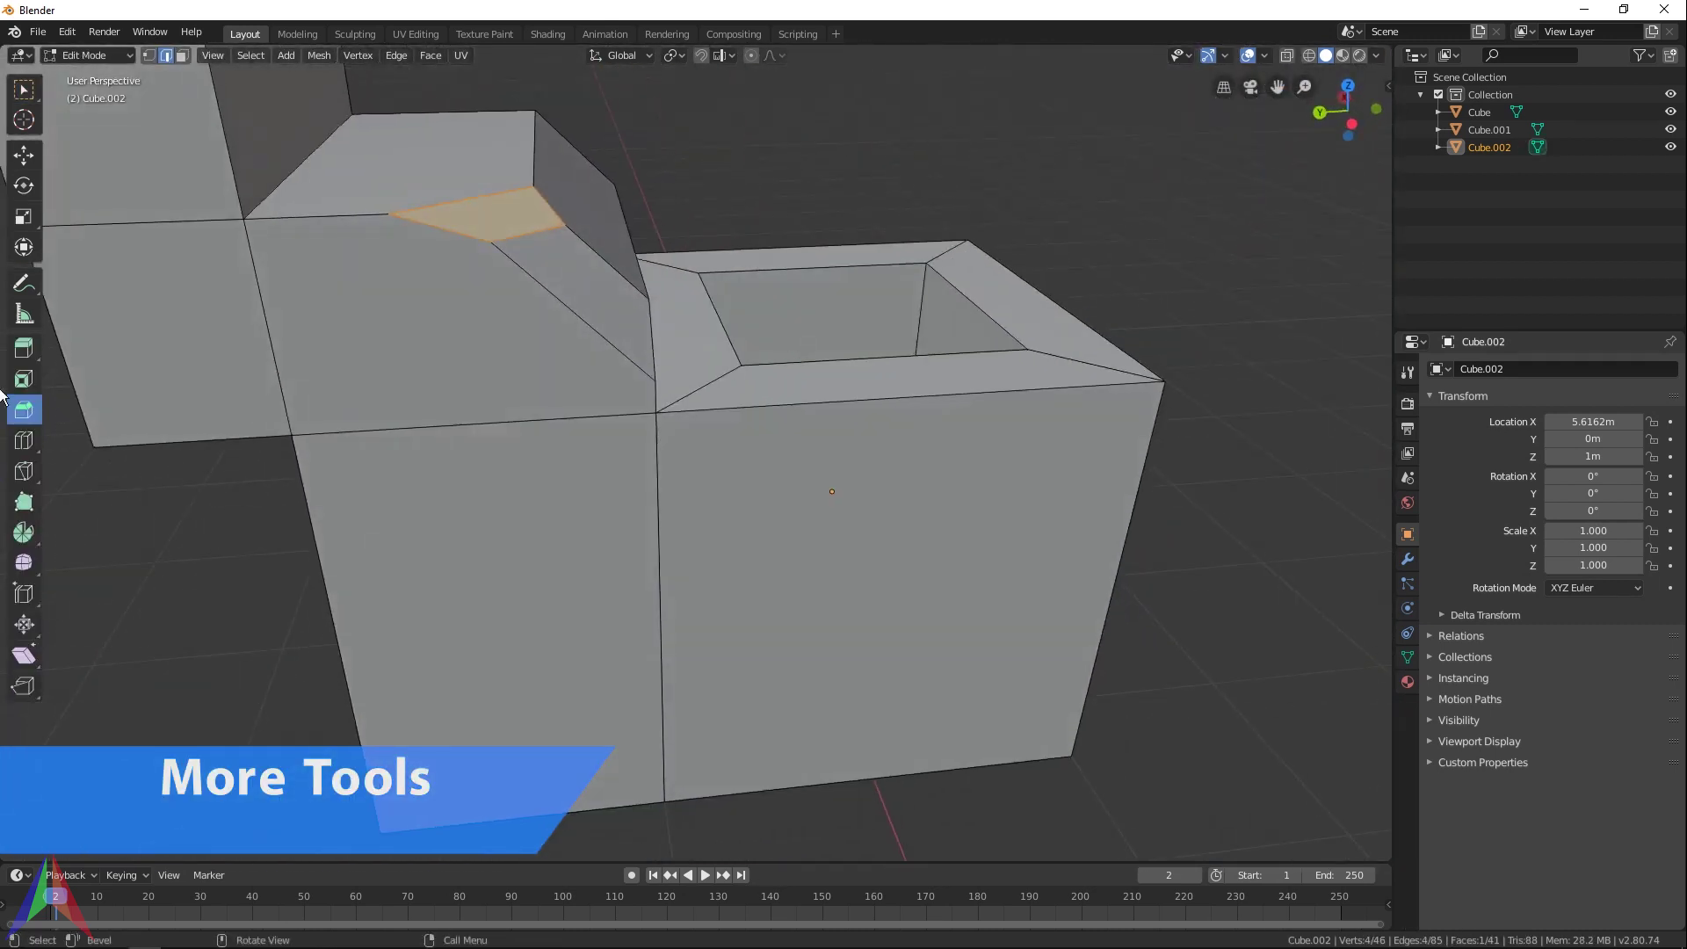
{"action": "left_click", "coordinate": [23, 446]}
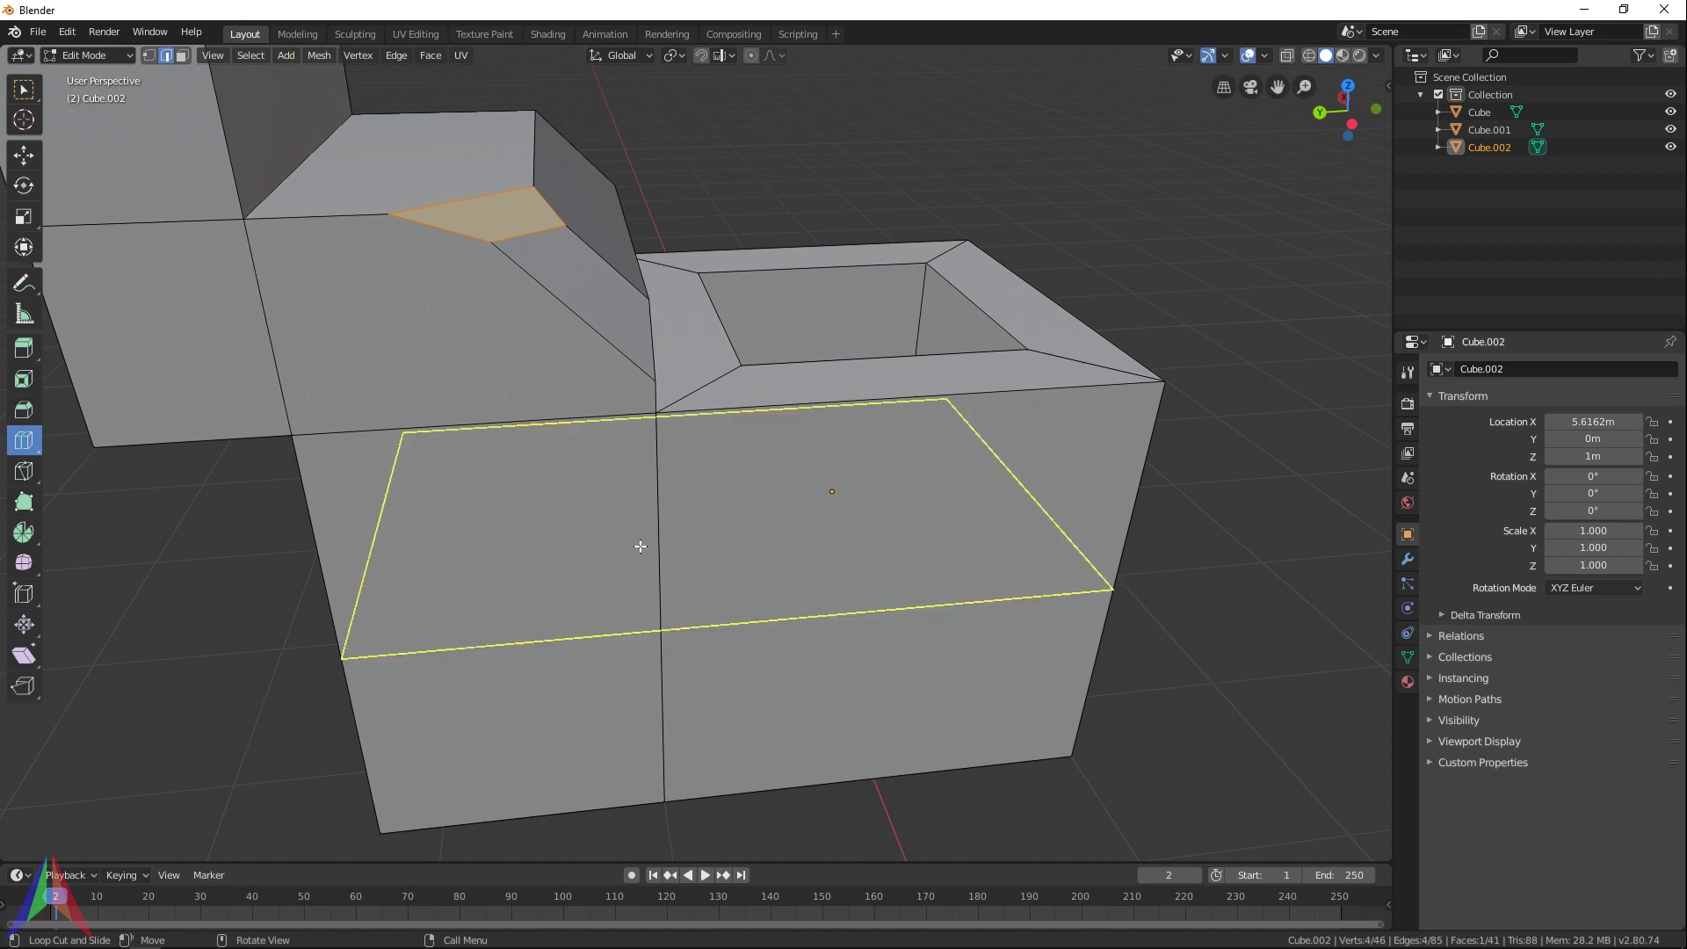
{"action": "right_click", "coordinate": [331, 617]}
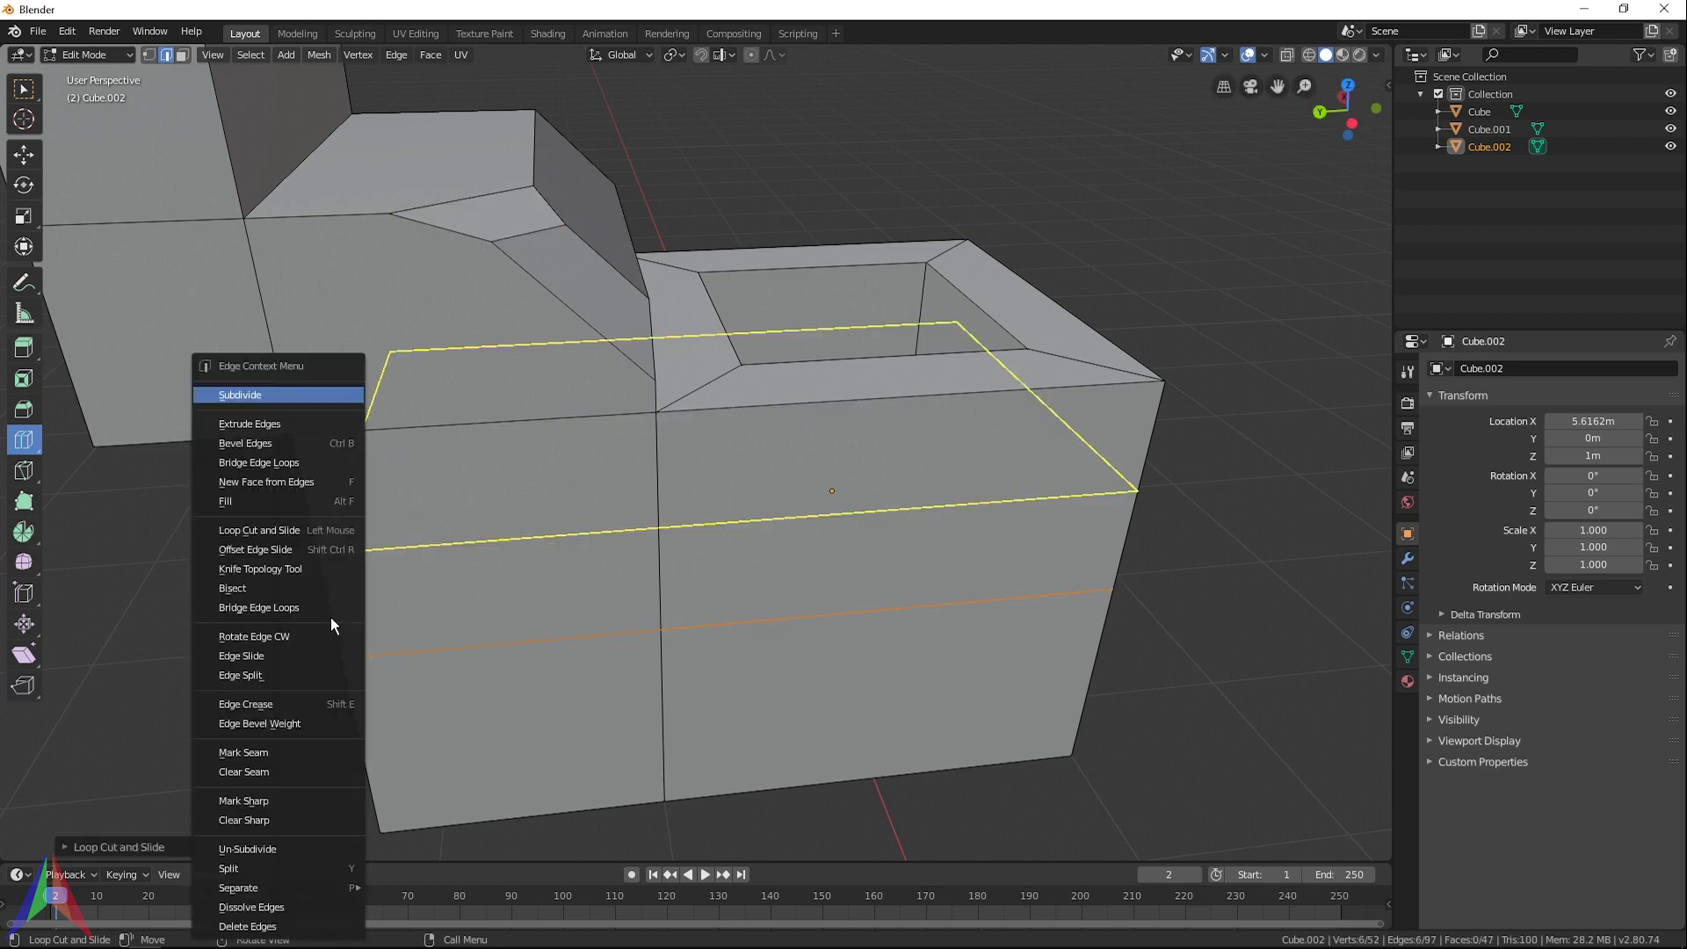
{"action": "left_click", "coordinate": [1114, 670]}
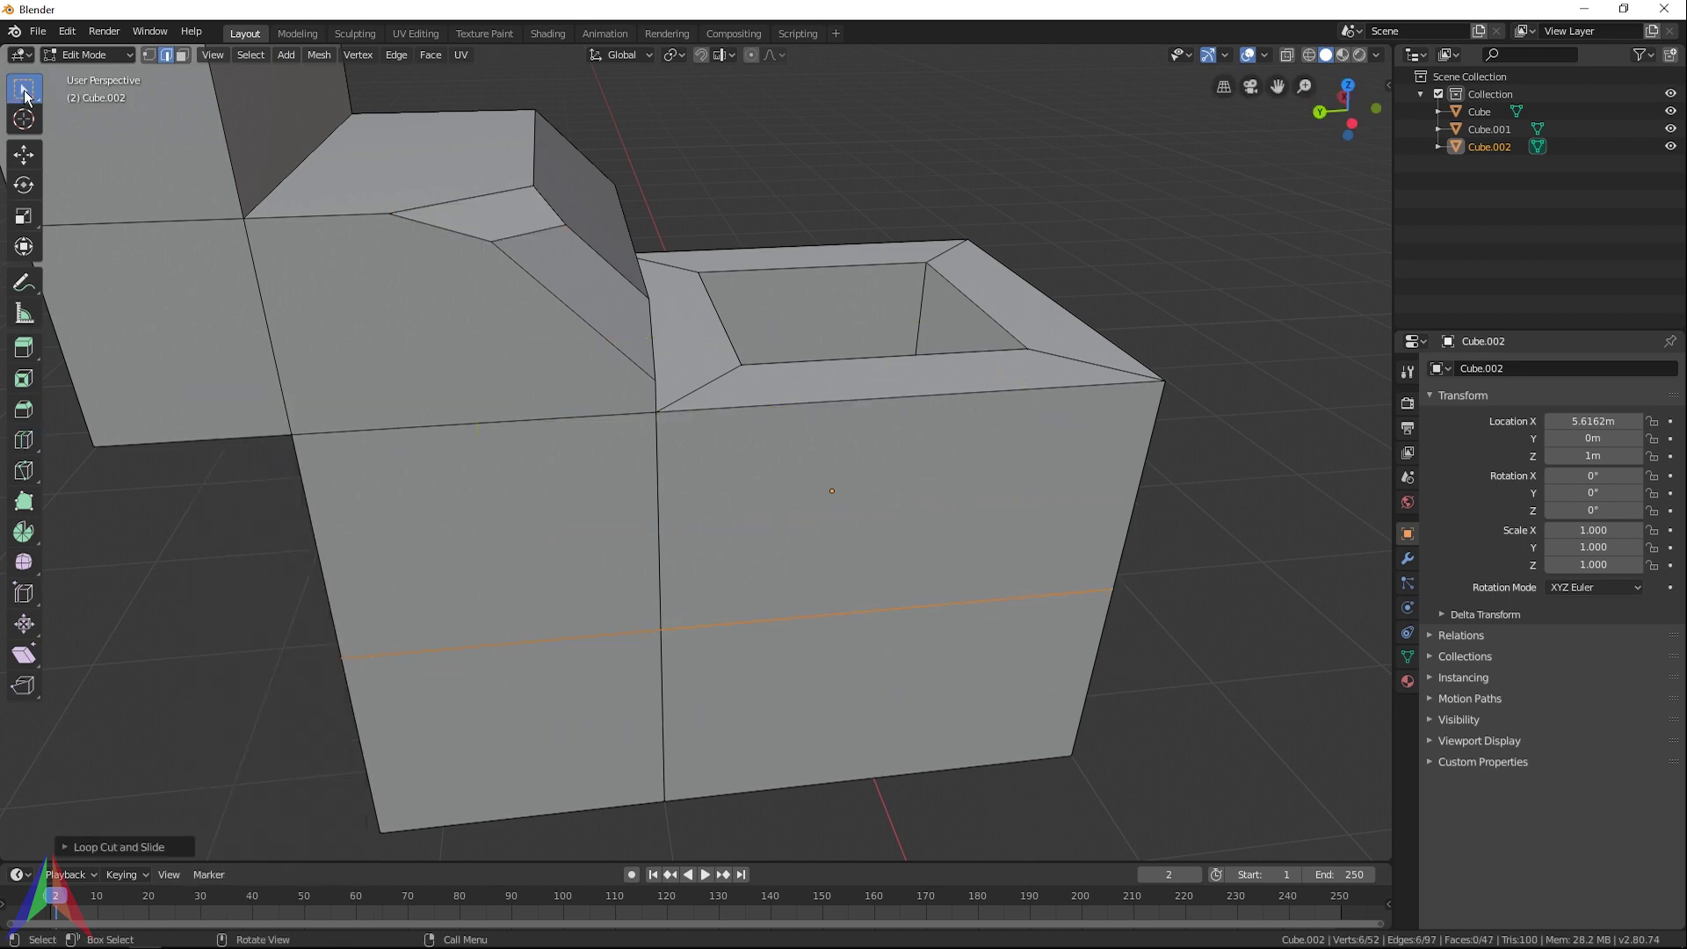
{"action": "middle_click_drag", "start_coordinate": [1114, 659], "coordinate": [237, 580]}
Add further horizontal edge loops across the block, including one near the top
{"action": "left_click", "coordinate": [149, 54]}
{"action": "middle_click_drag", "start_coordinate": [1019, 238], "coordinate": [1013, 457]}
{"action": "scroll", "coordinate": [1010, 453], "scroll_direction": "up", "scroll_amount": 2}
{"action": "middle_click_drag", "start_coordinate": [978, 384], "coordinate": [938, 315], "text": "shift"}
{"action": "scroll", "coordinate": [937, 392], "scroll_direction": "down", "scroll_amount": 1}
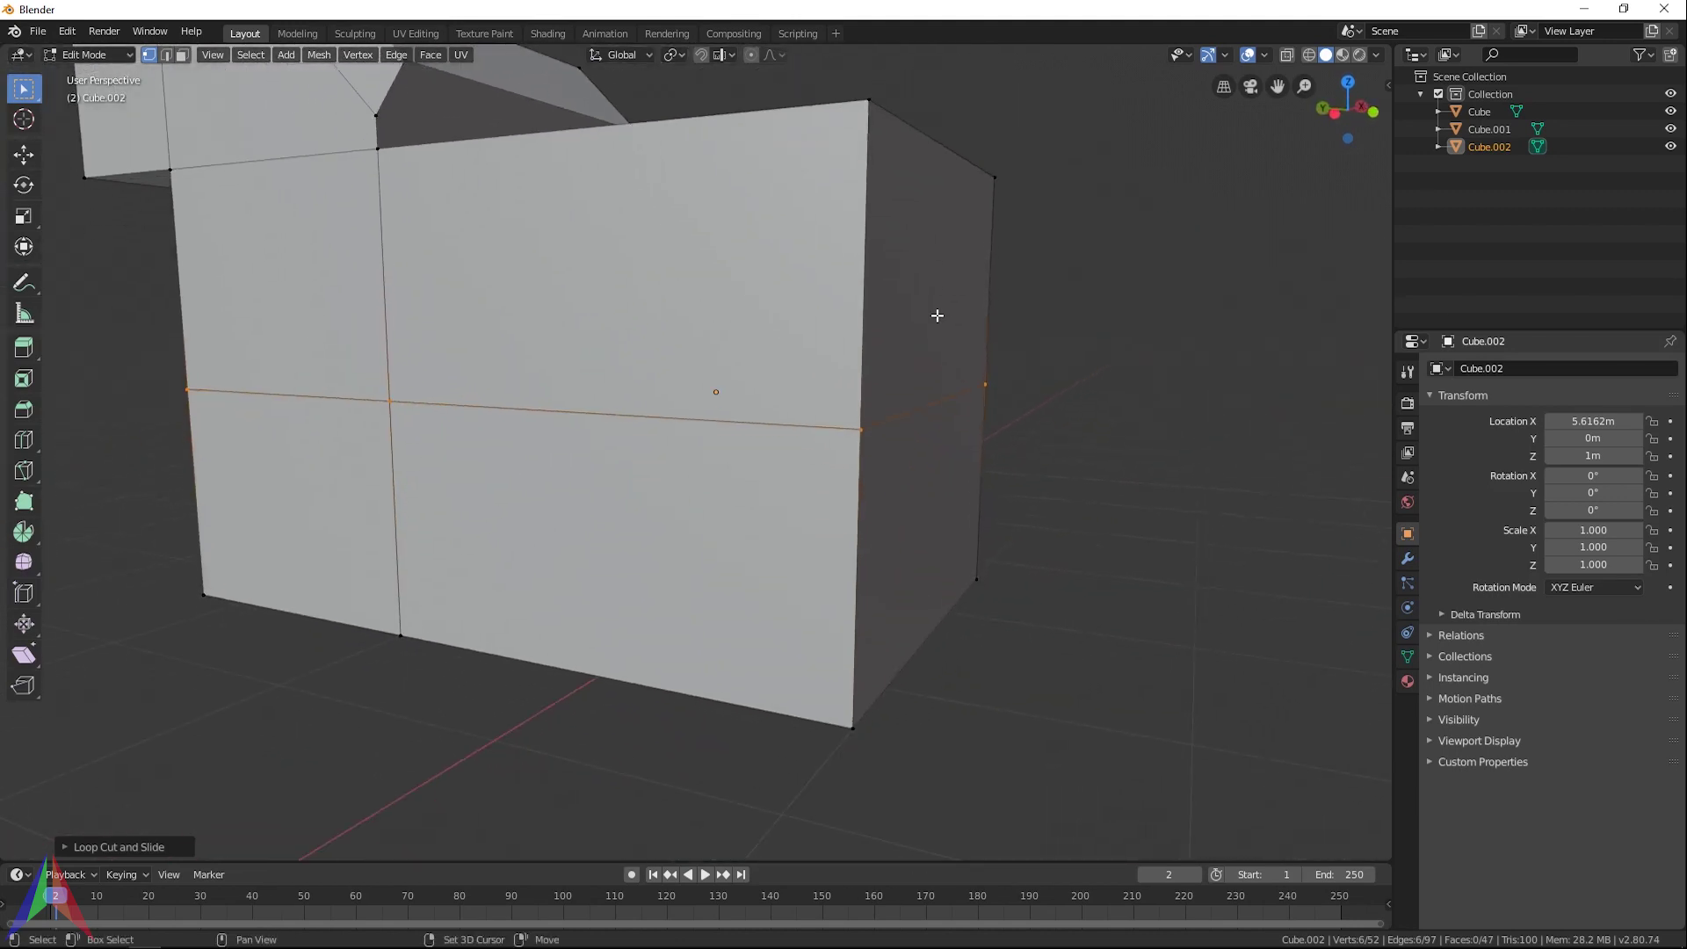
{"action": "key", "text": "ctrl+r"}
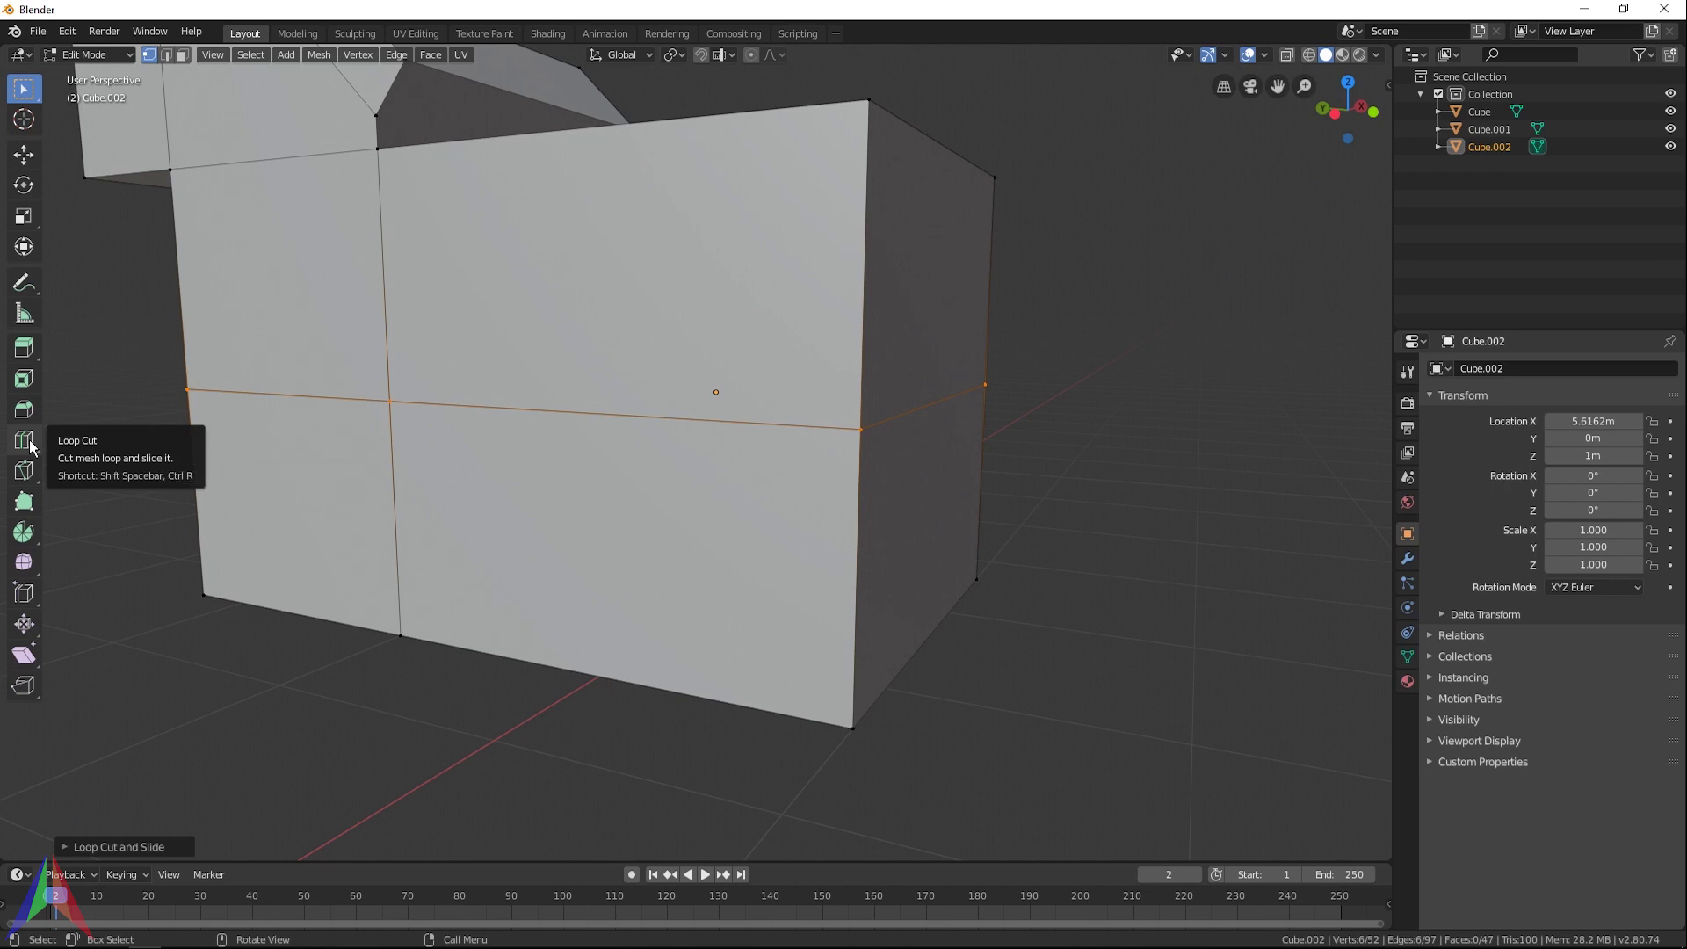
{"action": "key", "text": "ctrl+r"}
{"action": "left_click", "coordinate": [863, 540]}
{"action": "middle_click_drag", "start_coordinate": [859, 538], "coordinate": [866, 358]}
{"action": "key", "text": "ctrl+r"}
{"action": "left_click", "coordinate": [892, 309]}
{"action": "key", "text": "ctrl+r"}
{"action": "left_click", "coordinate": [894, 313]}
Cut several vertical edge loops through the block's side and front faces
{"action": "key", "text": "ctrl+r"}
{"action": "left_click", "coordinate": [854, 386]}
{"action": "key", "text": "ctrl+r"}
{"action": "left_click", "coordinate": [810, 524]}
{"action": "key", "text": "ctrl+r"}
{"action": "left_click", "coordinate": [731, 446]}
{"action": "key", "text": "ctrl+r"}
{"action": "left_click", "coordinate": [731, 446]}
{"action": "left_click", "coordinate": [731, 446]}
{"action": "key", "text": "ctrl+r"}
{"action": "left_click", "coordinate": [745, 451]}
{"action": "left_click", "coordinate": [745, 450]}
{"action": "middle_click_drag", "start_coordinate": [745, 451], "coordinate": [820, 433]}
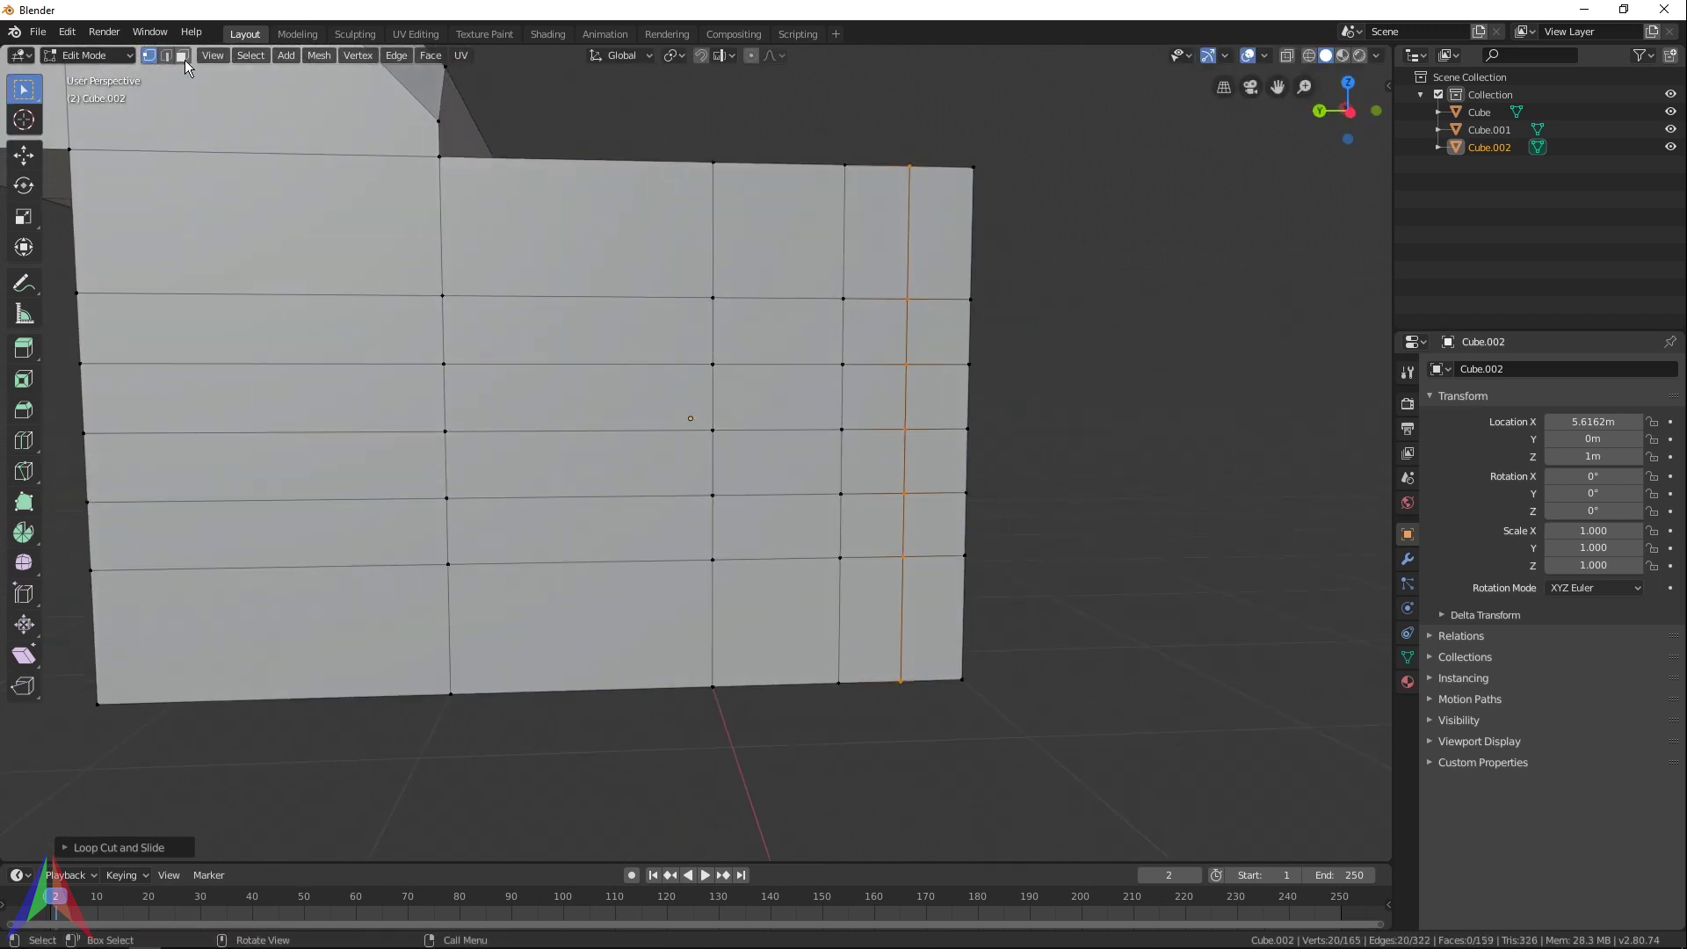
Add three evenly spaced edge loops across the middle column of the front
{"action": "key", "text": "ctrl+r"}
{"action": "scroll", "coordinate": [590, 445], "scroll_direction": "up", "scroll_amount": 2}
{"action": "left_click", "coordinate": [584, 445]}
{"action": "right_click", "coordinate": [584, 445]}
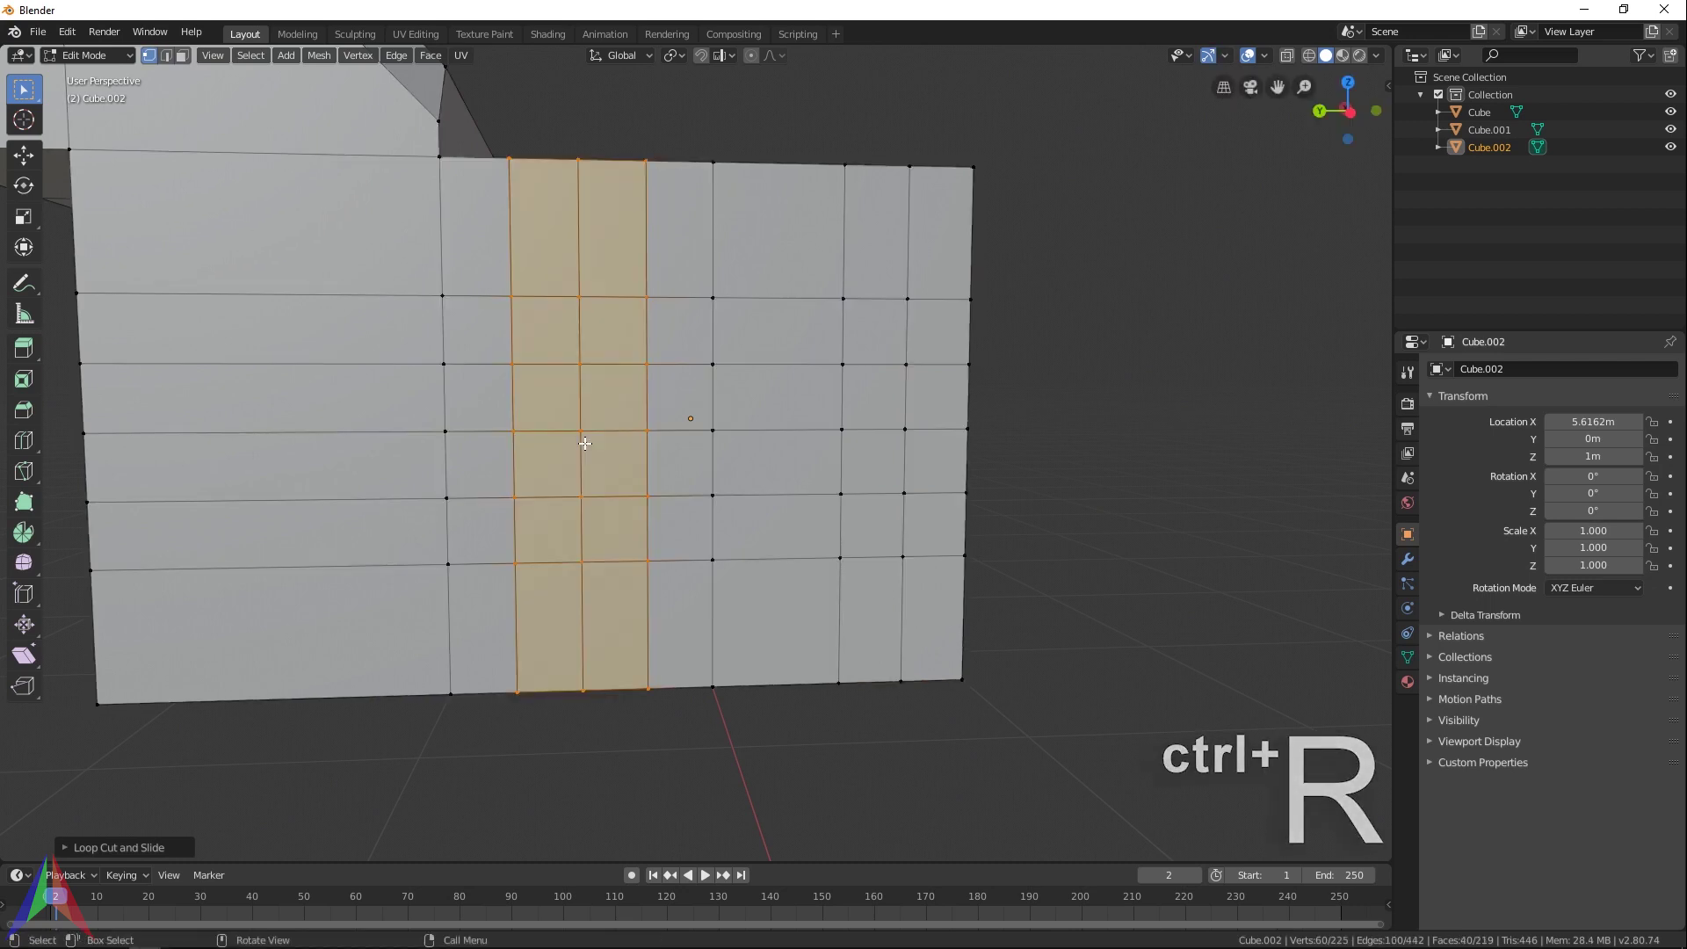
In face select, pick a scattered checker-like pattern of faces on the block's front
{"action": "left_click", "coordinate": [187, 58]}
{"action": "middle_click_drag", "start_coordinate": [709, 392], "coordinate": [703, 392]}
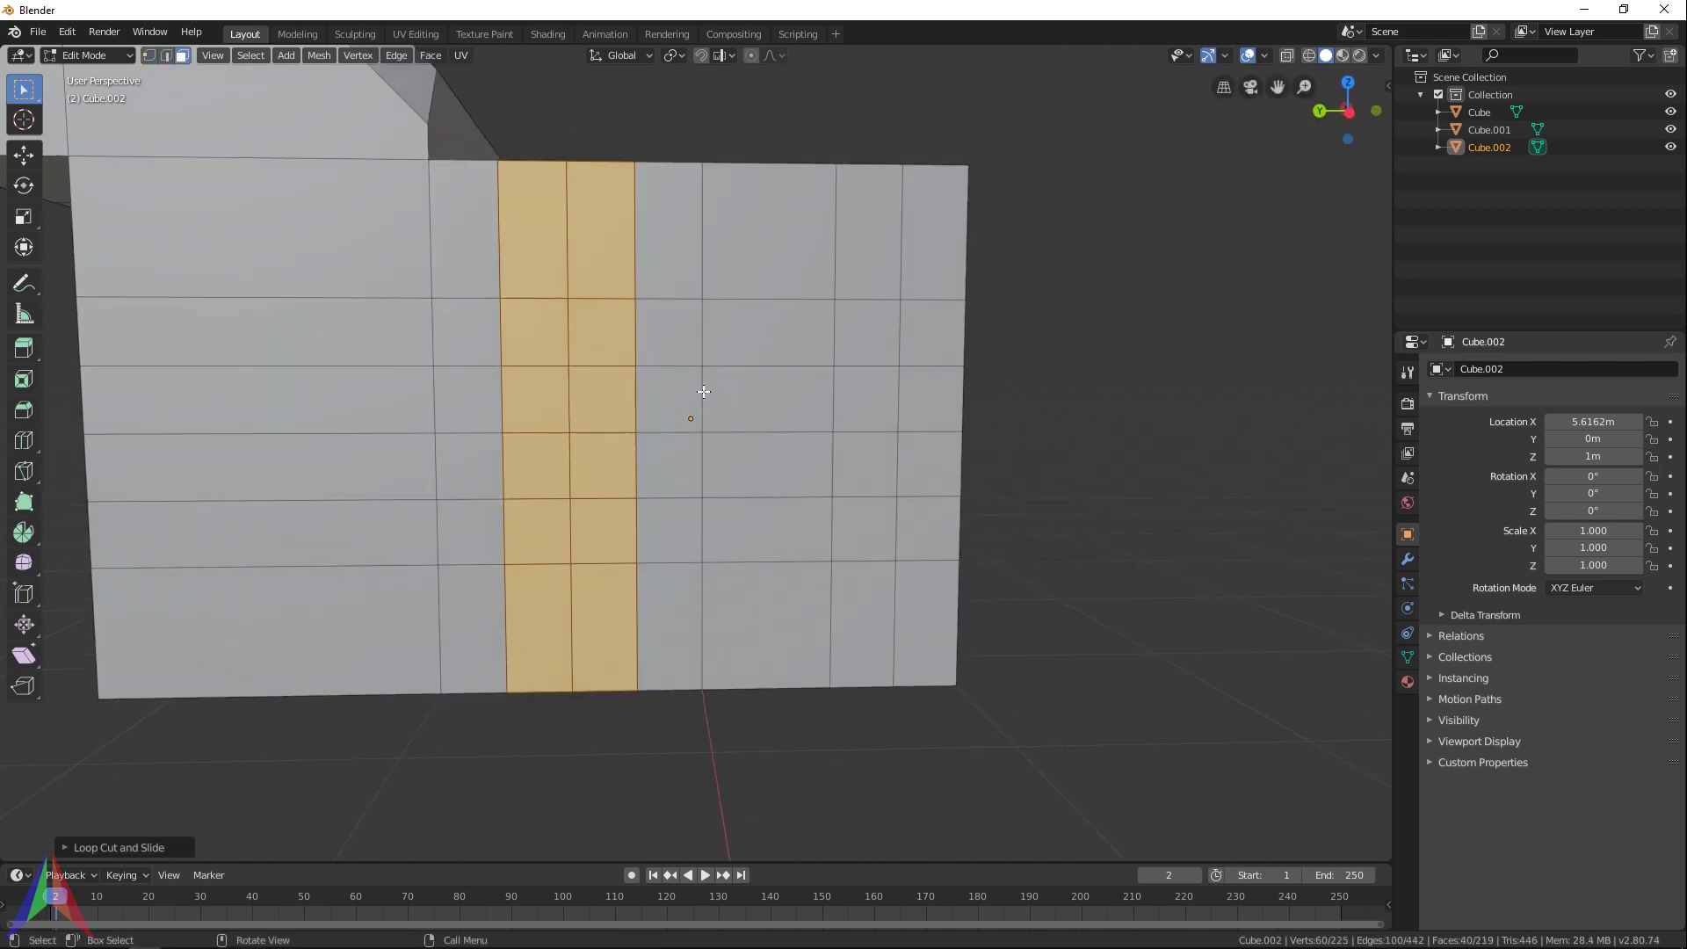
{"action": "left_click", "coordinate": [467, 332]}
{"action": "left_click", "coordinate": [535, 399], "text": "shift"}
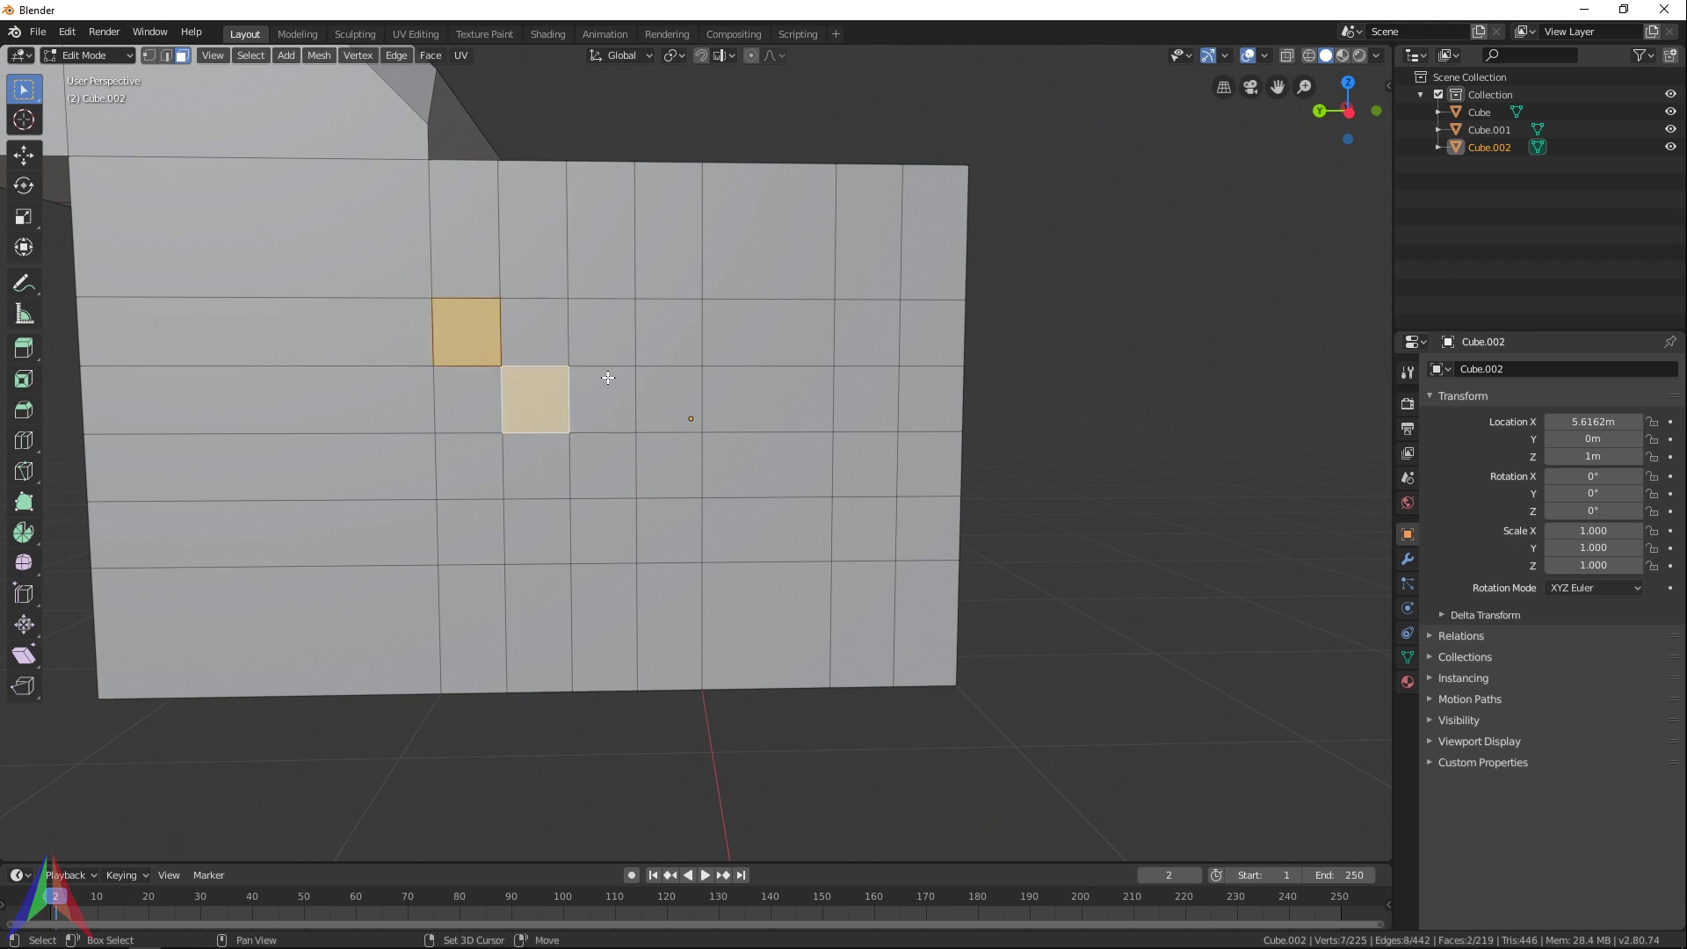
{"action": "left_click", "coordinate": [602, 332], "text": "shift"}
{"action": "left_click", "coordinate": [830, 510], "text": "shift"}
{"action": "left_click", "coordinate": [726, 460], "text": "shift"}
{"action": "left_click", "coordinate": [671, 488], "text": "shift"}
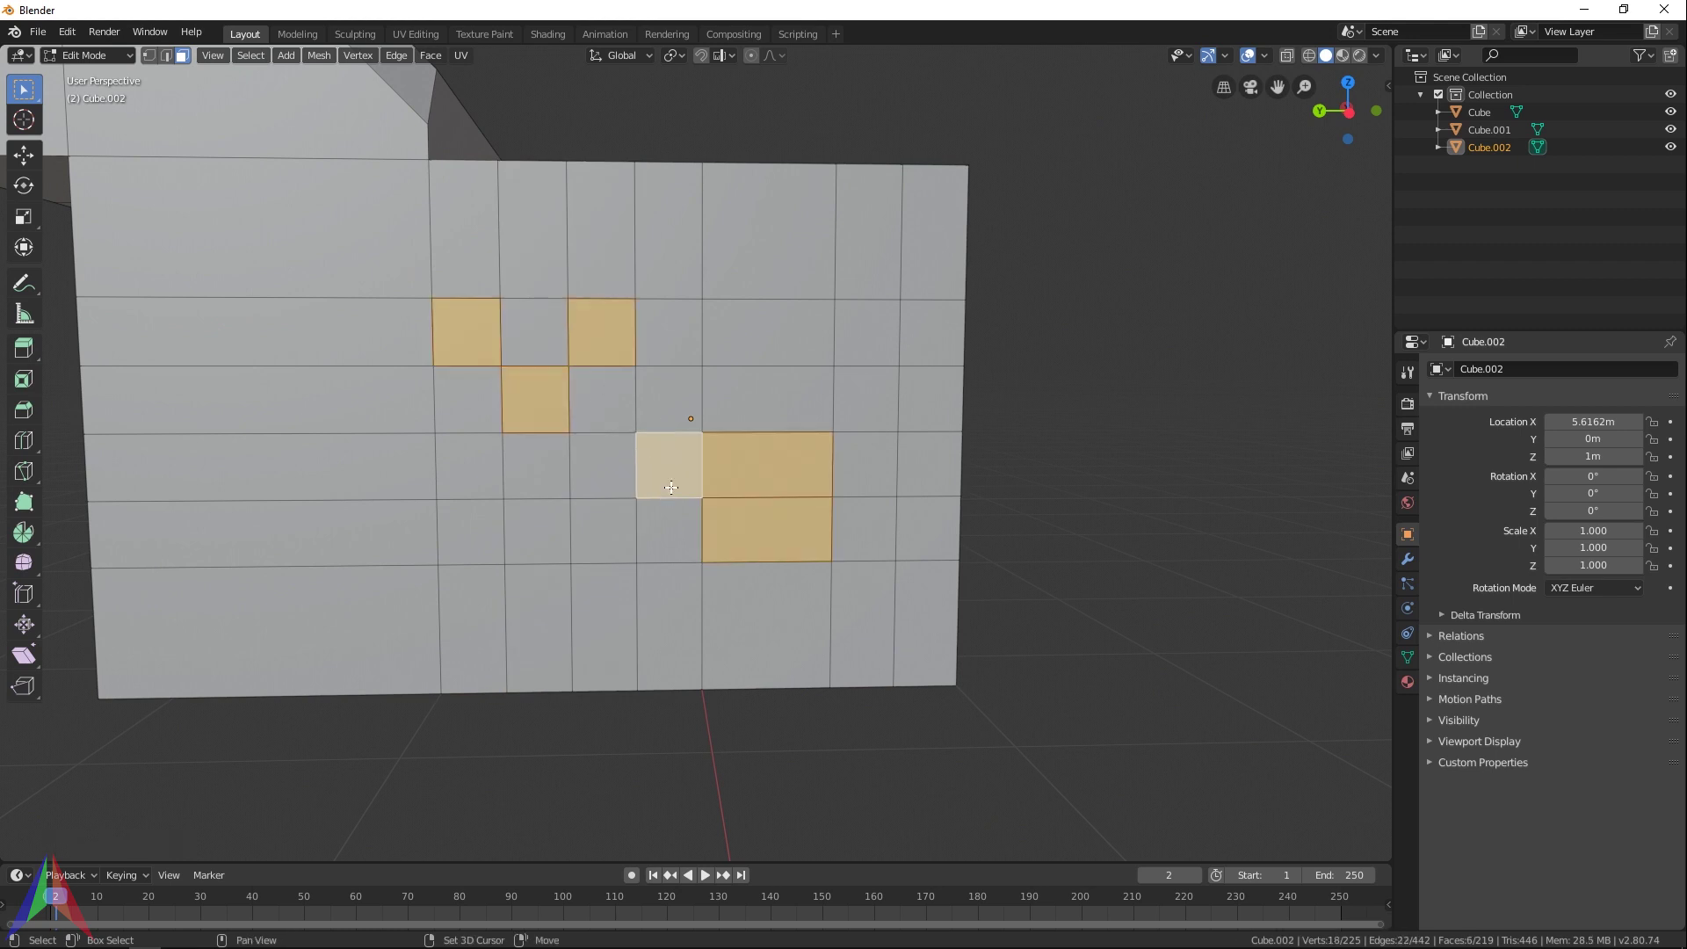
{"action": "left_click", "coordinate": [601, 399], "text": "shift"}
{"action": "left_click", "coordinate": [467, 399], "text": "shift"}
{"action": "left_click", "coordinate": [535, 332], "text": "shift"}
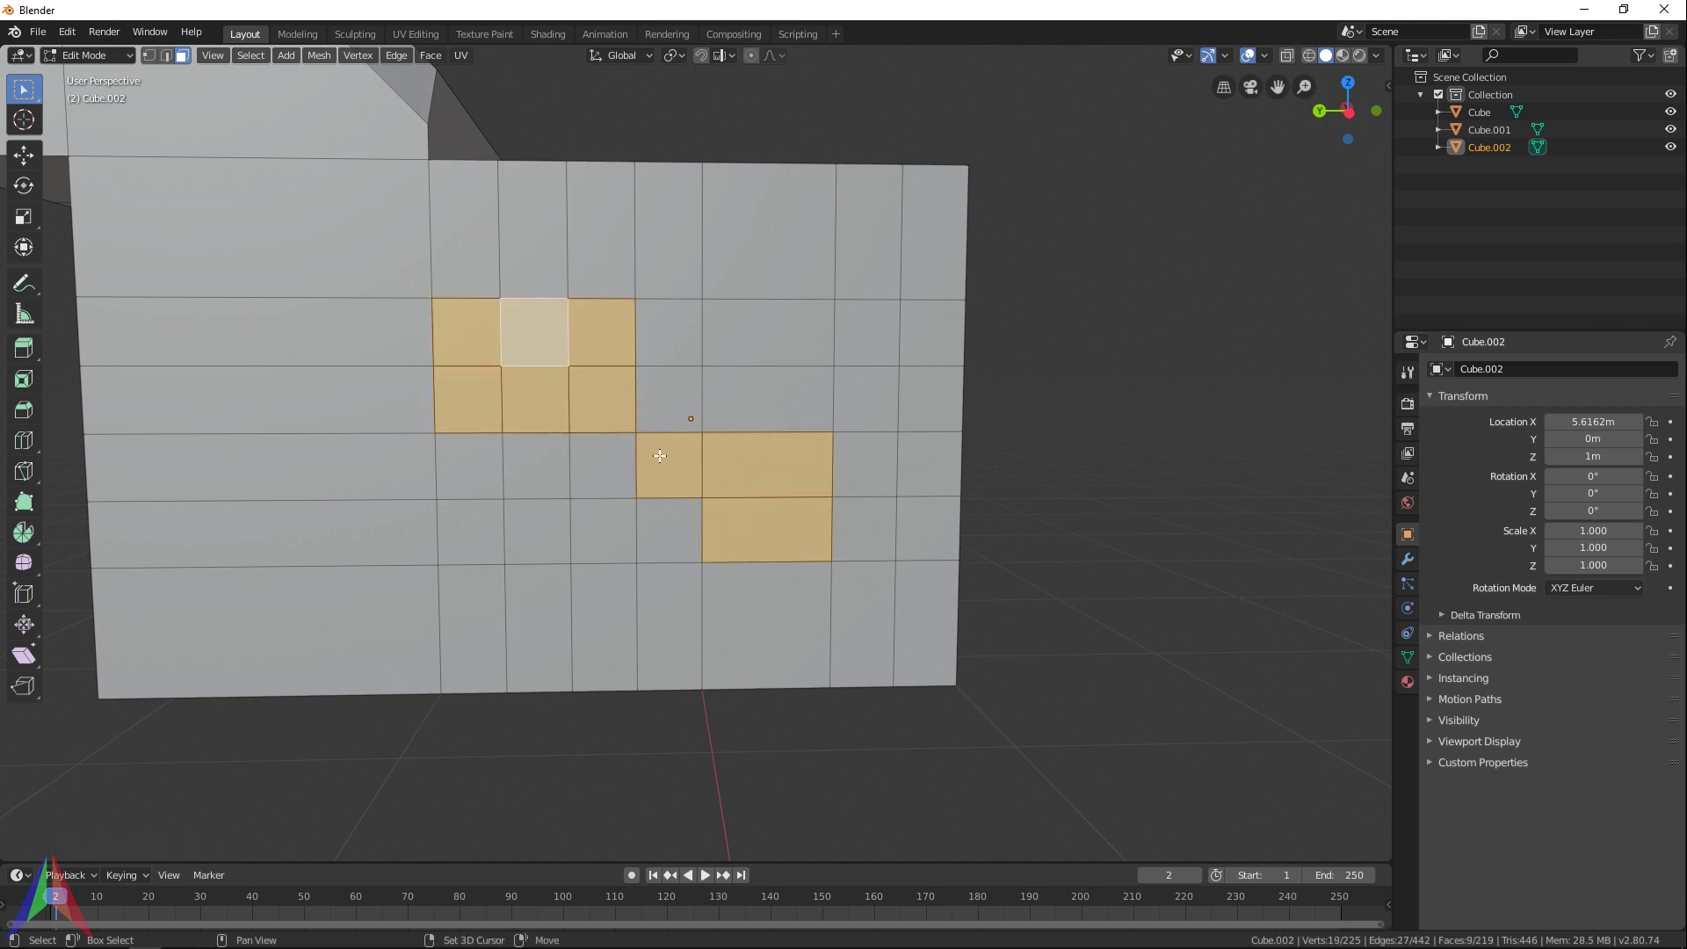
{"action": "left_click", "coordinate": [601, 463], "text": "shift"}
Add more faces on the block's right side, deselecting one upper face
{"action": "left_click", "coordinate": [932, 332], "text": "shift"}
{"action": "left_click", "coordinate": [866, 332], "text": "shift"}
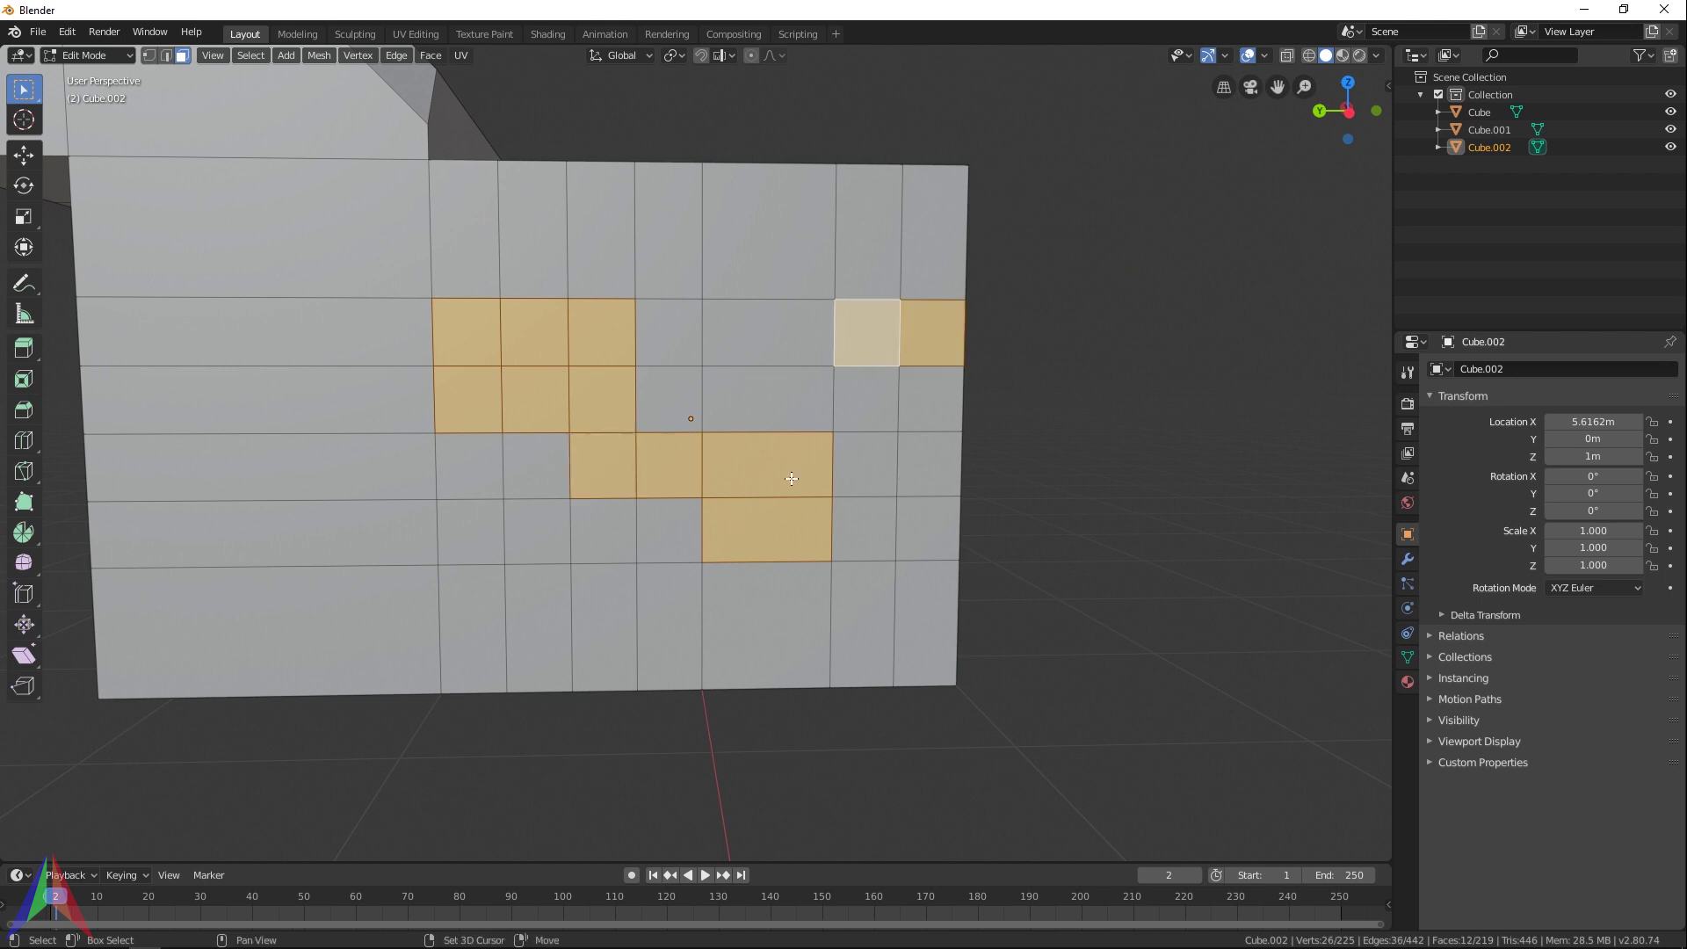
{"action": "middle_click_drag", "start_coordinate": [791, 479], "coordinate": [834, 523]}
{"action": "left_click", "coordinate": [938, 397], "text": "shift"}
{"action": "left_click", "coordinate": [941, 351], "text": "shift"}
{"action": "middle_click_drag", "start_coordinate": [948, 358], "coordinate": [883, 430], "text": "shift"}
{"action": "left_click", "coordinate": [853, 396], "text": "shift"}
Cancel a trial extrusion and add two more faces to the hole pattern
{"action": "key", "text": "e"}
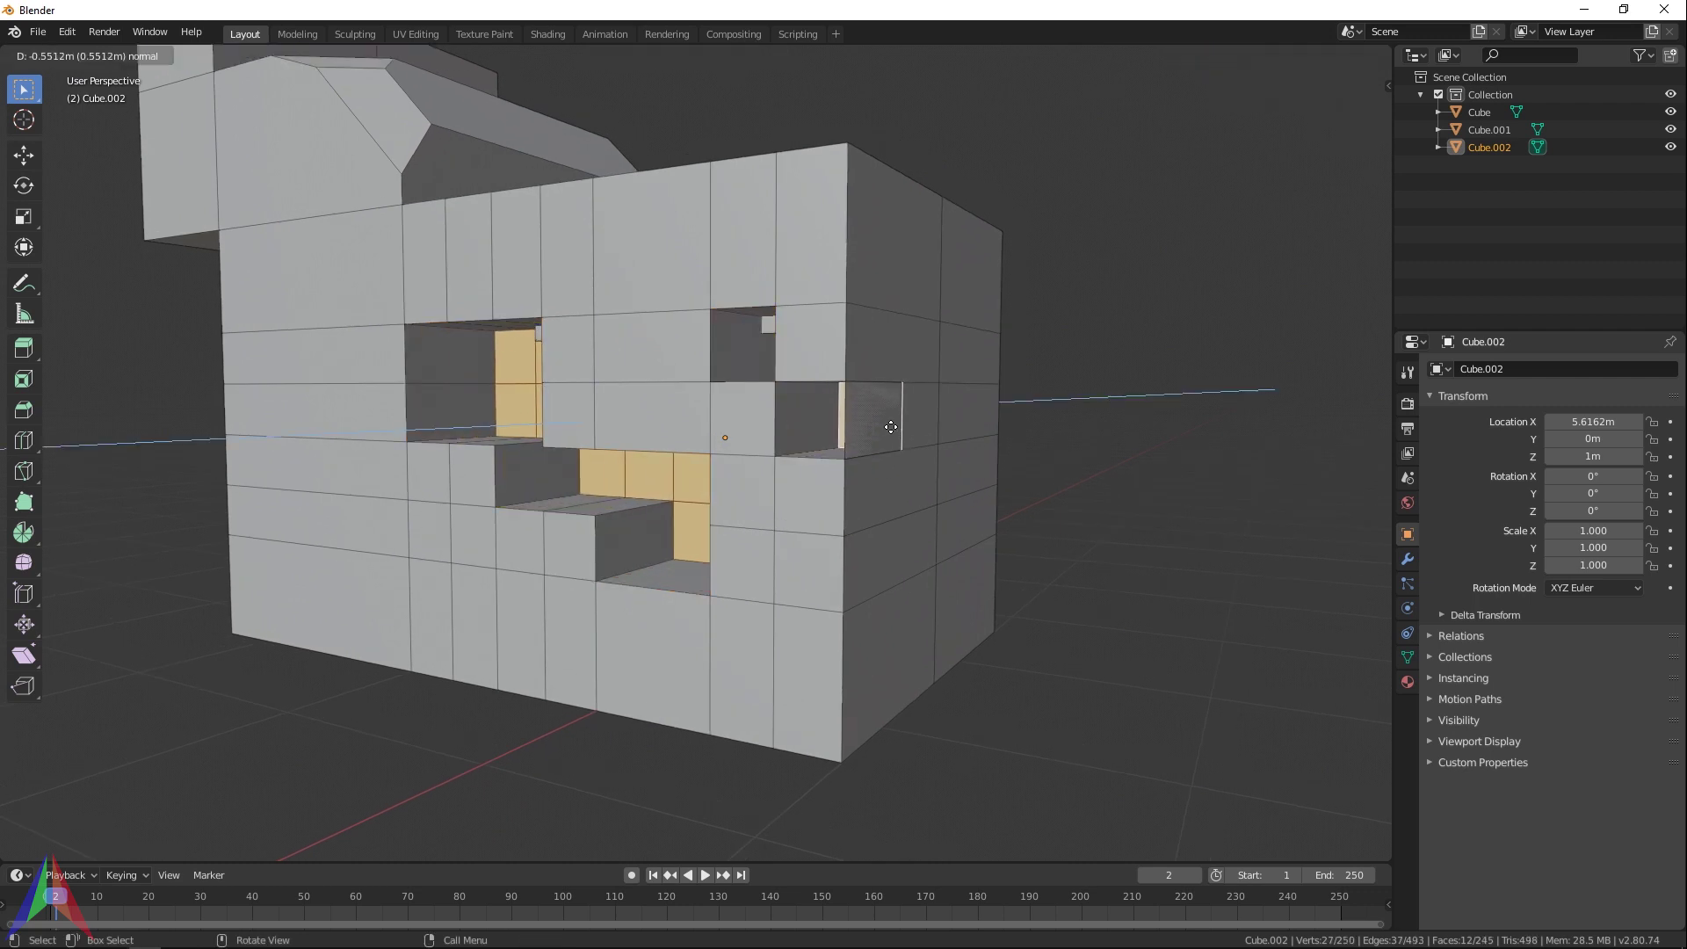
{"action": "right_click", "coordinate": [883, 422]}
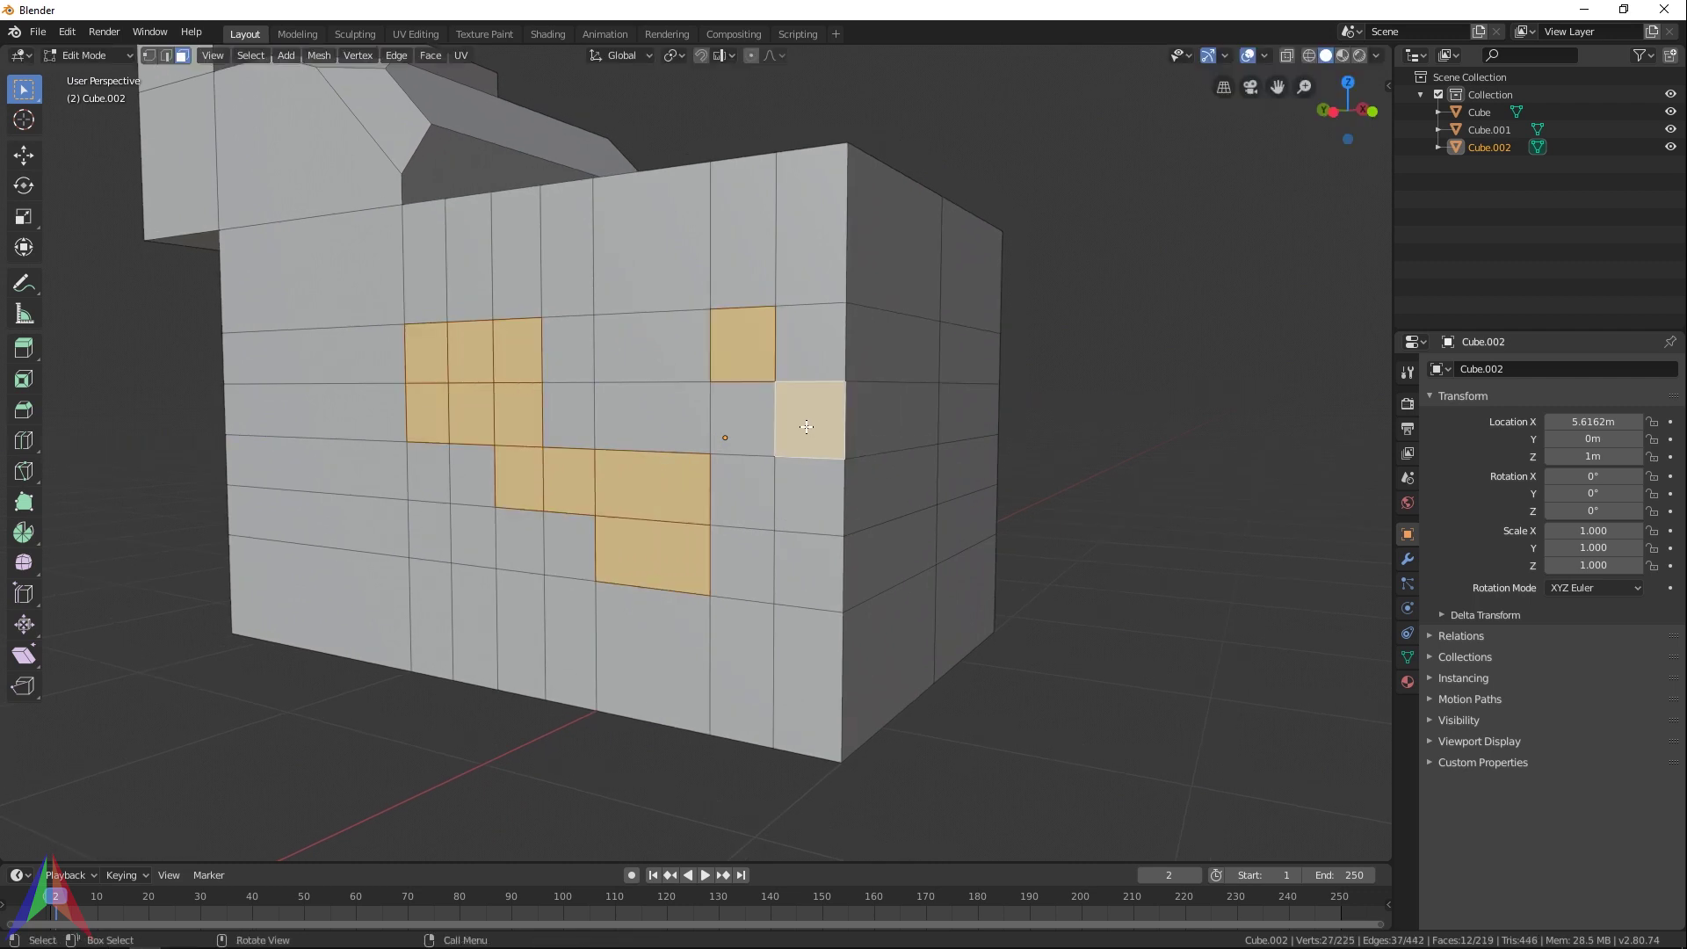
{"action": "middle_click_drag", "start_coordinate": [817, 436], "coordinate": [474, 613]}
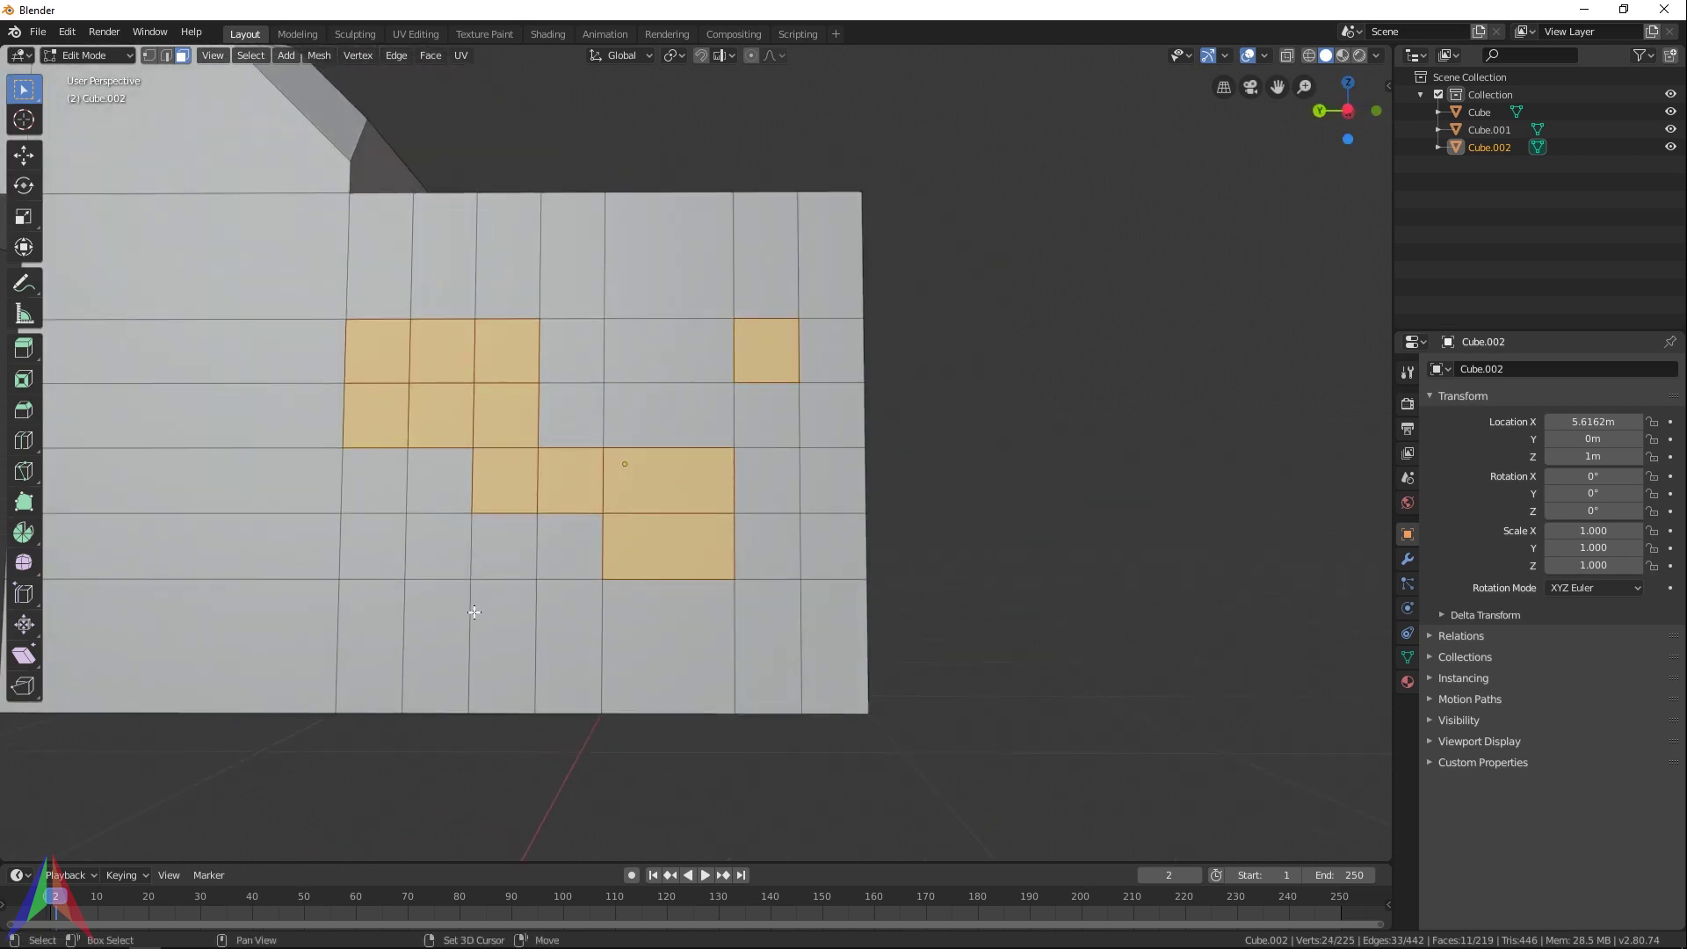
{"action": "left_click", "coordinate": [367, 555], "text": "shift"}
{"action": "middle_click_drag", "start_coordinate": [591, 552], "coordinate": [1080, 597]}
{"action": "middle_click_drag", "start_coordinate": [1081, 598], "coordinate": [950, 530]}
{"action": "left_click", "coordinate": [1071, 464], "text": "shift"}
{"action": "middle_click_drag", "start_coordinate": [1071, 465], "coordinate": [143, 463]}
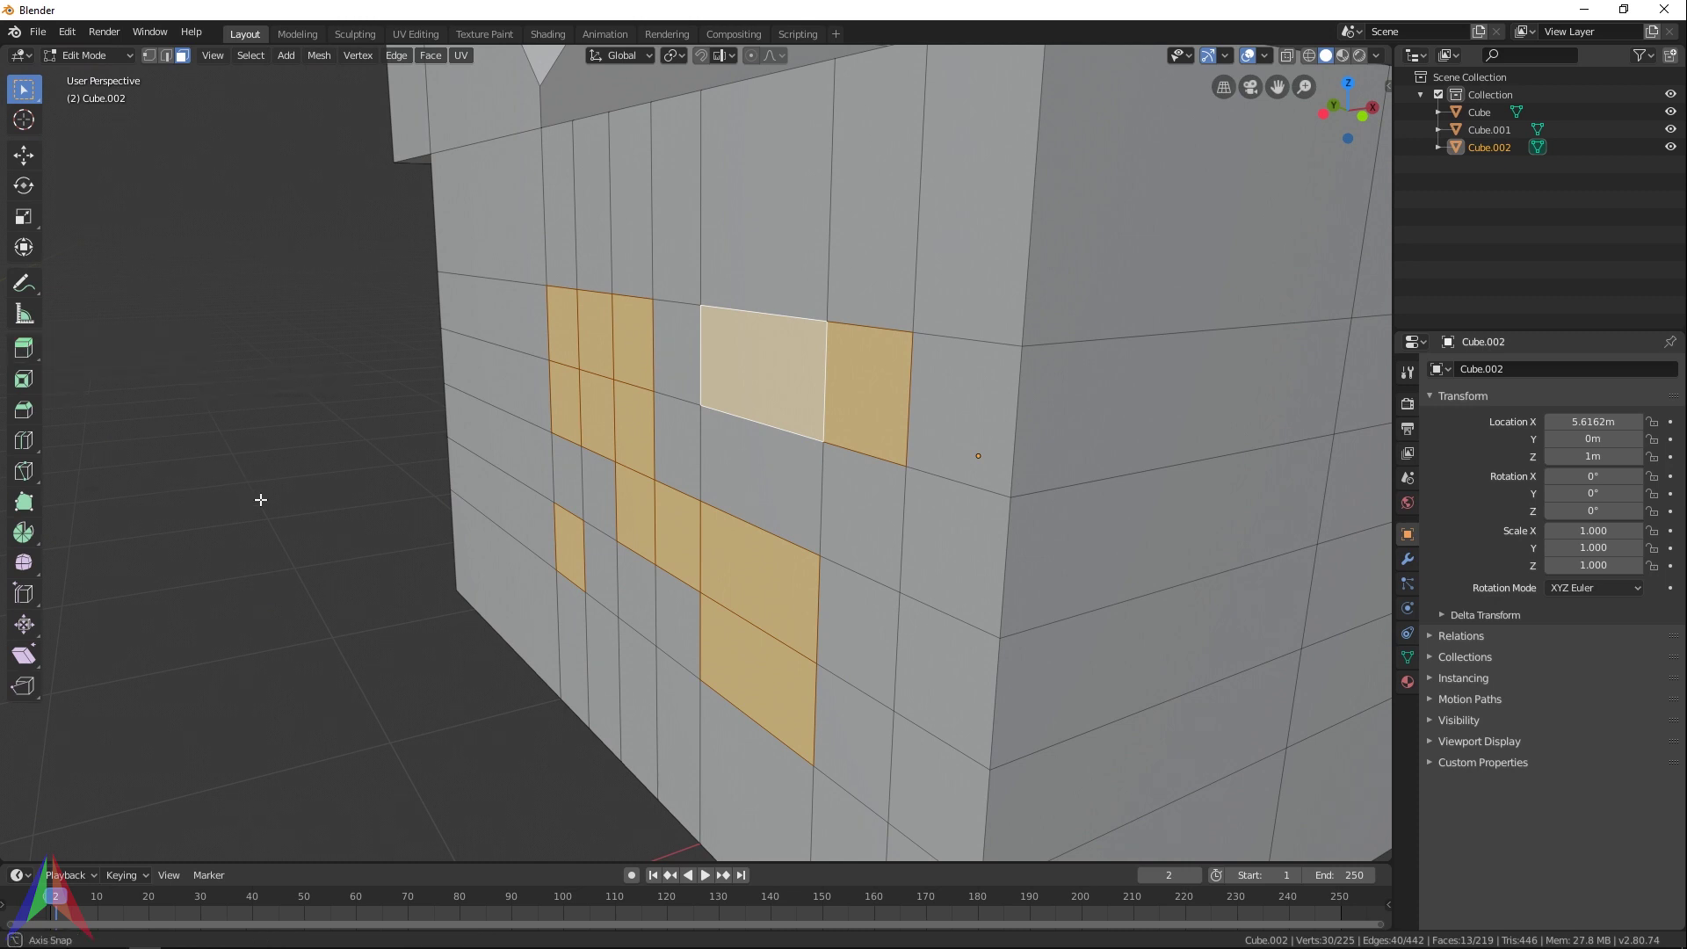
Extrude the selected faces inward, slide them along Y, and return to Object Mode
{"action": "key", "text": "e"}
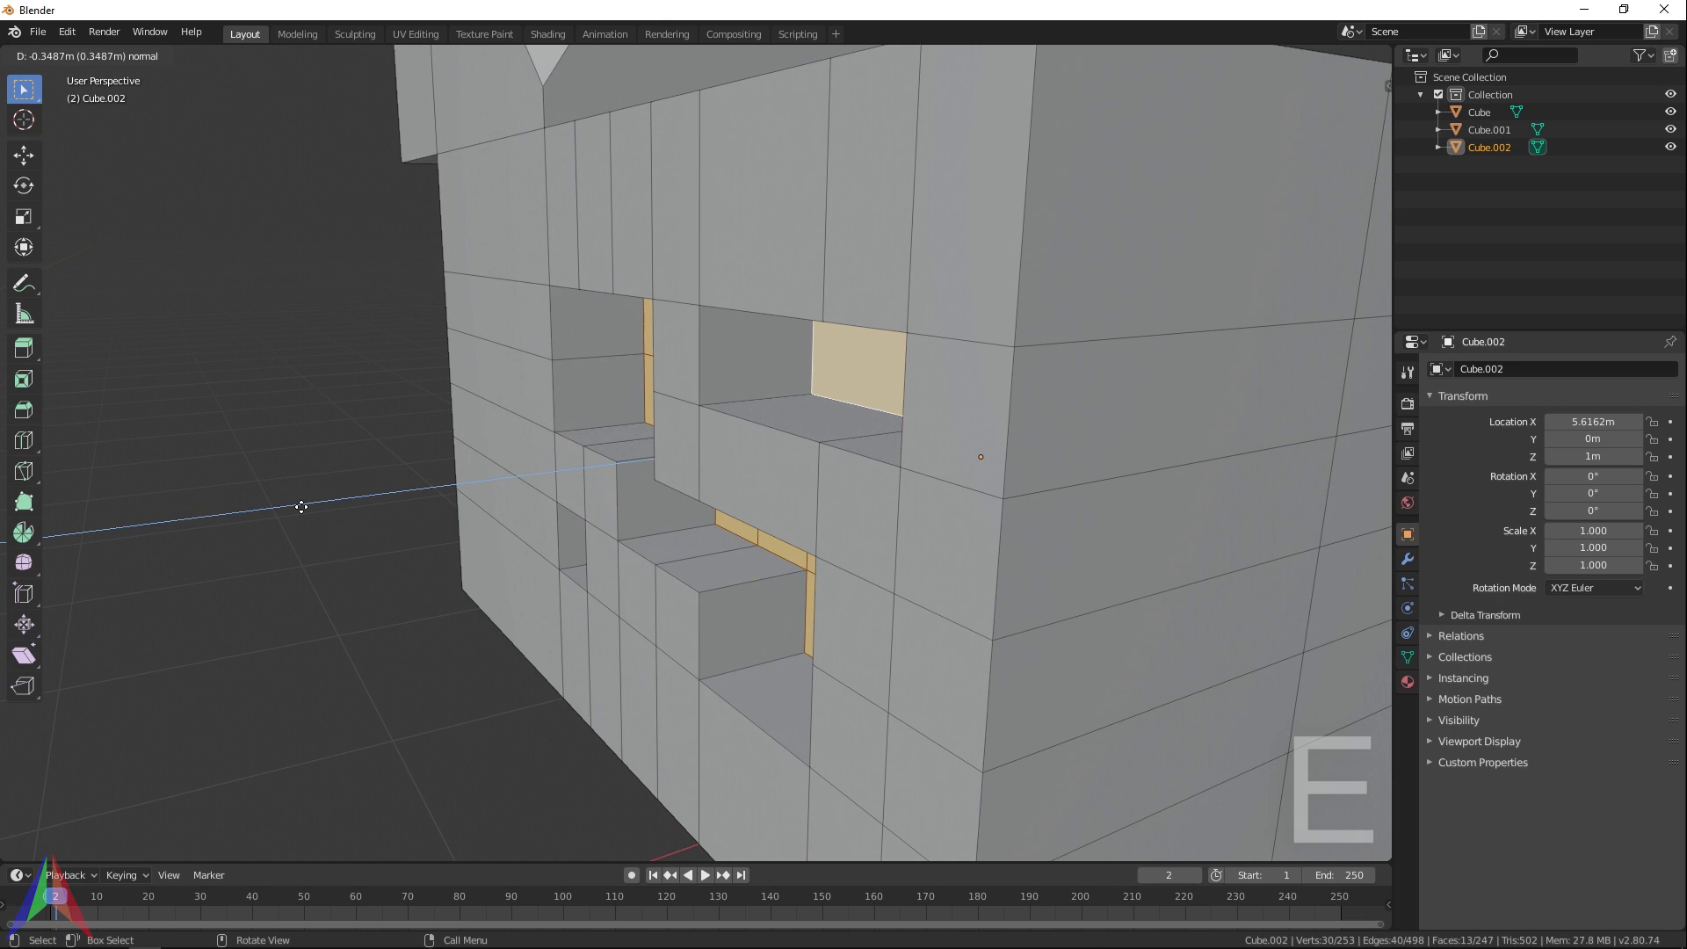
{"action": "left_click", "coordinate": [366, 501]}
{"action": "middle_click_drag", "start_coordinate": [366, 501], "coordinate": [864, 459]}
{"action": "scroll", "coordinate": [790, 308], "scroll_direction": "up", "scroll_amount": 1}
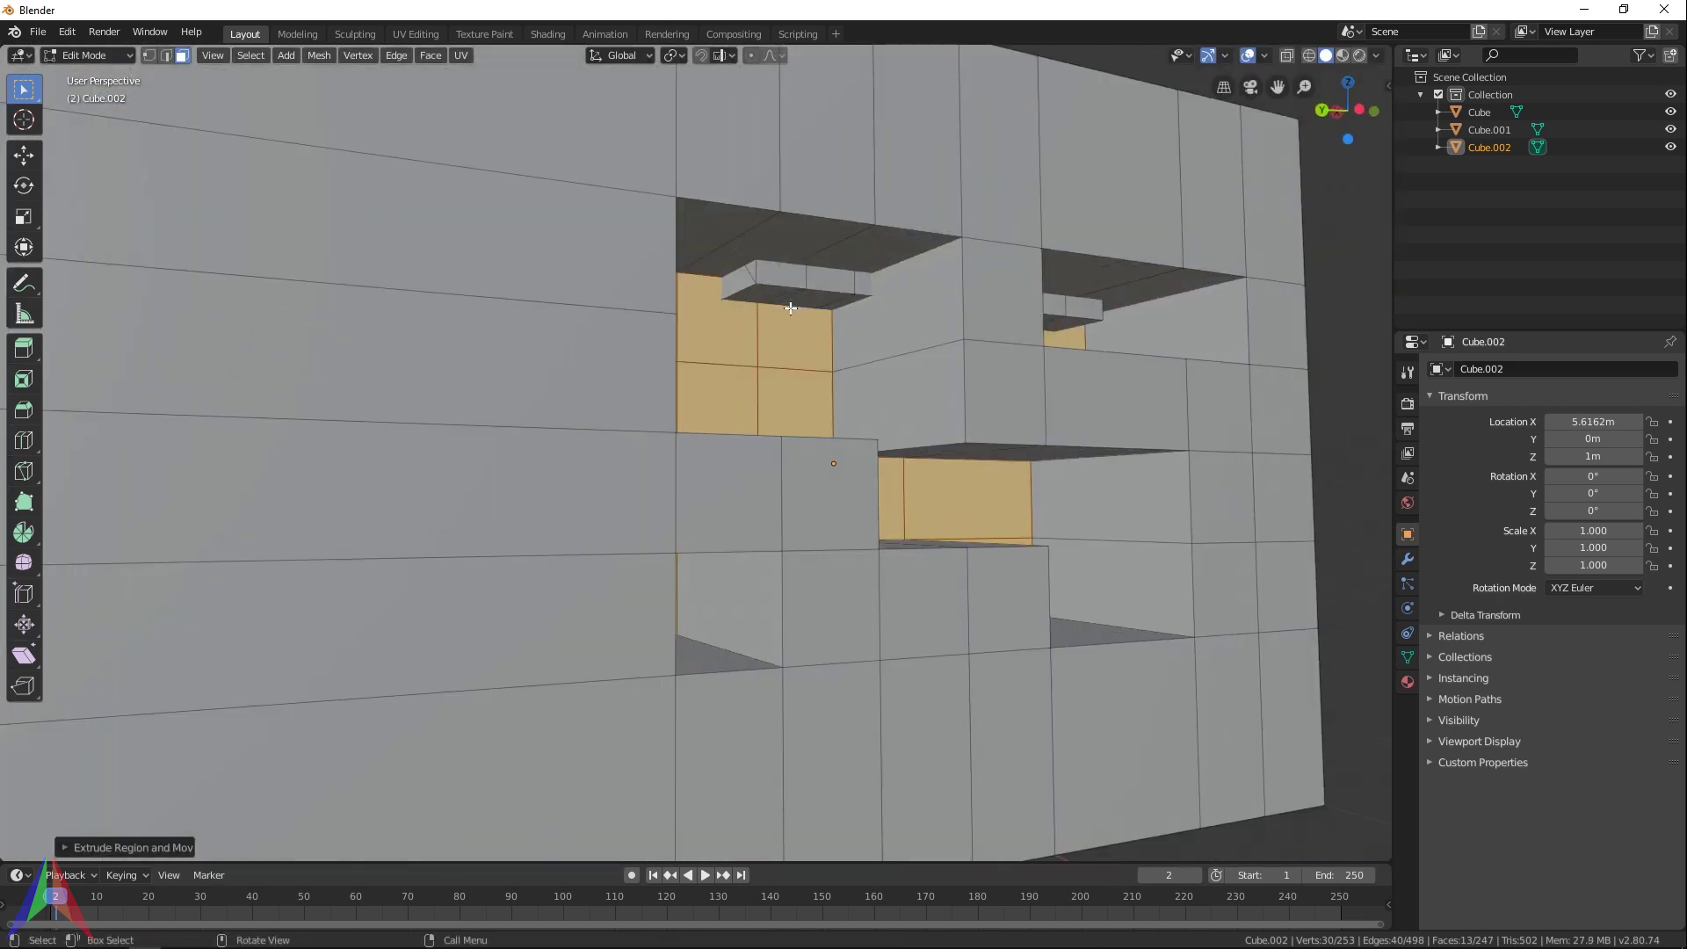
{"action": "middle_click_drag", "start_coordinate": [836, 301], "coordinate": [887, 548]}
{"action": "key", "text": "g"}
{"action": "key", "text": "y"}
{"action": "left_click", "coordinate": [887, 430]}
{"action": "key", "text": "Tab"}
Inspect the test block and then delete it
{"action": "scroll", "coordinate": [954, 519], "scroll_direction": "down", "scroll_amount": 3}
{"action": "middle_click_drag", "start_coordinate": [905, 471], "coordinate": [493, 430]}
{"action": "key", "text": "x"}
{"action": "left_click", "coordinate": [731, 377]}
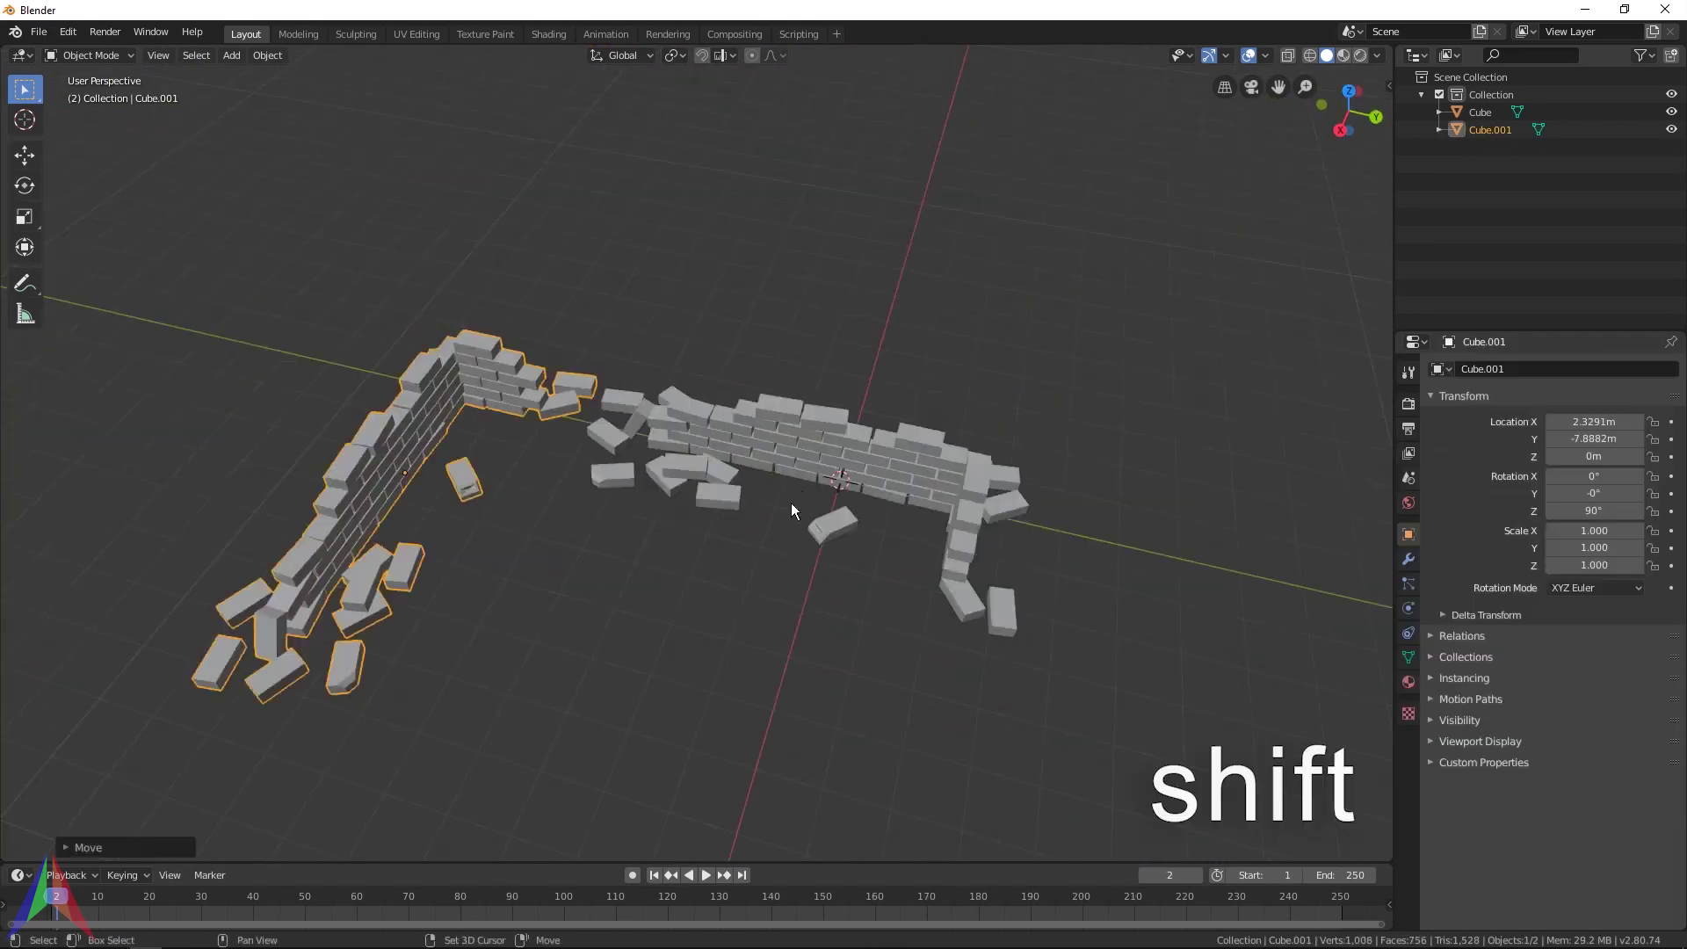
Duplicate both brick walls and rotate the copies 180°
{"action": "left_click", "coordinate": [815, 435], "text": "shift"}
{"action": "middle_click_drag", "start_coordinate": [815, 435], "coordinate": [782, 414], "text": "shift"}
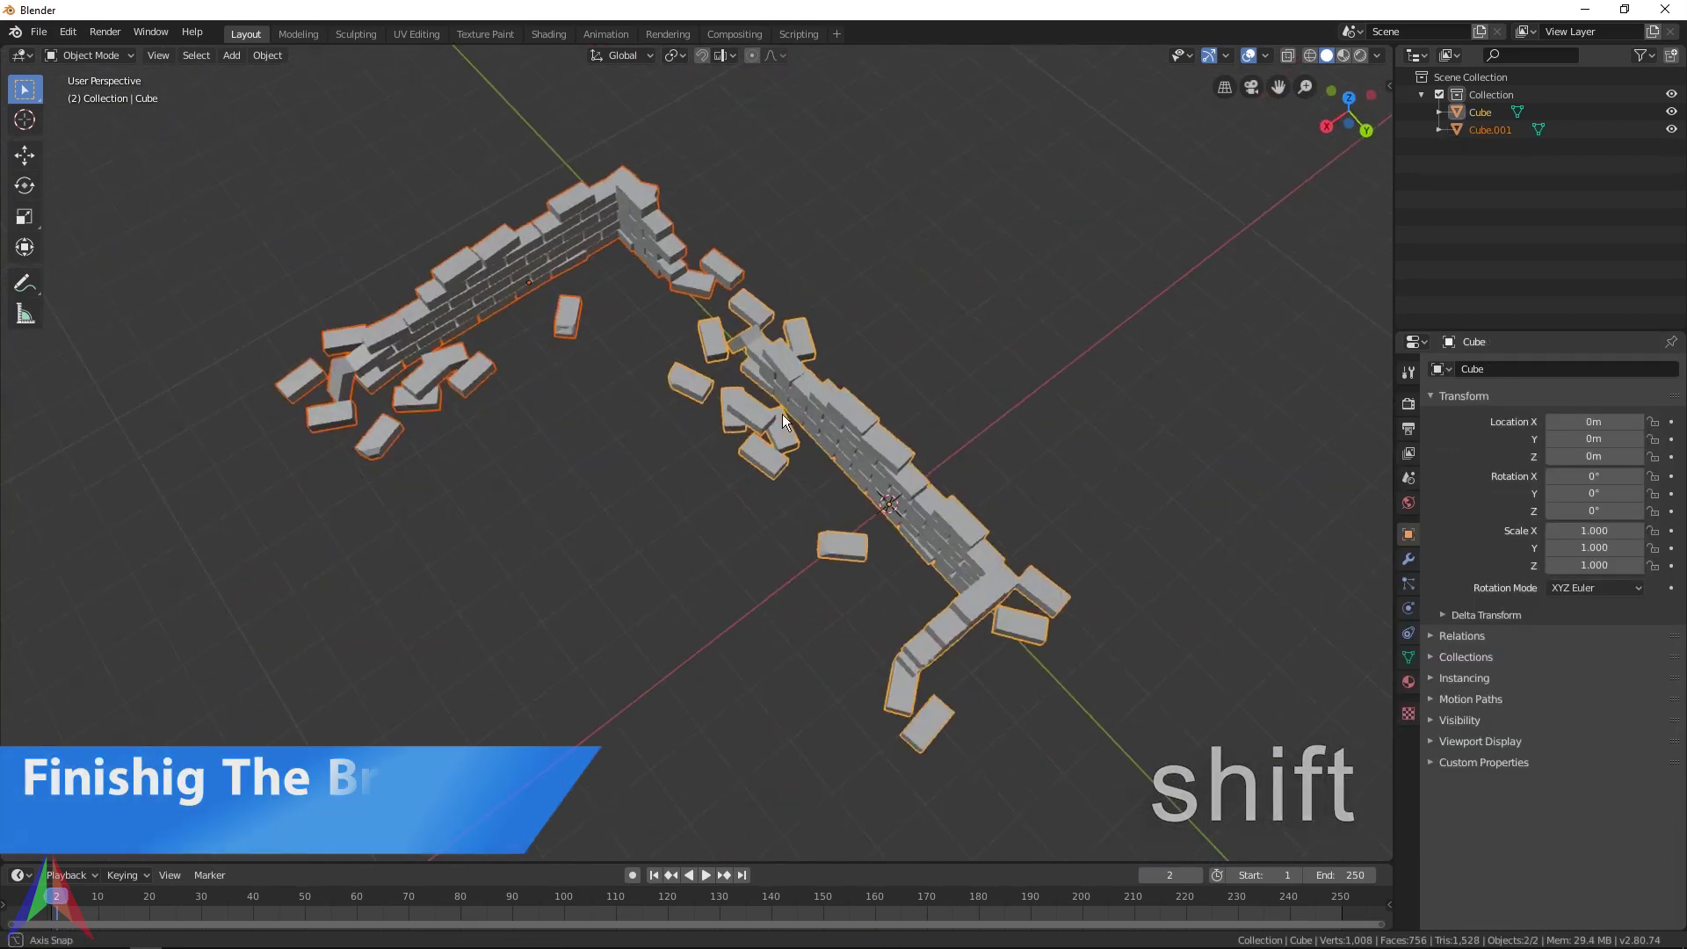
{"action": "key", "text": "shift+d"}
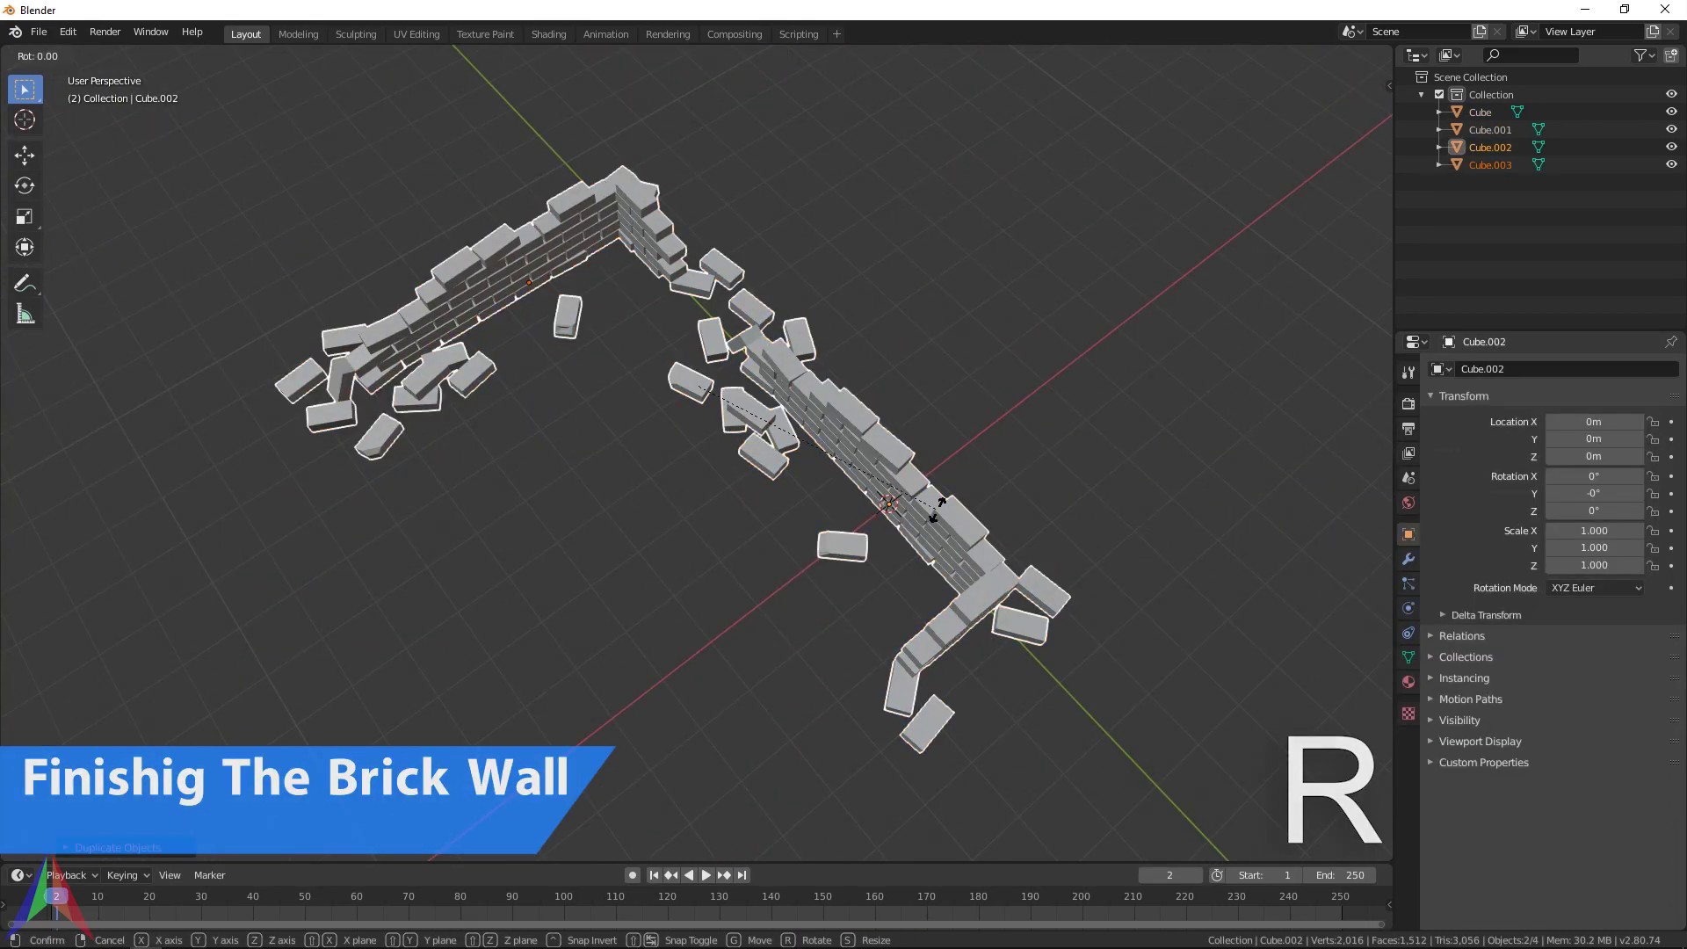
{"action": "type", "text": "80"}
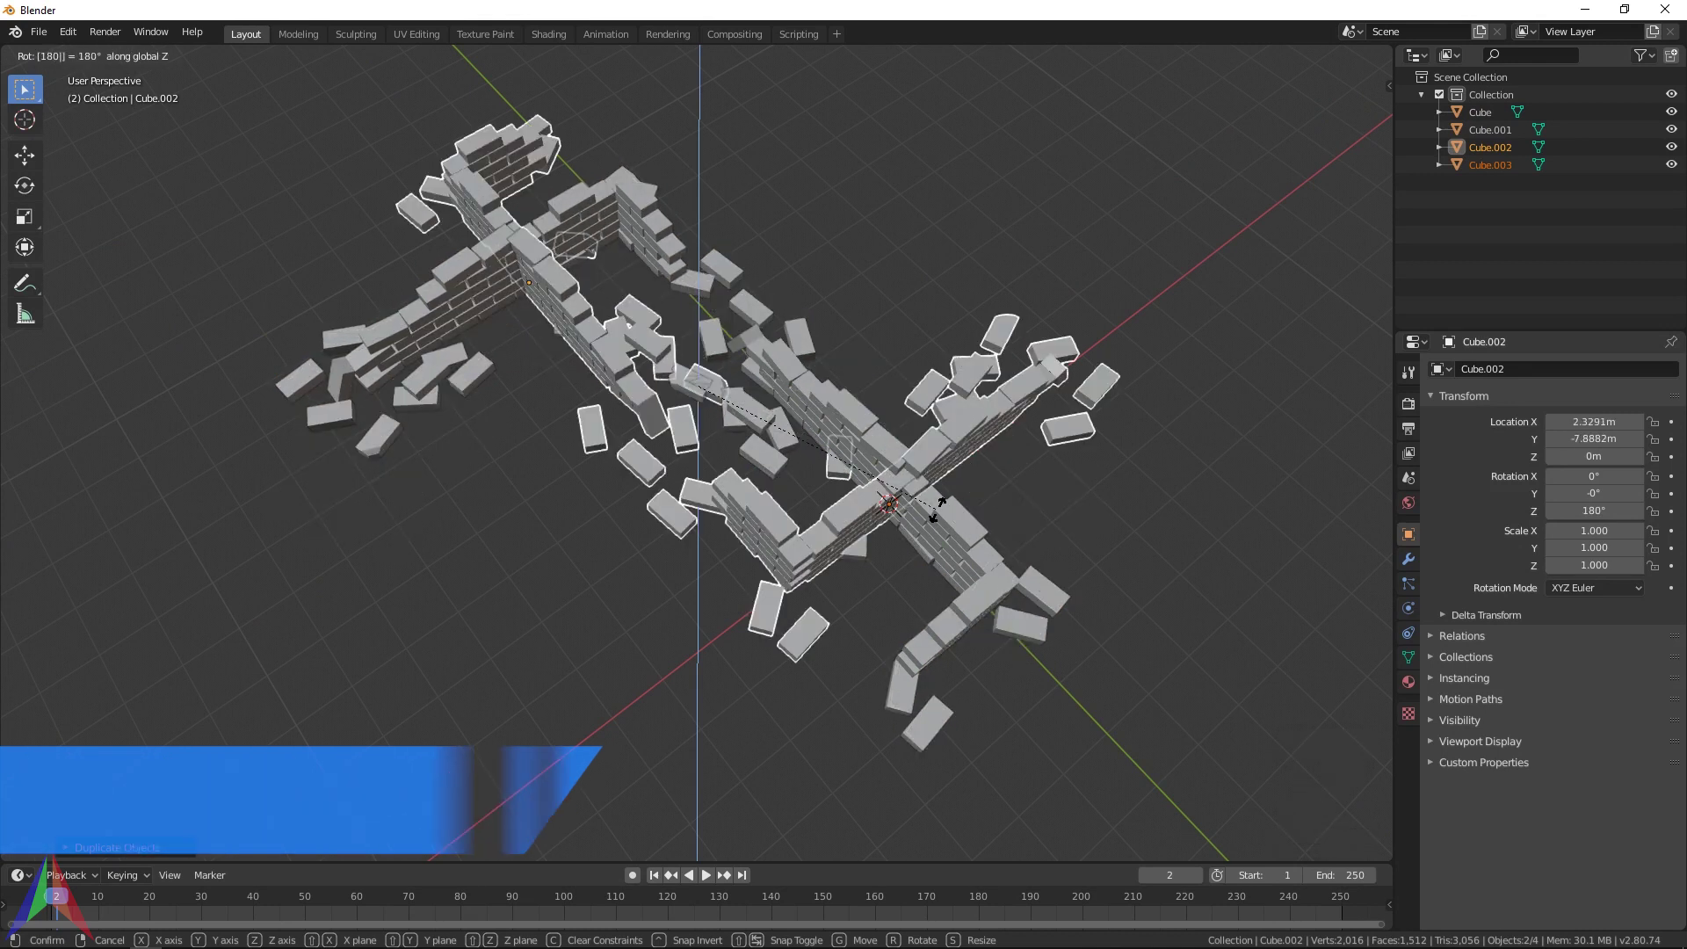
{"action": "key", "text": "Return"}
From top view, move the copied walls opposite the originals to close the square enclosure
{"action": "middle_click_drag", "start_coordinate": [937, 509], "coordinate": [636, 597]}
{"action": "key", "text": "KP_7"}
{"action": "scroll", "coordinate": [803, 461], "scroll_direction": "down", "scroll_amount": 1}
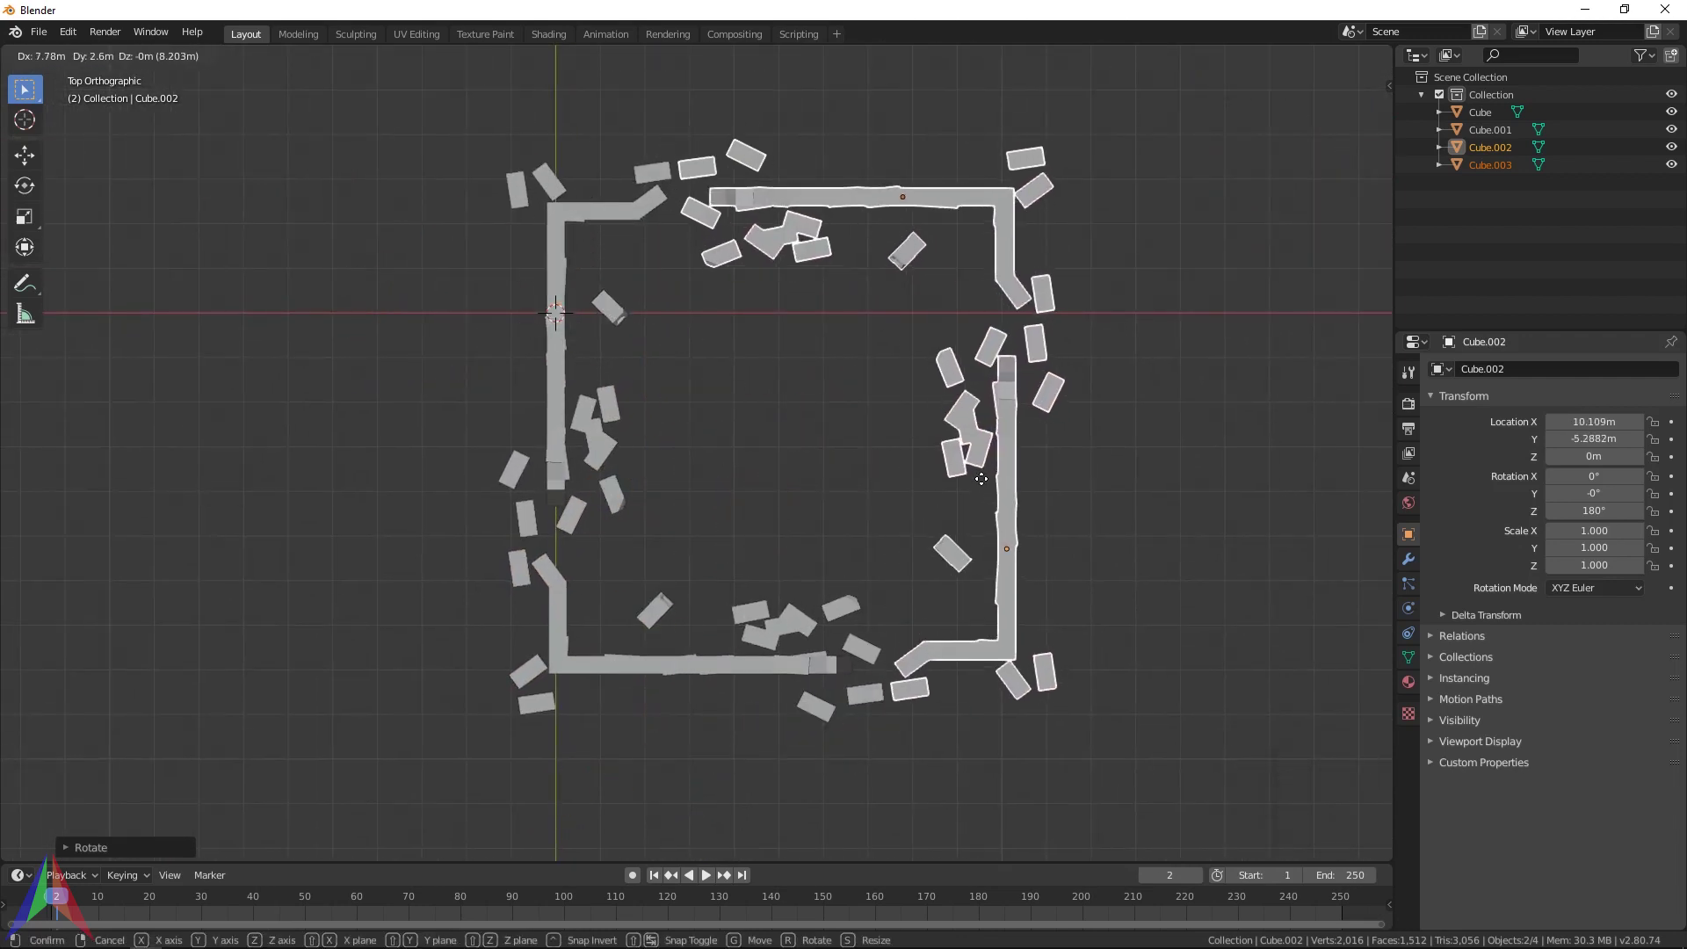
{"action": "middle_click_drag", "start_coordinate": [986, 494], "coordinate": [905, 520]}
{"action": "key", "text": "alt+a"}
{"action": "scroll", "coordinate": [708, 552], "scroll_direction": "up", "scroll_amount": 4}
{"action": "middle_click_drag", "start_coordinate": [702, 552], "coordinate": [536, 450]}
{"action": "scroll", "coordinate": [547, 422], "scroll_direction": "up", "scroll_amount": 3}
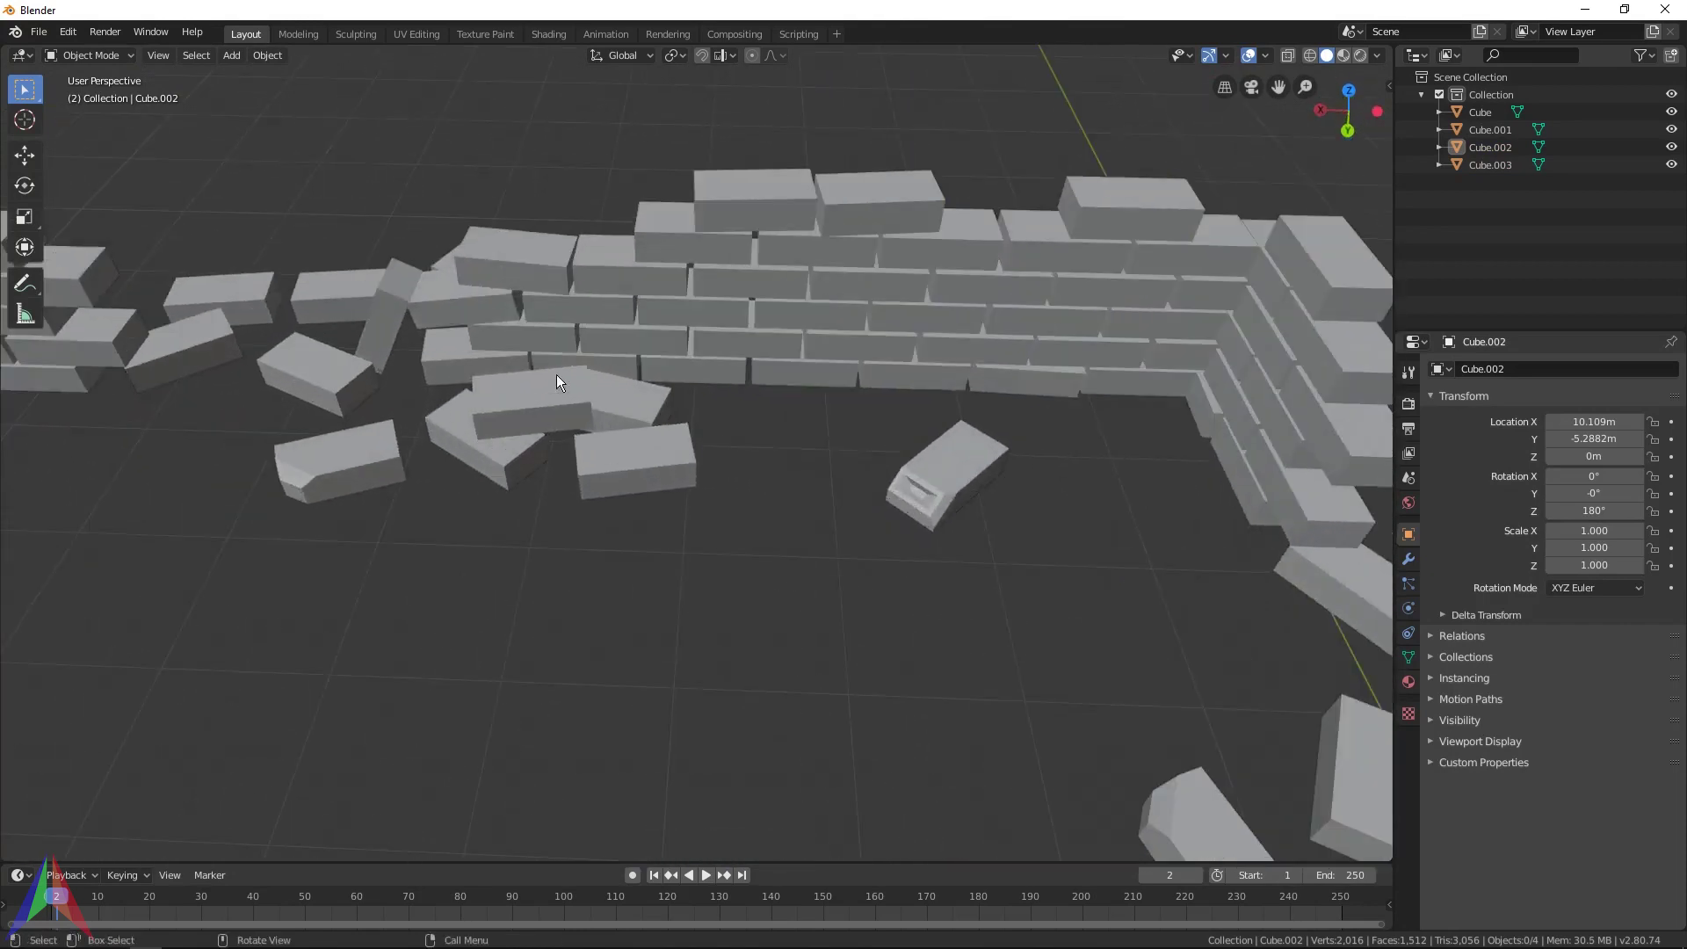
{"action": "left_click", "coordinate": [556, 374]}
{"action": "middle_click_drag", "start_coordinate": [556, 375], "coordinate": [416, 345]}
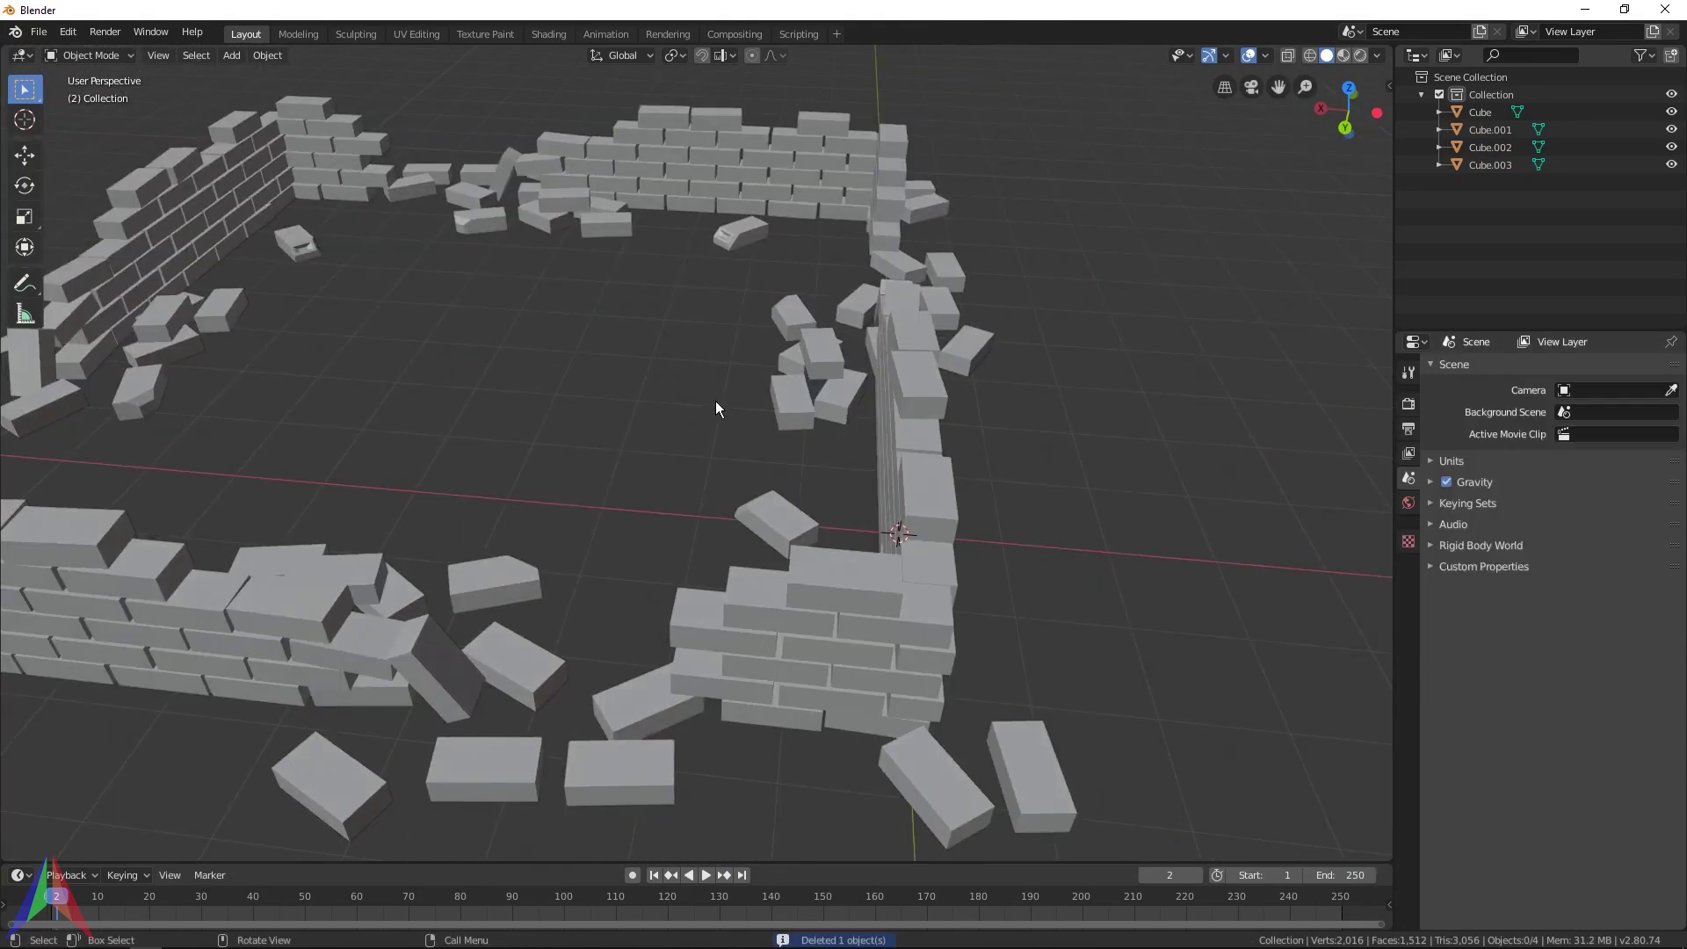
Add a mesh plane and scale it to about 20.119 as the ground
{"action": "key", "text": "shift+a"}
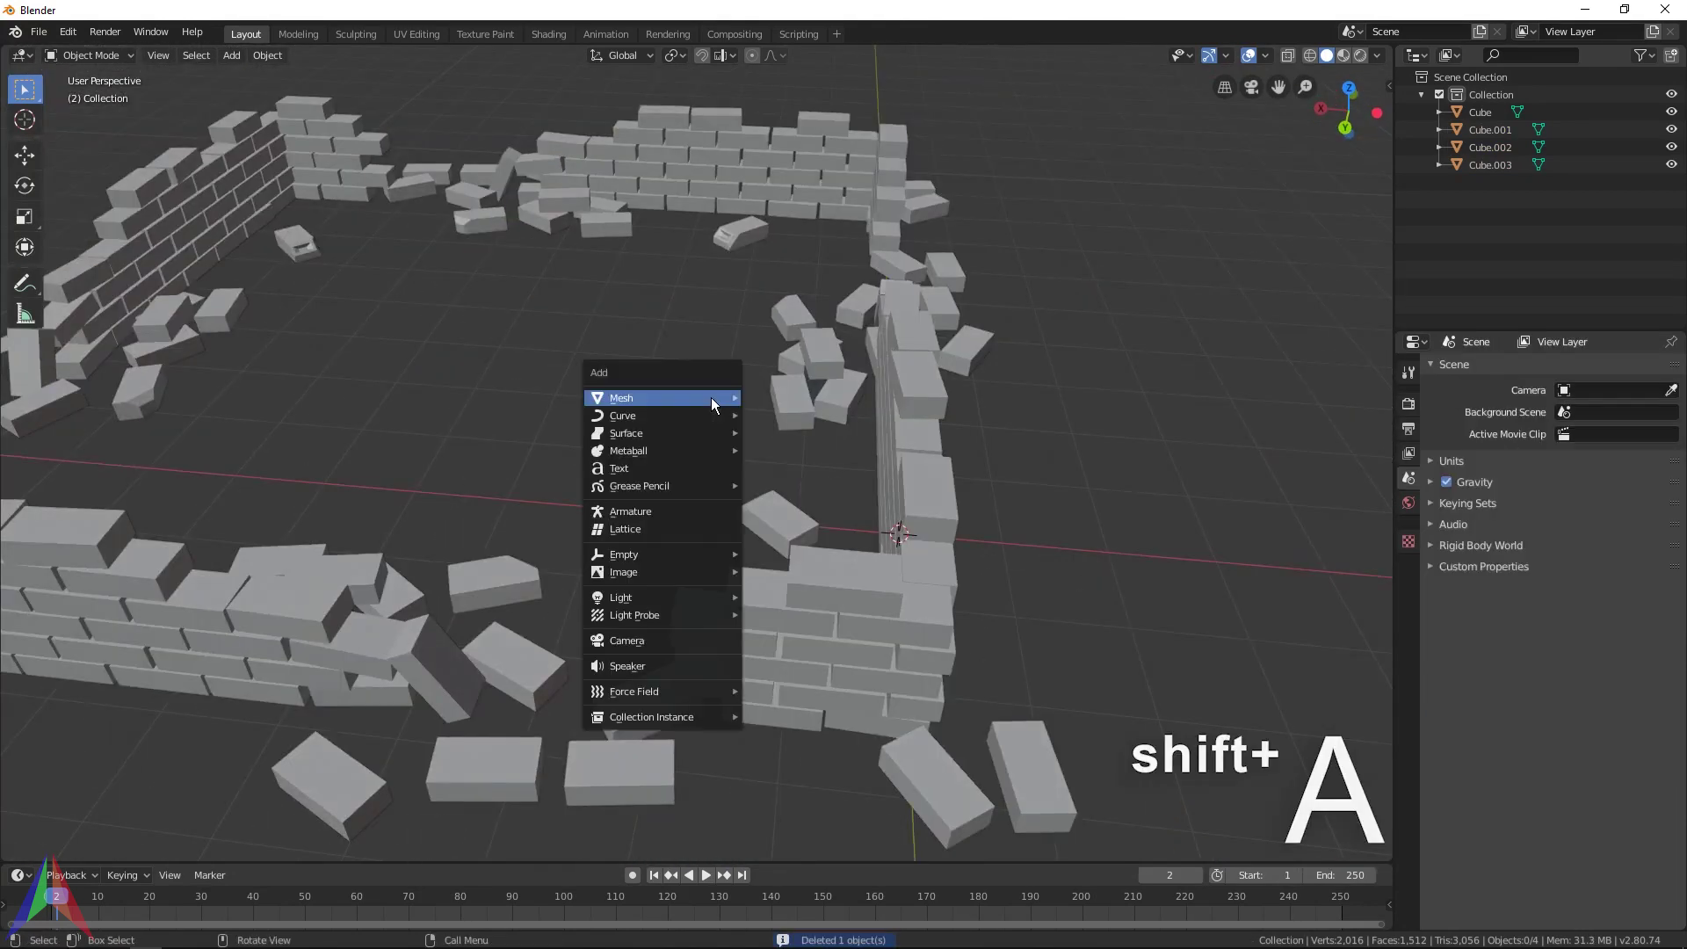
{"action": "mouse_move", "coordinate": [710, 397]}
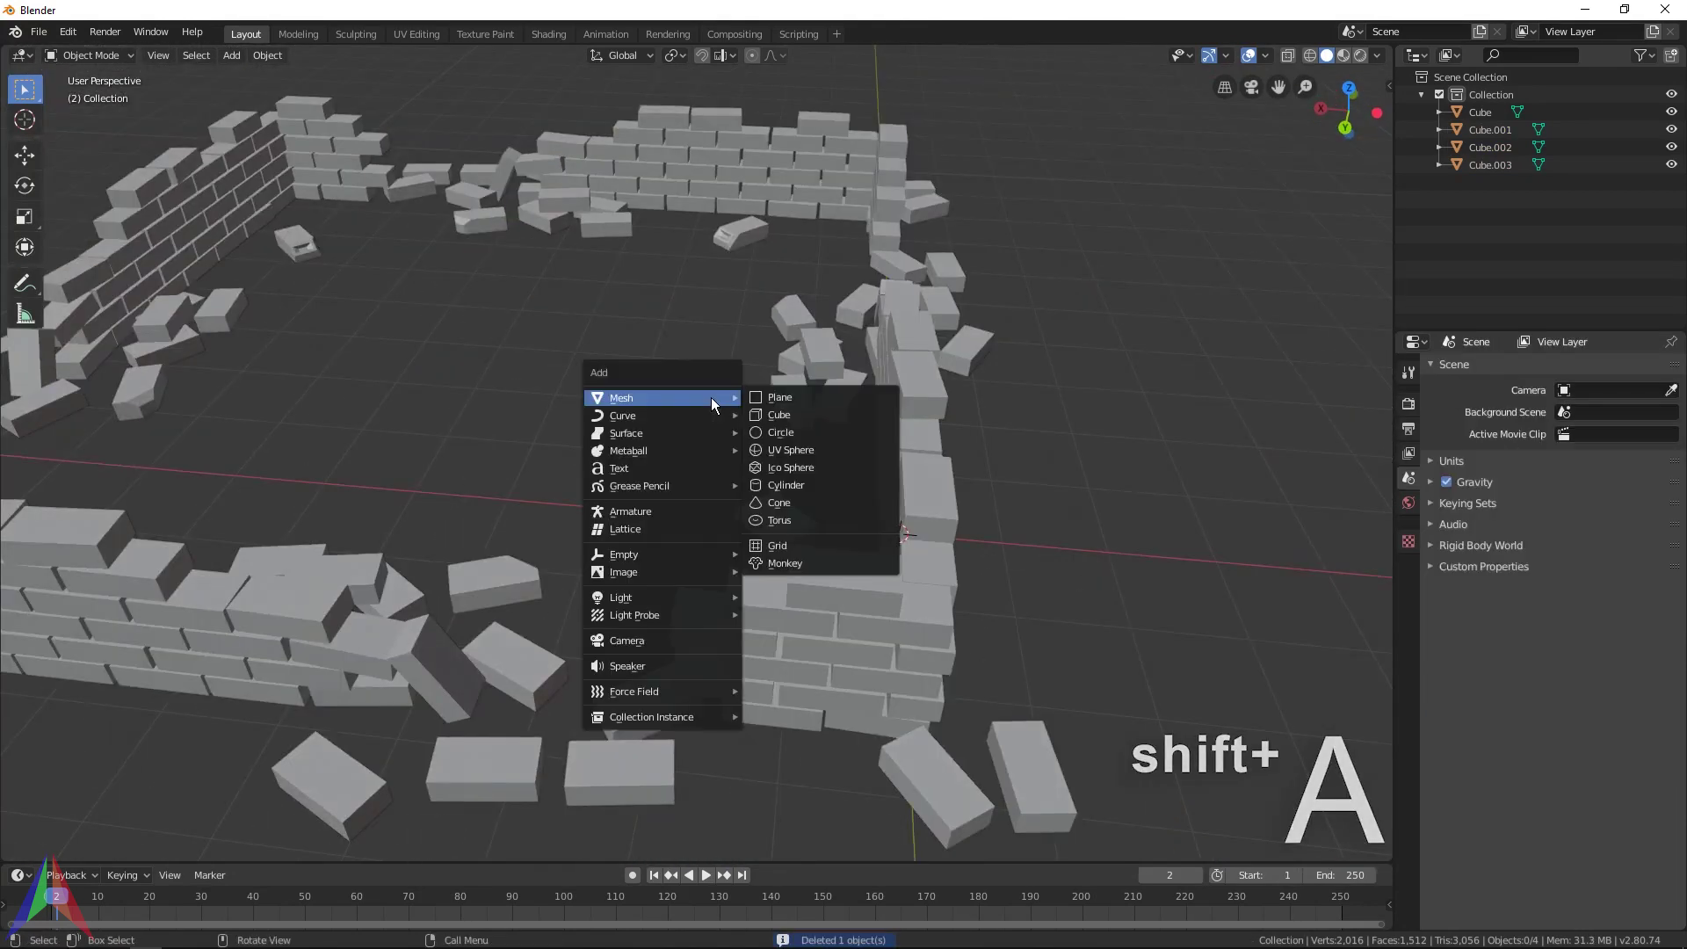
{"action": "left_click", "coordinate": [782, 398]}
{"action": "scroll", "coordinate": [782, 401], "scroll_direction": "down", "scroll_amount": 6}
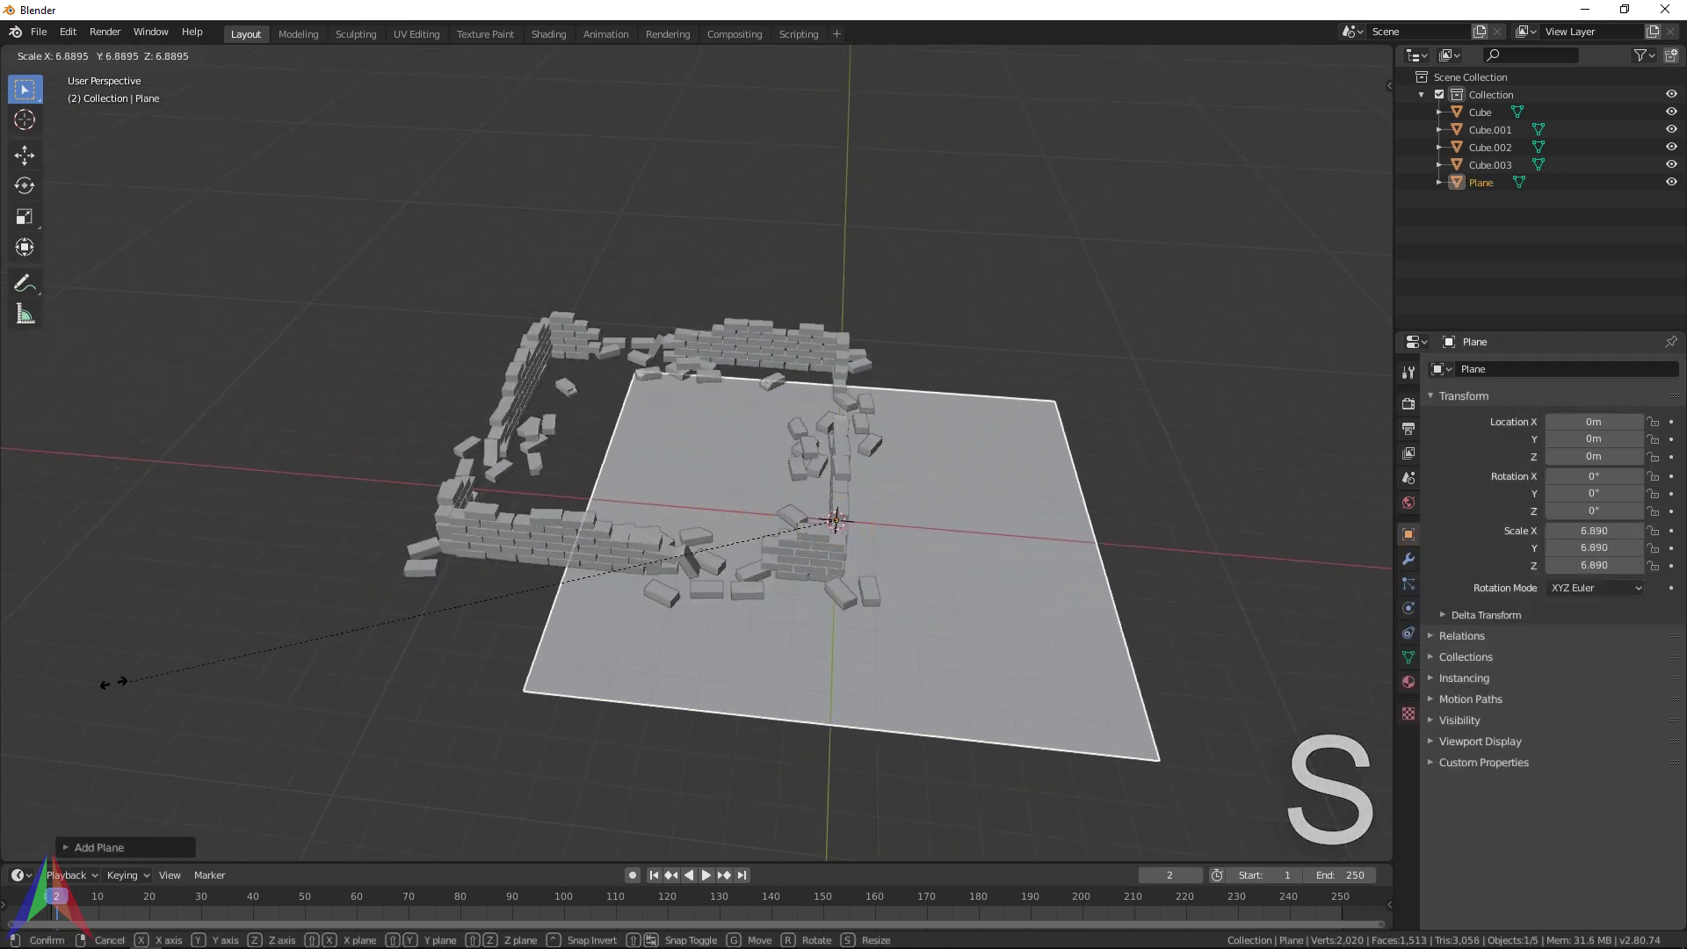
{"action": "key", "text": "s"}
{"action": "left_click", "coordinate": [352, 571]}
Orbit and zoom around the ruined walls on the ground plane to inspect the enclosure
{"action": "middle_click_drag", "start_coordinate": [679, 494], "coordinate": [839, 432]}
{"action": "scroll", "coordinate": [762, 480], "scroll_direction": "up", "scroll_amount": 5}
{"action": "middle_click_drag", "start_coordinate": [721, 503], "coordinate": [836, 427]}
{"action": "scroll", "coordinate": [672, 217], "scroll_direction": "up", "scroll_amount": 1}
{"action": "middle_click_drag", "start_coordinate": [671, 216], "coordinate": [646, 397]}
{"action": "scroll", "coordinate": [777, 369], "scroll_direction": "up", "scroll_amount": 2}
{"action": "left_click", "coordinate": [777, 368]}
{"action": "middle_click_drag", "start_coordinate": [777, 368], "coordinate": [952, 503]}
{"action": "scroll", "coordinate": [823, 352], "scroll_direction": "up", "scroll_amount": 2}
{"action": "scroll", "coordinate": [751, 424], "scroll_direction": "down", "scroll_amount": 3}
{"action": "scroll", "coordinate": [953, 503], "scroll_direction": "up", "scroll_amount": 3}
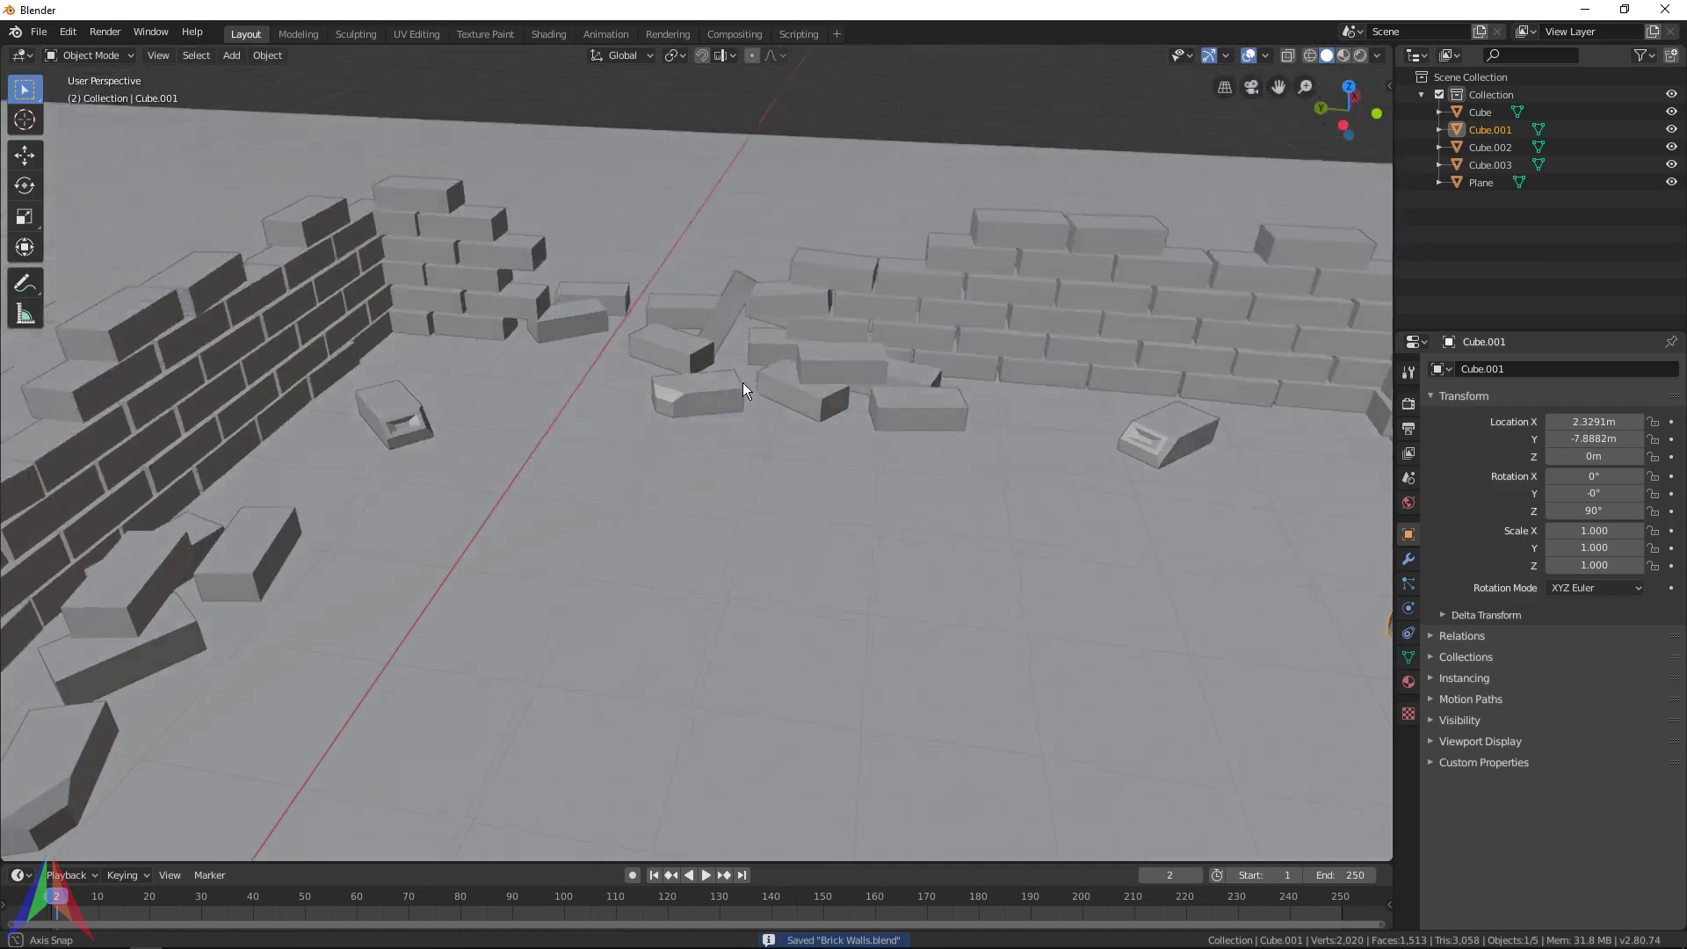
{"action": "scroll", "coordinate": [742, 382], "scroll_direction": "down", "scroll_amount": 3}
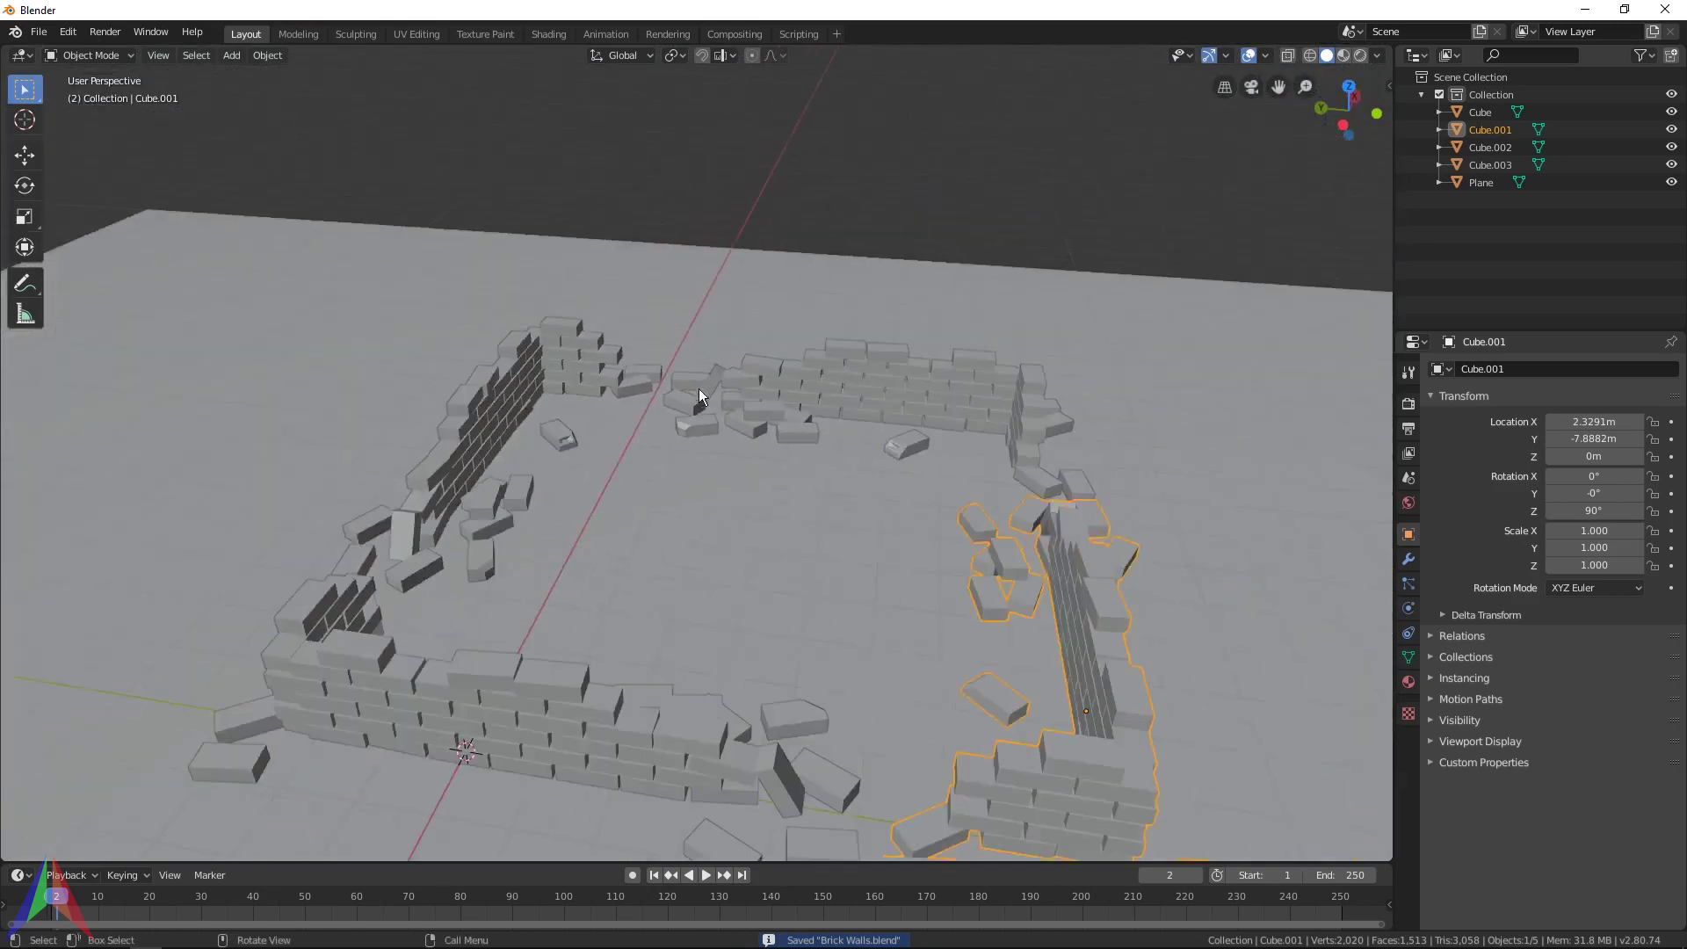
{"action": "middle_click_drag", "start_coordinate": [699, 388], "coordinate": [764, 325]}
{"action": "scroll", "coordinate": [764, 325], "scroll_direction": "up", "scroll_amount": 3}
{"action": "scroll", "coordinate": [787, 475], "scroll_direction": "down", "scroll_amount": 2}
{"action": "middle_click_drag", "start_coordinate": [787, 478], "coordinate": [805, 353], "text": "shift"}
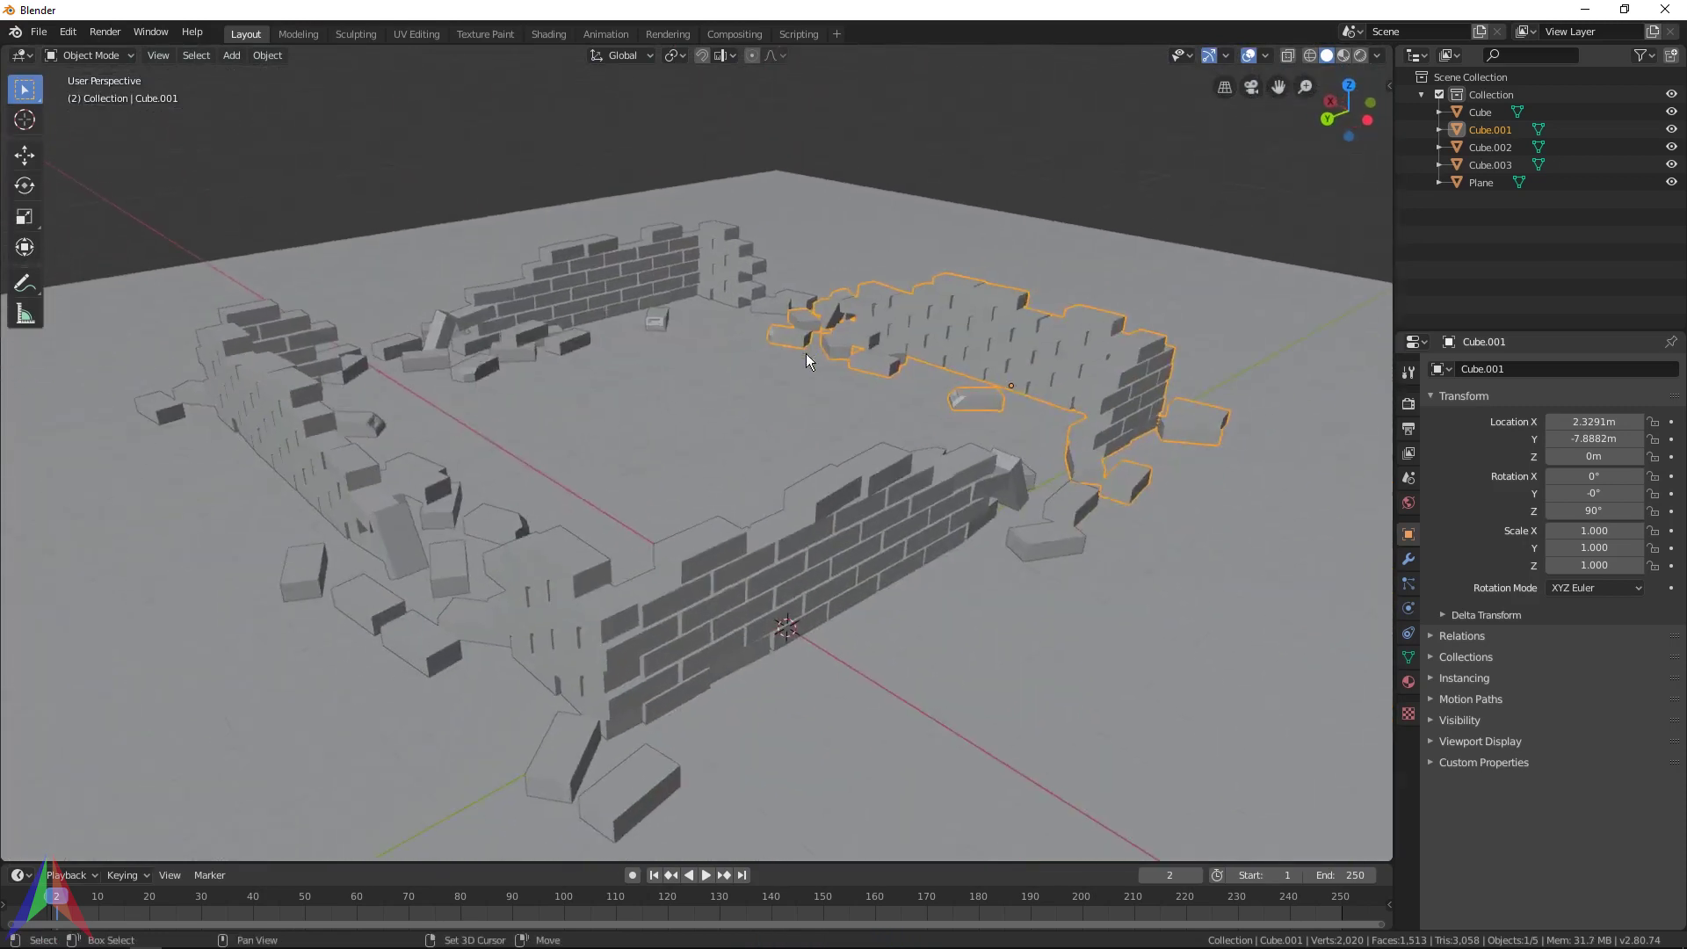
{"action": "scroll", "coordinate": [630, 262], "scroll_direction": "up", "scroll_amount": 4}
{"action": "left_click", "coordinate": [557, 160]}
{"action": "middle_click_drag", "start_coordinate": [555, 160], "coordinate": [668, 478], "text": "shift"}
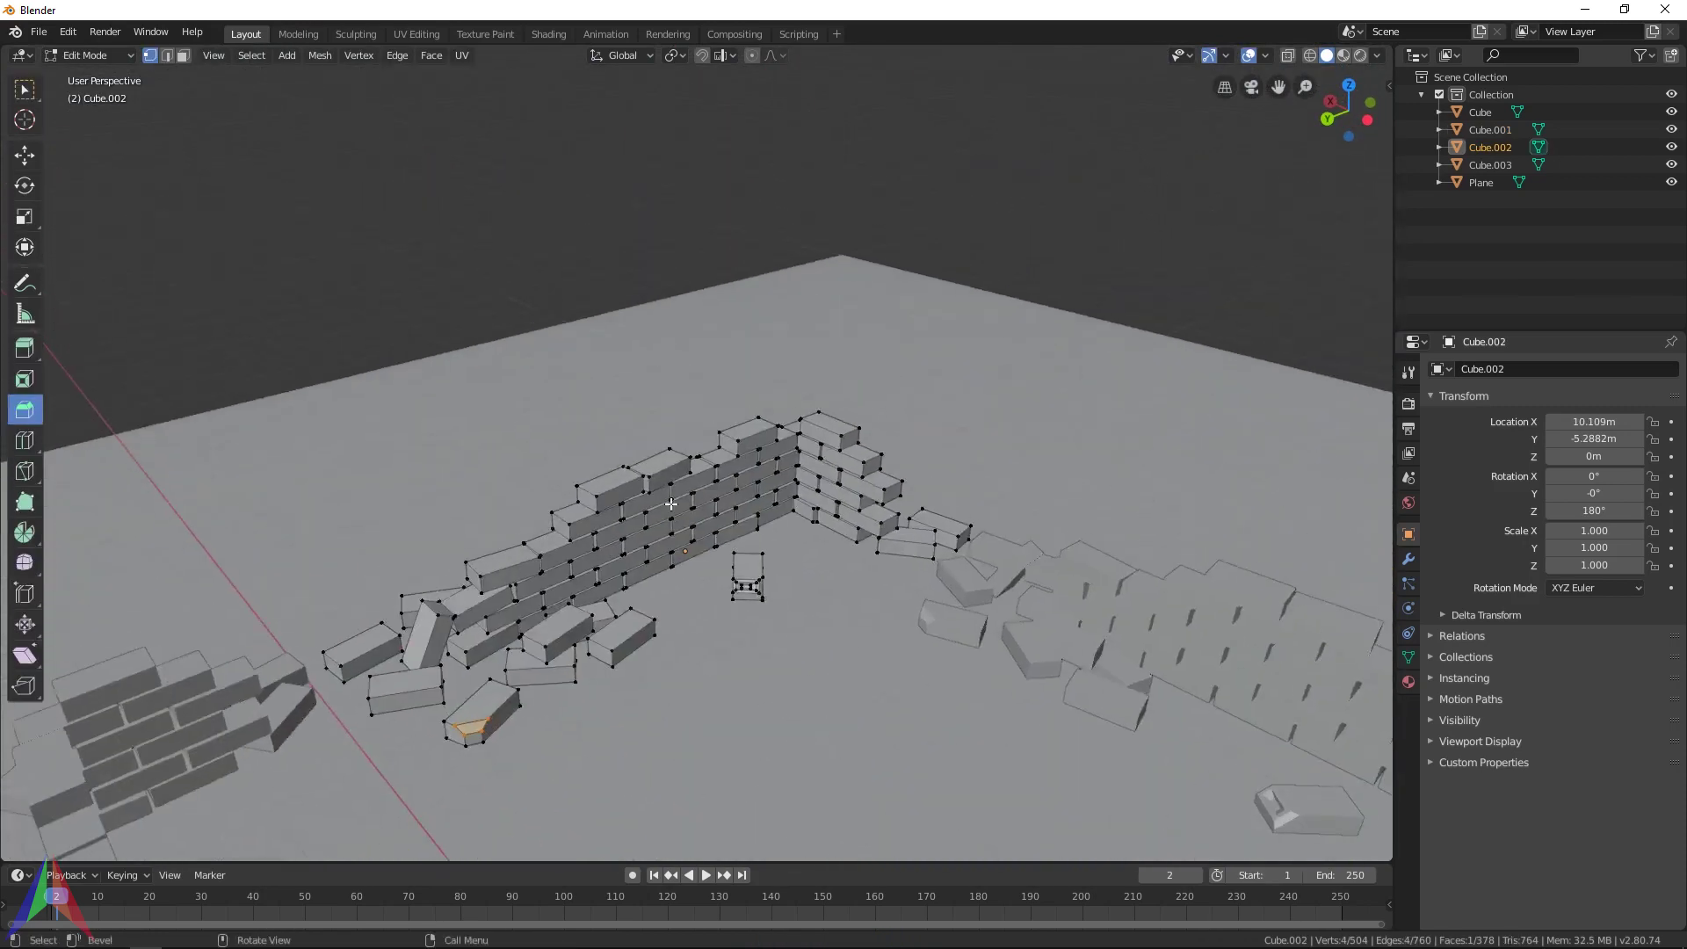
{"action": "scroll", "coordinate": [730, 544], "scroll_direction": "up", "scroll_amount": 4}
{"action": "middle_click_drag", "start_coordinate": [723, 528], "coordinate": [817, 355], "text": "shift"}
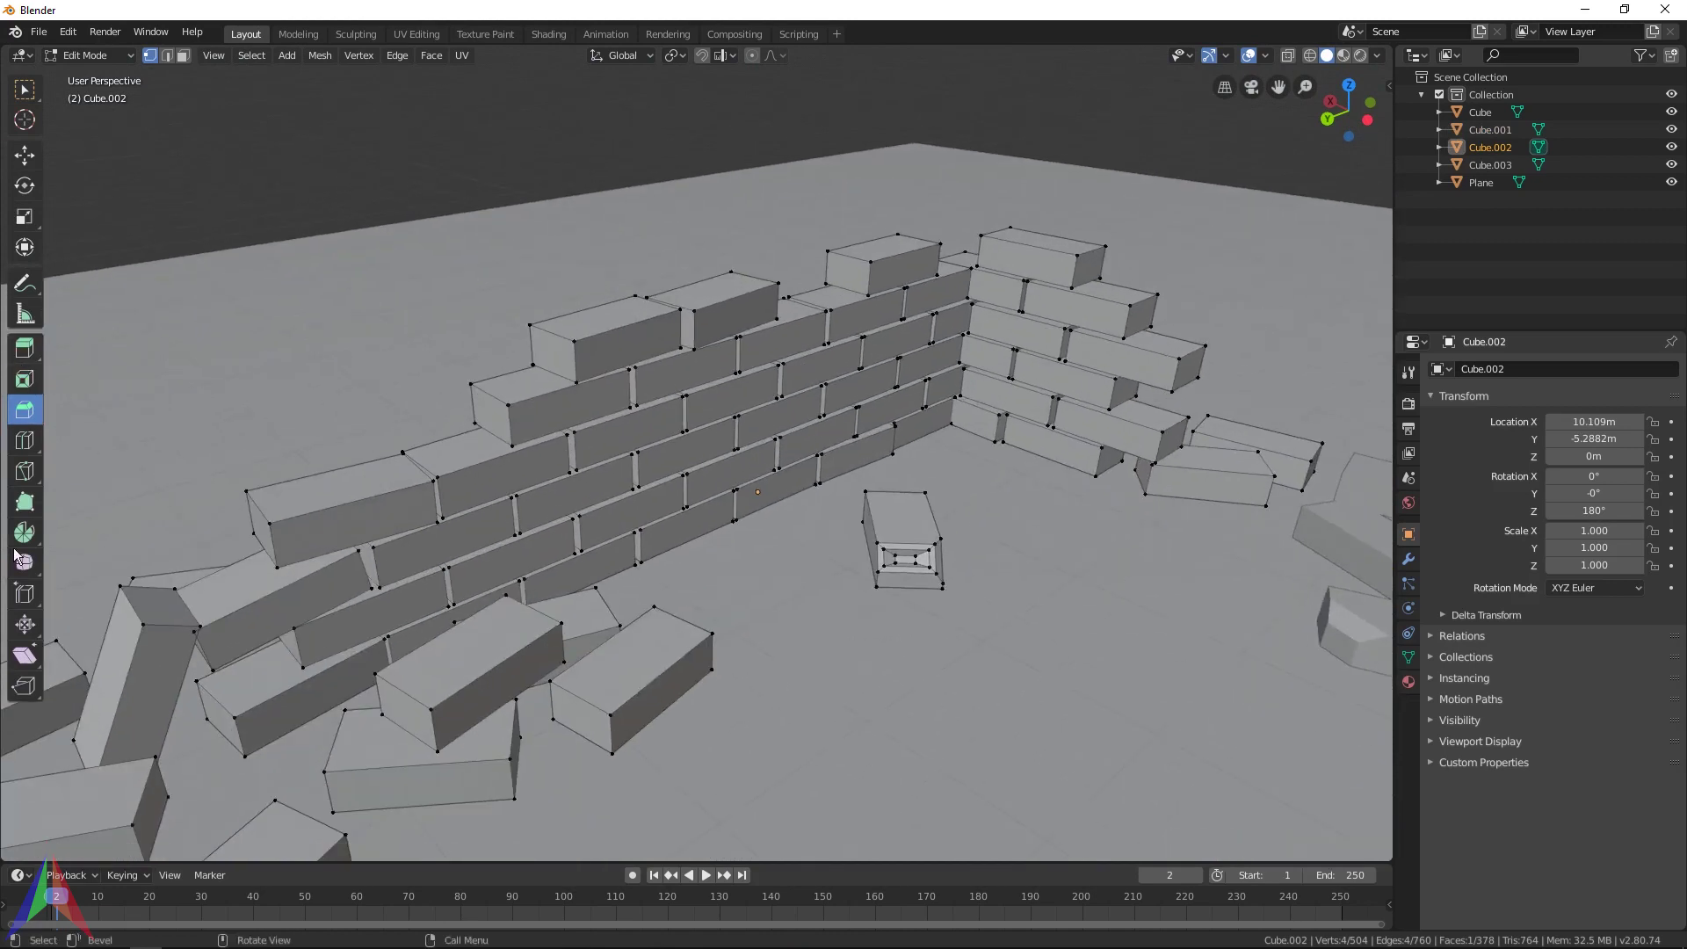
{"action": "key", "text": "Tab"}
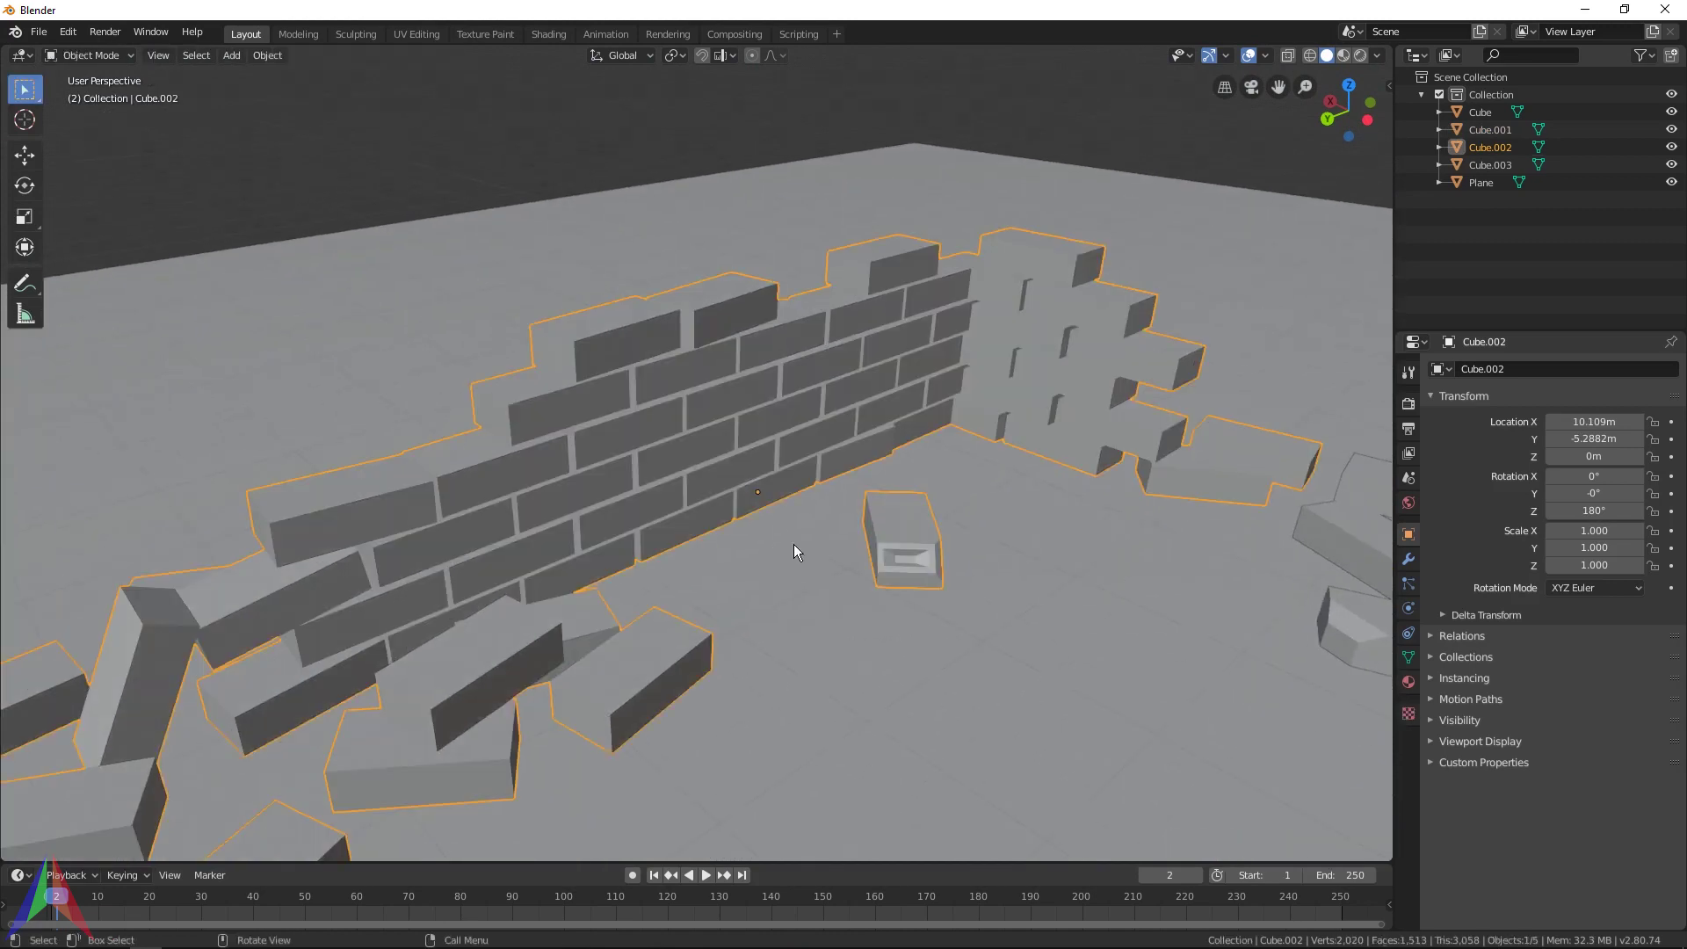
{"action": "scroll", "coordinate": [793, 545], "scroll_direction": "down", "scroll_amount": 6}
{"action": "scroll", "coordinate": [972, 556], "scroll_direction": "down", "scroll_amount": 2}
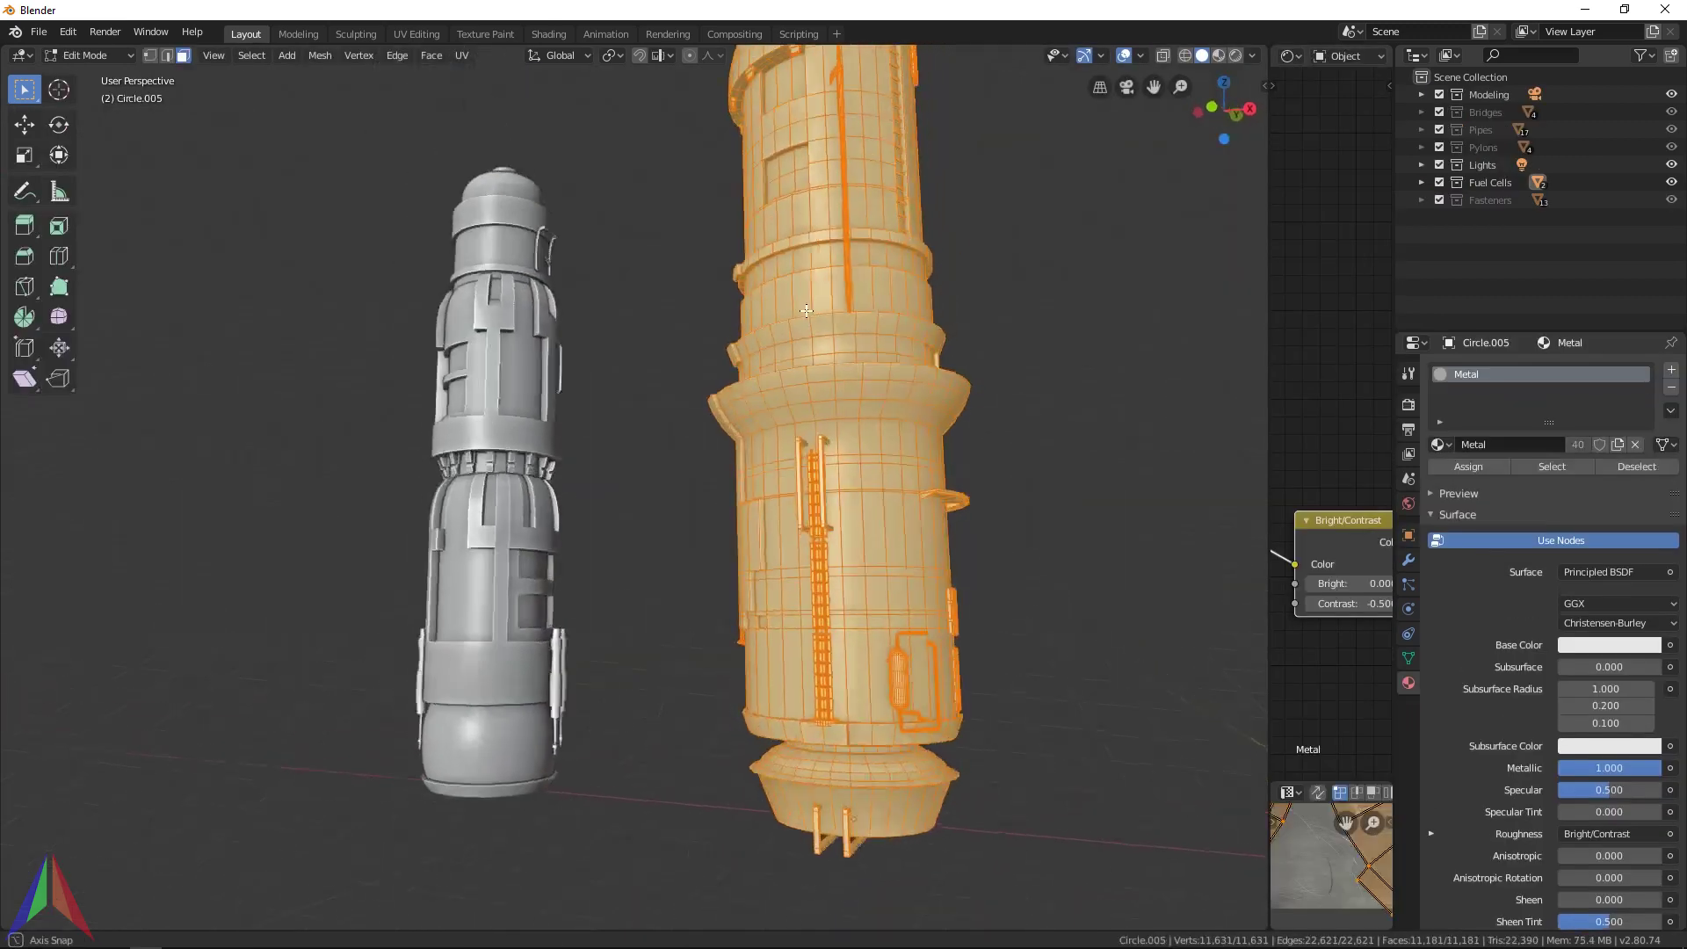
{"action": "middle_click_drag", "start_coordinate": [805, 310], "coordinate": [879, 352]}
{"action": "scroll", "coordinate": [779, 382], "scroll_direction": "up", "scroll_amount": 2}
{"action": "key", "text": "Tab"}
{"action": "scroll", "coordinate": [777, 383], "scroll_direction": "up", "scroll_amount": 3}
{"action": "middle_click_drag", "start_coordinate": [777, 383], "coordinate": [1186, 467]}
{"action": "key", "text": "Tab"}
{"action": "middle_click_drag", "start_coordinate": [975, 285], "coordinate": [788, 559], "text": "shift"}
{"action": "scroll", "coordinate": [829, 546], "scroll_direction": "up", "scroll_amount": 1}
{"action": "scroll", "coordinate": [462, 372], "scroll_direction": "up", "scroll_amount": 1}
{"action": "left_click", "coordinate": [462, 372]}
{"action": "middle_click_drag", "start_coordinate": [462, 373], "coordinate": [543, 334]}
{"action": "scroll", "coordinate": [530, 362], "scroll_direction": "down", "scroll_amount": 2}
{"action": "middle_click_drag", "start_coordinate": [518, 615], "coordinate": [535, 233], "text": "shift"}
{"action": "scroll", "coordinate": [596, 420], "scroll_direction": "up", "scroll_amount": 1}
{"action": "middle_click_drag", "start_coordinate": [595, 420], "coordinate": [621, 293]}
{"action": "scroll", "coordinate": [620, 308], "scroll_direction": "down", "scroll_amount": 4}
{"action": "middle_click_drag", "start_coordinate": [588, 437], "coordinate": [595, 638]}
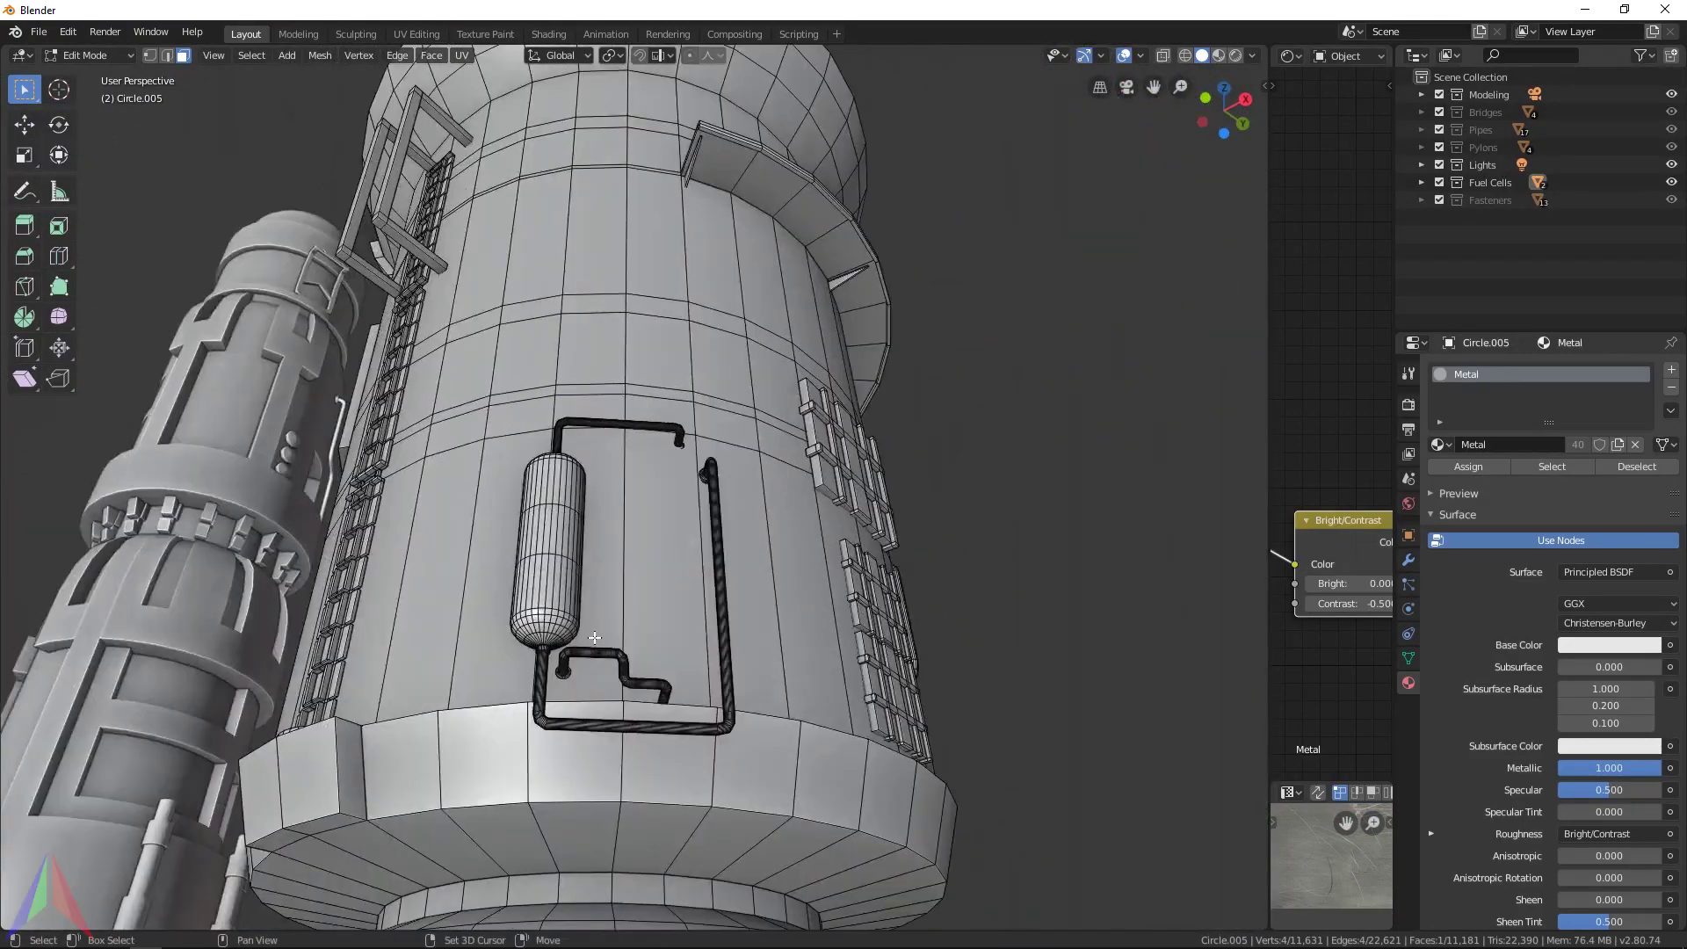
{"action": "middle_click_drag", "start_coordinate": [521, 897], "coordinate": [1080, 761]}
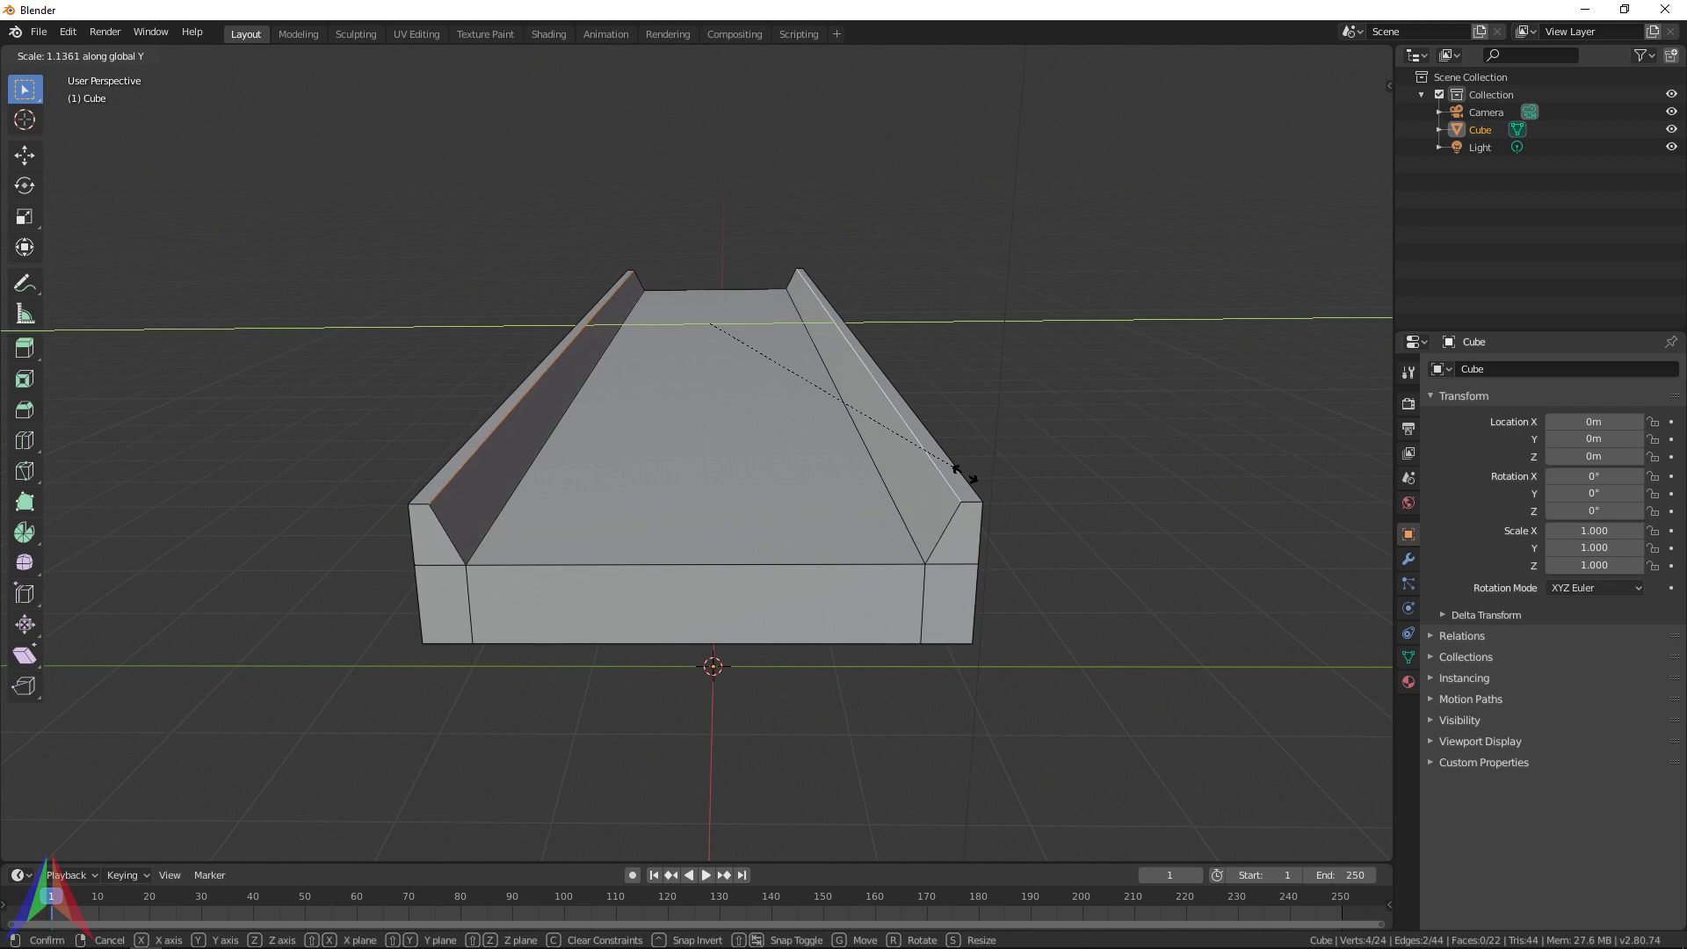
{"action": "left_click", "coordinate": [965, 475]}
{"action": "middle_click_drag", "start_coordinate": [964, 475], "coordinate": [971, 456]}
{"action": "scroll", "coordinate": [669, 477], "scroll_direction": "up", "scroll_amount": 1}
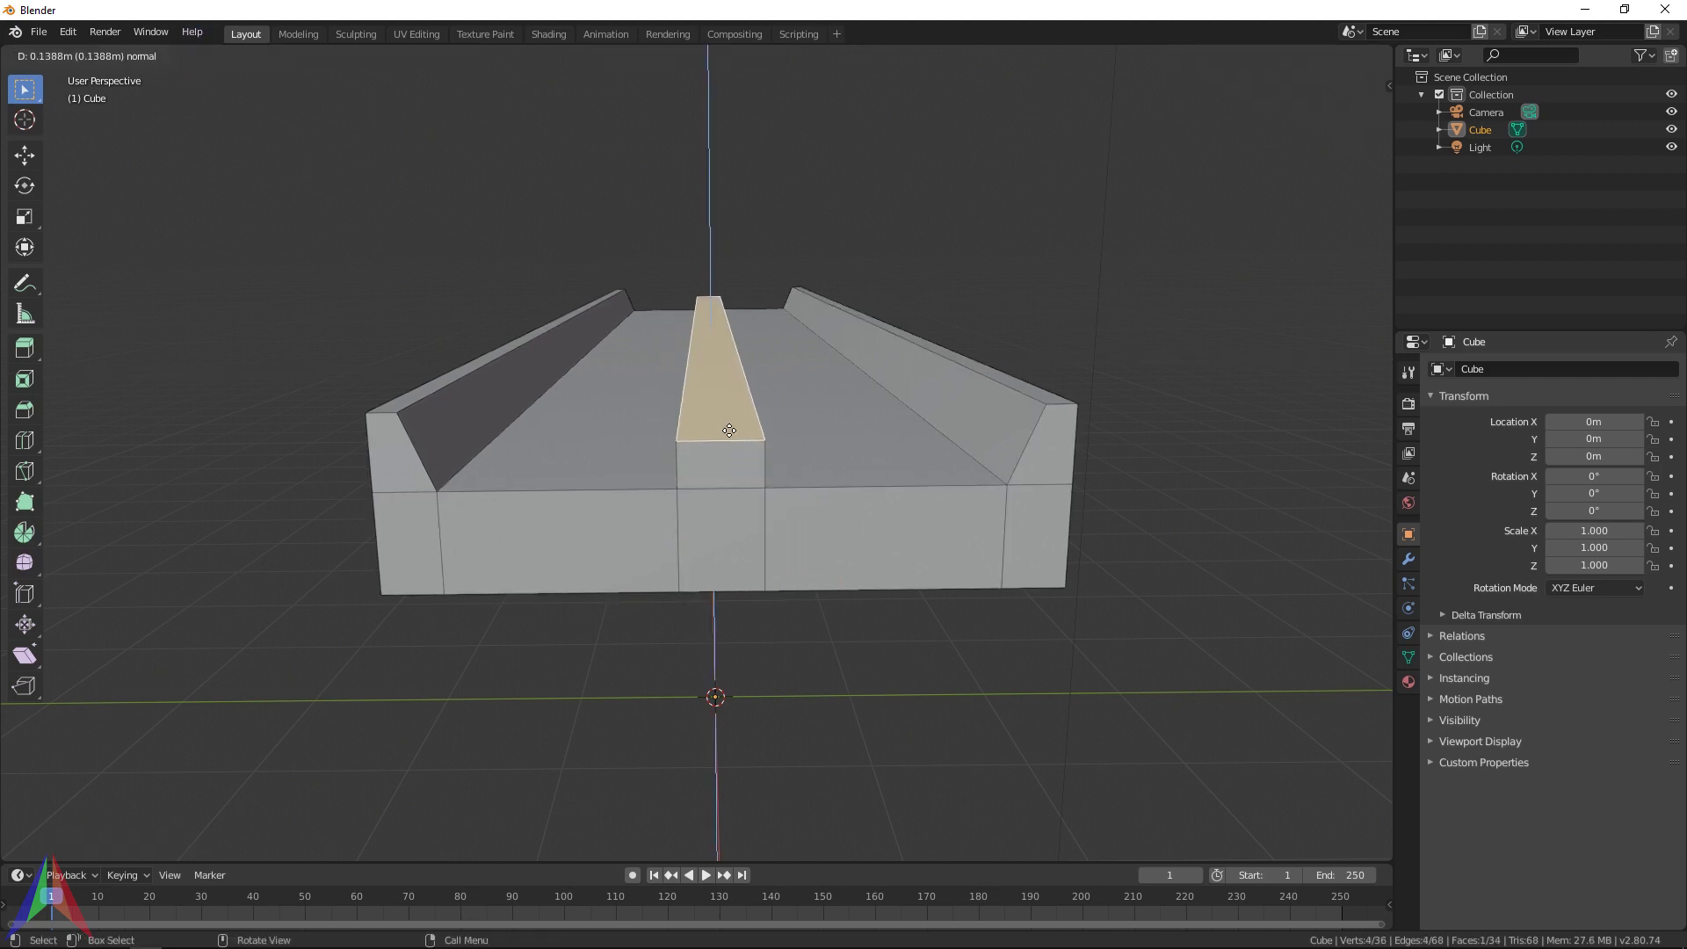
{"action": "mouse_move", "coordinate": [818, 428]}
{"action": "middle_mouse_down"}
{"action": "mouse_move", "coordinate": [817, 410]}
{"action": "mouse_move", "coordinate": [808, 423]}
{"action": "middle_mouse_up"}
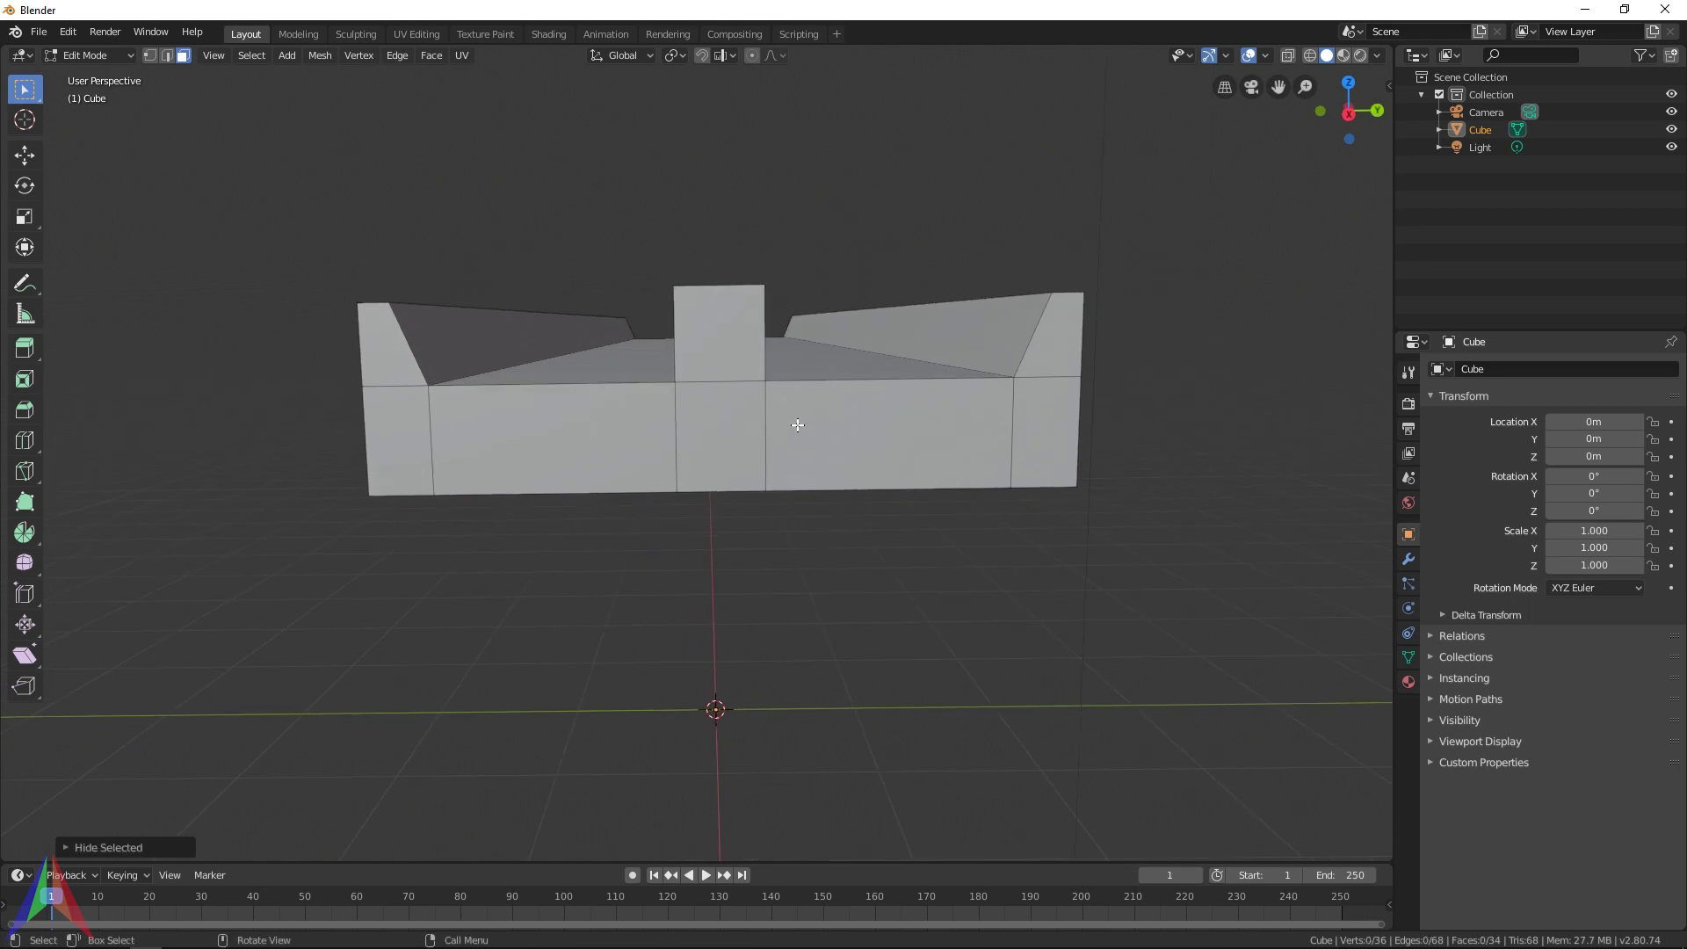
{"action": "middle_click_drag", "start_coordinate": [708, 315], "coordinate": [740, 337]}
{"action": "left_click", "coordinate": [740, 338]}
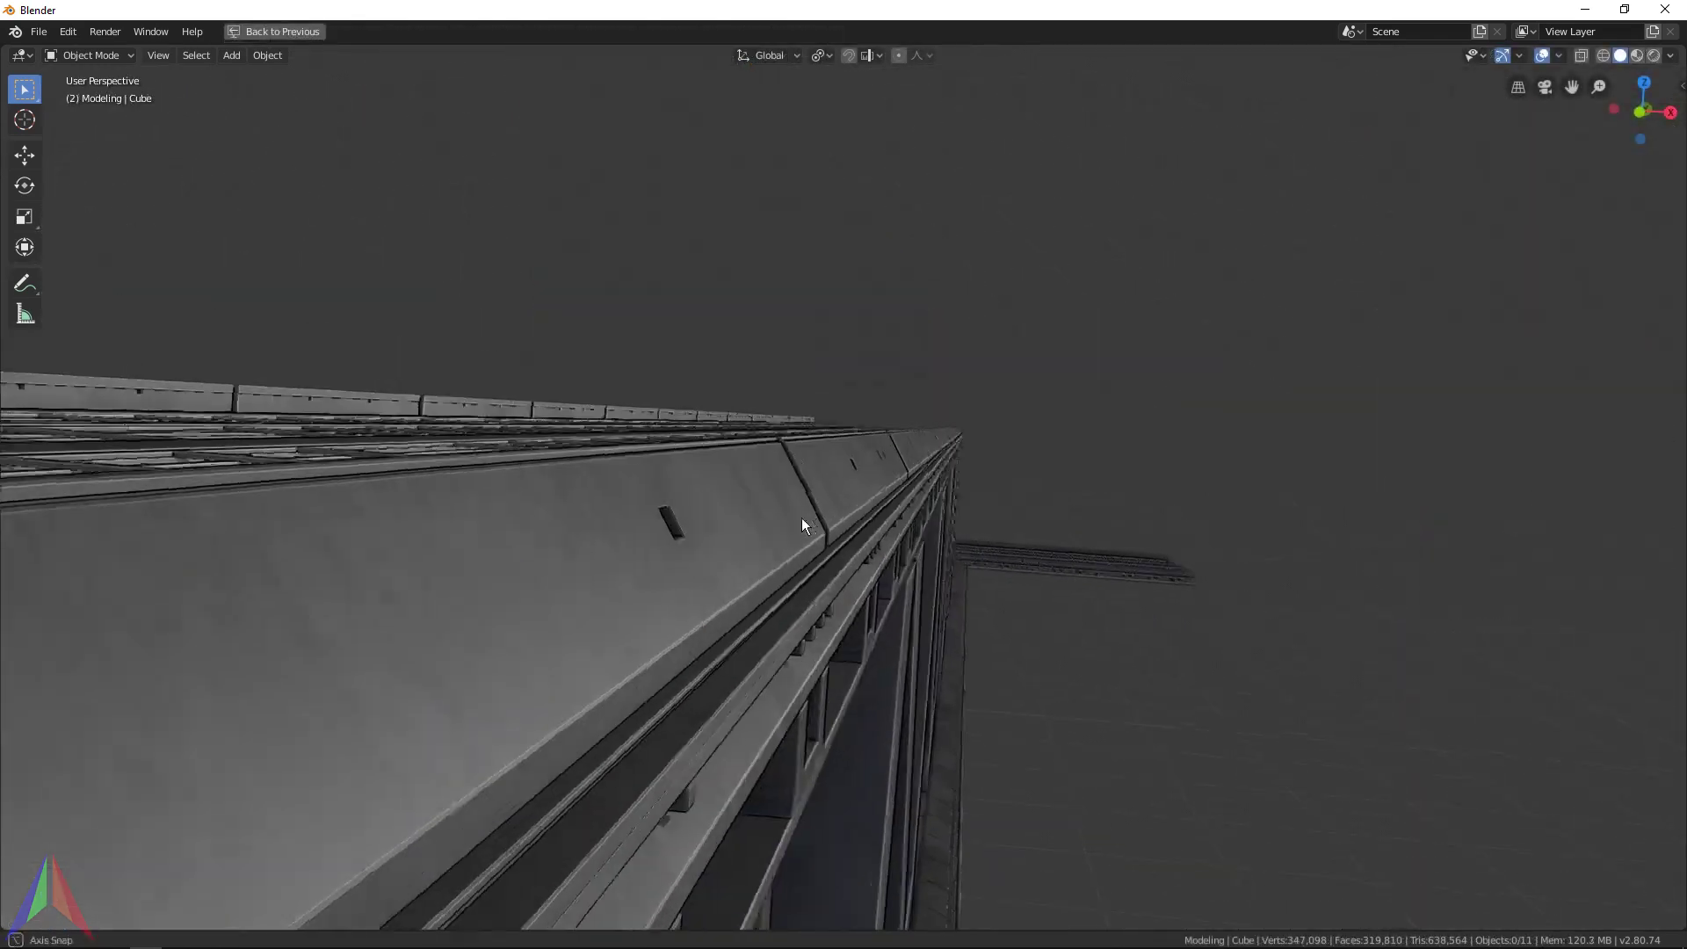
{"action": "middle_click_drag", "start_coordinate": [801, 519], "coordinate": [998, 410]}
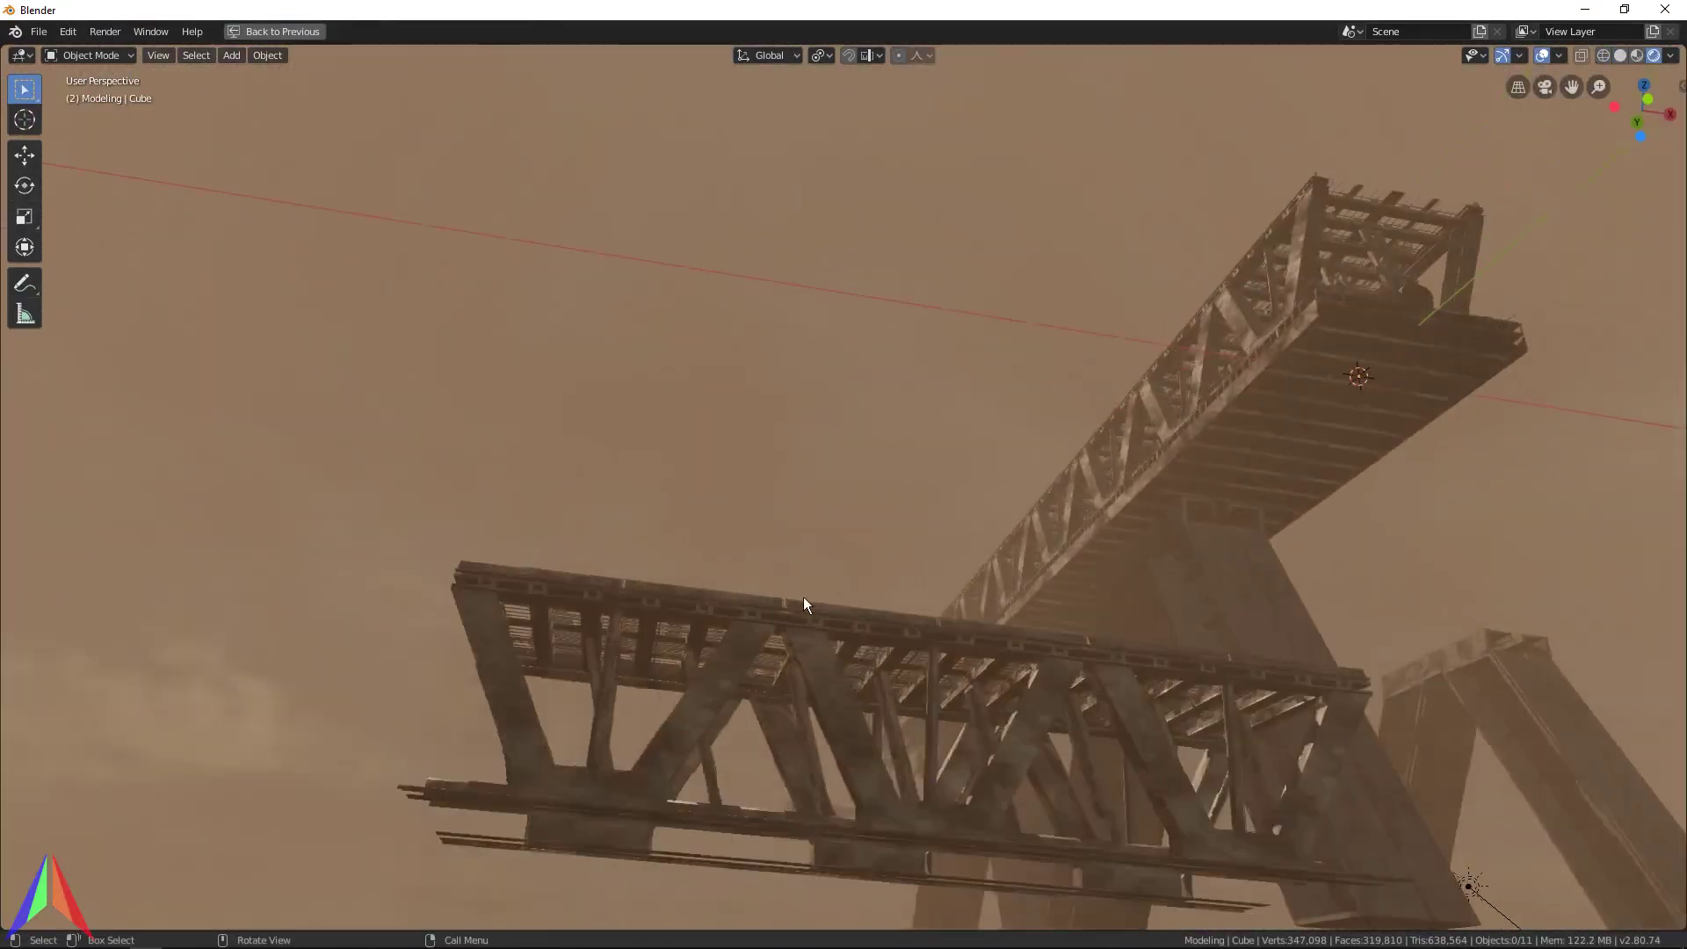
{"action": "left_click", "coordinate": [745, 634]}
{"action": "middle_click_drag", "start_coordinate": [799, 602], "coordinate": [859, 543]}
{"action": "key", "text": "alt+a"}
{"action": "scroll", "coordinate": [962, 519], "scroll_direction": "up", "scroll_amount": 5}
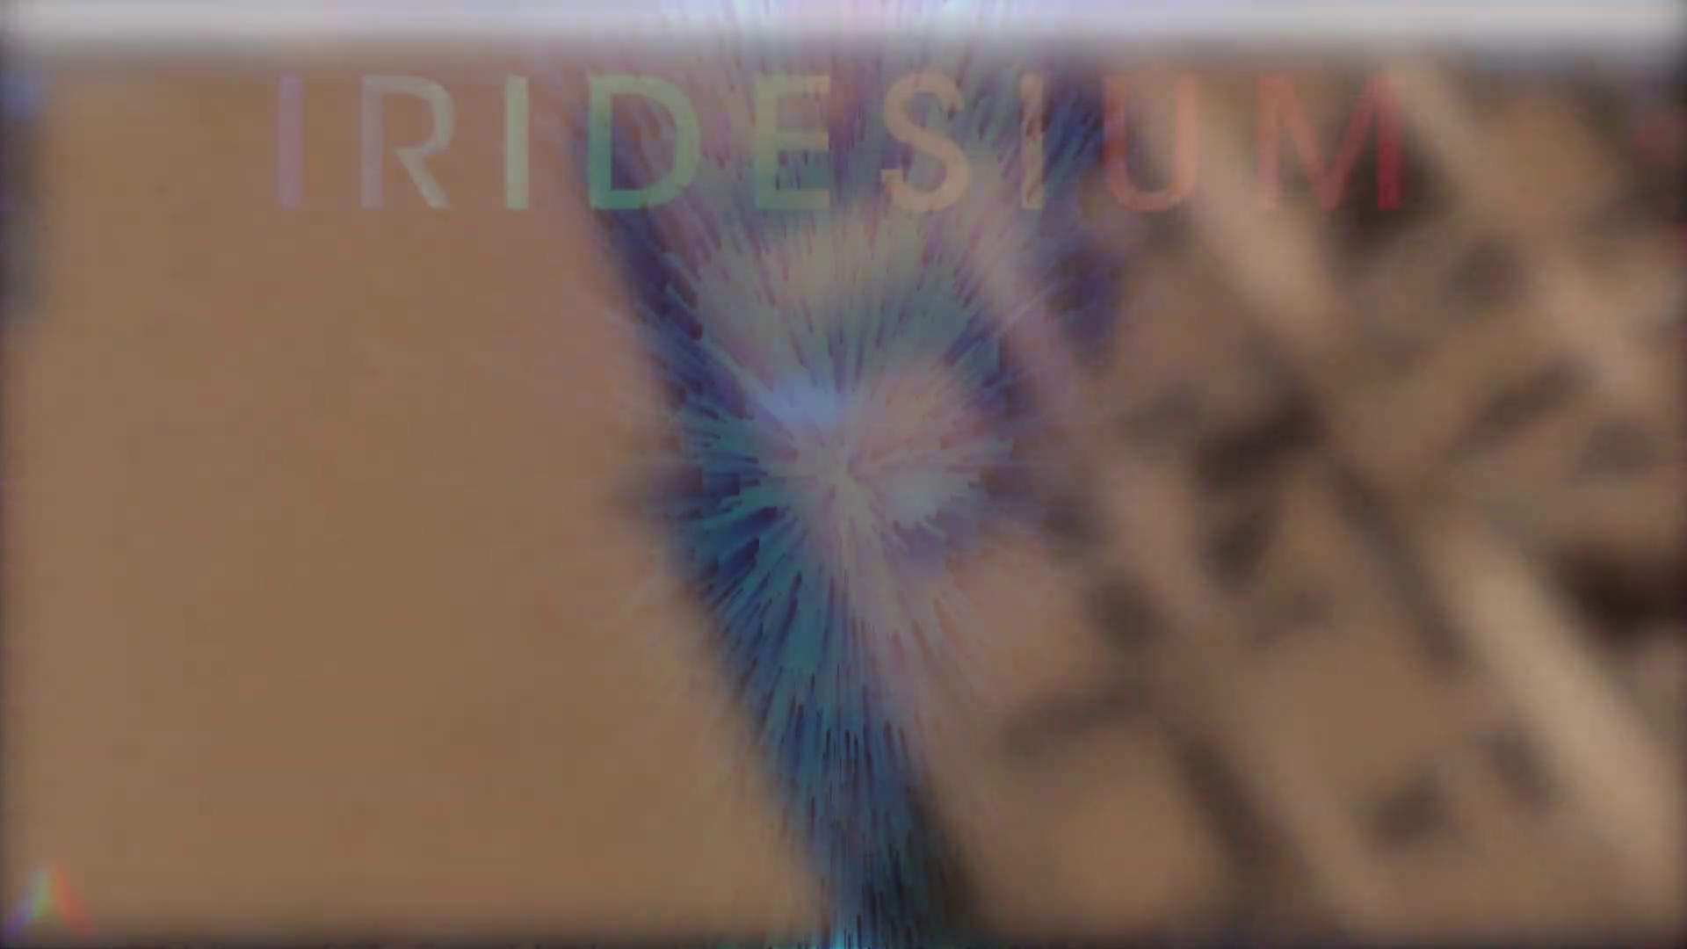